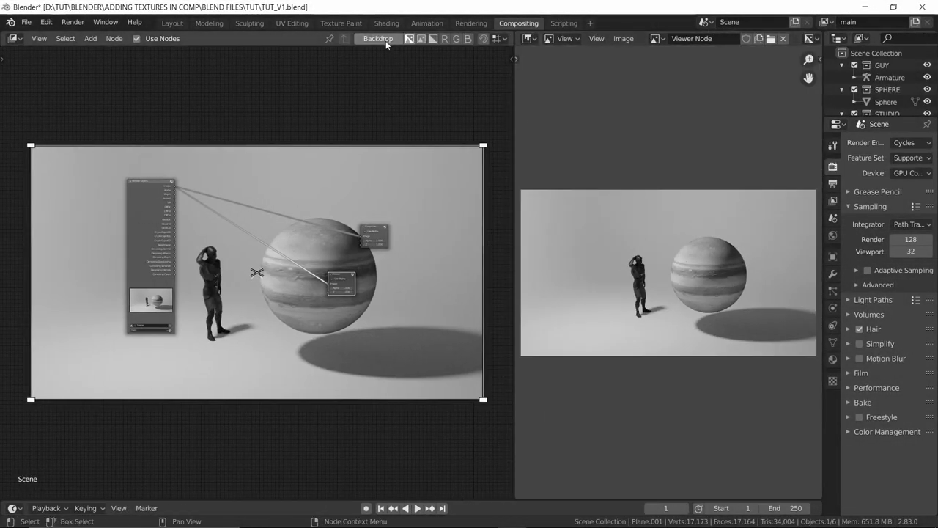
- Hide the compositor backdrop and move the Render Layers node farther from the output nodes
click(378, 39)
key(Home)
scroll(274, 214, up, 2)
middle_drag(242, 169, 296, 209)
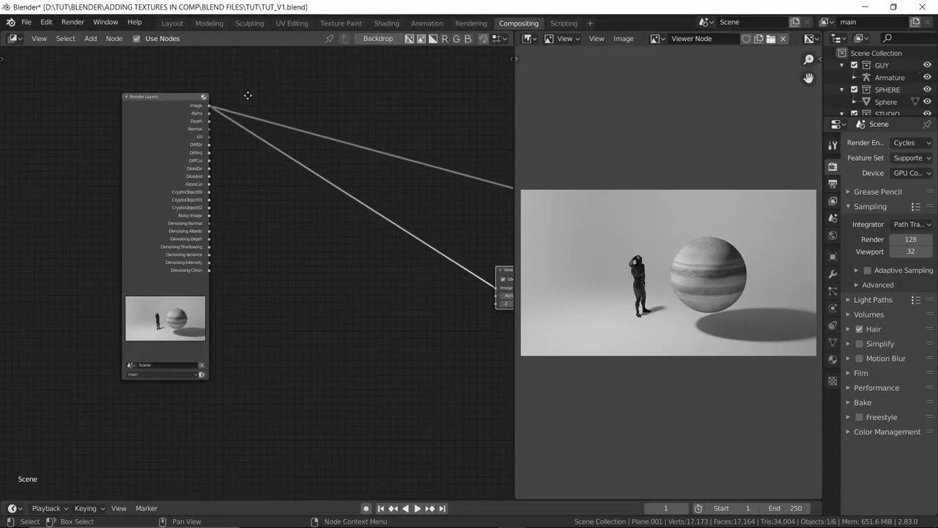
drag(166, 117, 112, 107)
scroll(245, 260, down, 1)
middle_drag(246, 198, 275, 217)
scroll(253, 218, up, 3)
- Add a Mix node, feed the DiffDir and DiffInd passes into it, and place a duplicate of it in the compositor
key(shift+a)
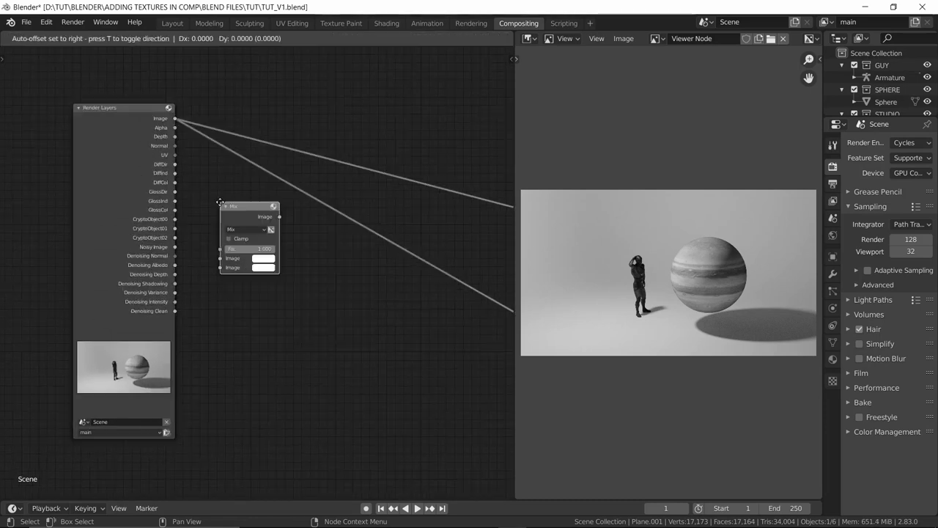
drag(175, 164, 231, 237)
click(248, 210)
drag(175, 173, 297, 295)
click(246, 291)
key(shift+d)
drag(291, 197, 327, 279)
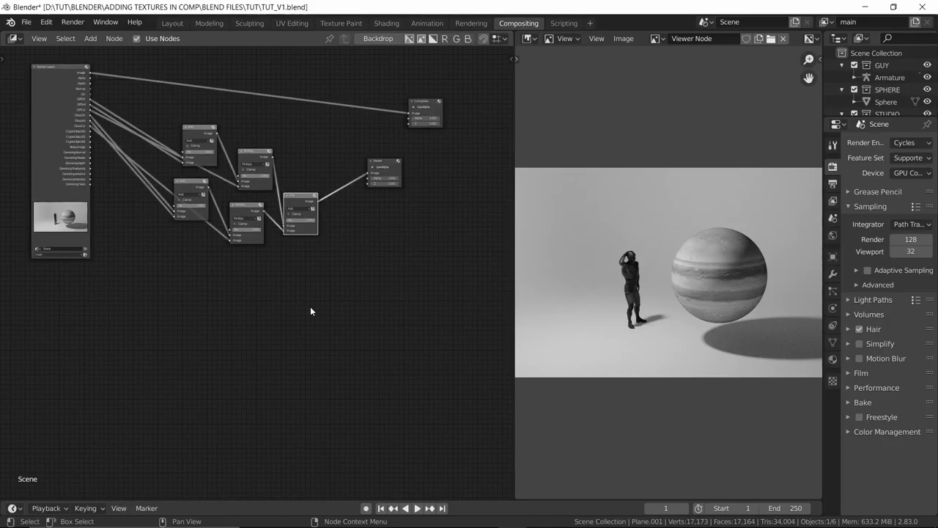
scroll(310, 310, up, 3)
drag(132, 210, 130, 176)
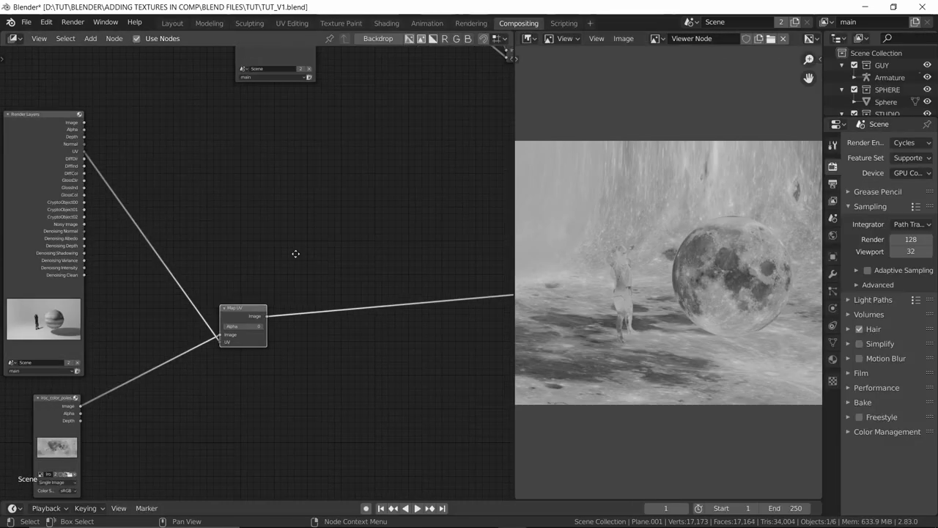
drag(296, 253, 161, 301)
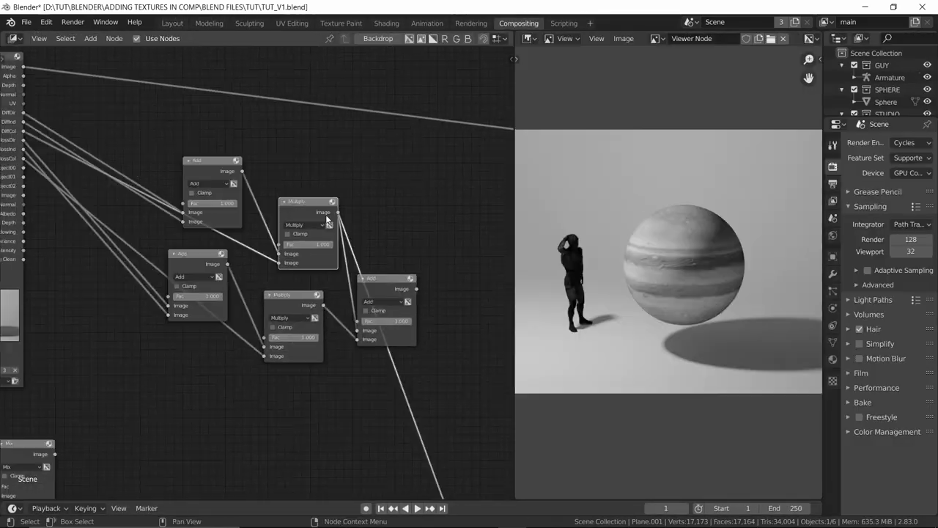
middle_drag(250, 392, 379, 331)
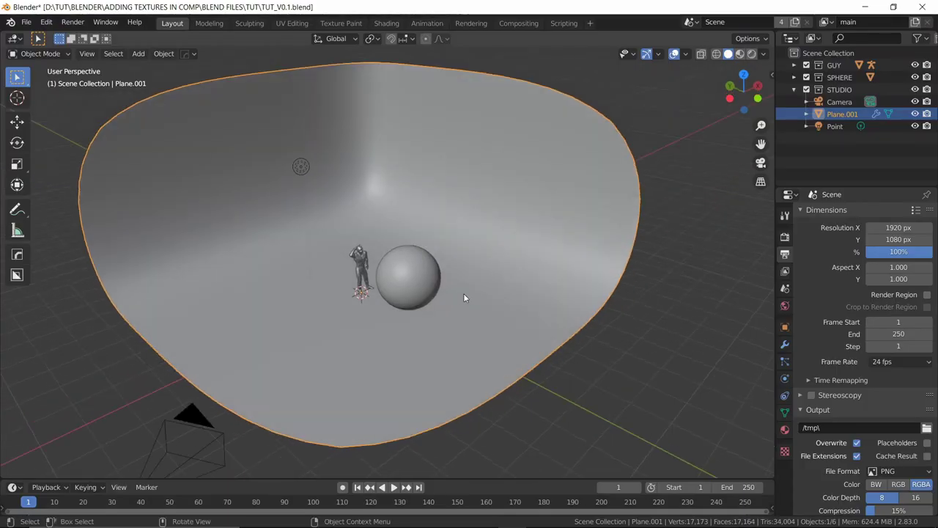
- Set the render engine to Eevee and switch the viewport to rendered shading
middle_drag(463, 293, 386, 196)
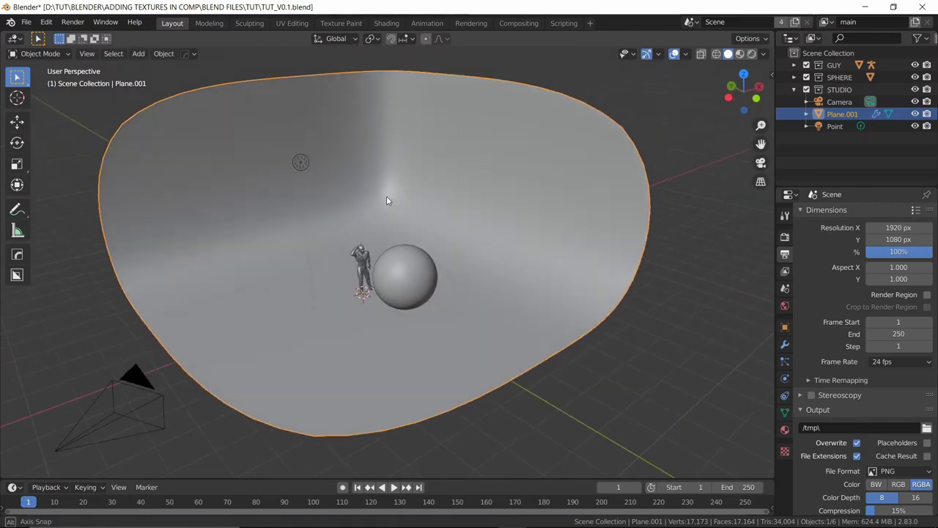
click(785, 236)
click(898, 211)
click(879, 226)
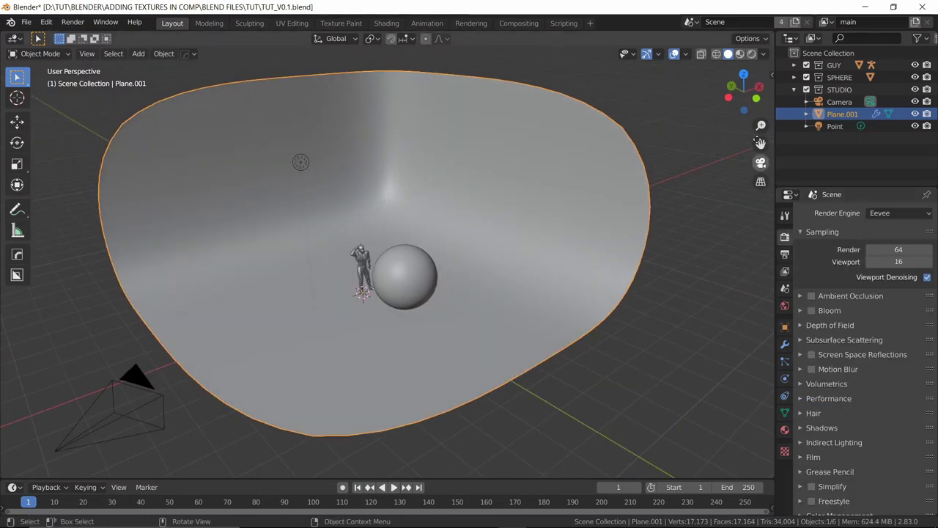
click(751, 54)
- Examine the character up close and select its mesh
scroll(358, 264, up, 3)
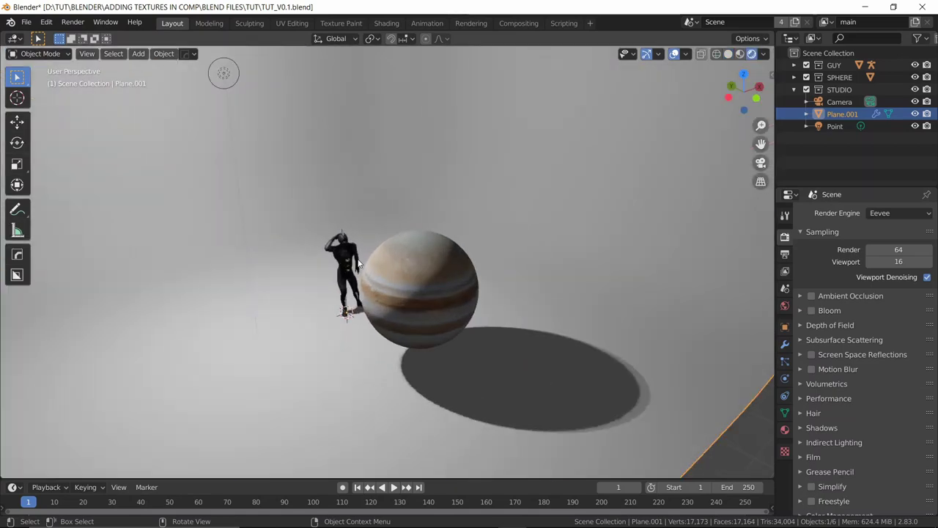
middle_drag(358, 264, 404, 254)
scroll(373, 263, up, 4)
middle_drag(336, 283, 300, 274)
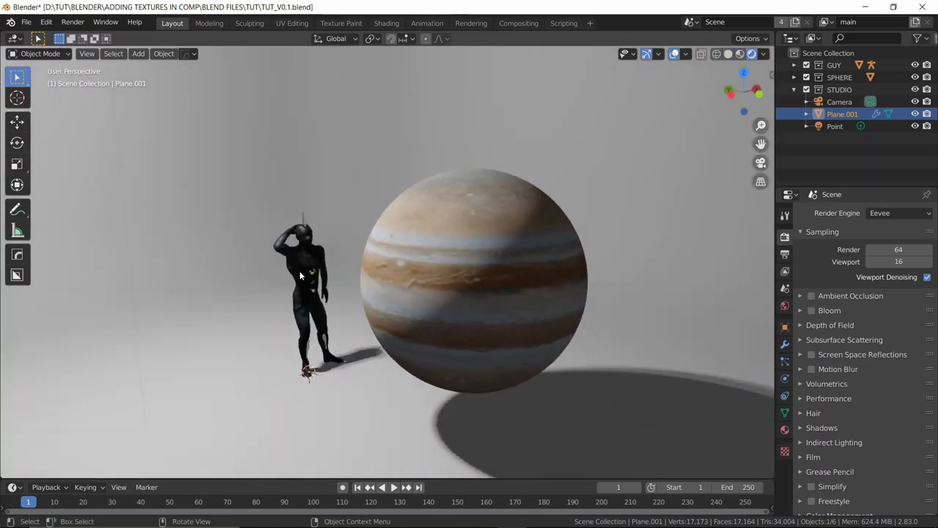
click(298, 253)
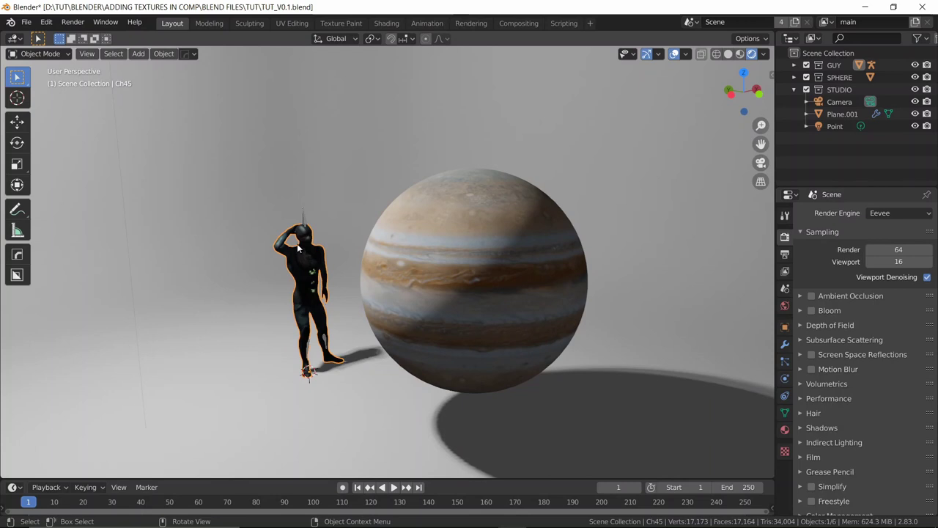
- Select the planet sphere and examine it, its shadow and the surrounding studio set from several angles
scroll(298, 248, down, 4)
middle_drag(298, 244, 311, 260)
click(420, 281)
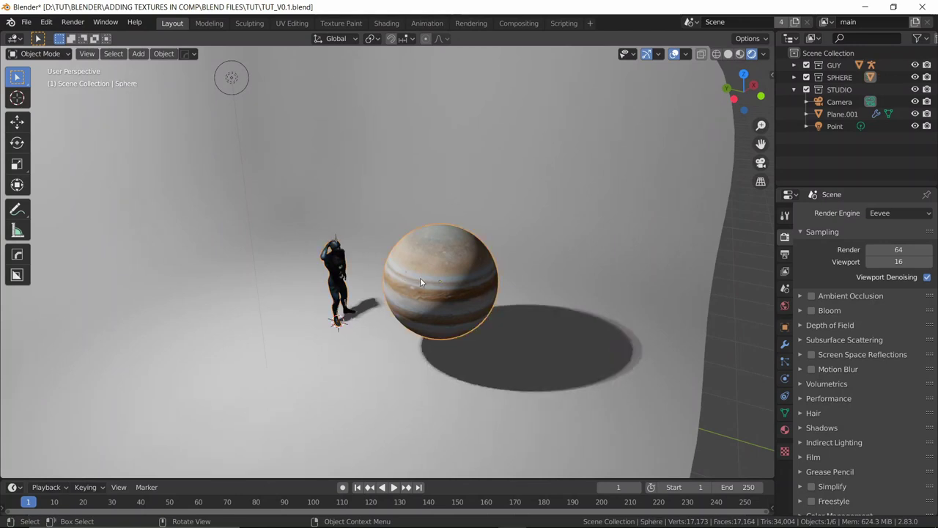
middle_drag(420, 277, 444, 273)
scroll(445, 277, up, 2)
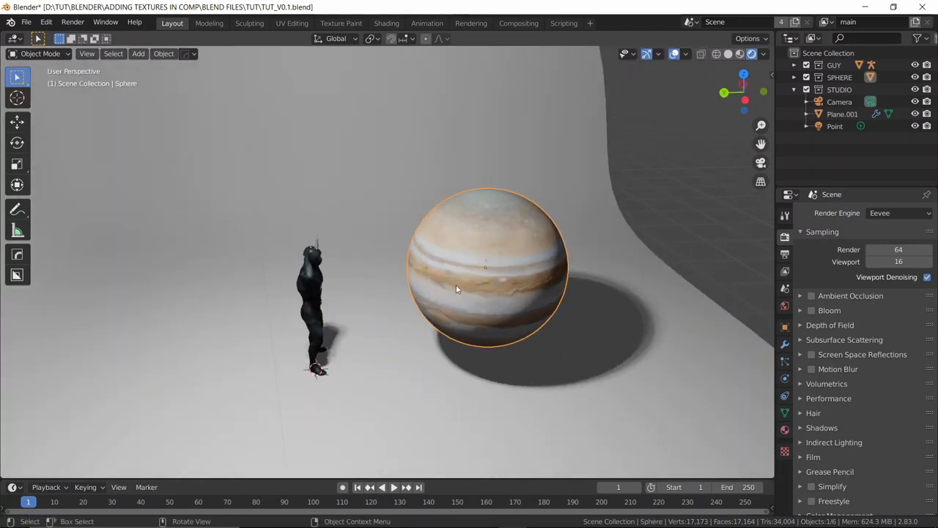
middle_drag(456, 289, 452, 242)
scroll(424, 217, down, 4)
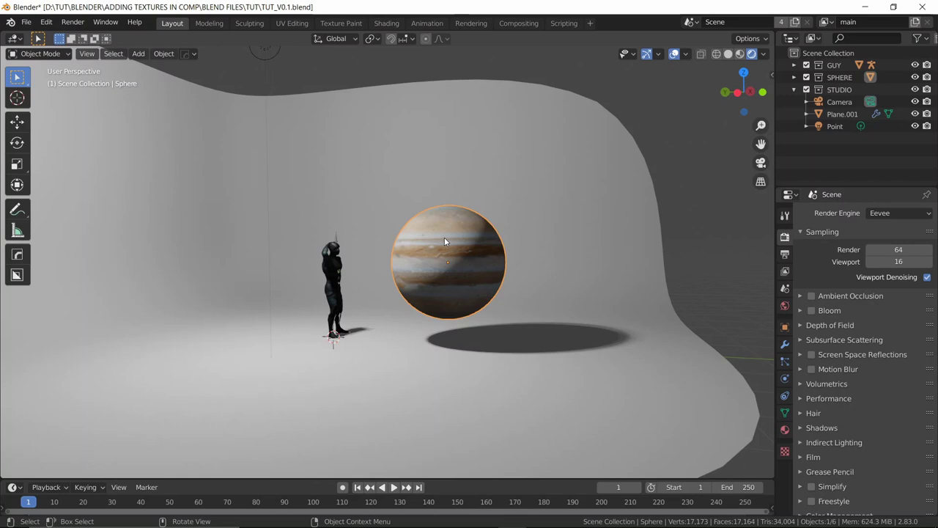
middle_drag(443, 242, 342, 237)
middle_drag(234, 190, 268, 189)
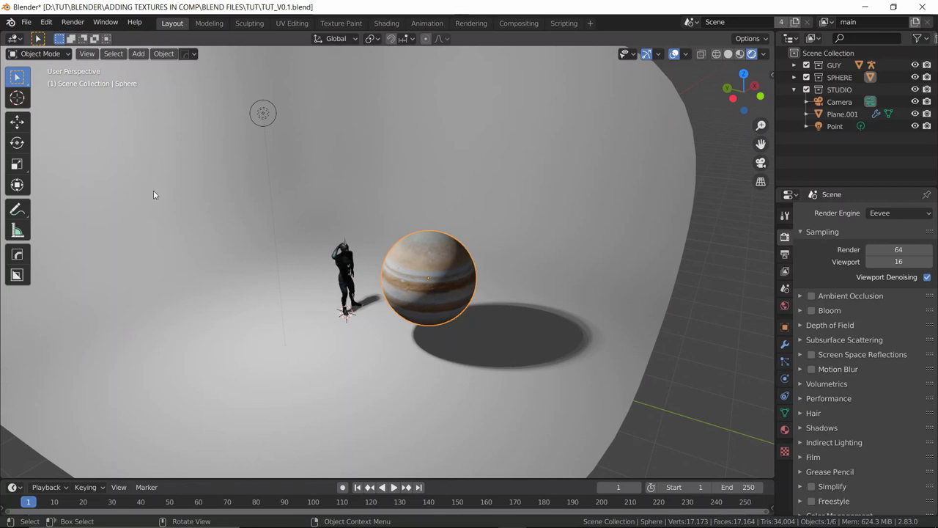
- Select the studio backdrop plane and inspect its FLOOR material nodes in the Shading workspace
click(418, 159)
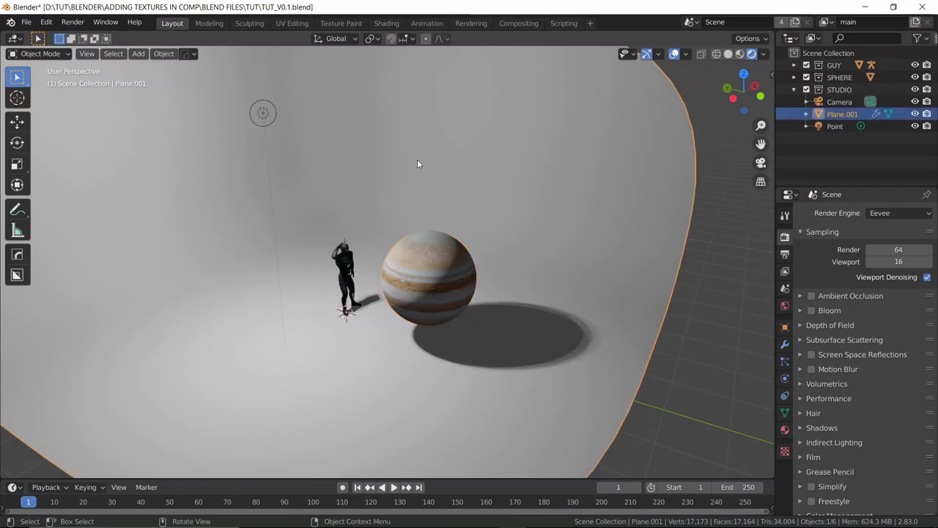
scroll(394, 159, down, 4)
scroll(455, 191, up, 3)
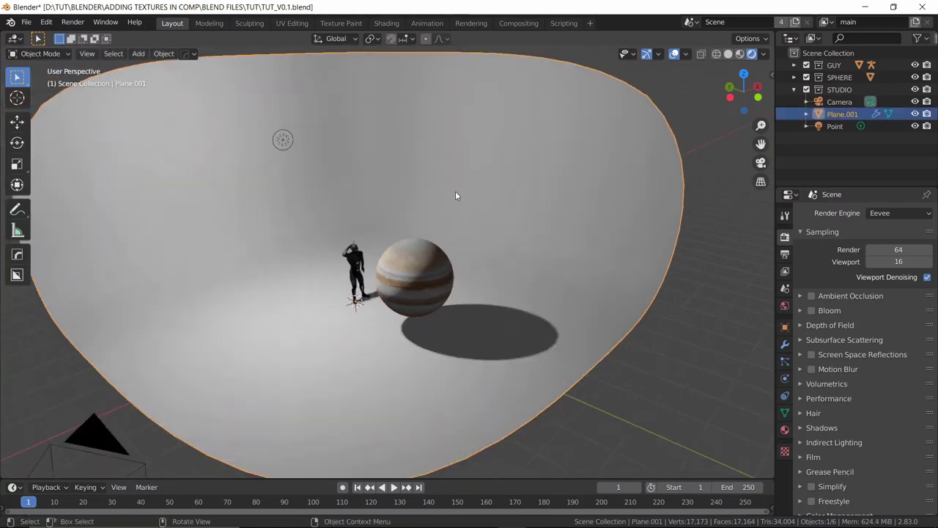
click(387, 23)
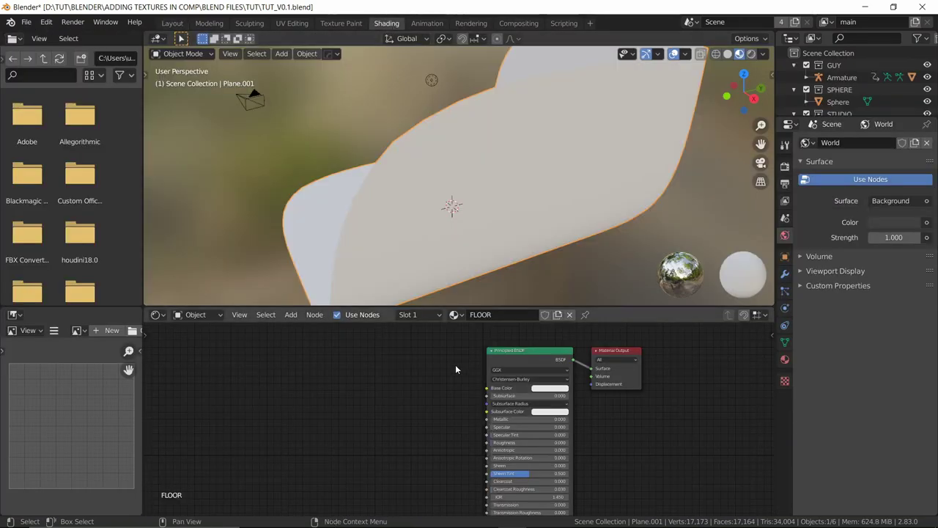
scroll(505, 211, down, 4)
middle_drag(476, 193, 485, 224)
middle_drag(437, 390, 504, 376)
scroll(482, 414, up, 1)
middle_drag(482, 414, 456, 368)
scroll(418, 373, up, 3)
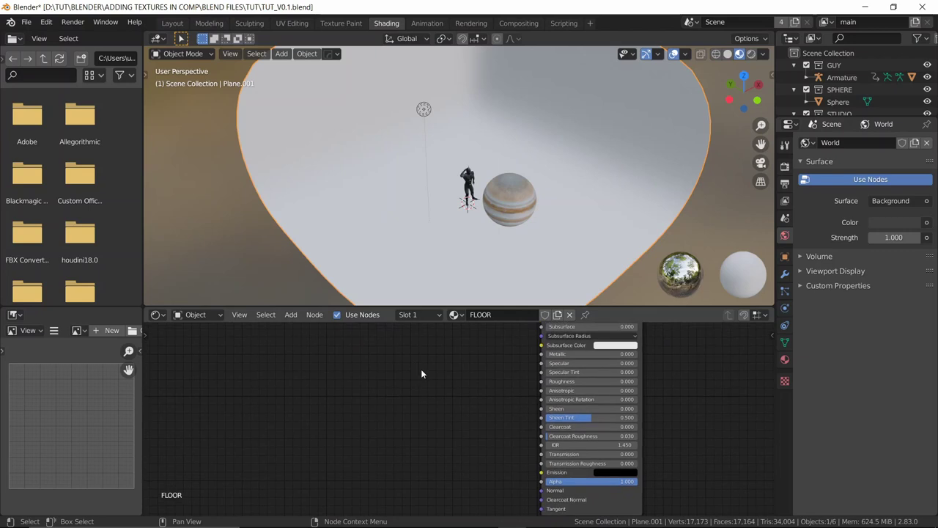
scroll(562, 374, up, 1)
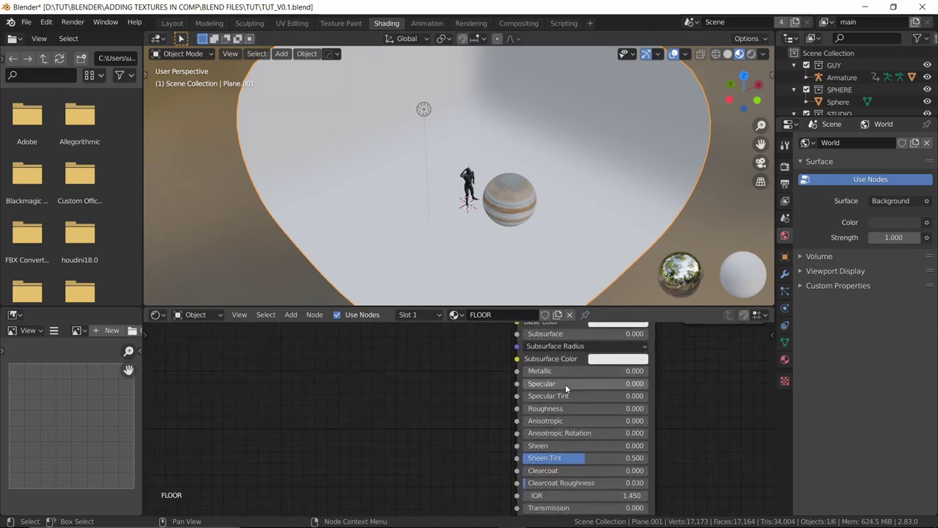
- Select the sphere and inspect its PLANET material, including the Jupiter image texture and the Principled BSDF settings
click(505, 181)
scroll(381, 416, down, 3)
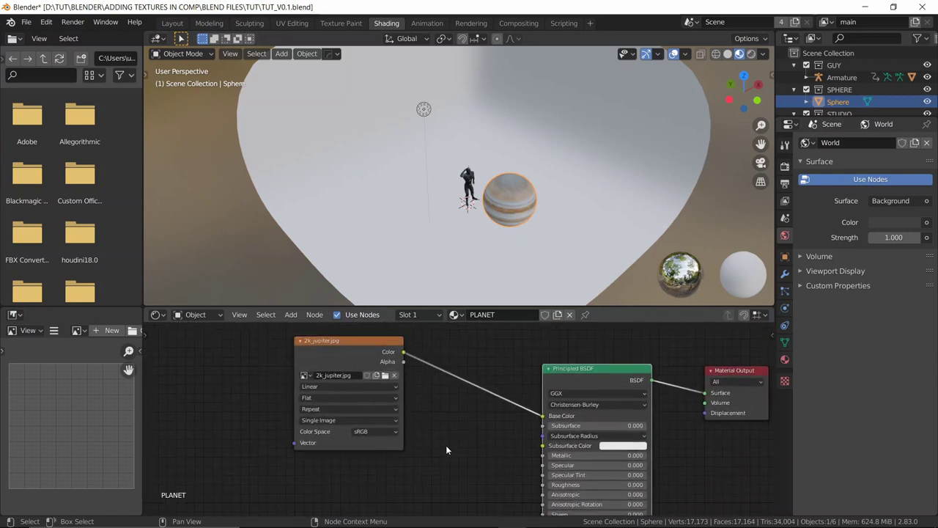
middle_drag(500, 484, 544, 442)
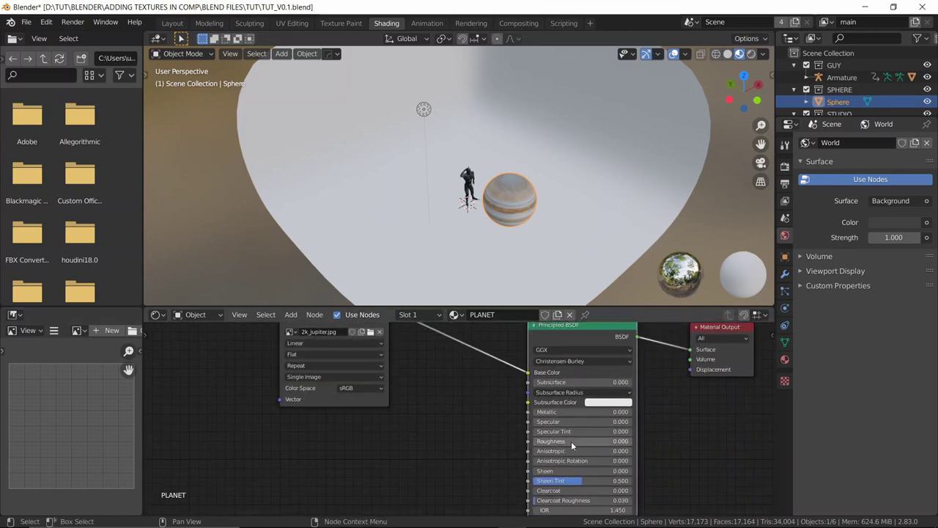
scroll(526, 209, down, 2)
scroll(526, 210, down, 2)
- Select the character mesh and inspect the image textures feeding its Ch45_Body material
scroll(513, 205, up, 6)
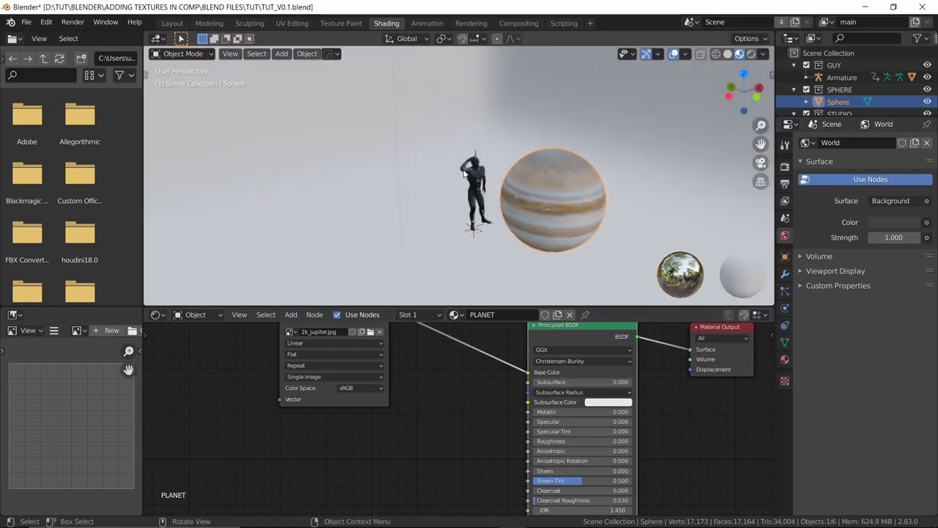
click(469, 174)
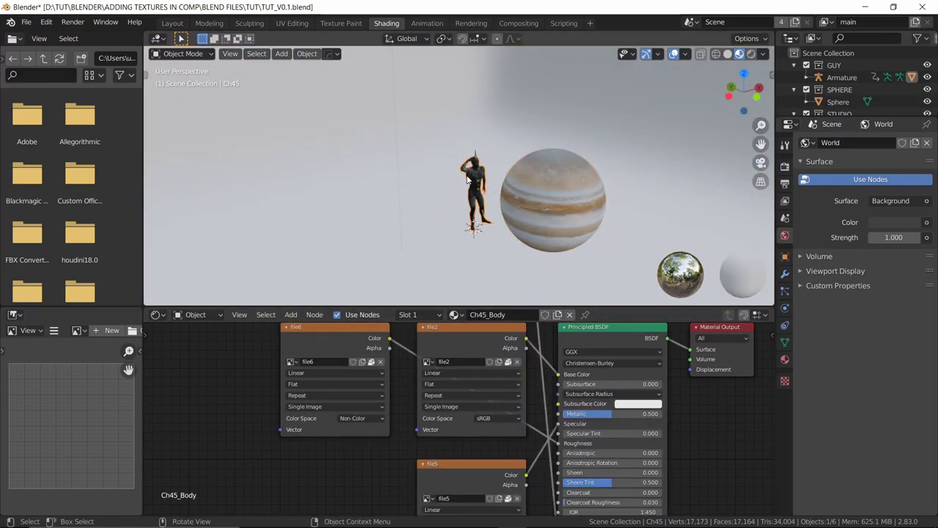
scroll(467, 178, down, 3)
scroll(339, 364, down, 2)
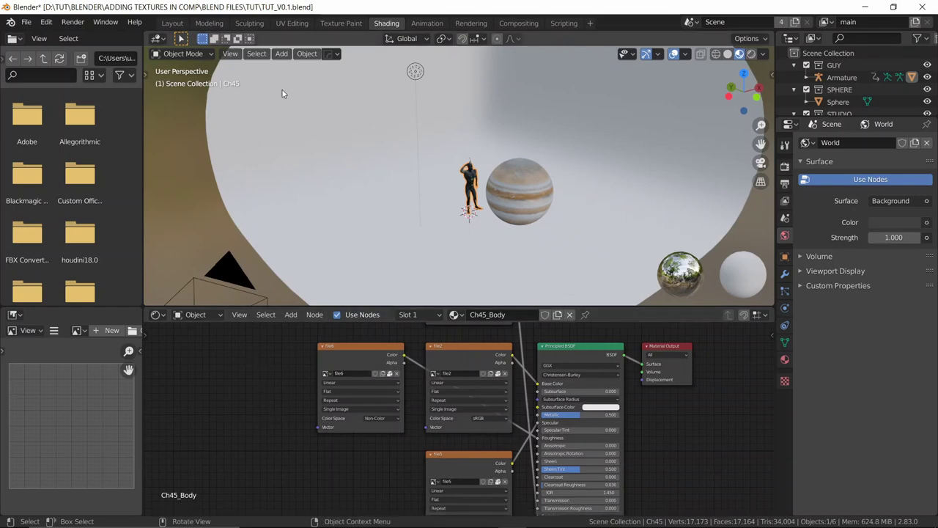
- Return to the Layout workspace and set the viewport shading to solid
click(175, 22)
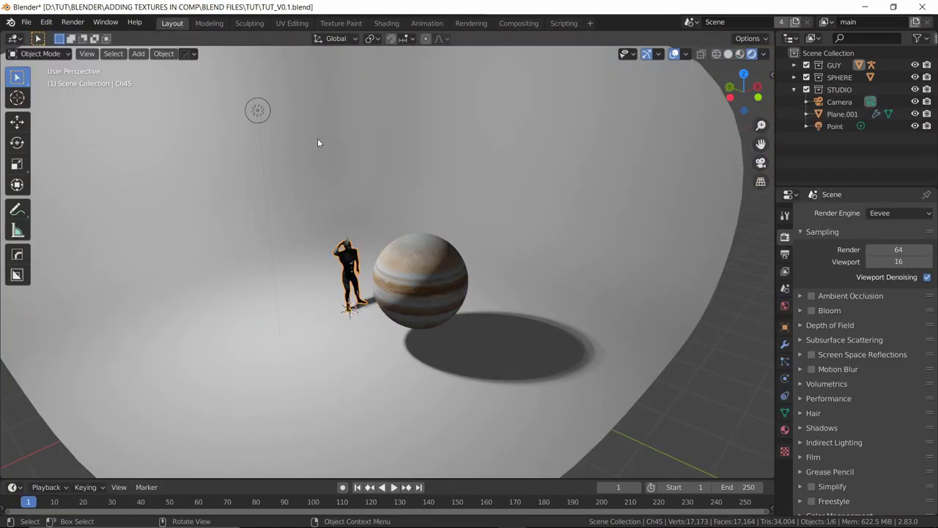
scroll(330, 142, down, 3)
middle_drag(329, 143, 400, 170)
scroll(323, 145, up, 3)
scroll(369, 144, down, 3)
scroll(399, 168, up, 3)
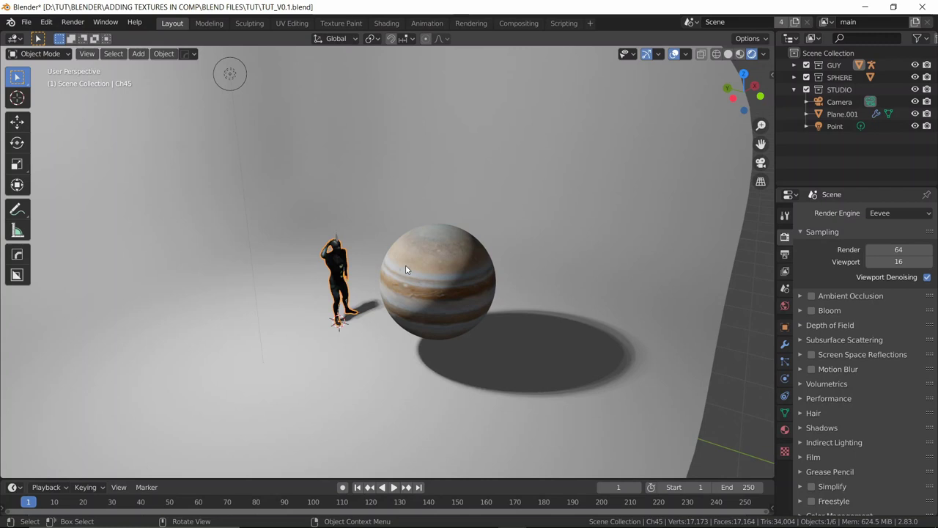
click(727, 54)
middle_drag(681, 223, 638, 172)
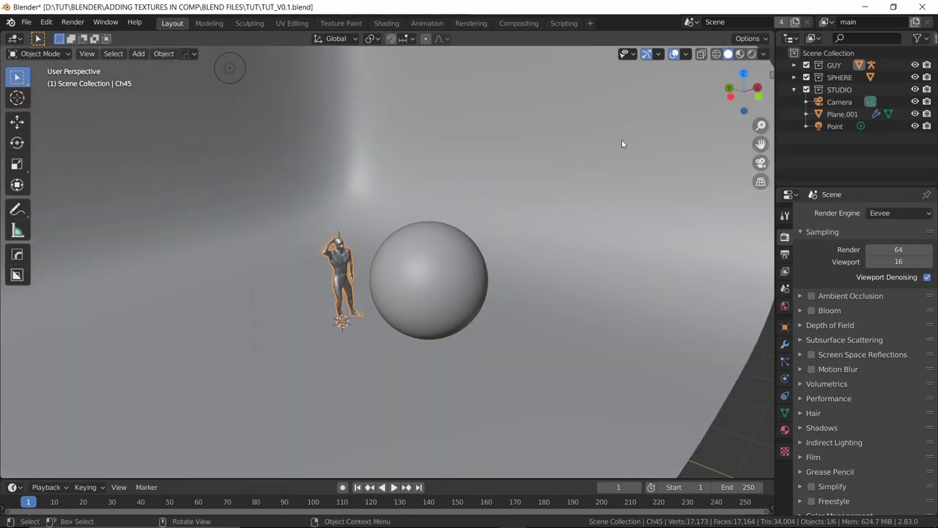
- Save the blend file and set the render engine to Cycles
key(ctrl+s)
click(885, 212)
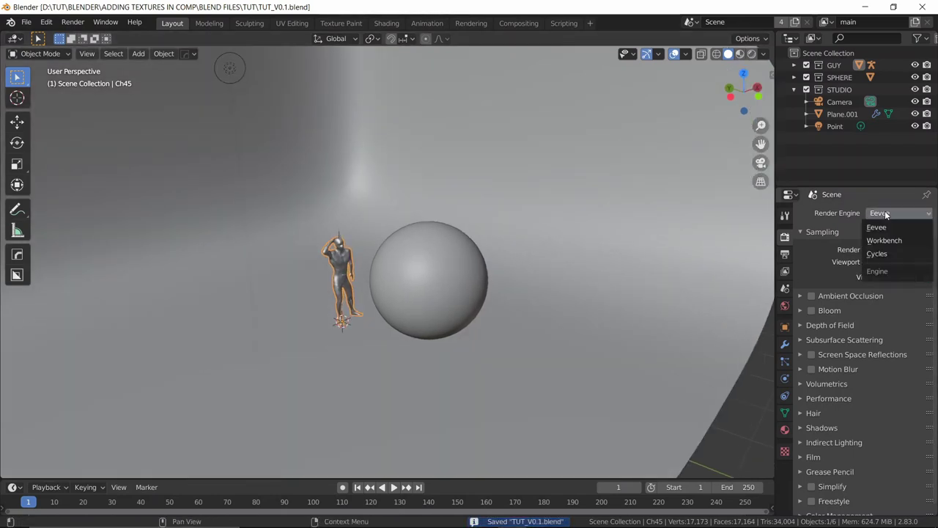
click(874, 255)
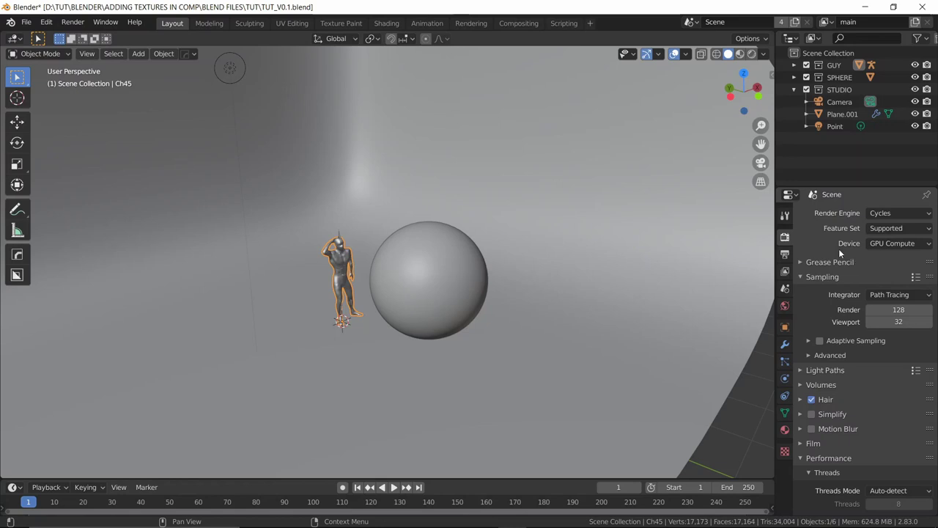
- Enable the Normal, UV and Denoising Data passes for the main view layer
click(784, 291)
click(785, 272)
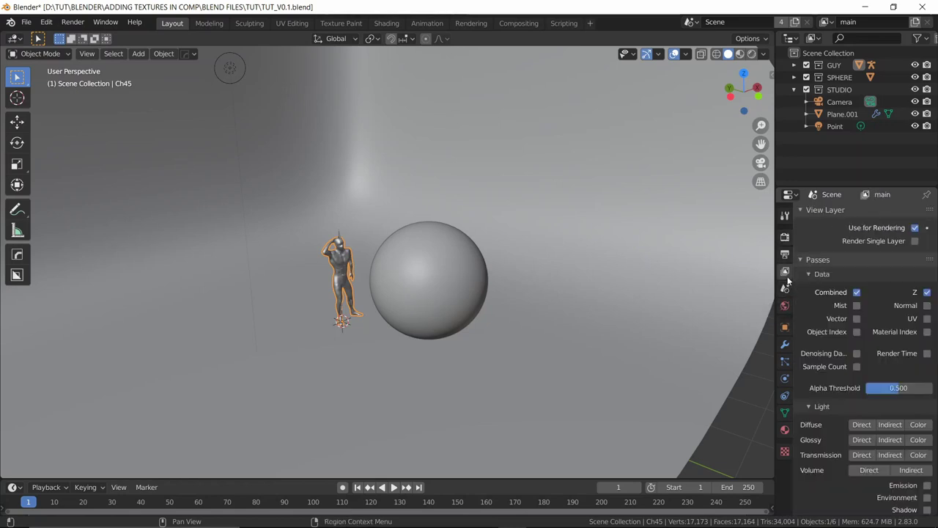
scroll(857, 307, down, 2)
click(926, 300)
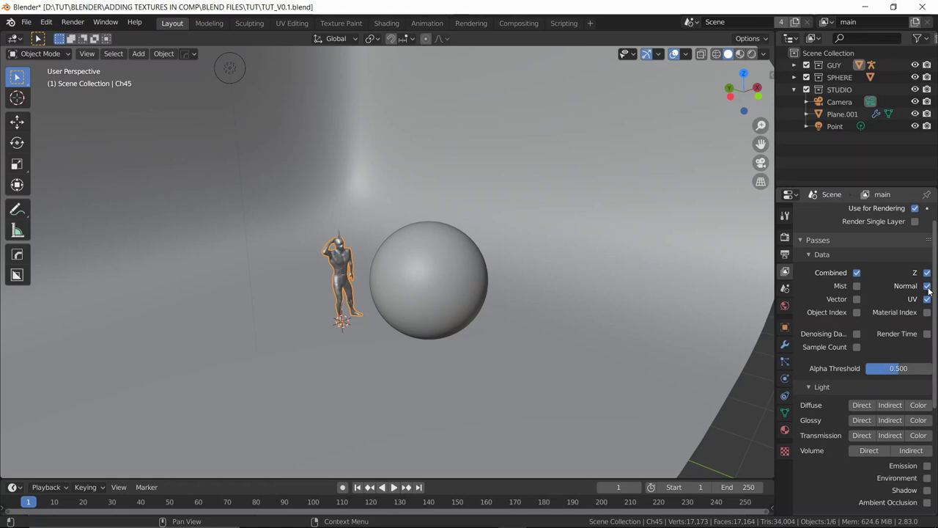
click(856, 334)
- Enable the Direct, Indirect and Color light passes for both Diffuse and Glossy
scroll(837, 335, down, 2)
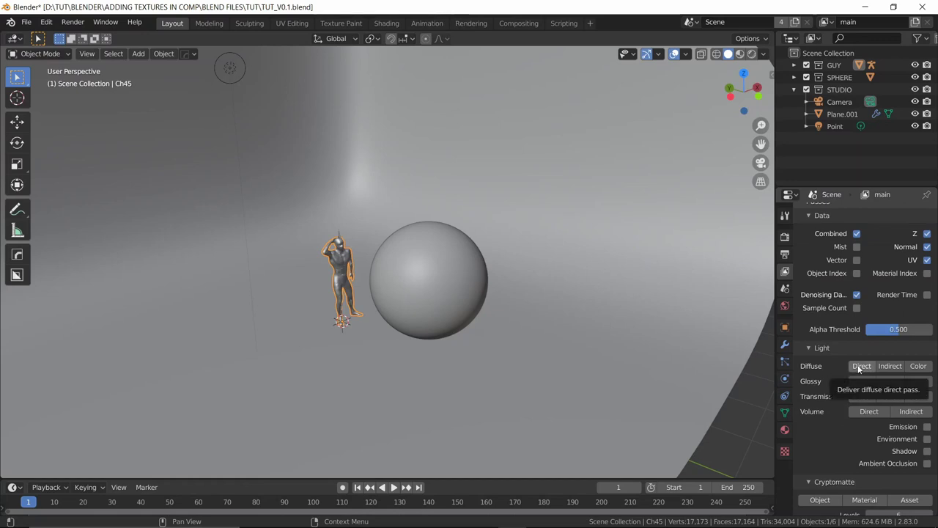
mouse_move(859, 369)
mouse_down()
mouse_move(921, 368)
mouse_move(922, 382)
mouse_move(866, 382)
mouse_up()
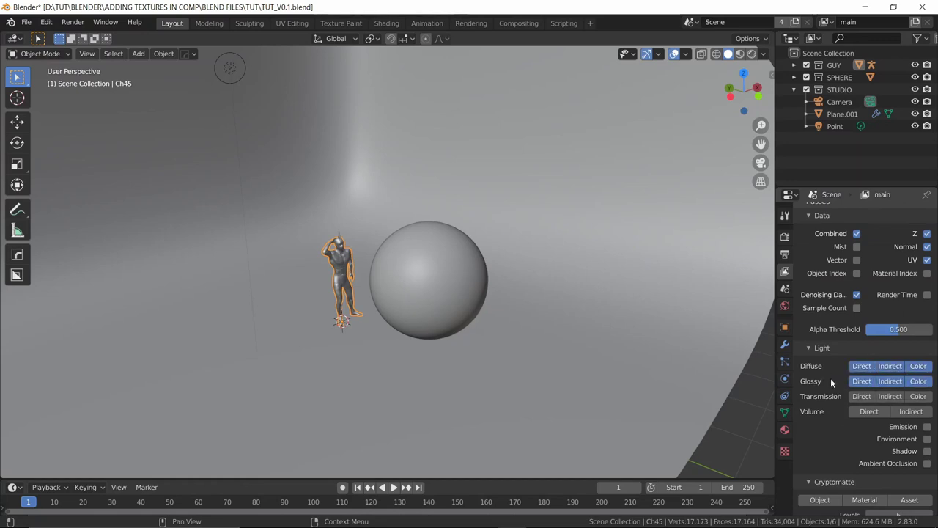
scroll(830, 378, down, 1)
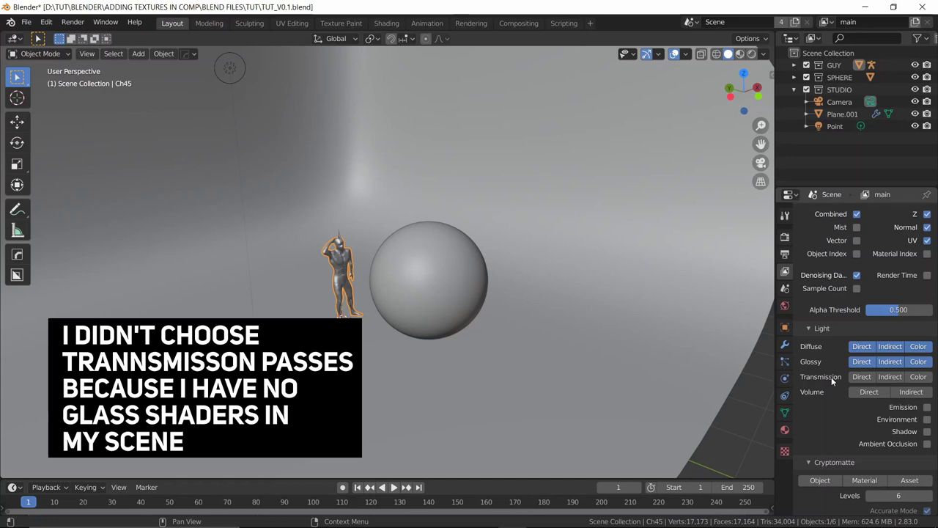
- Enable the Cryptomatte Object pass for the main view layer
scroll(834, 368, up, 3)
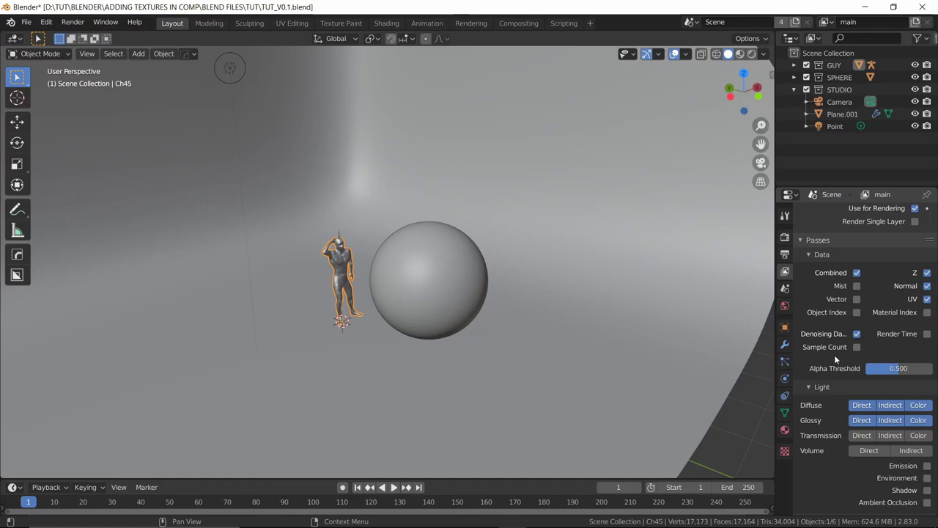
scroll(833, 357, down, 1)
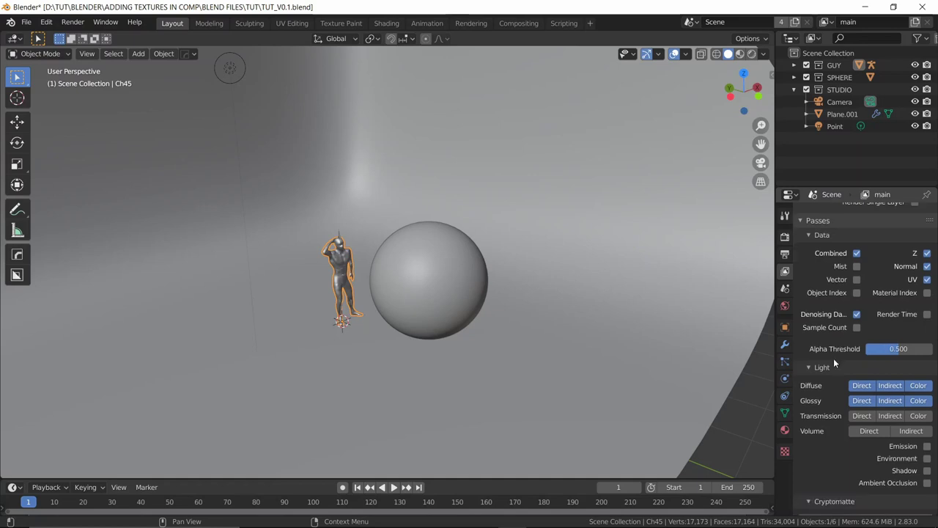
scroll(823, 348, down, 2)
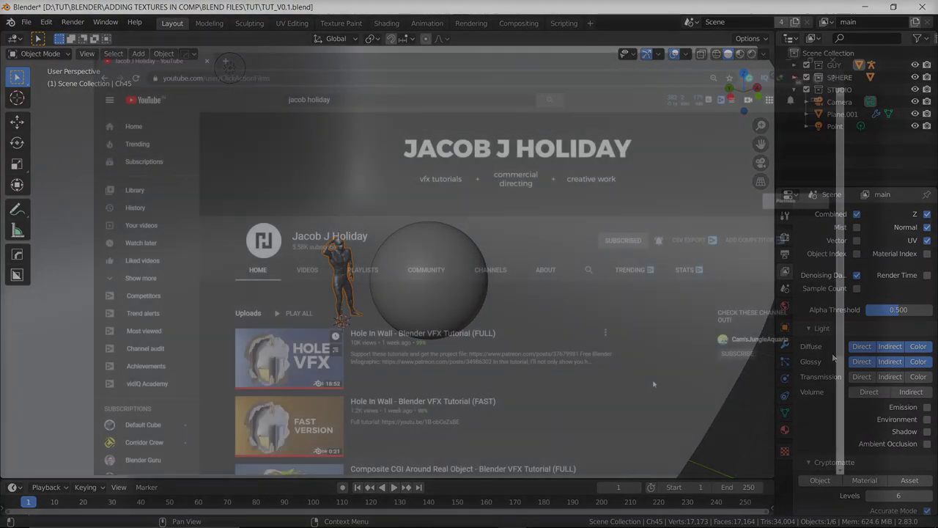
scroll(653, 384, down, 2)
scroll(653, 384, up, 2)
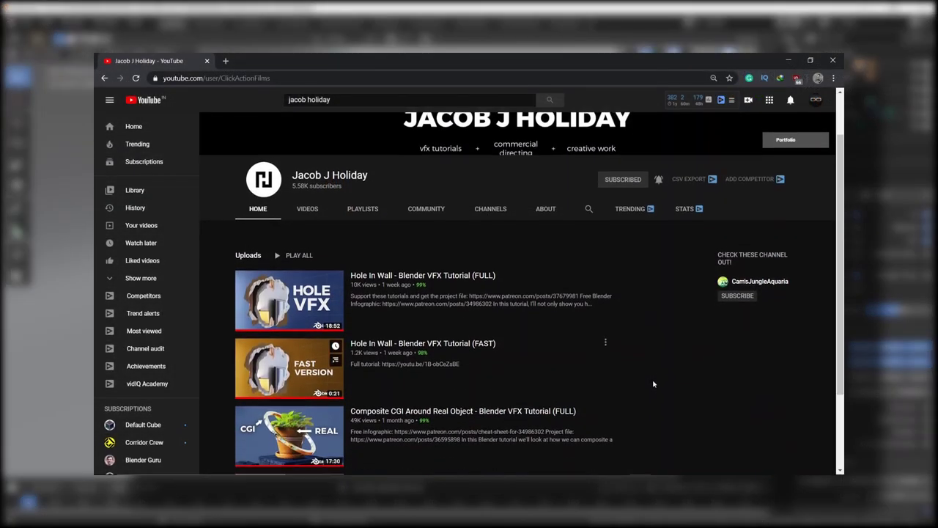
scroll(653, 384, down, 2)
scroll(654, 383, down, 2)
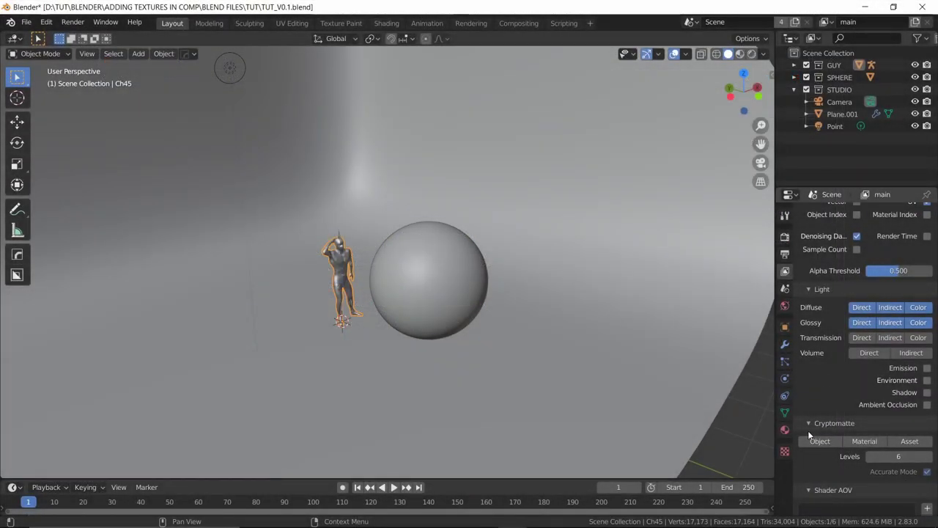
click(815, 440)
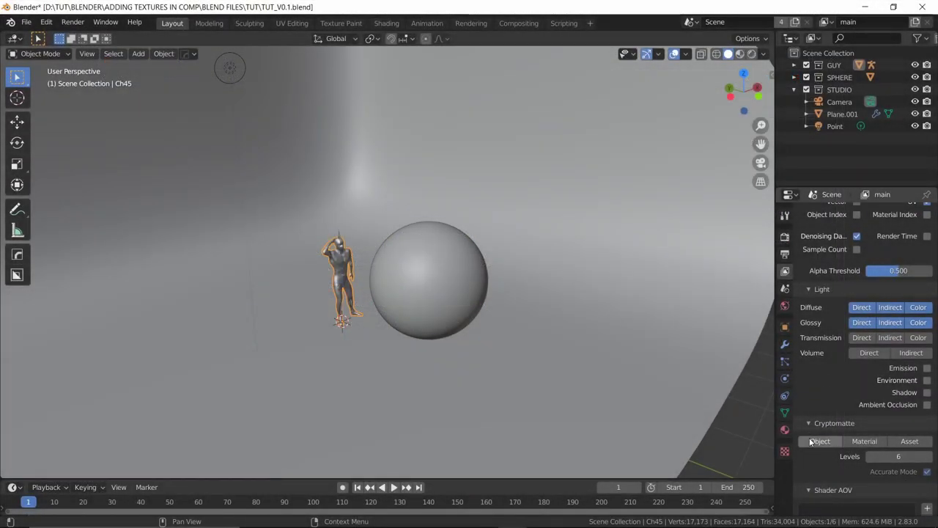
scroll(822, 404, down, 1)
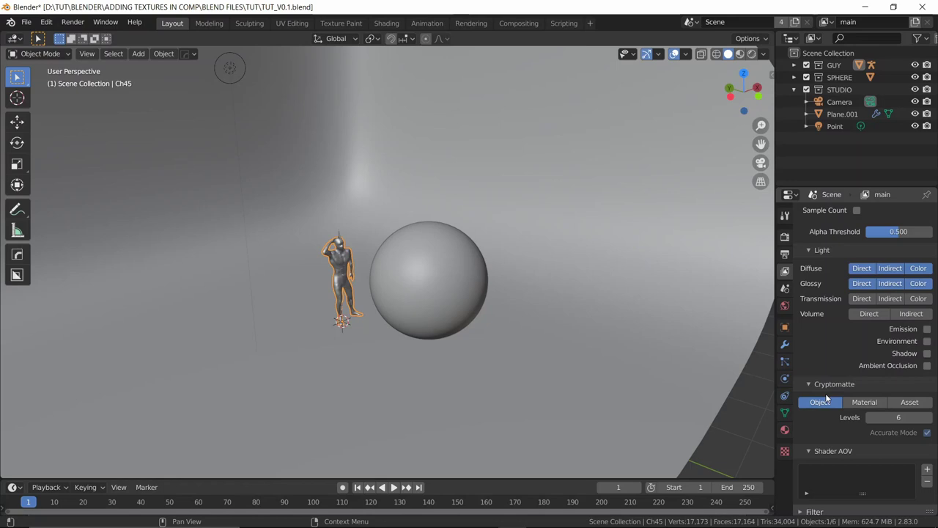
scroll(826, 398, up, 5)
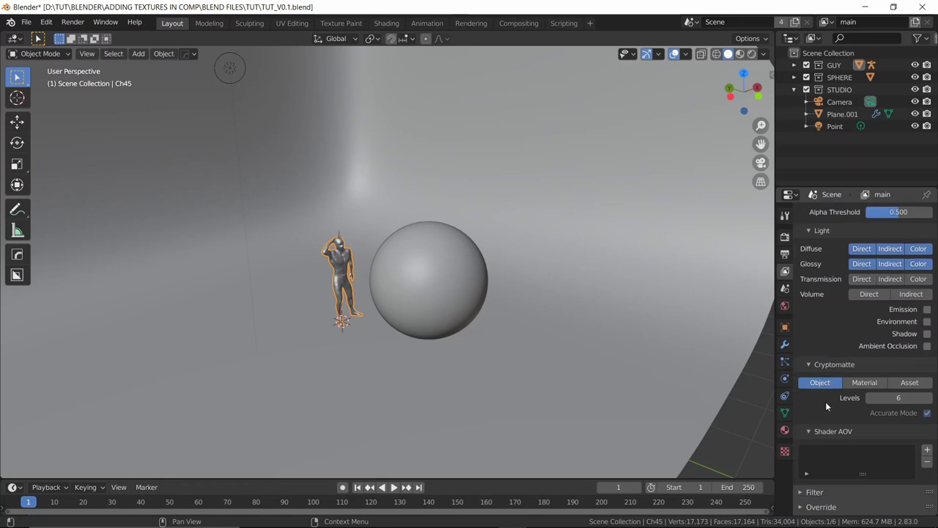
scroll(826, 392, up, 2)
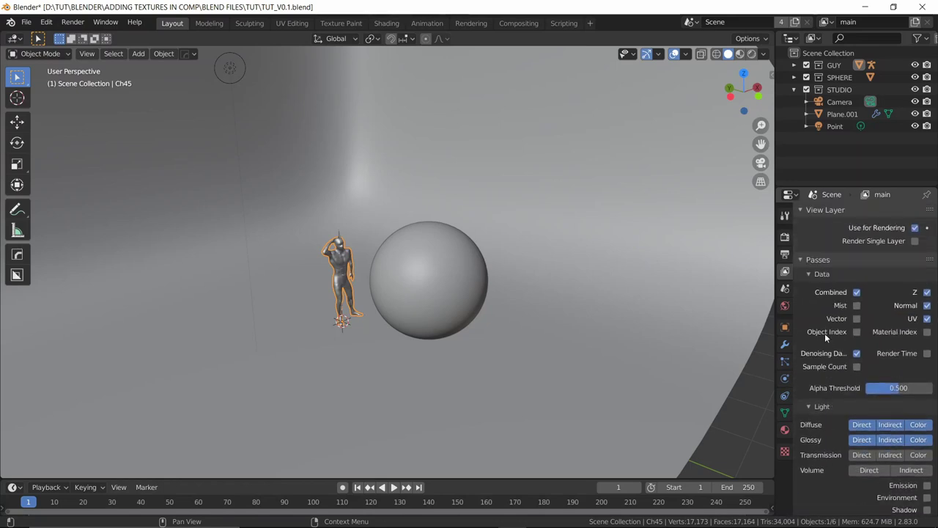
- Look over the texture and output properties and inspect the studio backdrop, figure, sphere and camera from several angles
click(784, 450)
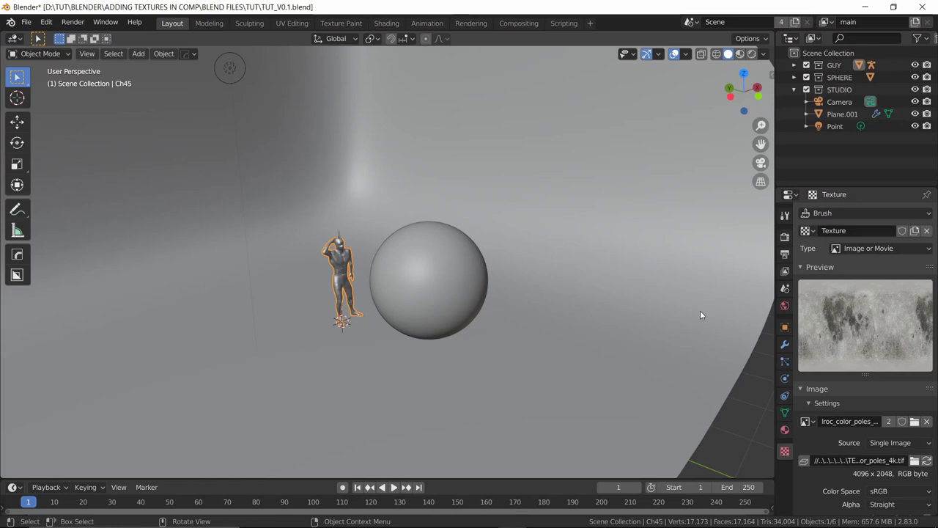
scroll(700, 315, down, 1)
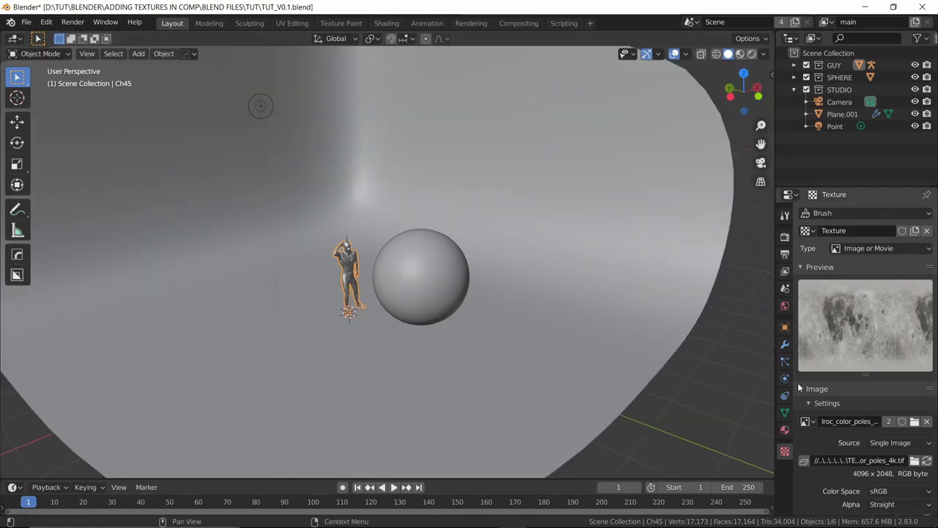
scroll(542, 292, down, 1)
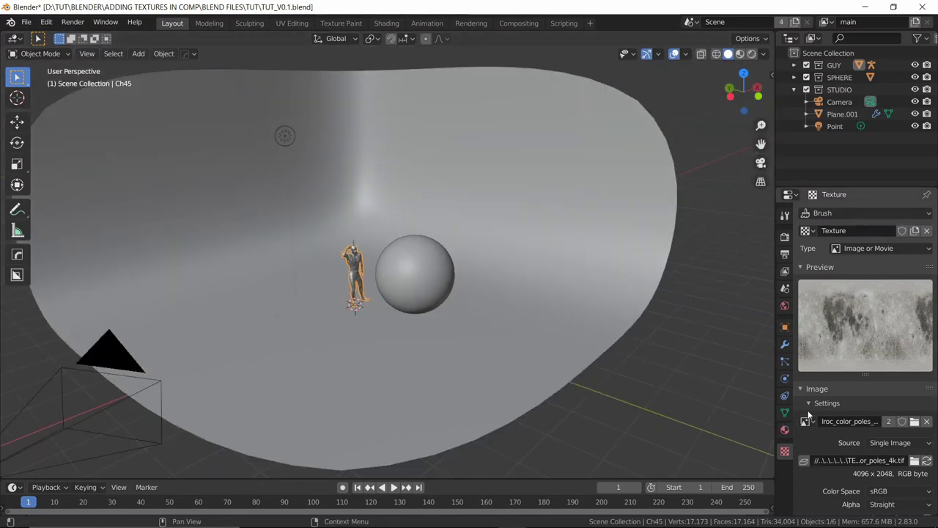
middle_drag(543, 278, 589, 284)
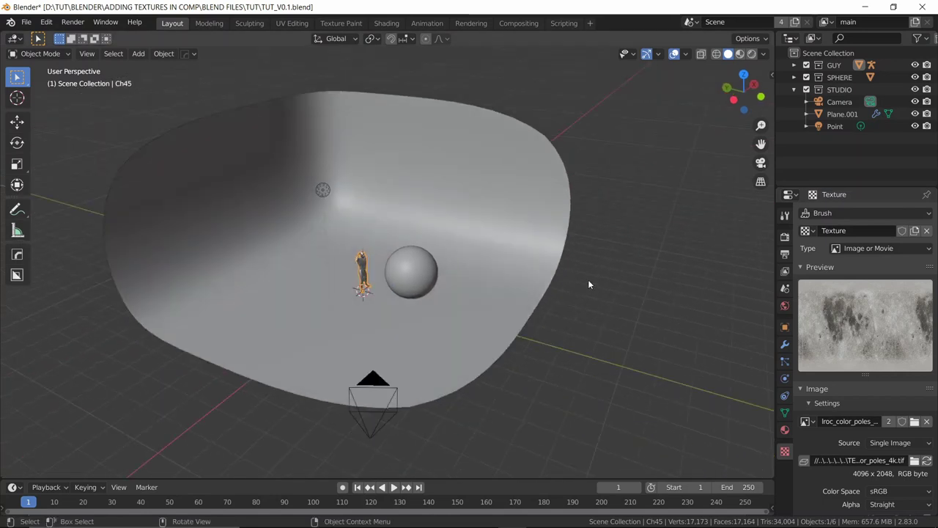
click(785, 254)
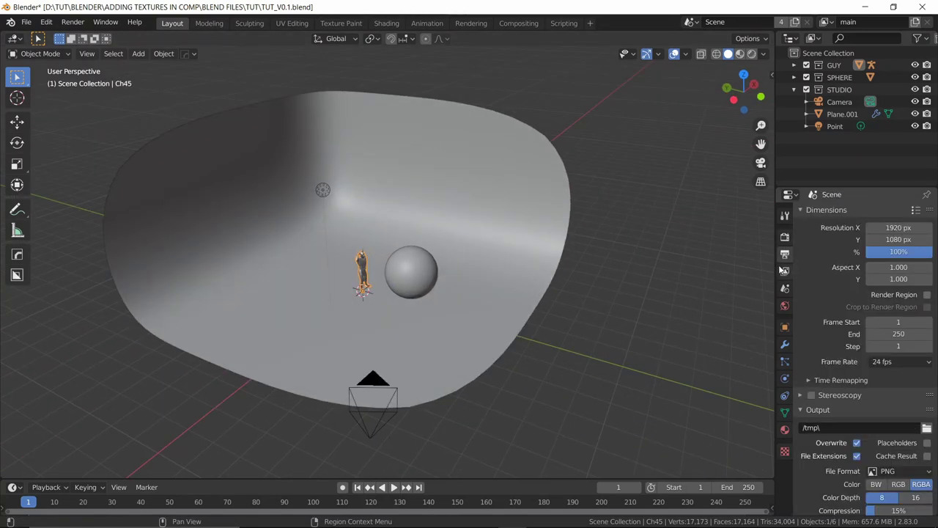
scroll(799, 310, down, 1)
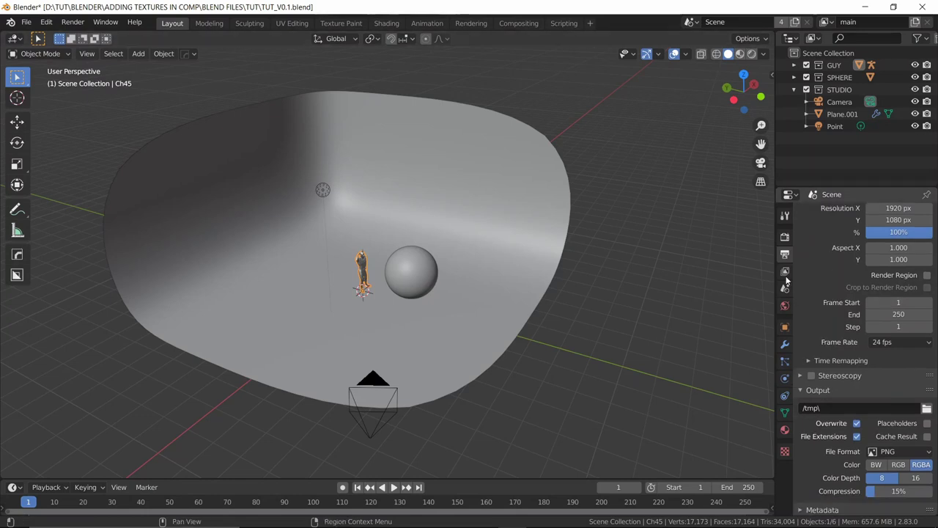
middle_drag(564, 230, 511, 226)
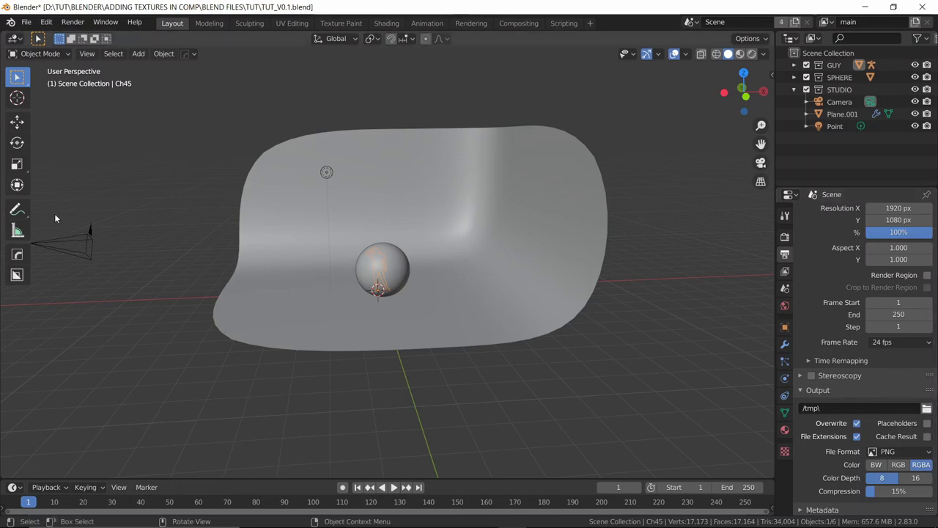
middle_drag(85, 209, 188, 272)
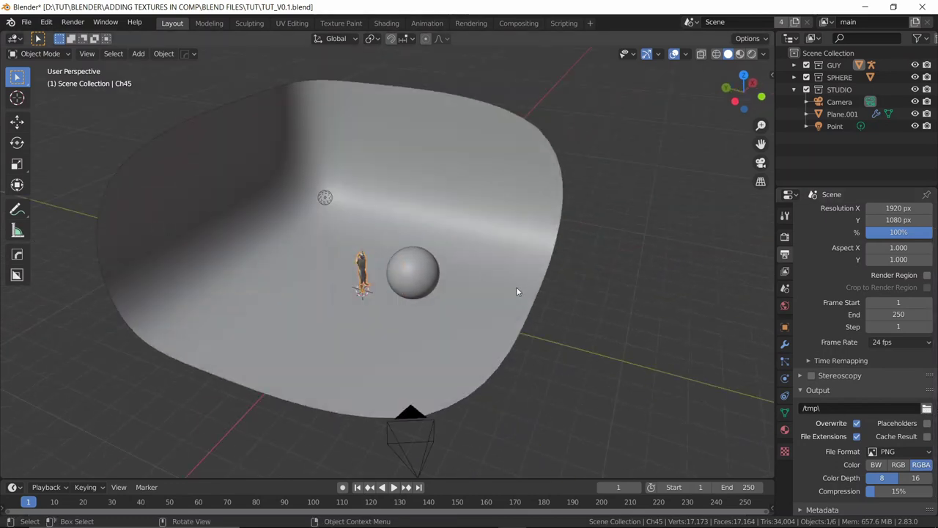
middle_drag(516, 291, 344, 213)
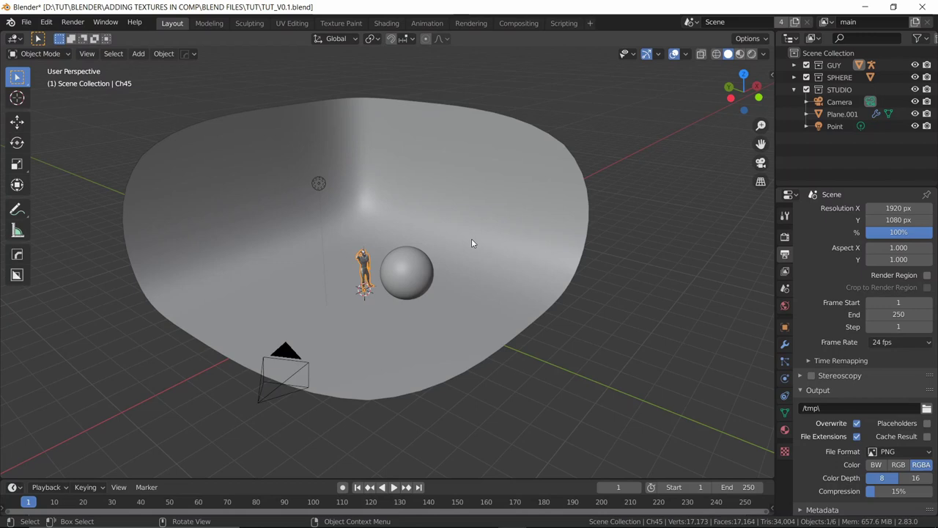
- Save the blend file and review the Cycles sampling and tile settings in the render properties
key(ctrl+s)
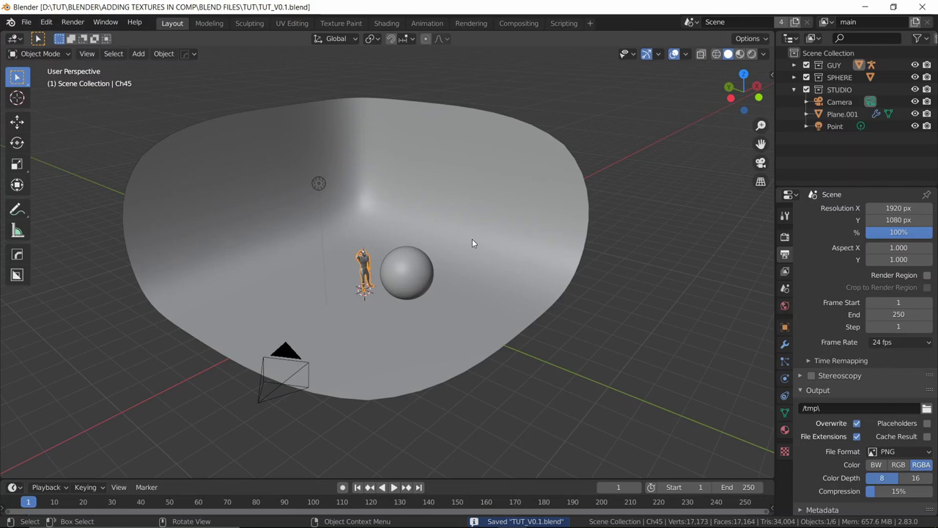
middle_drag(419, 222, 451, 233)
click(784, 235)
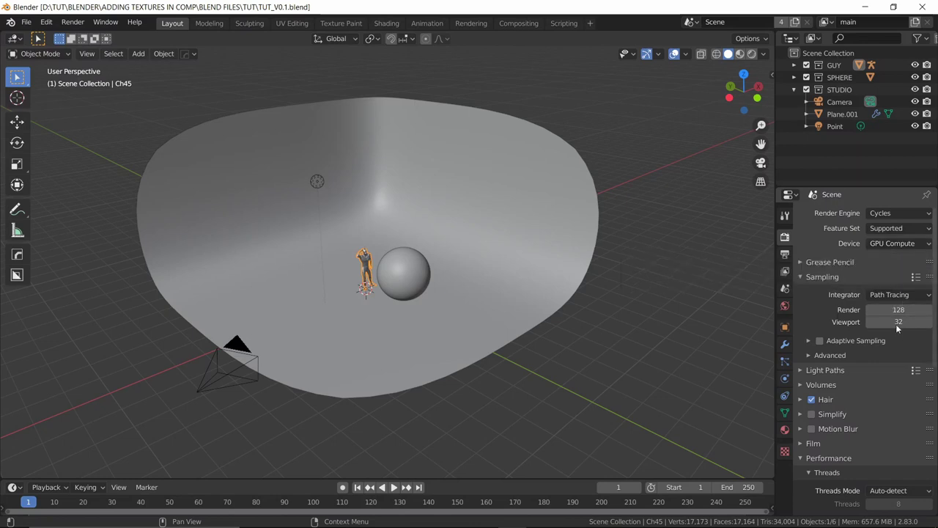
scroll(829, 374, down, 6)
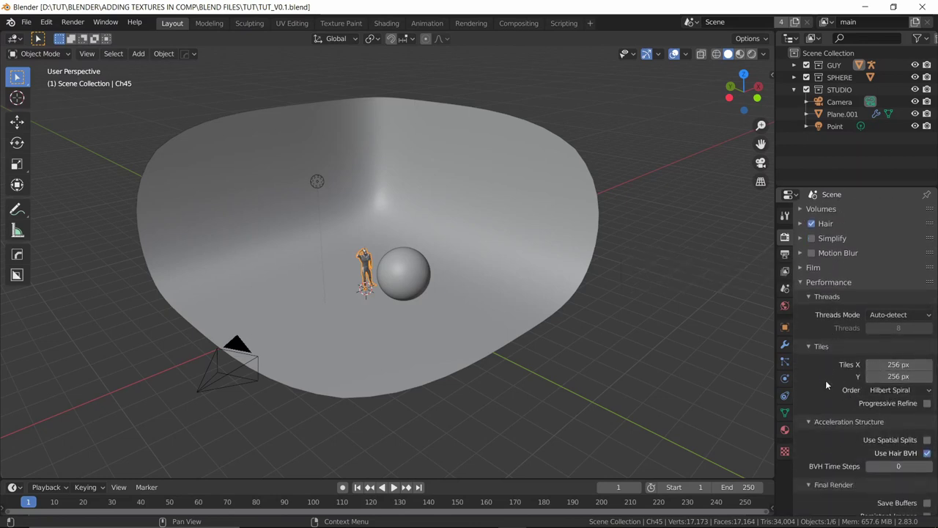
scroll(826, 380, up, 6)
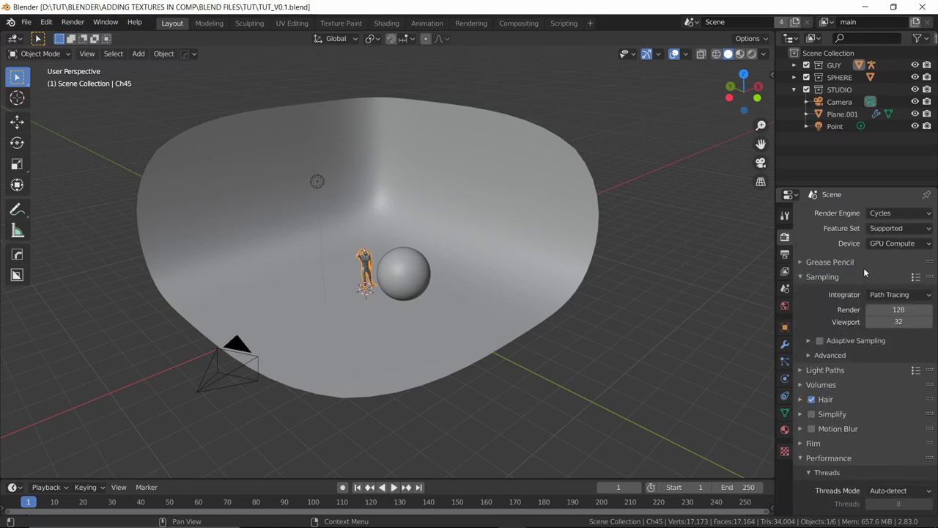
scroll(822, 271, down, 6)
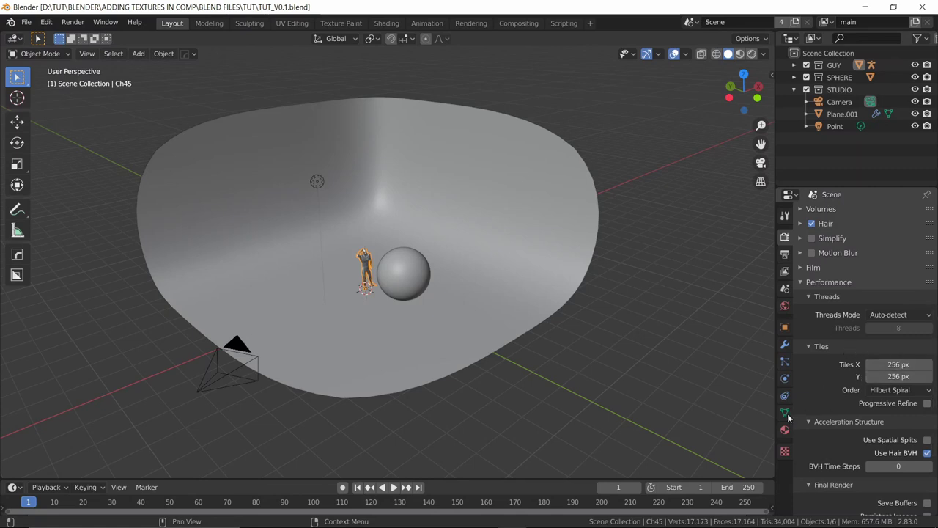
scroll(799, 374, down, 5)
scroll(804, 380, up, 9)
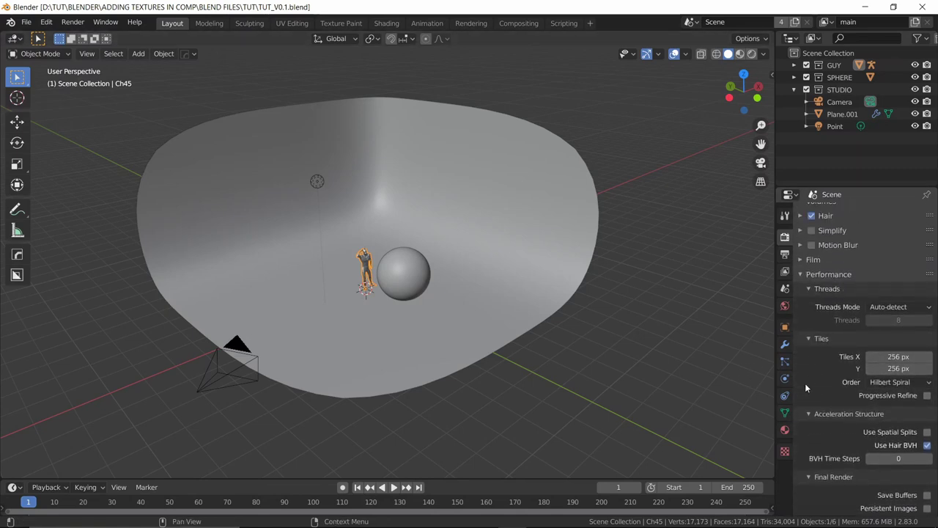
scroll(805, 382, up, 2)
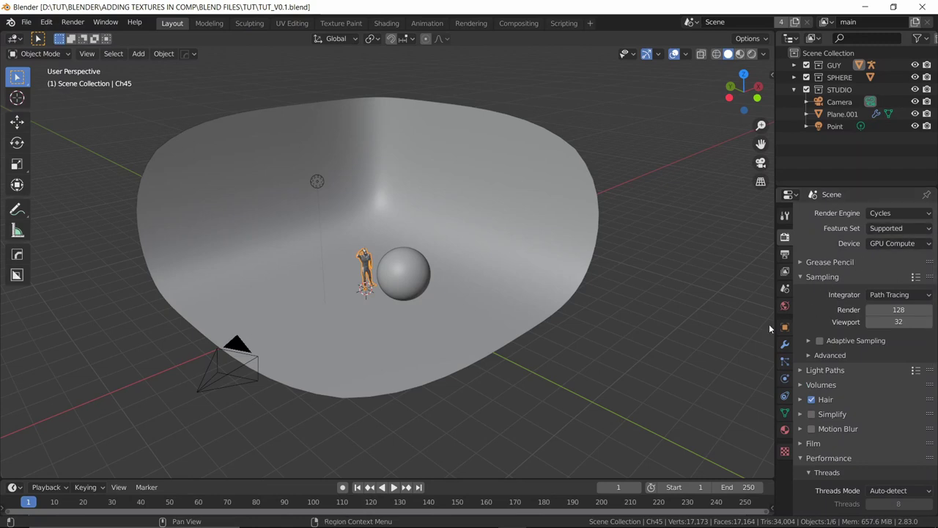
- Render the current frame as a still image and close the render result
click(73, 22)
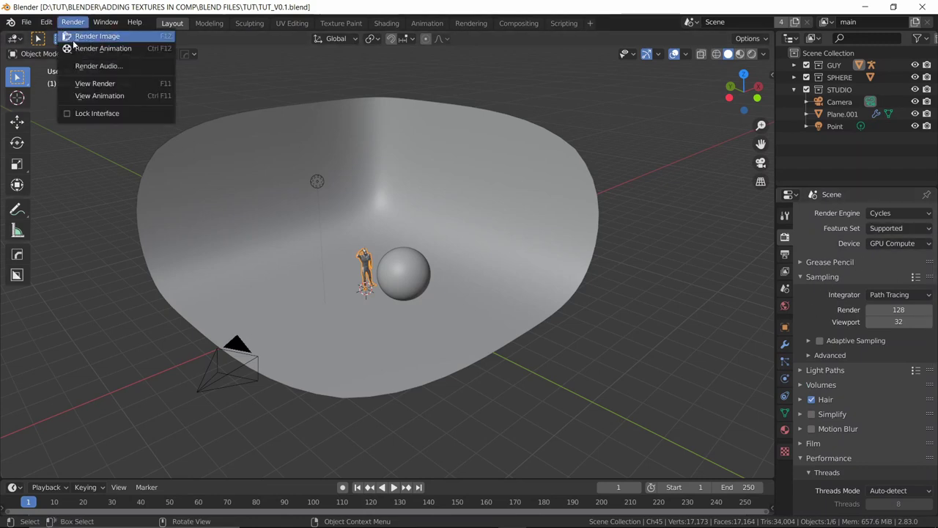
click(73, 42)
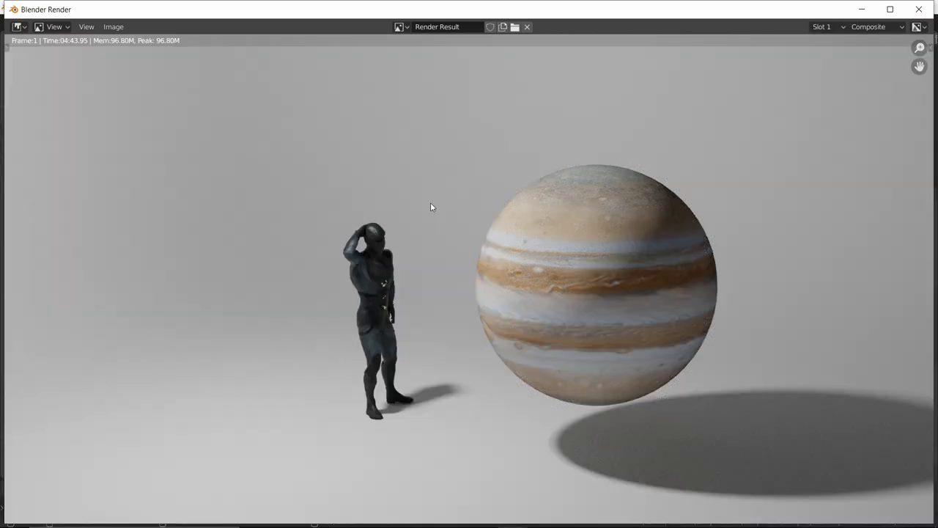
key(Escape)
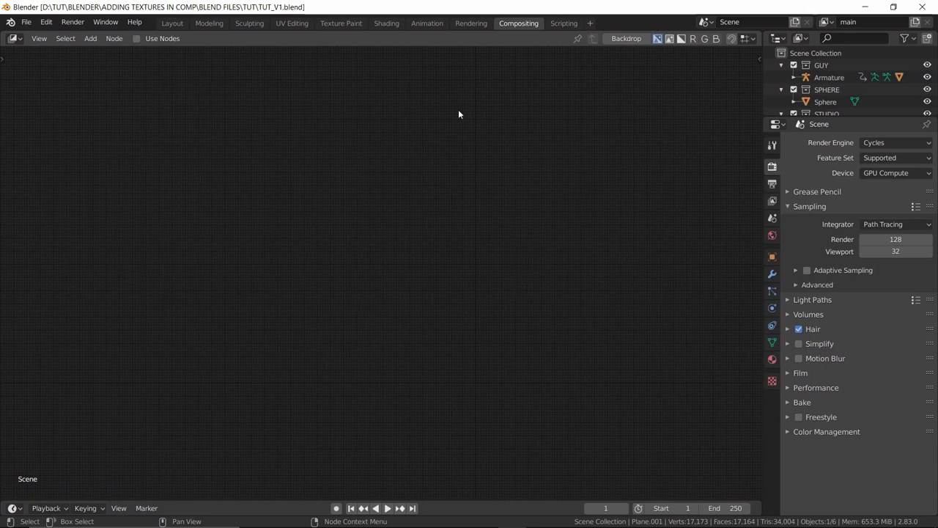
- Enable nodes in the compositor and add a Render Layers node to the empty node tree
click(136, 39)
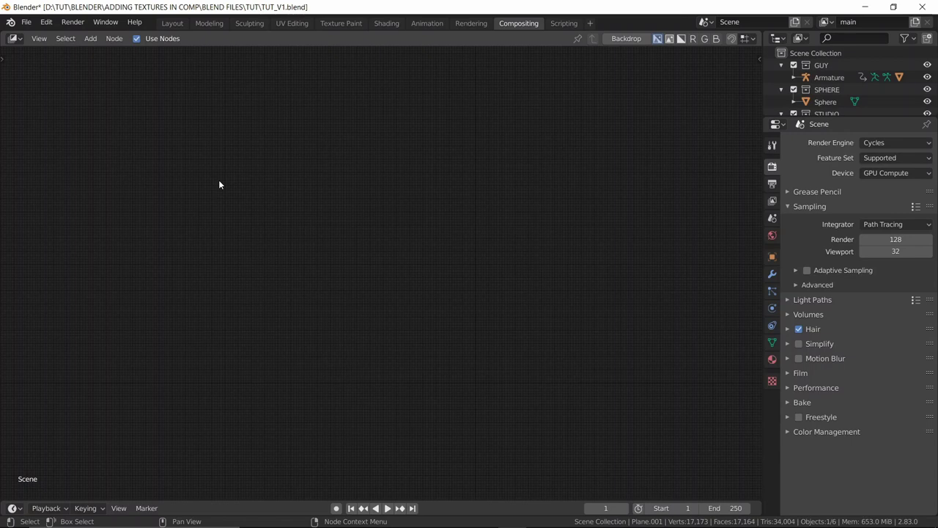
key(shift+a)
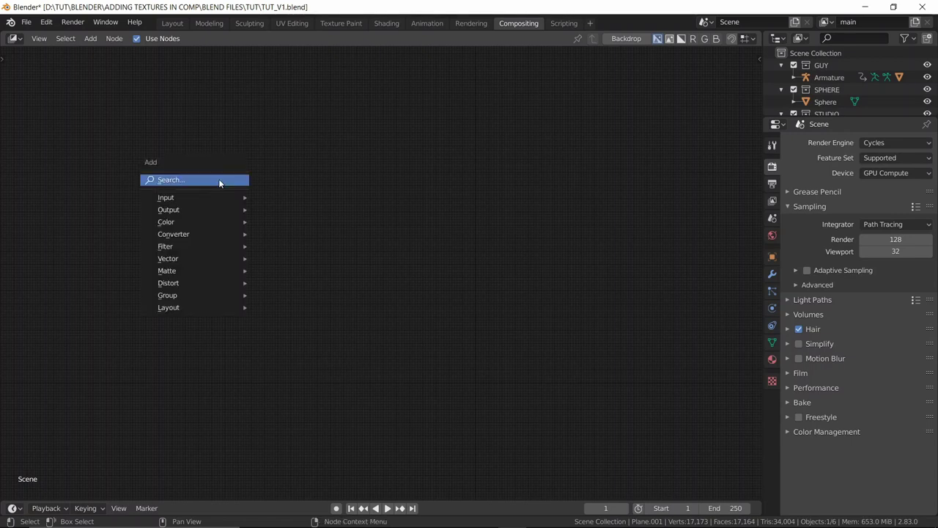
click(218, 180)
text(re)
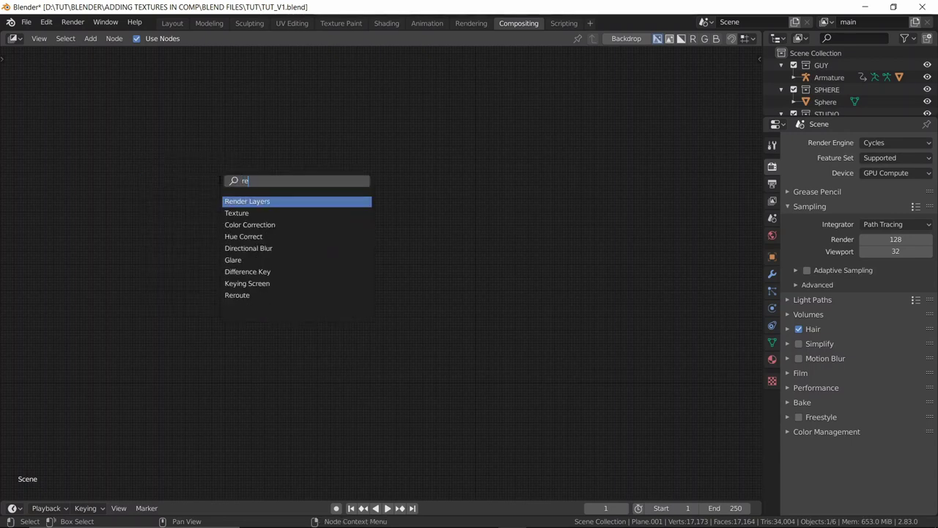
key(Return)
click(240, 139)
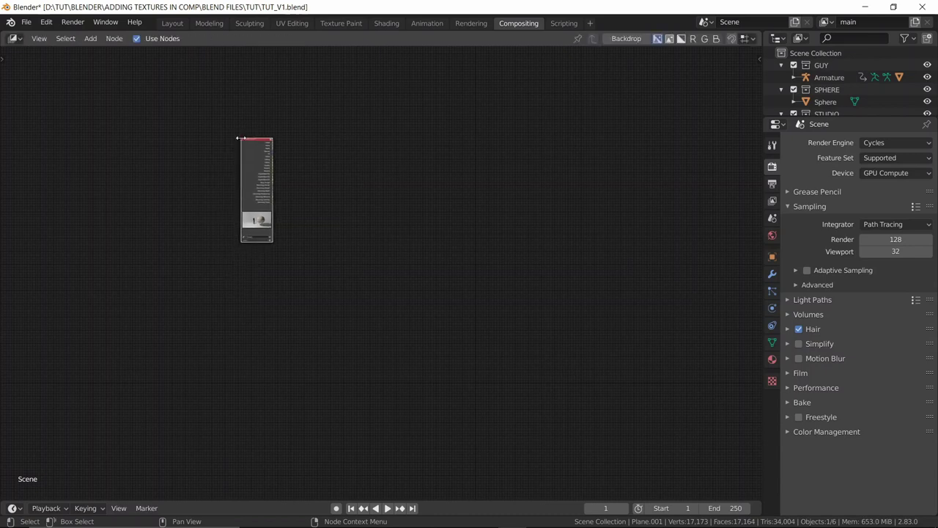
- Add a Composite output node and place it to the right of the Render Layers node
key(shift+a)
click(404, 244)
text(co)
key(Return)
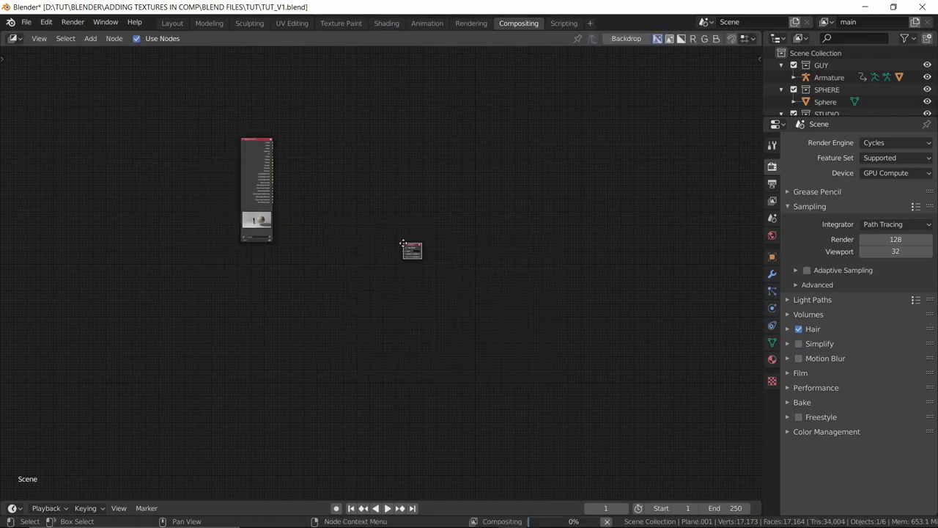
click(398, 155)
scroll(397, 155, up, 6)
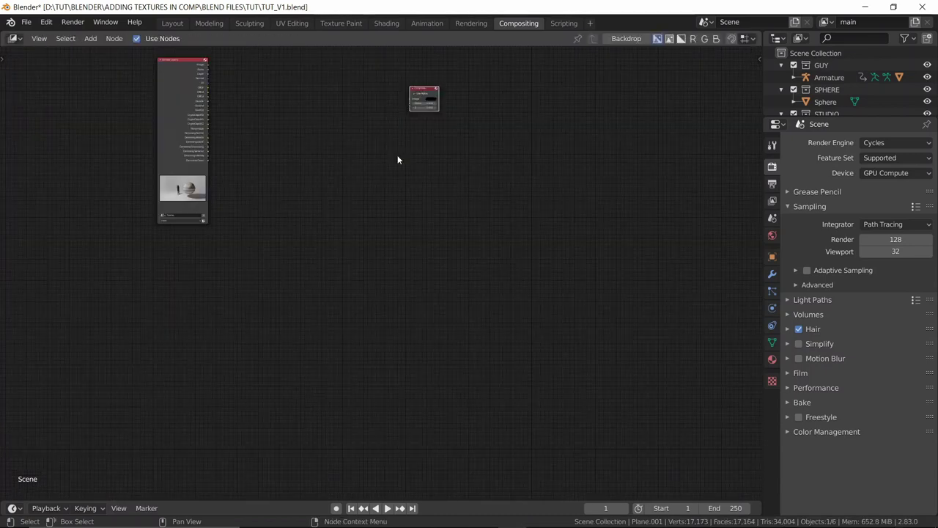
middle_drag(344, 153, 441, 309)
scroll(420, 236, up, 4)
middle_drag(420, 234, 371, 180)
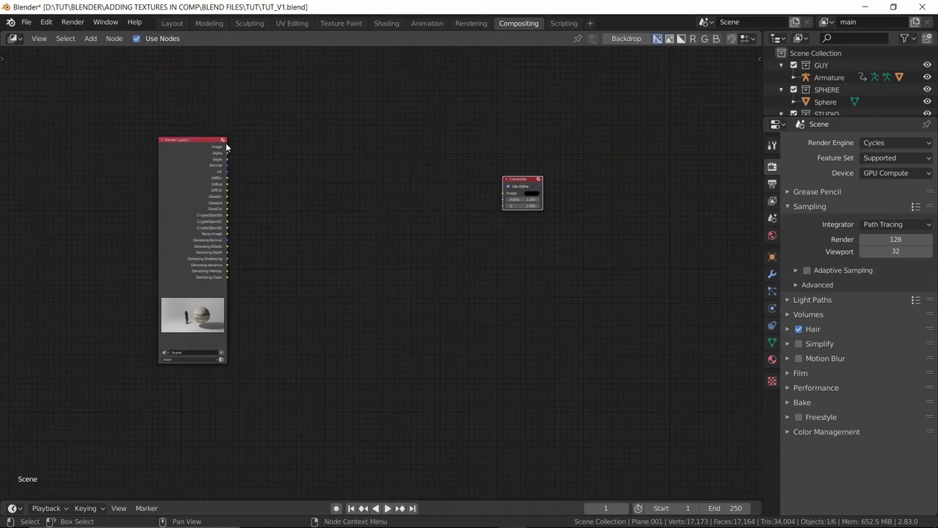
- Move the Render Layers node closer to the Composite node and link its Image output to the Composite Image input
key(g)
click(277, 166)
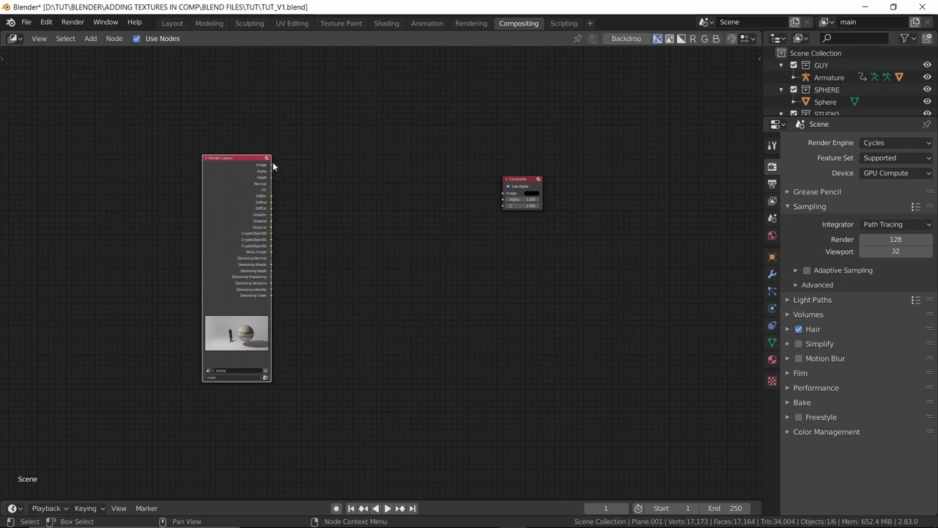
drag(277, 165, 502, 193)
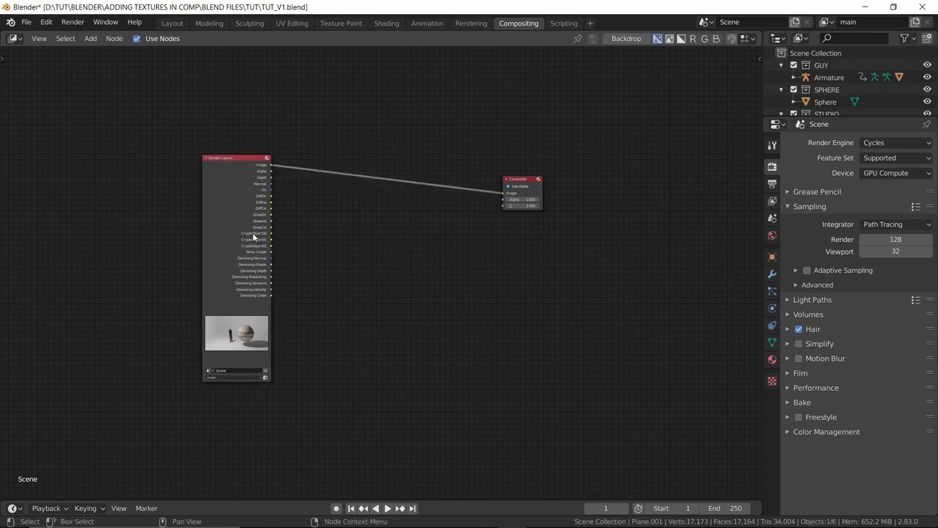
- Add a Viewer node fed by the Render Layers Image output and place it below the Composite node
key(g)
drag(207, 204, 195, 187)
ctrl+shift+click(195, 187)
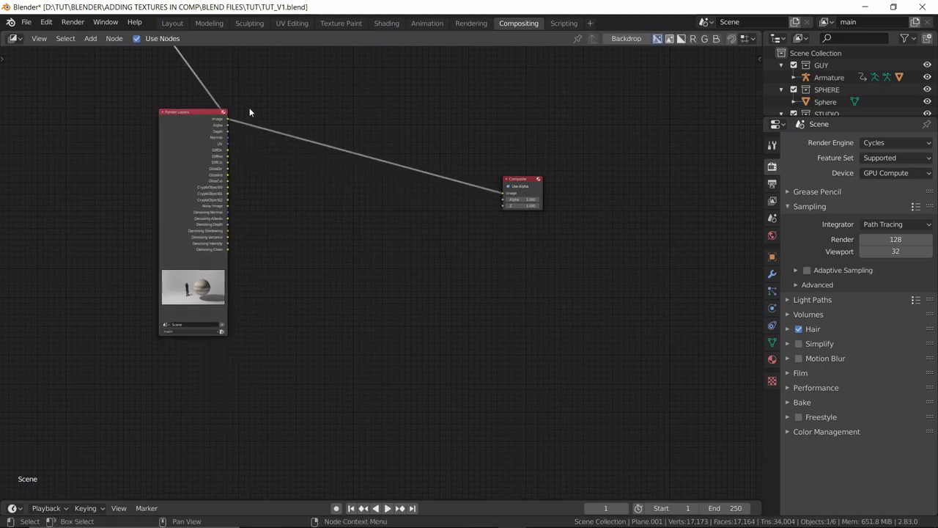
scroll(214, 62, down, 4)
middle_drag(210, 57, 270, 213)
drag(184, 140, 315, 207)
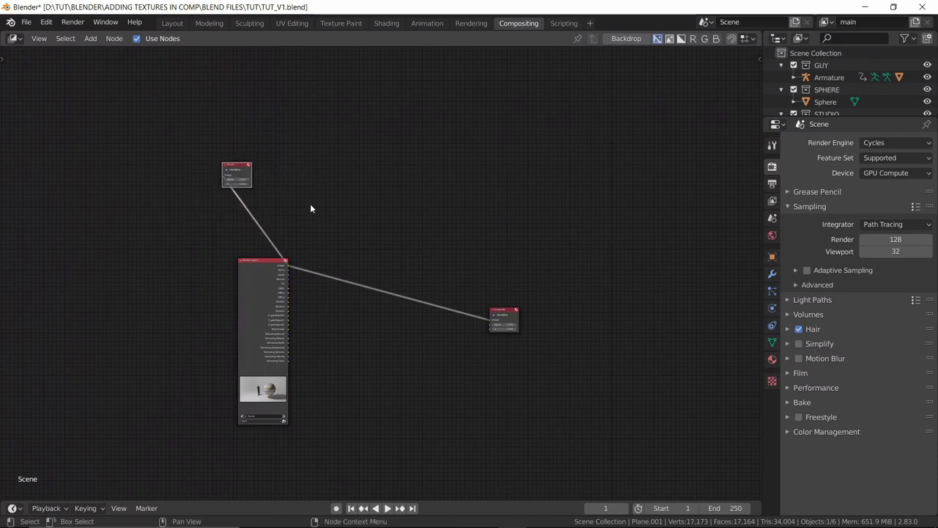
key(g)
click(549, 398)
key(Home)
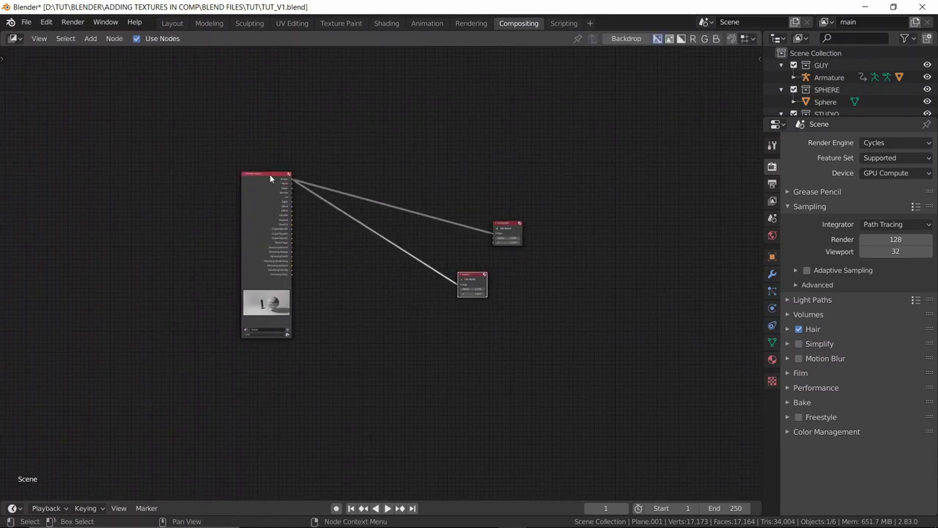
- Show the viewer result as the node editor backdrop and shrink it until the whole image fits
click(625, 39)
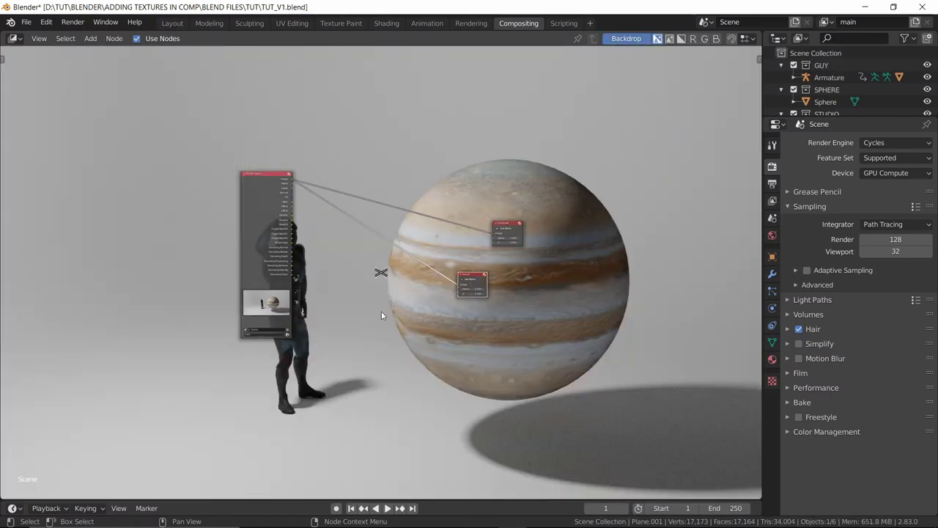
key(alt+v)
key(alt+v)
key(alt+v)
key(alt+v)
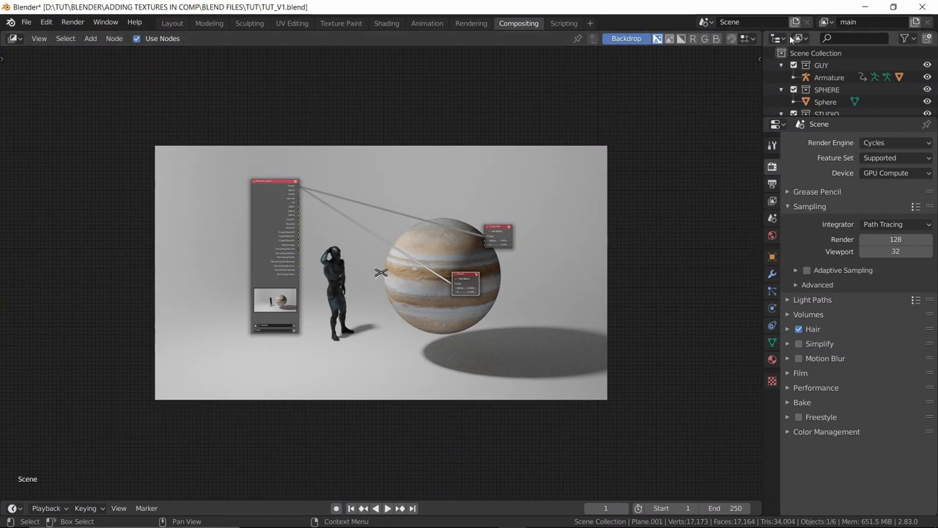
- Split the compositor area in two and turn the new area into an Image Editor displaying the Viewer Node
drag(761, 31, 452, 63)
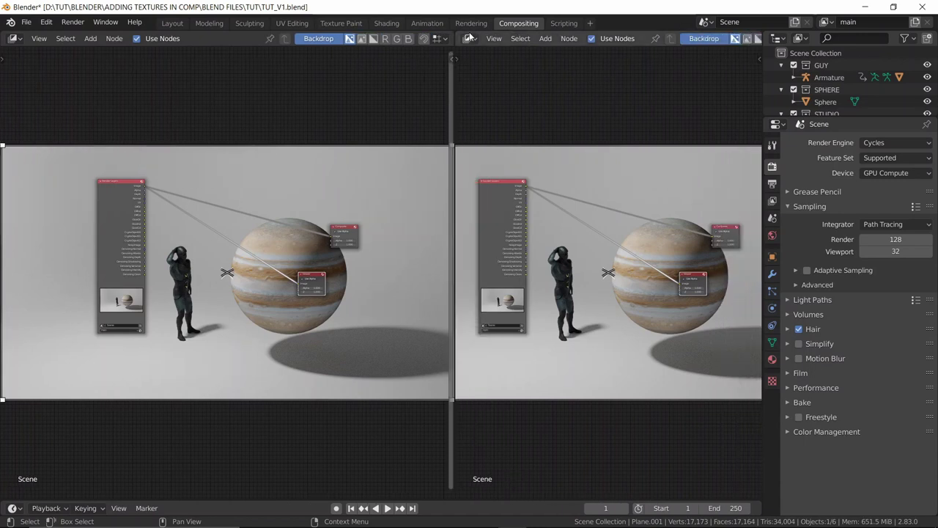
click(470, 38)
click(498, 96)
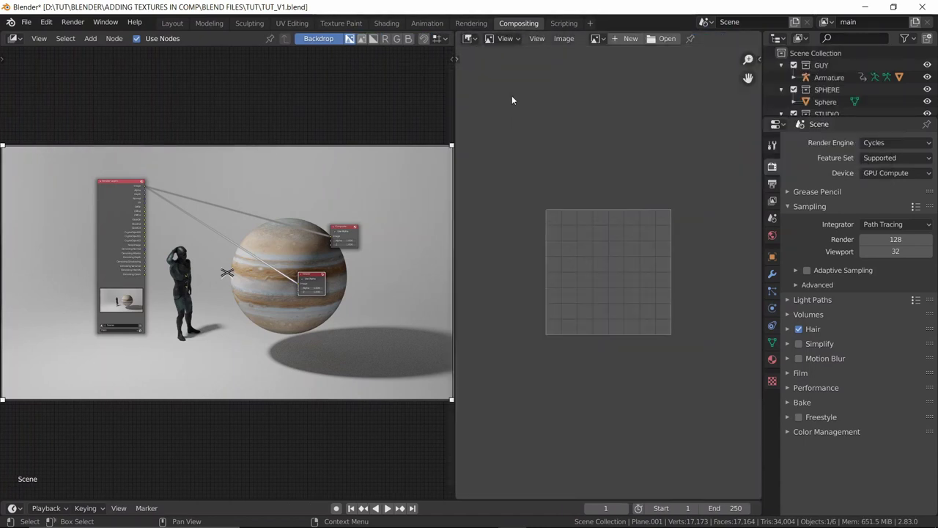
click(598, 38)
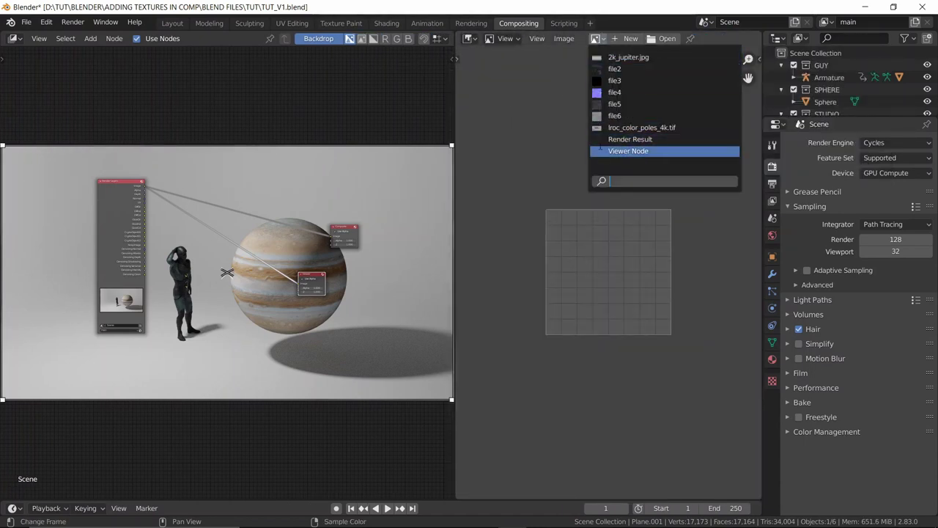
click(615, 151)
- Resize the editors beside the Image Editor, fit the whole viewer image in it, and disable the node editor backdrop
drag(763, 84, 823, 84)
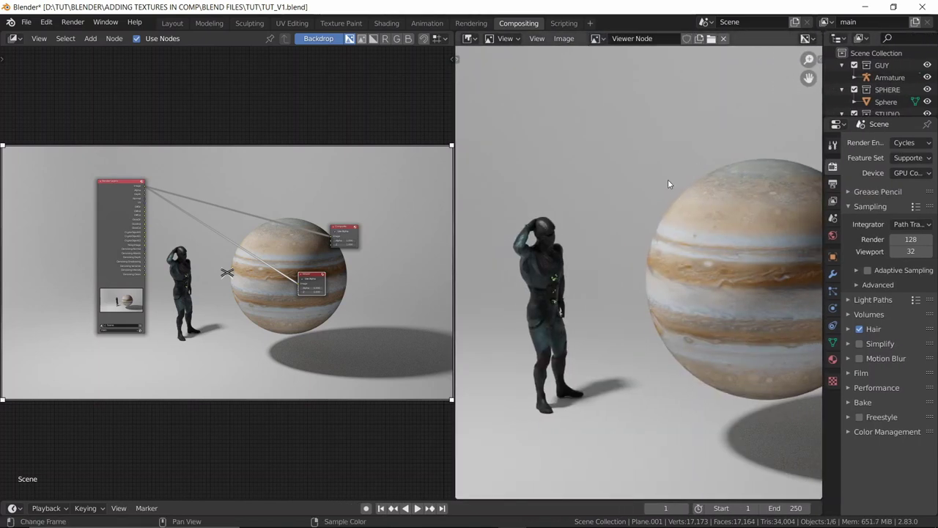
key(shift+Home)
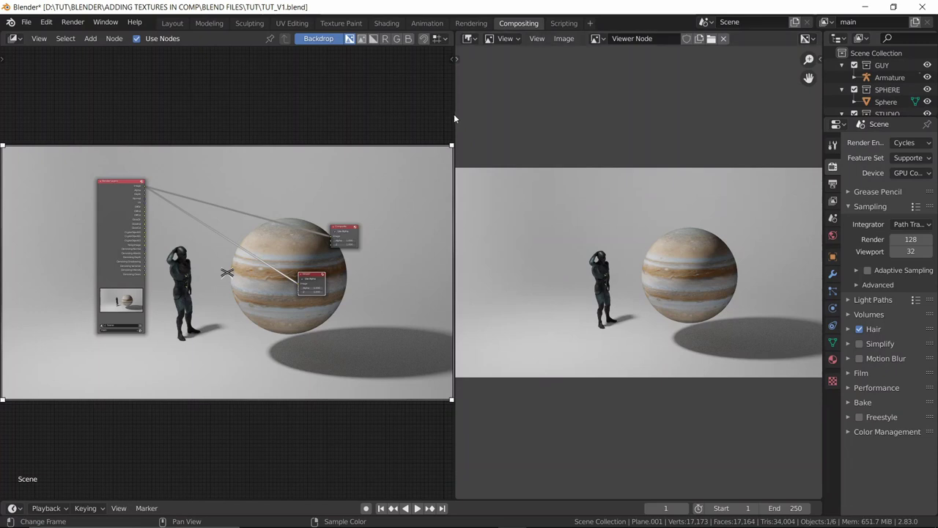
drag(454, 114, 514, 126)
key(shift+Home)
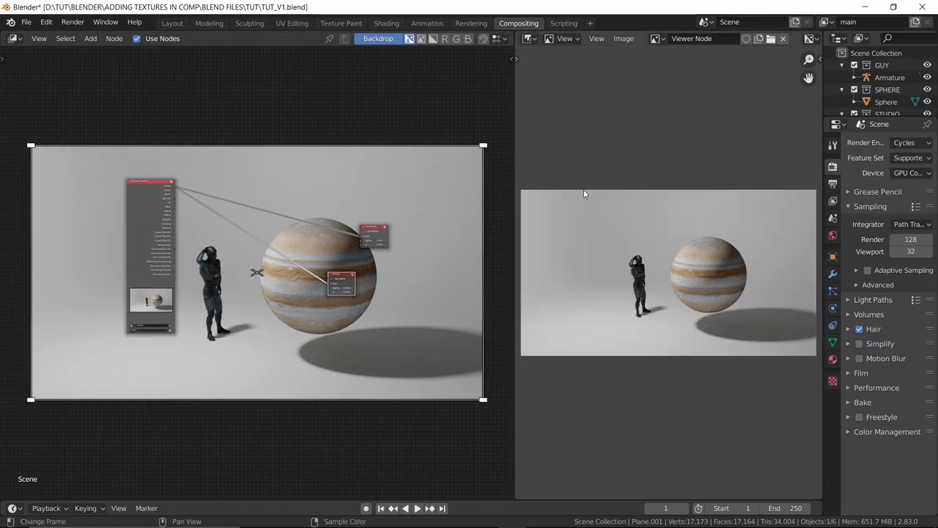
click(378, 38)
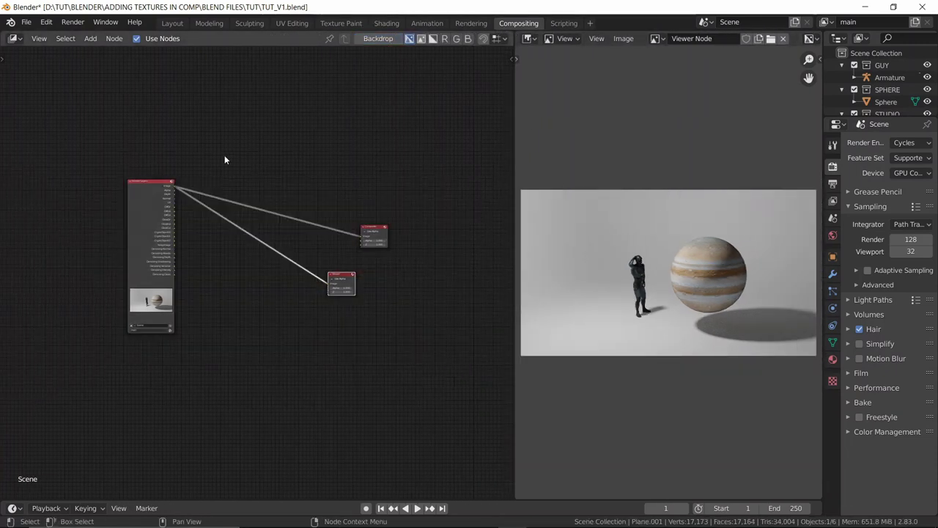
- Examine the pass outputs on the Render Layers node, from the diffuse and glossy passes to Cryptomatte and denoising
middle_drag(227, 159, 295, 112)
scroll(295, 113, up, 3)
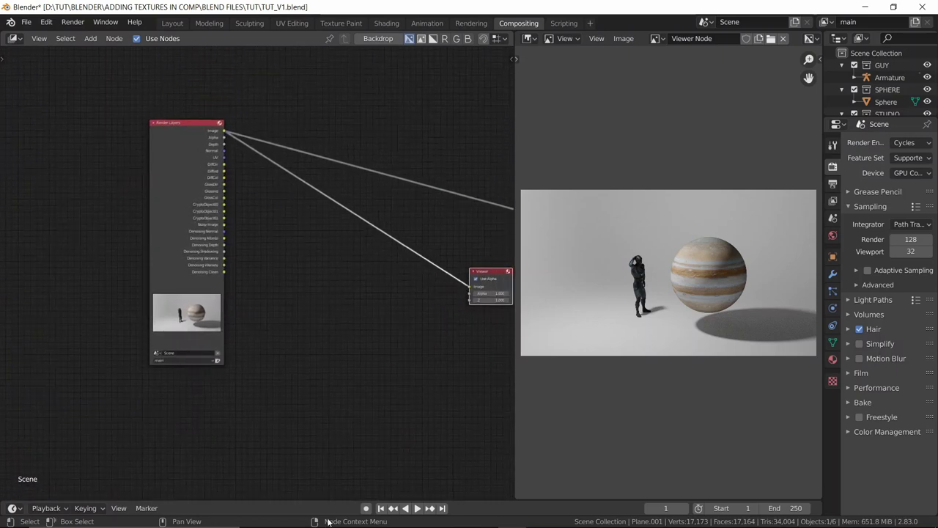
mouse_move(514, 204)
mouse_down()
mouse_move(502, 202)
mouse_move(514, 203)
mouse_up()
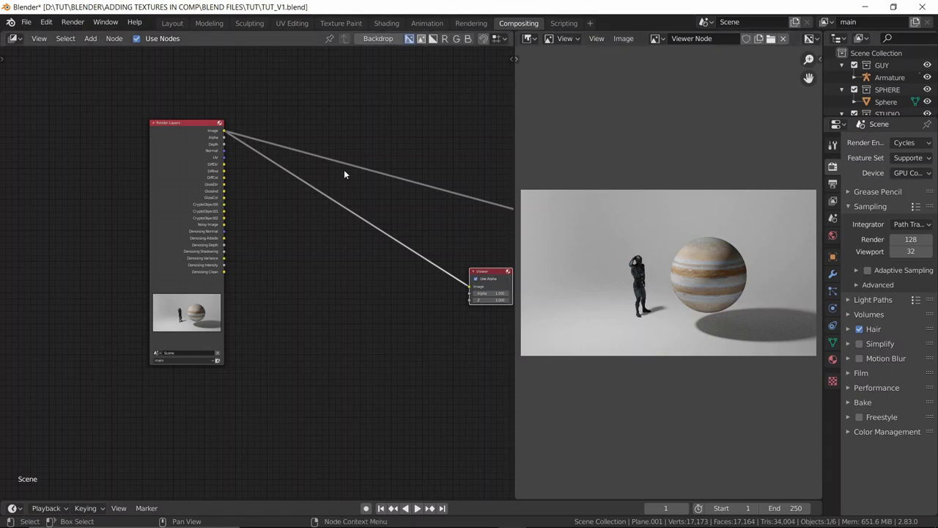
key(Home)
middle_drag(315, 160, 355, 93)
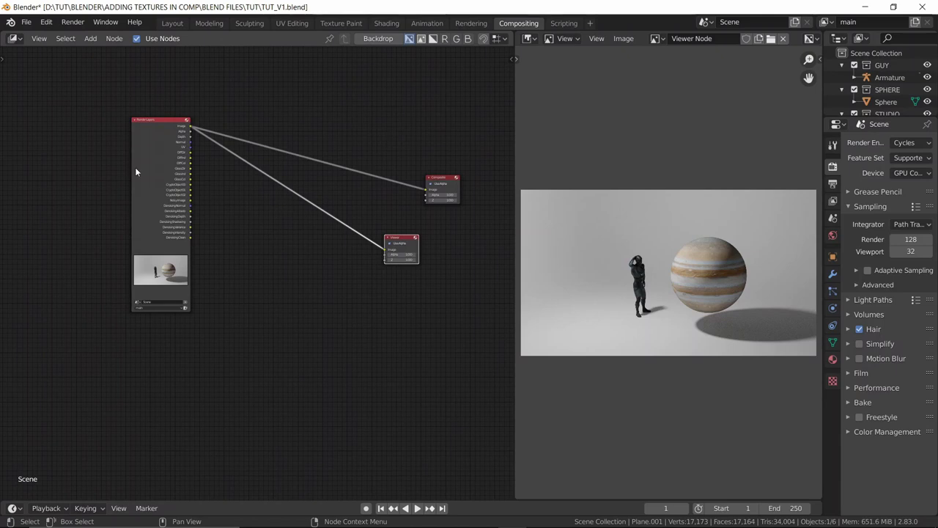
scroll(313, 273, up, 3)
middle_drag(159, 164, 157, 247)
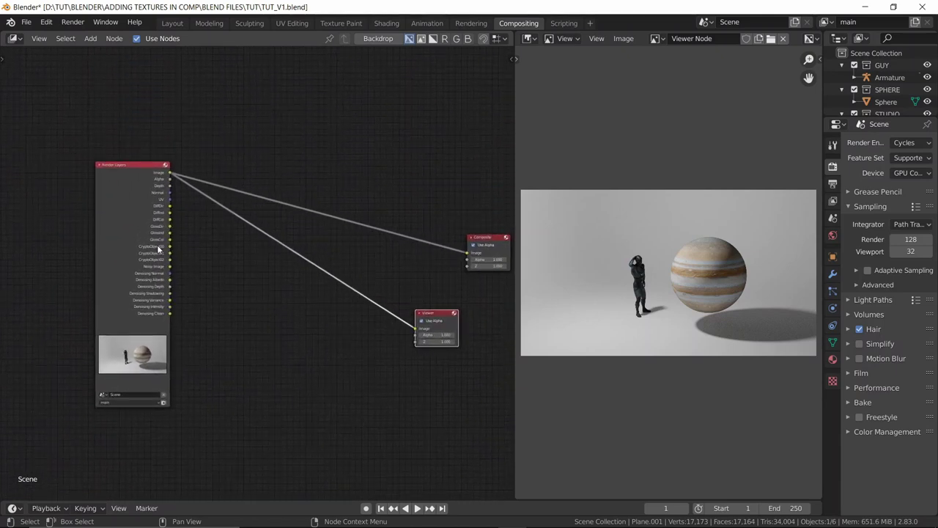
scroll(151, 235, up, 5)
middle_drag(140, 205, 145, 131)
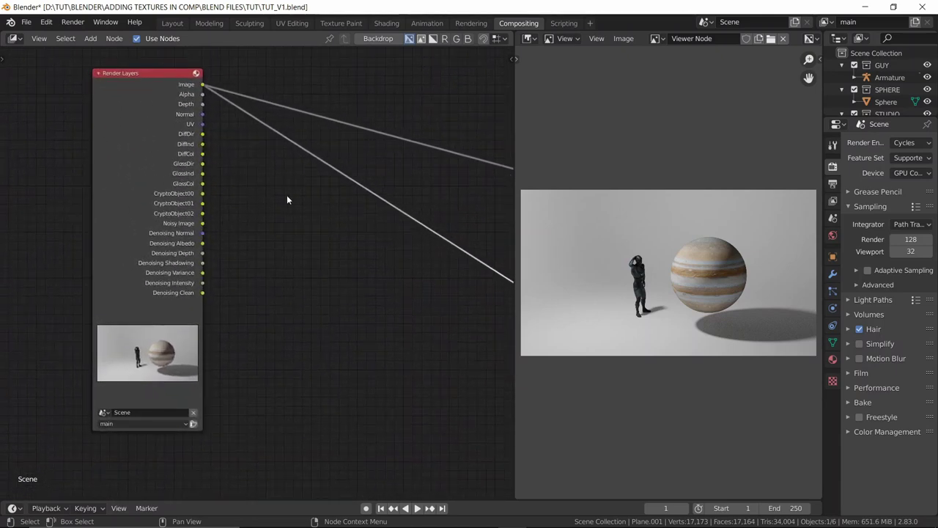
middle_drag(161, 167, 115, 137)
scroll(191, 188, down, 3)
middle_drag(198, 177, 258, 236)
middle_drag(251, 189, 161, 133)
mouse_move(279, 115)
middle_down()
mouse_move(289, 195)
mouse_move(182, 176)
mouse_move(272, 100)
mouse_move(249, 165)
mouse_move(278, 130)
middle_up()
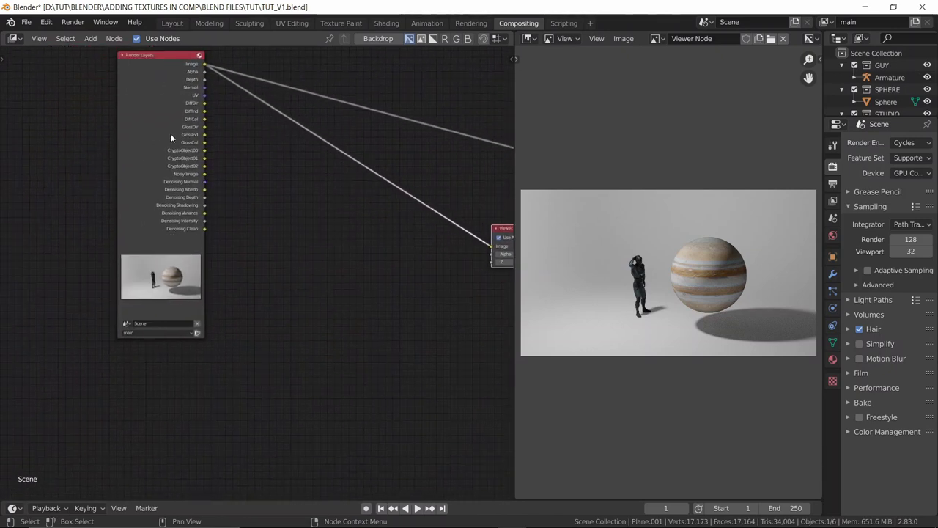
middle_drag(172, 140, 246, 247)
scroll(230, 203, down, 1)
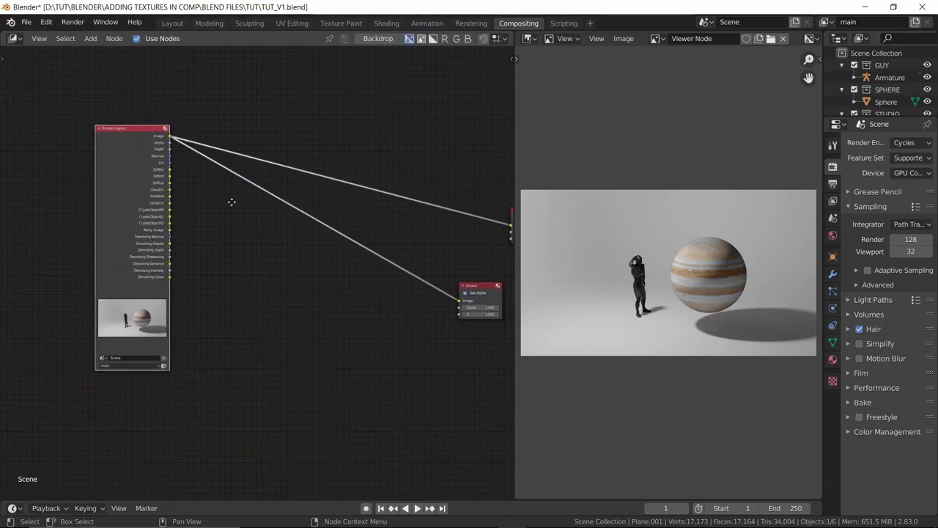
middle_drag(230, 203, 237, 249)
middle_drag(237, 250, 245, 265)
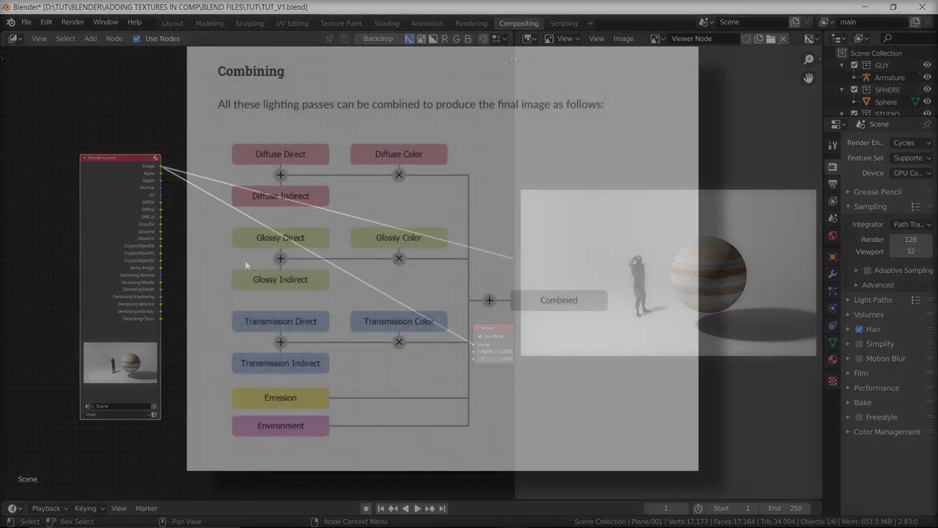
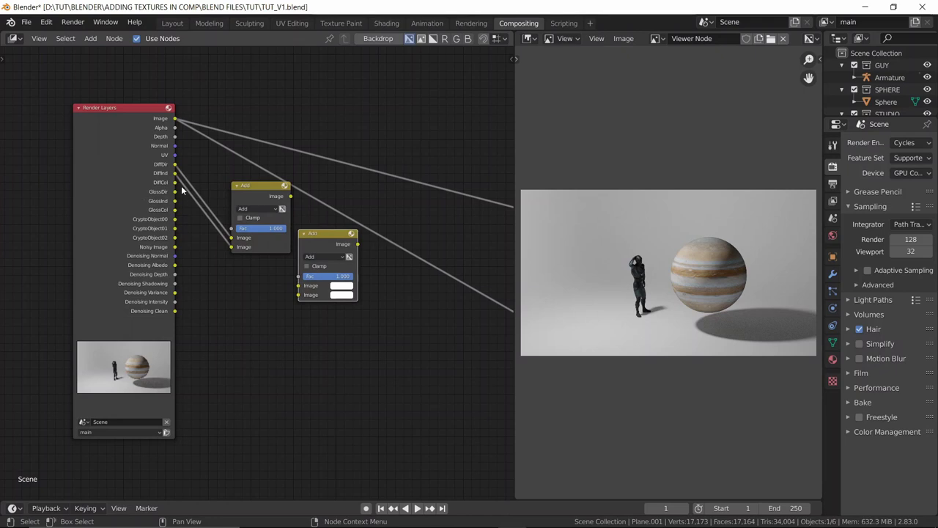
- Link DiffCol and the first Add node's output into the second Add node, and preview its result in the Viewer
drag(176, 187, 299, 294)
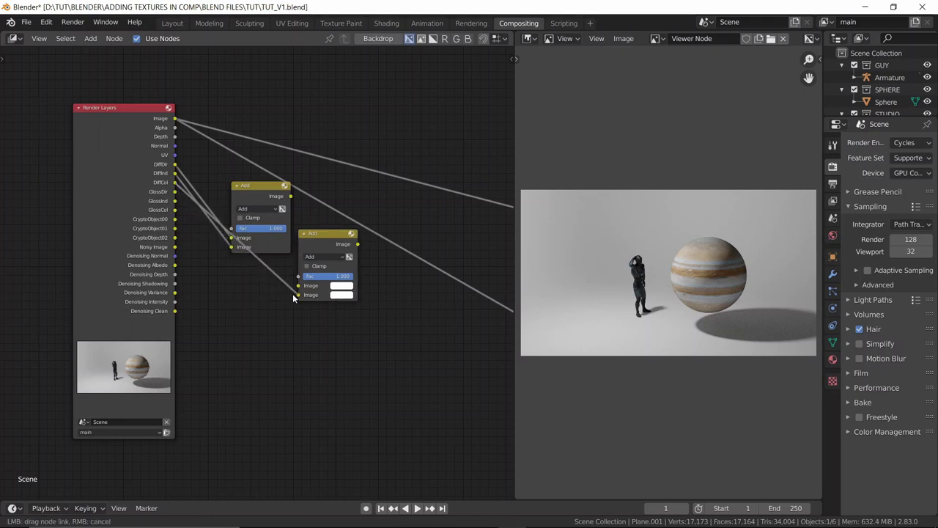
drag(317, 237, 346, 231)
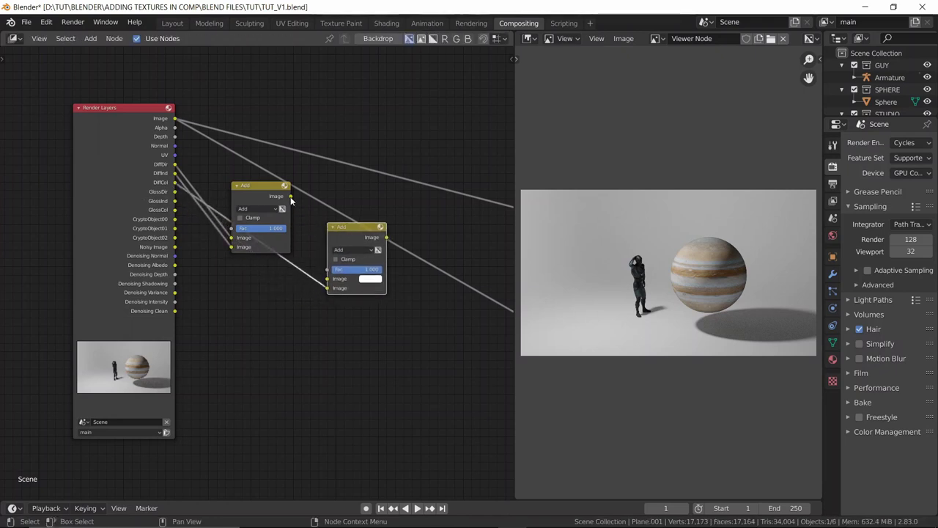
drag(291, 197, 328, 279)
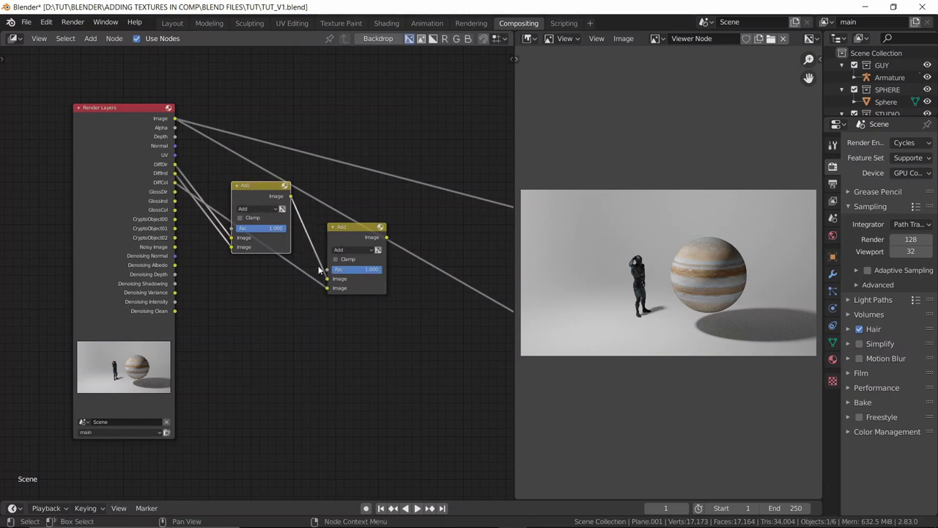
ctrl+shift+click(347, 234)
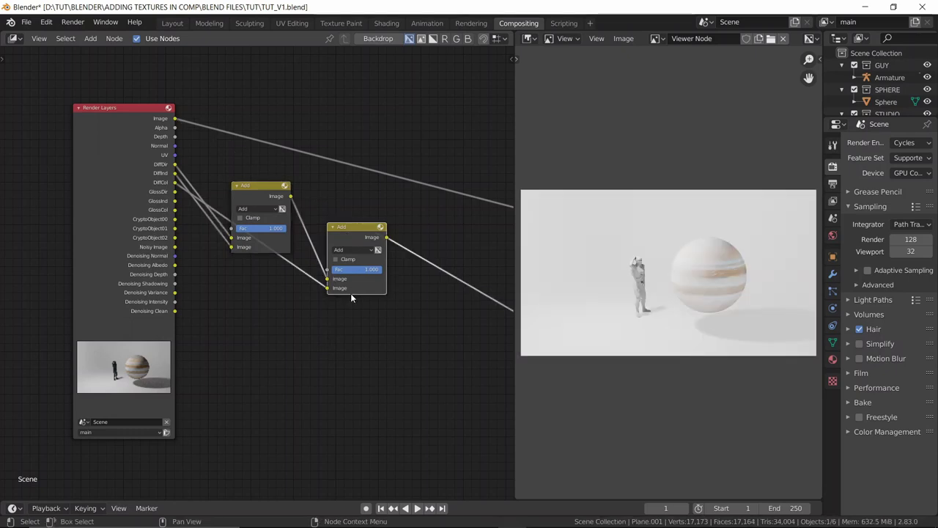
- Move the Render Layers node away from the mix nodes and set the second Add node's blending mode to Multiply
scroll(352, 295, down, 1)
scroll(687, 301, up, 3)
middle_drag(291, 310, 325, 234)
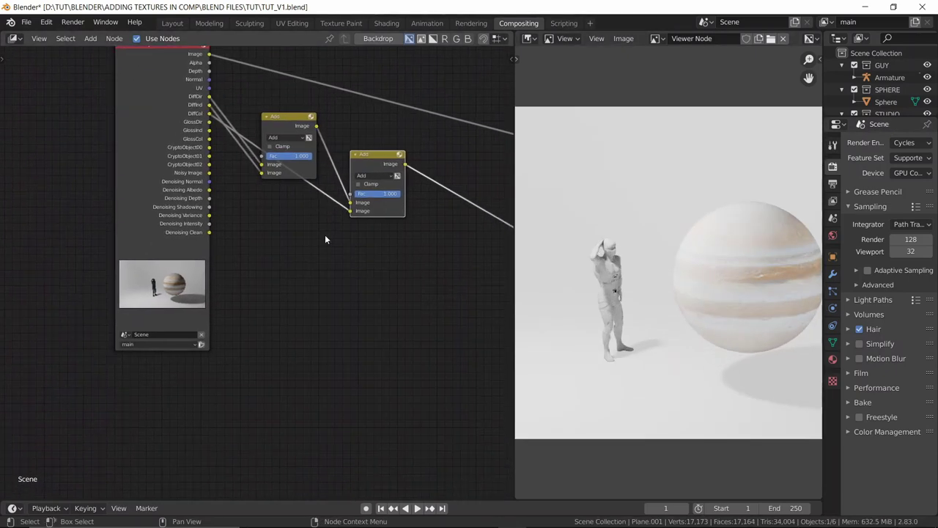
scroll(295, 247, down, 2)
drag(165, 189, 105, 226)
middle_drag(227, 234, 252, 200)
click(339, 175)
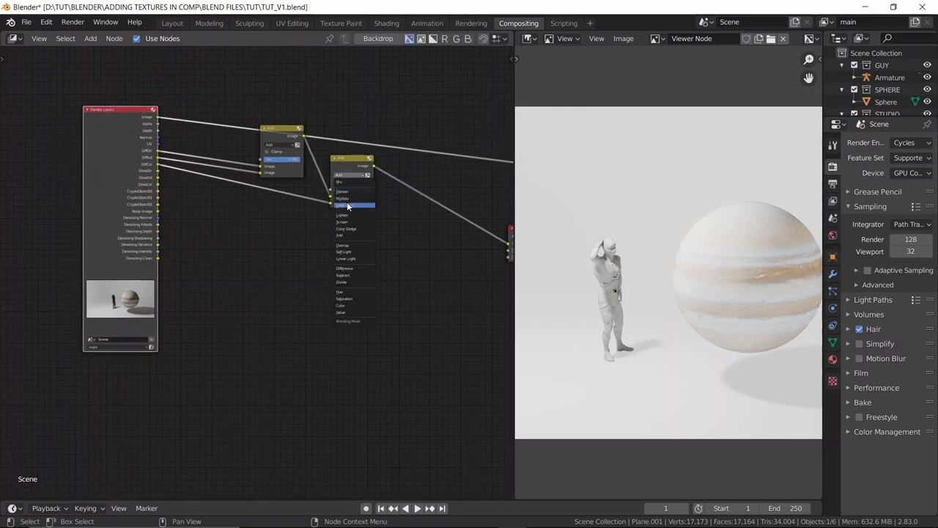
click(350, 198)
middle_drag(383, 207, 366, 231)
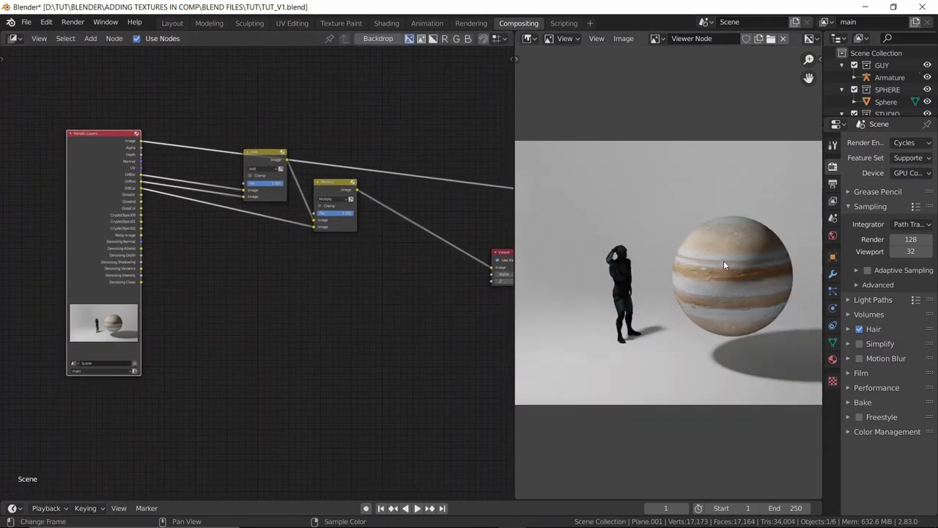
- Duplicate the diffuse Add and Multiply nodes together and place the copies below the originals
middle_drag(372, 268, 347, 310)
drag(364, 142, 149, 288)
middle_drag(217, 309, 241, 249)
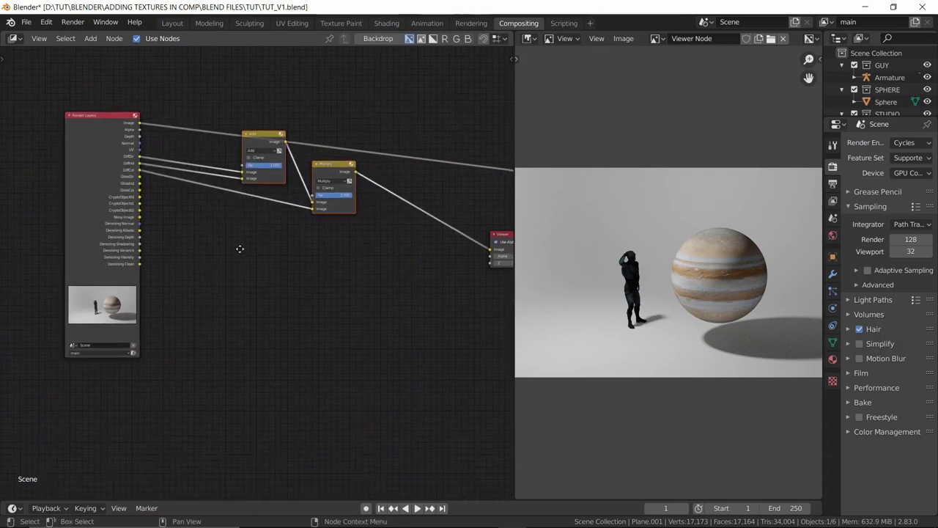
key(shift+d)
click(167, 257)
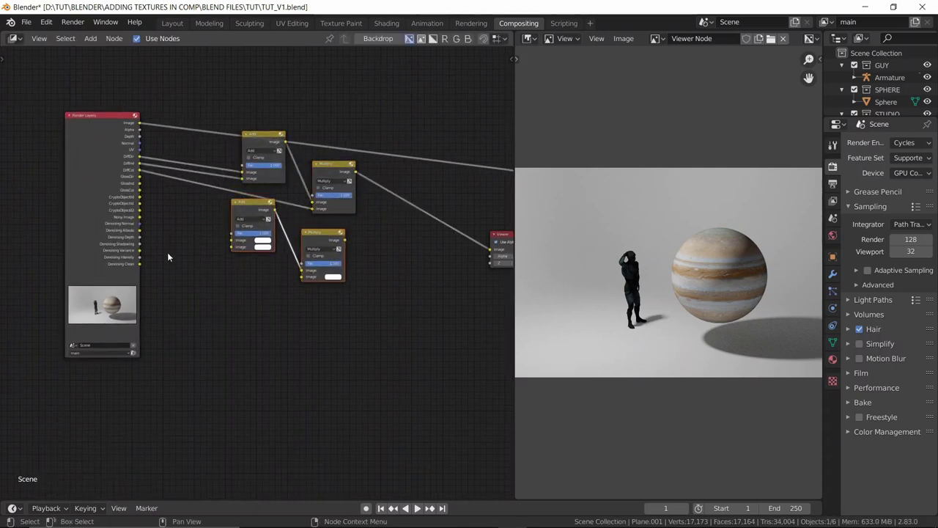
- Link GlossDir and GlossInd into the duplicated Add node and GlossCol into the duplicated Multiply node's second image input
drag(140, 176, 232, 240)
drag(139, 189, 232, 246)
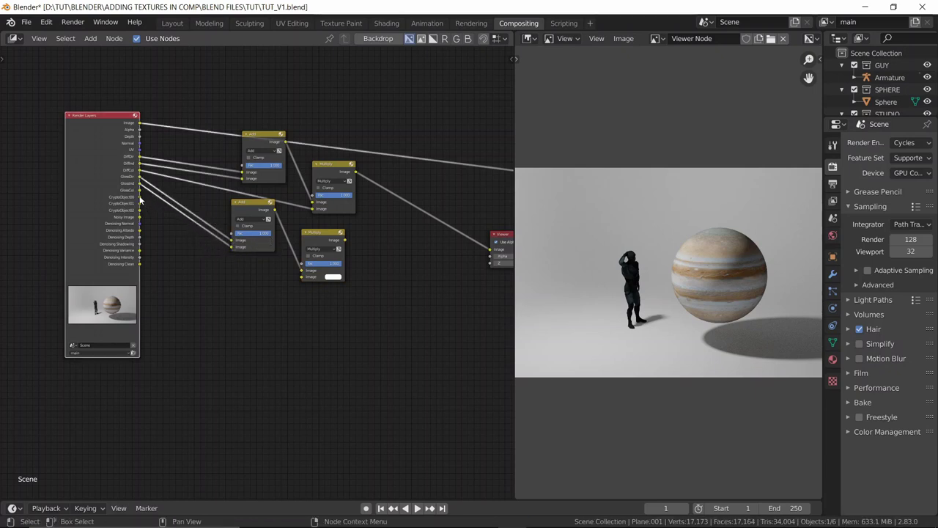
drag(140, 190, 302, 276)
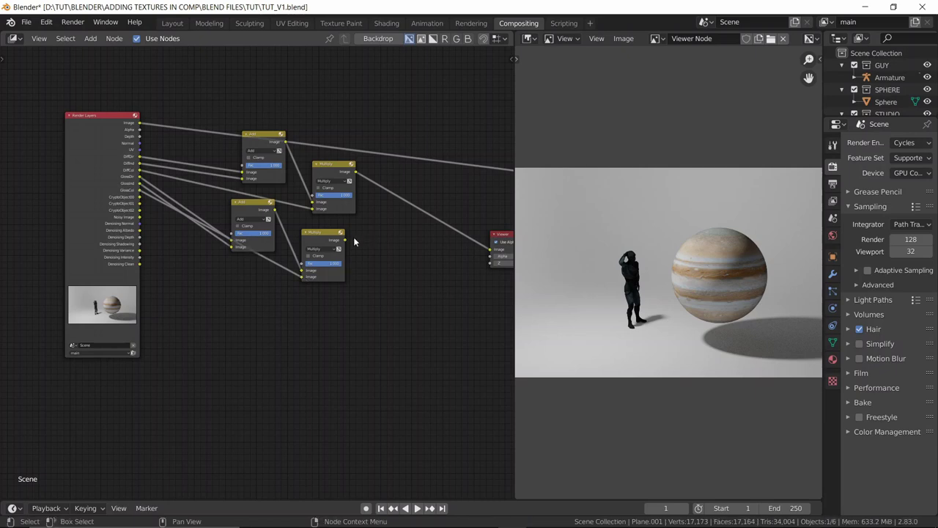
- Duplicate the glossy Add node beside the Multiply nodes, link both Multiply outputs into the copy, and preview its result in the Viewer
click(243, 212)
key(shift+d)
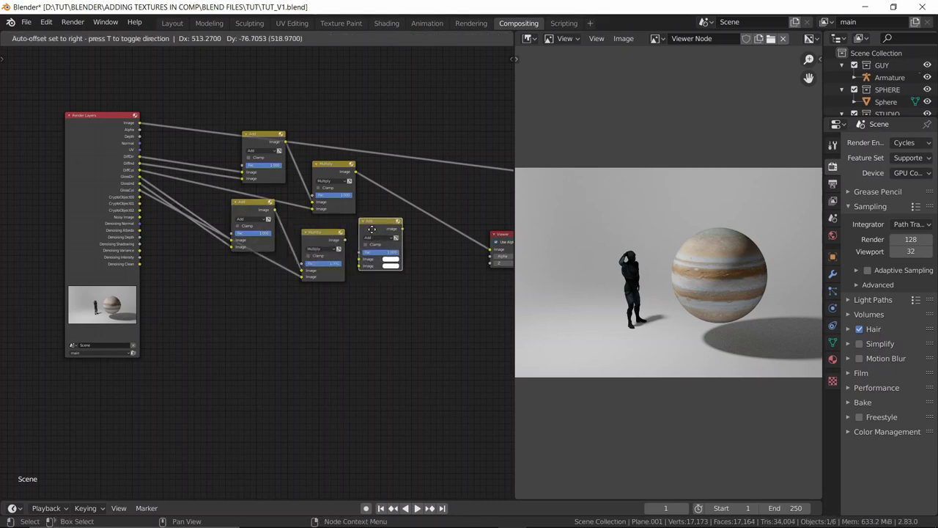
click(381, 231)
drag(355, 171, 371, 265)
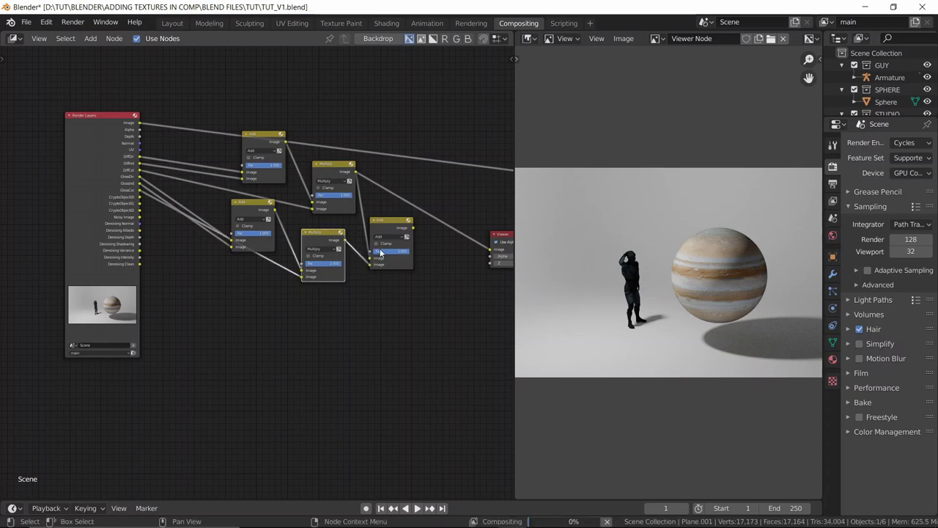
ctrl+shift+click(387, 231)
key(Home)
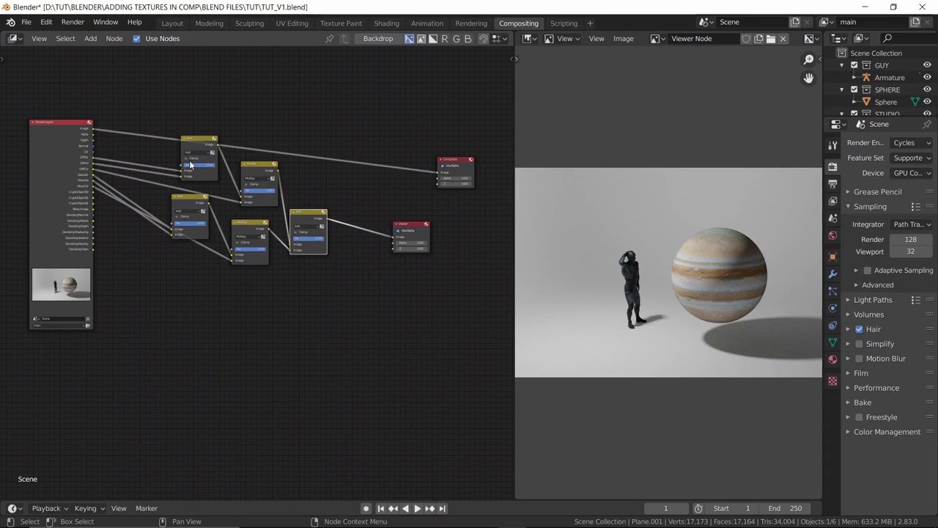
- Move the five Add and Multiply nodes together lower, clear of the link from Render Layers to Composite
drag(157, 115, 334, 338)
key(g)
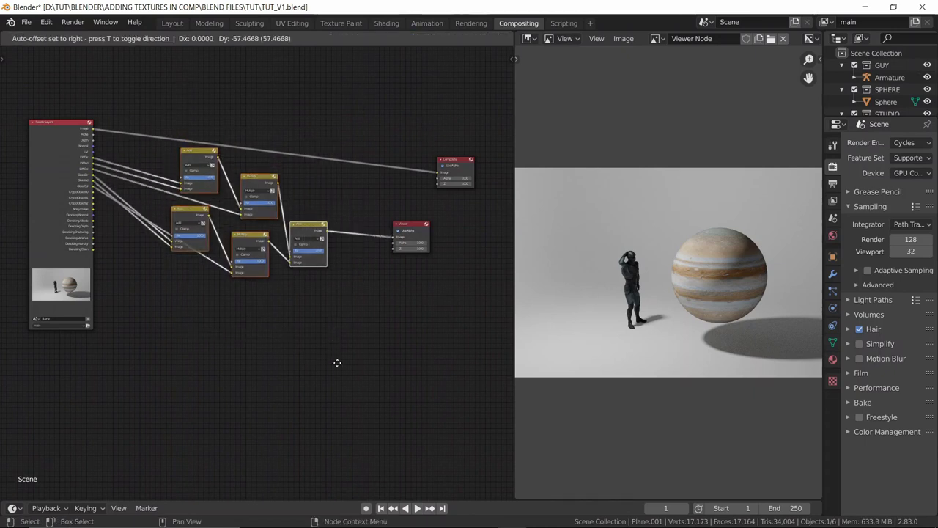
click(345, 385)
- Compare the original render with the rebuilt image by previewing Render Layers and the final Add node in the Viewer
middle_drag(223, 377, 310, 347)
click(159, 98)
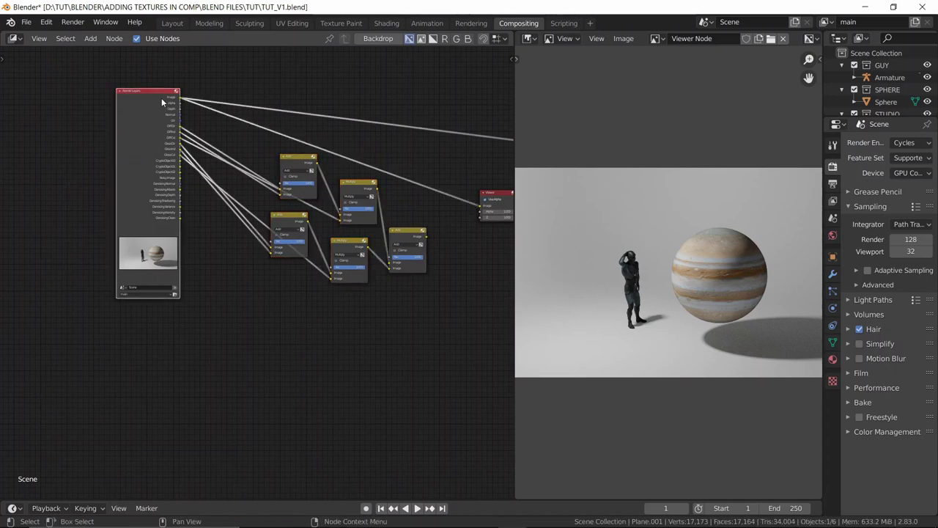
middle_drag(182, 188, 109, 186)
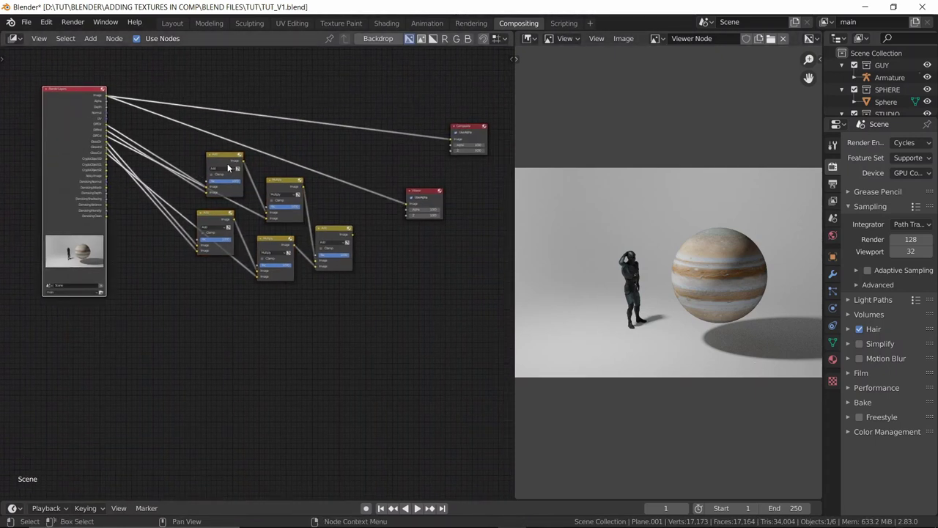
ctrl+shift+click(332, 252)
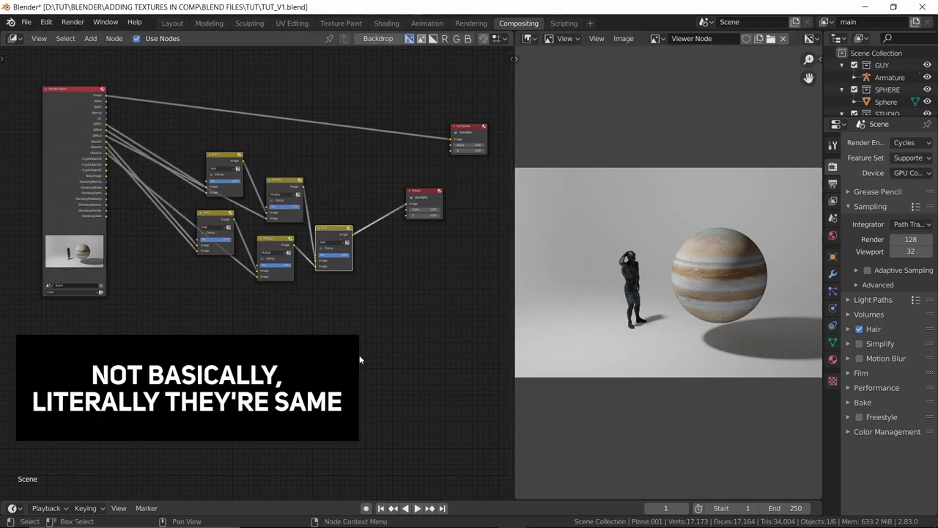
- Duplicate the Render Layers node and place the copy in empty space below and to the left of the original
middle_drag(206, 318, 249, 328)
scroll(305, 306, down, 1)
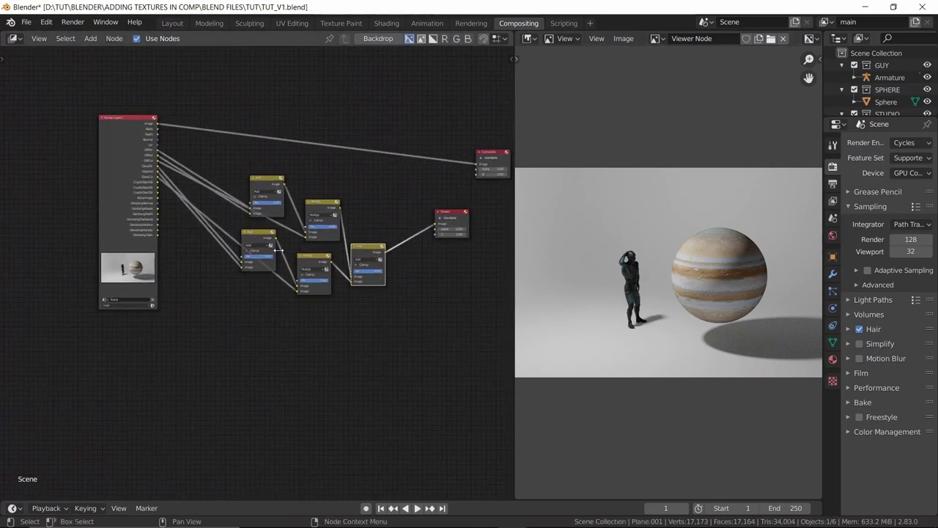
middle_drag(187, 450, 291, 313)
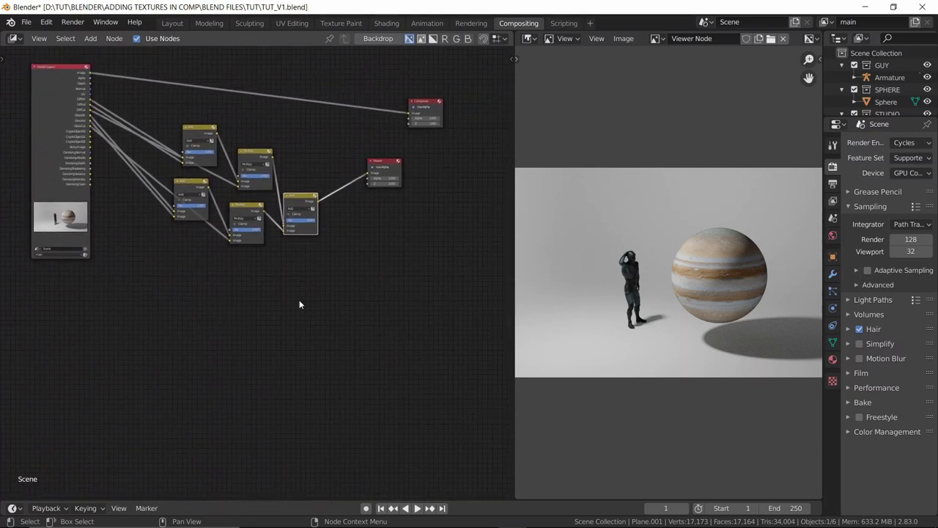
middle_drag(117, 231, 219, 147)
click(220, 145)
key(shift+d)
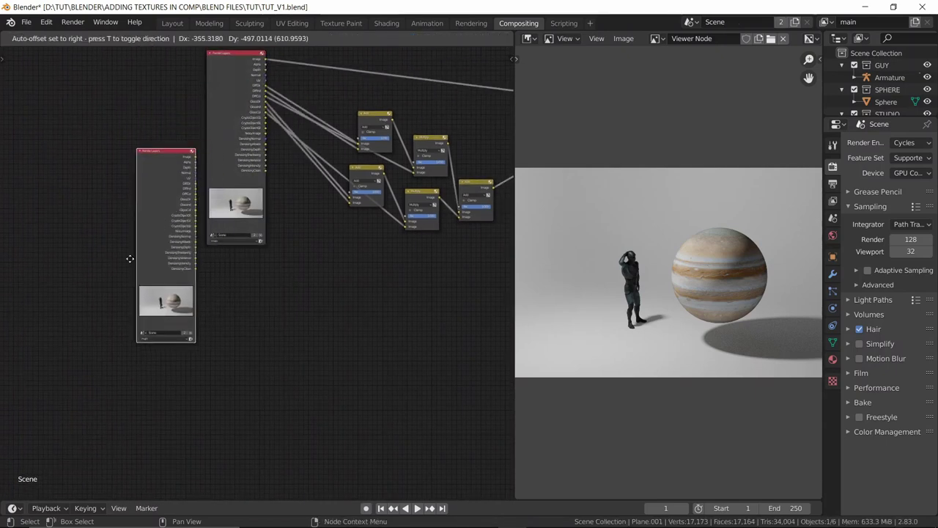
click(64, 374)
- Preview the duplicated Render Layers node's Image output in the Viewer
middle_drag(259, 372, 316, 267)
scroll(267, 253, up, 3)
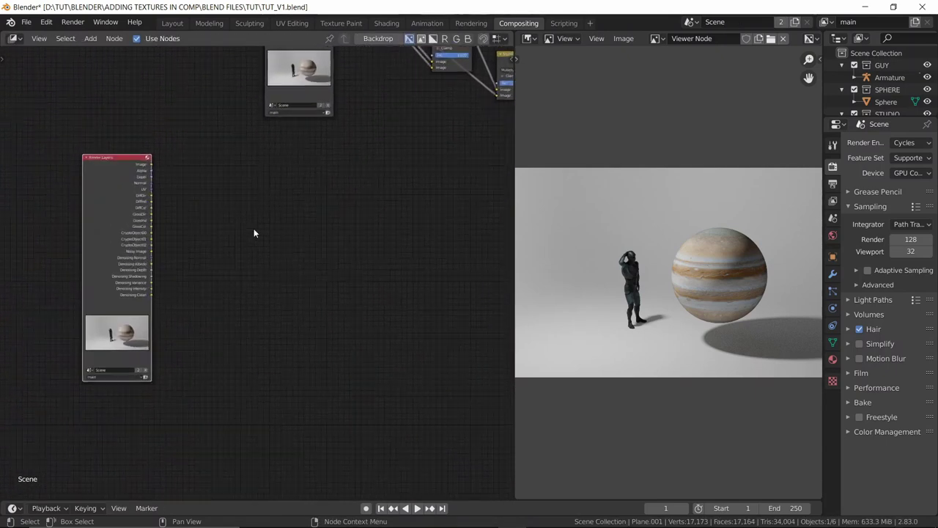
middle_drag(303, 211, 86, 262)
ctrl+shift+click(82, 135)
scroll(247, 180, down, 3)
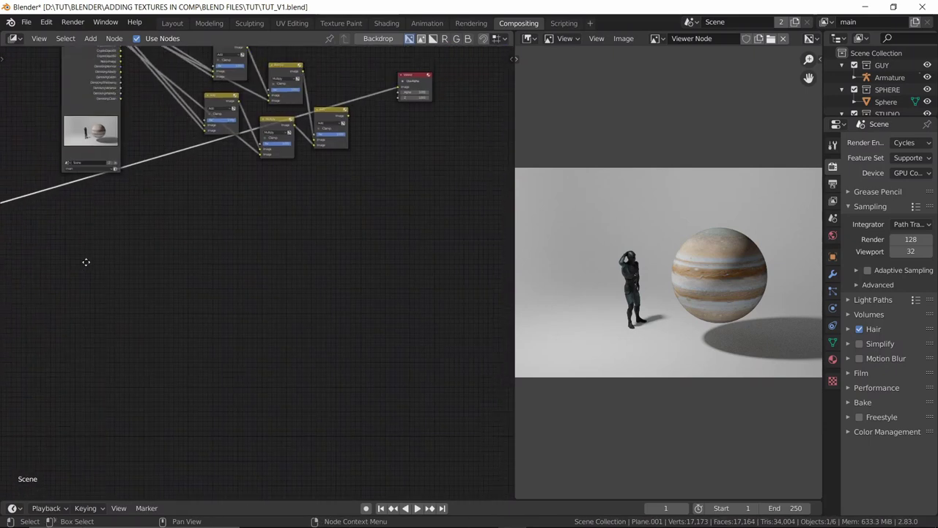
- Move the Viewer node down below the mix nodes, closer to the level of the duplicated Render Layers node
drag(363, 63, 478, 137)
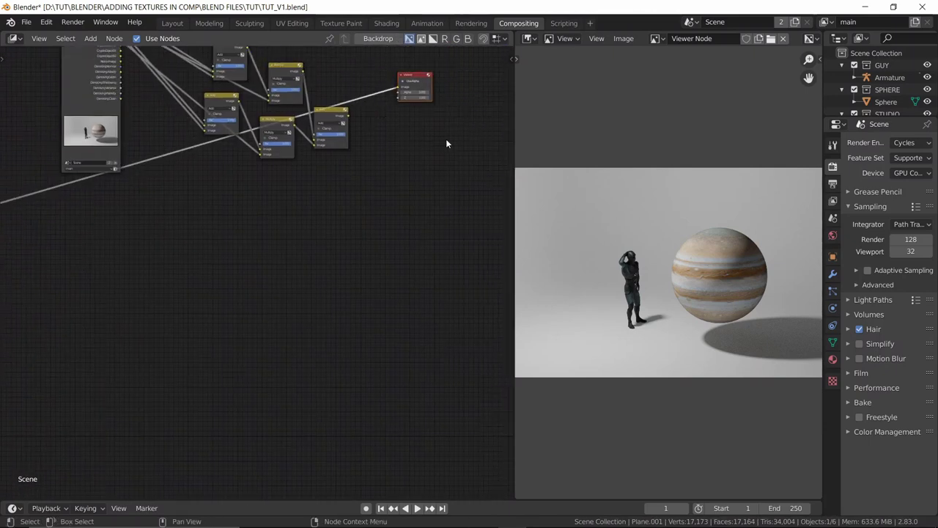
key(g)
click(442, 370)
middle_drag(41, 359, 261, 308)
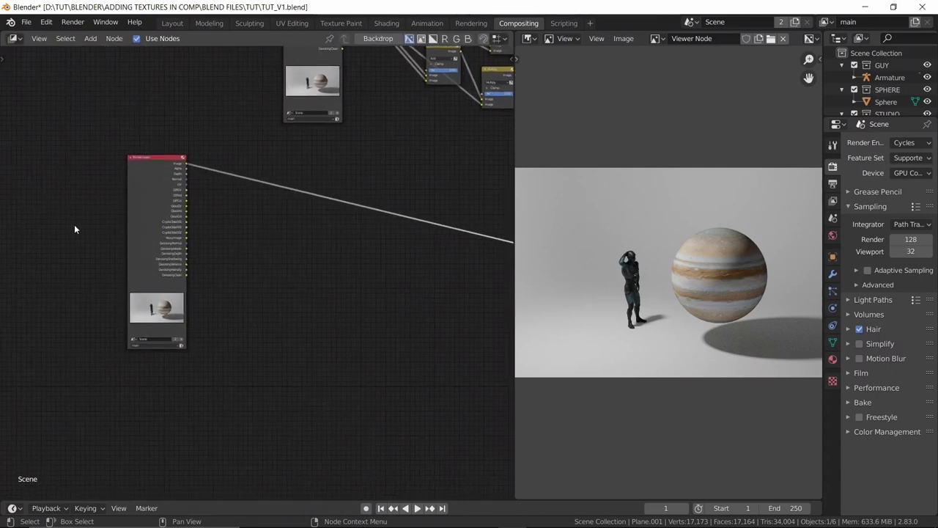
drag(143, 216, 131, 206)
scroll(183, 248, up, 1)
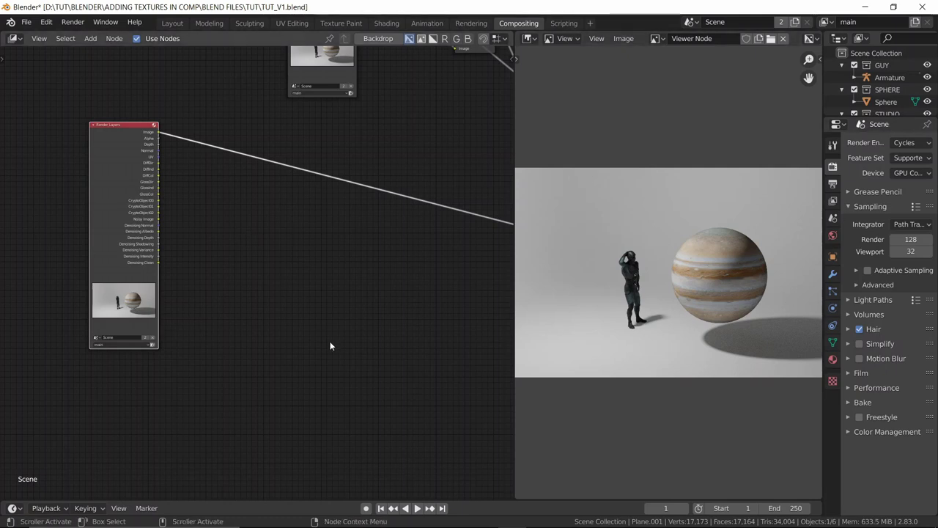
- Switch to the moon textures folder, bring lroc_color_poles_4k into the compositor as an image node, and place it under the duplicated Render Layers
key(alt+Tab)
key(alt+Tab)
key(alt+Tab)
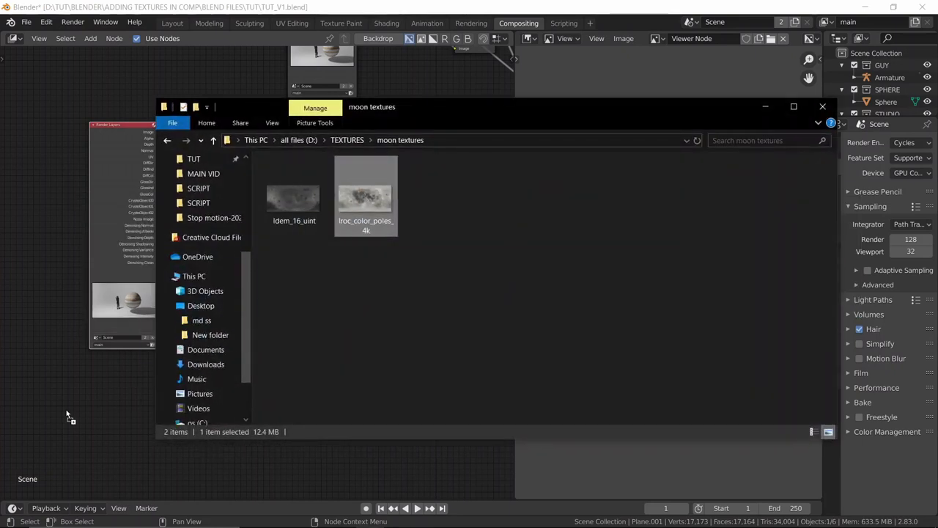
drag(67, 412, 67, 412)
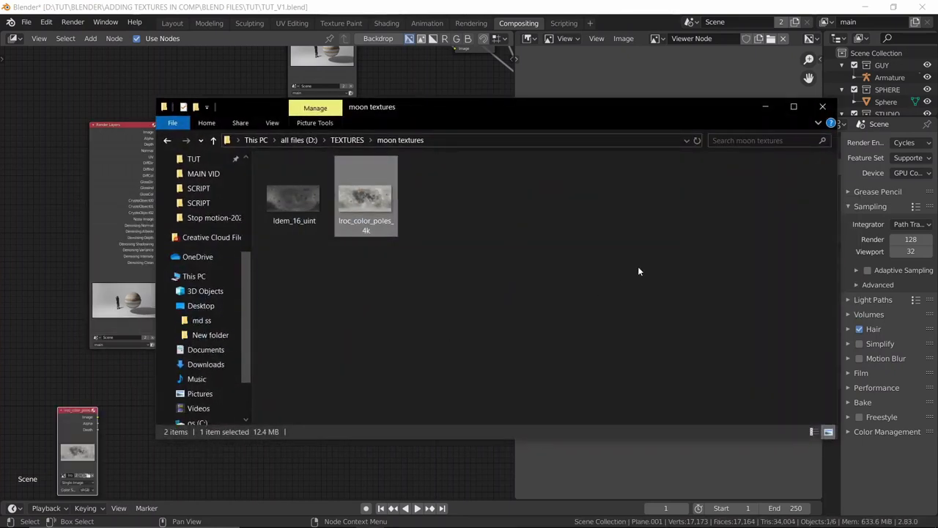
click(764, 107)
middle_drag(220, 313, 212, 206)
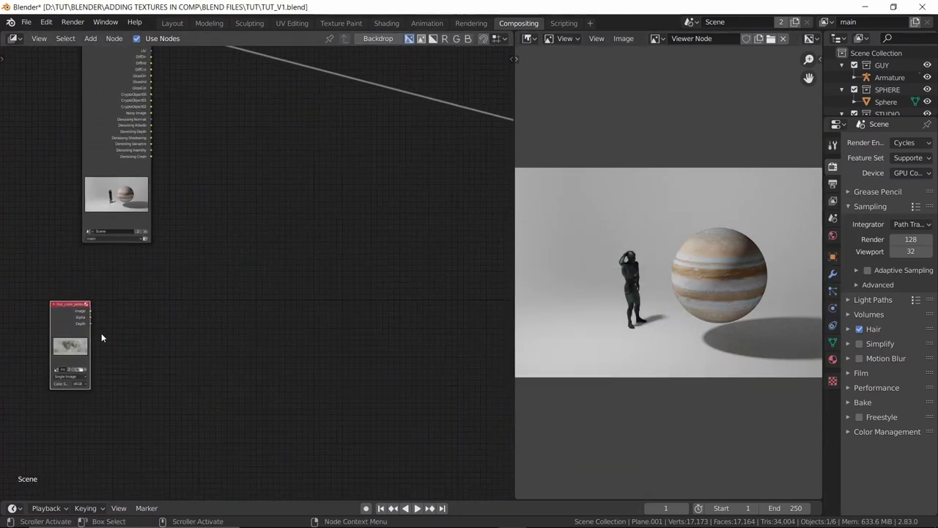
drag(99, 310, 110, 295)
drag(85, 326, 143, 283)
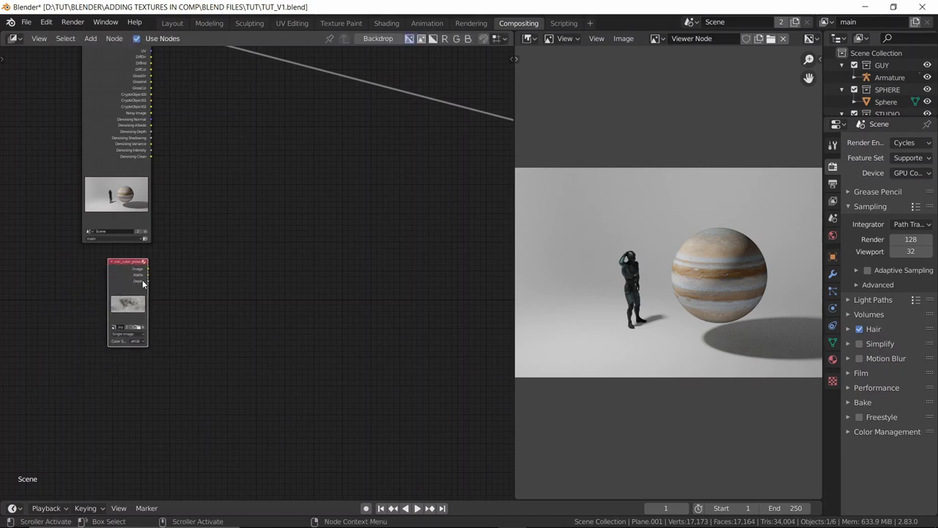
- Add a Map UV node and place it to the right of the duplicated Render Layers and moon texture nodes
middle_drag(225, 251, 227, 318)
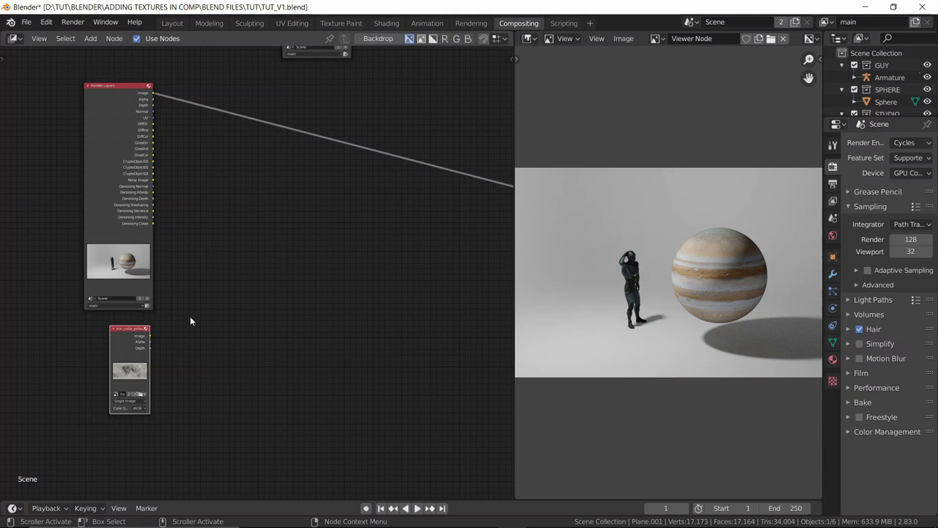
middle_drag(190, 316, 221, 313)
scroll(220, 293, up, 5)
scroll(230, 243, down, 4)
middle_drag(253, 245, 250, 276)
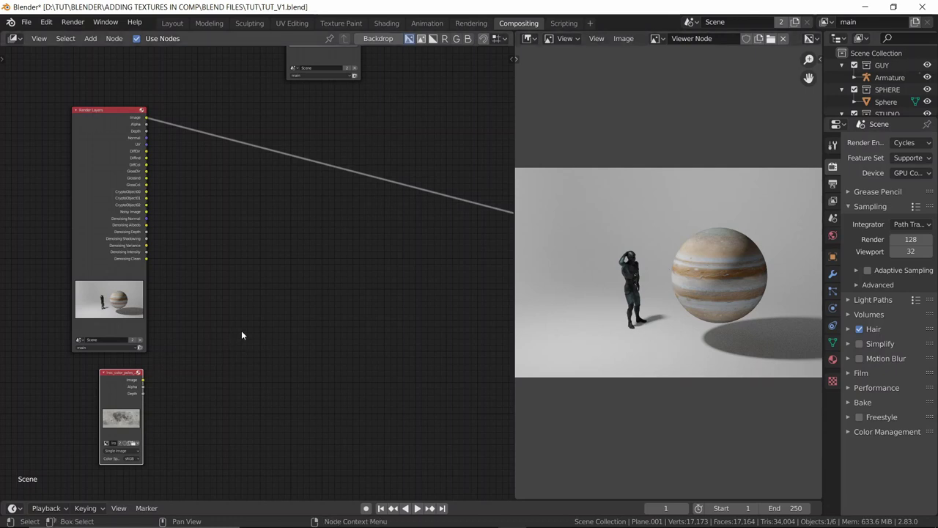
key(shift+a)
click(265, 335)
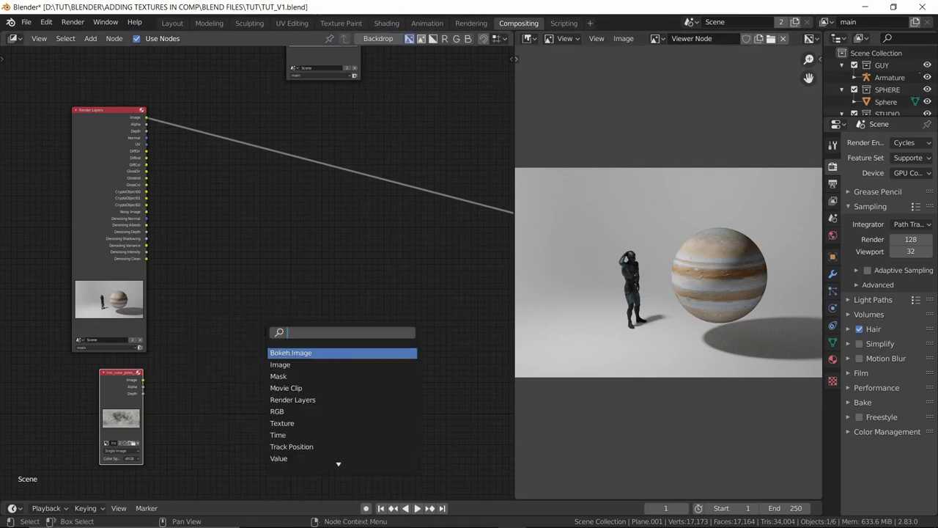
text(map)
key(Down)
key(Down)
key(Down)
key(Return)
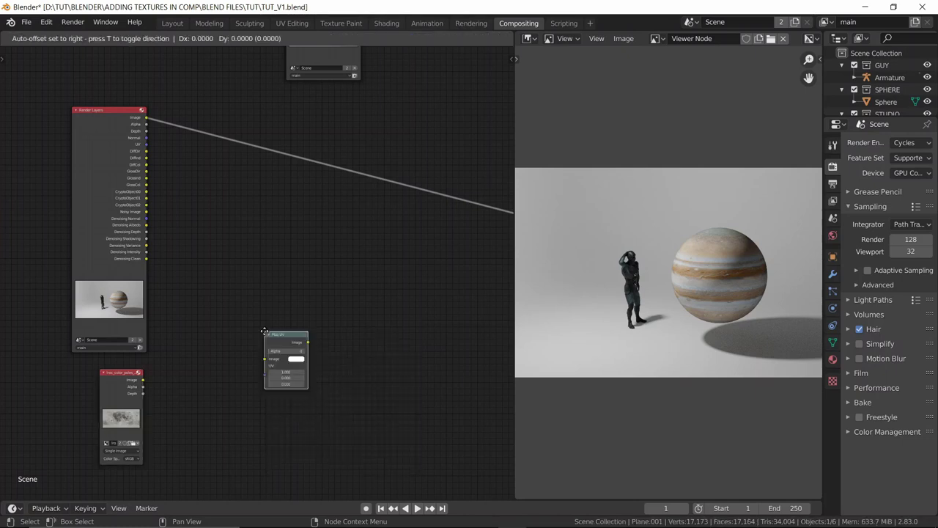
click(271, 289)
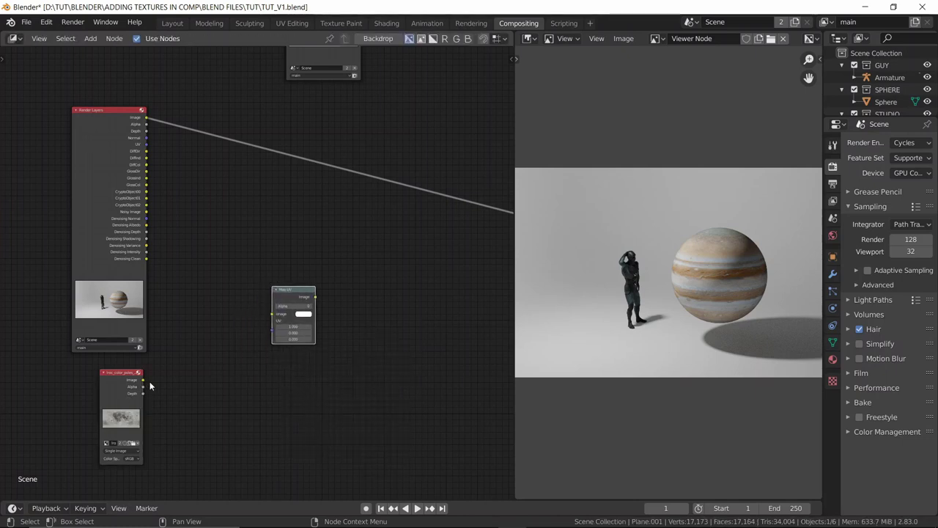
- Link the moon texture's Image and the Render Layers UV pass into the Map UV node, and preview its result in the Viewer
middle_drag(150, 385, 207, 337)
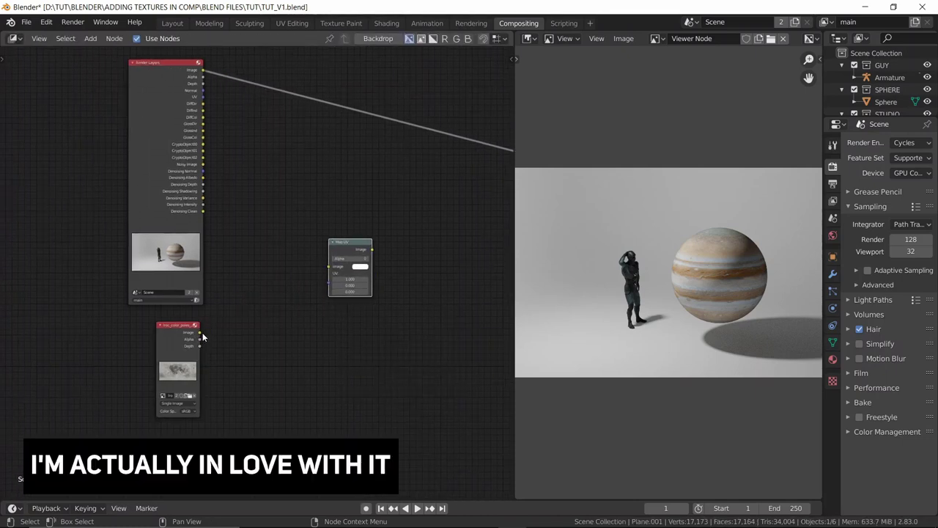
drag(200, 335, 327, 265)
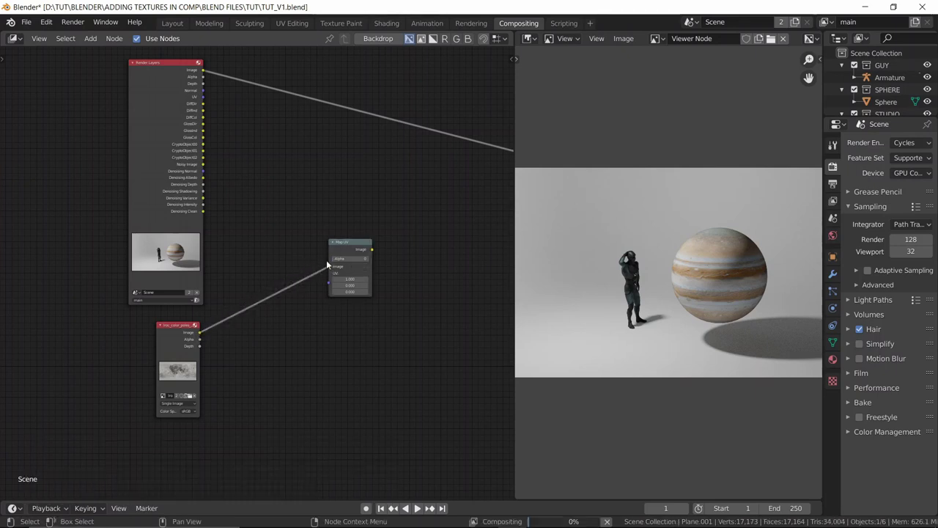
middle_drag(326, 259, 302, 271)
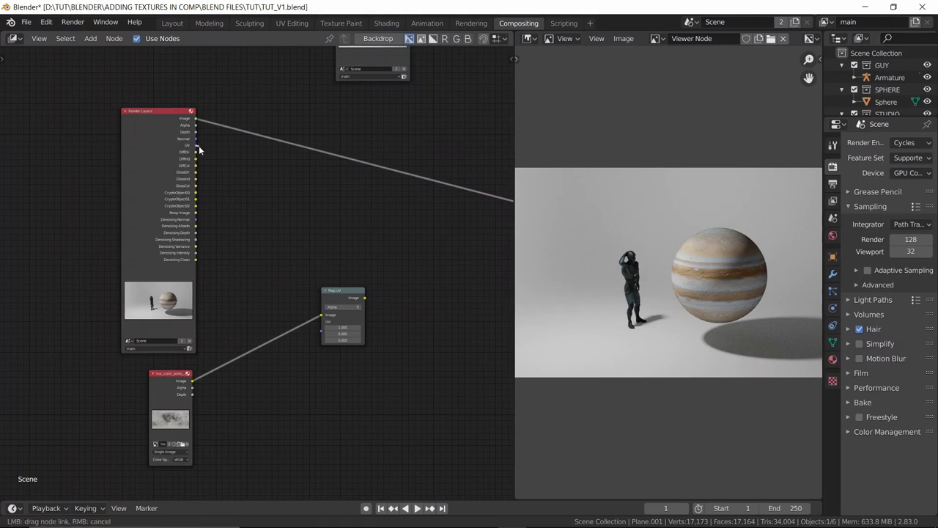
drag(195, 145, 321, 326)
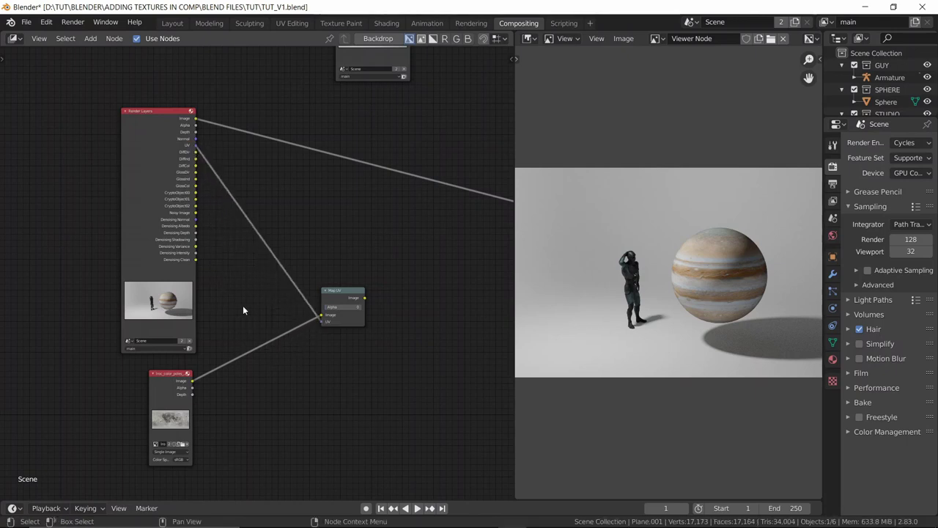
ctrl+shift+click(339, 301)
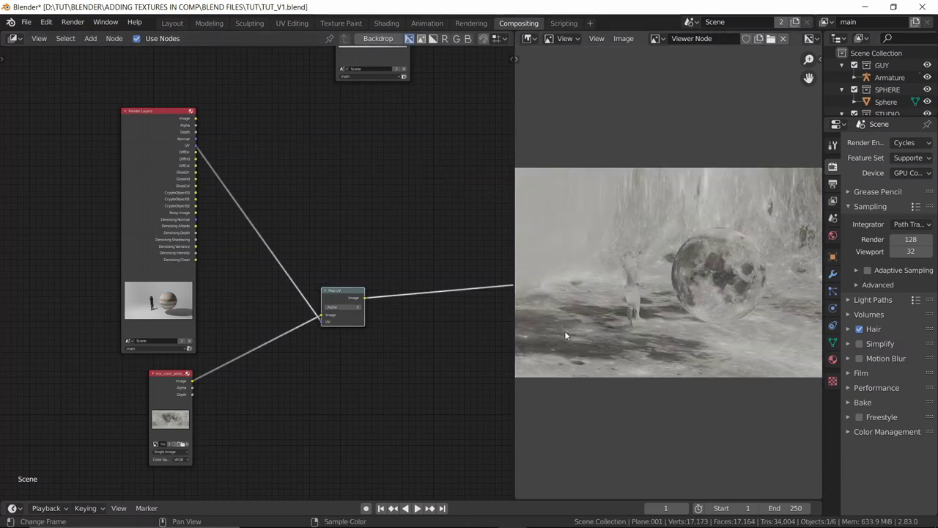
- Examine full screen how the moon texture is mapped across the sphere, figure and backdrop in the Viewer image
key(ctrl+space)
key(Home)
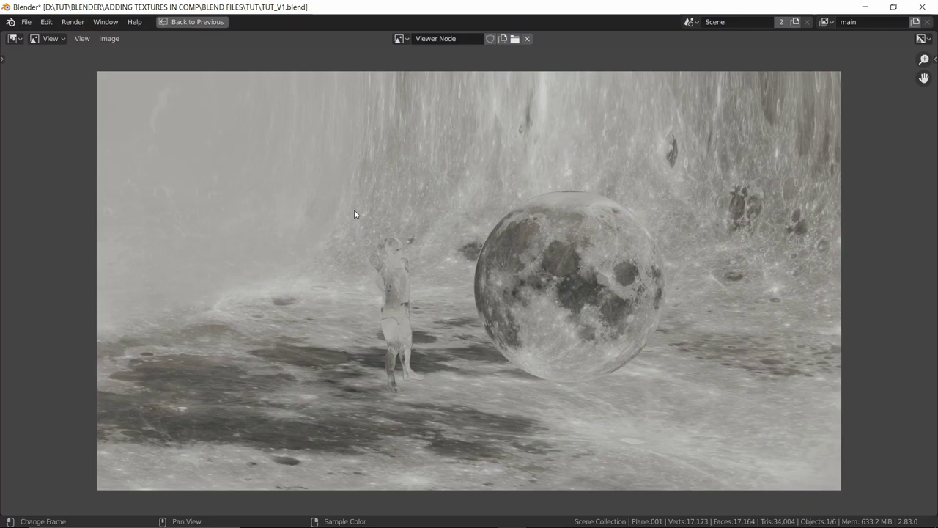
key(ctrl+space)
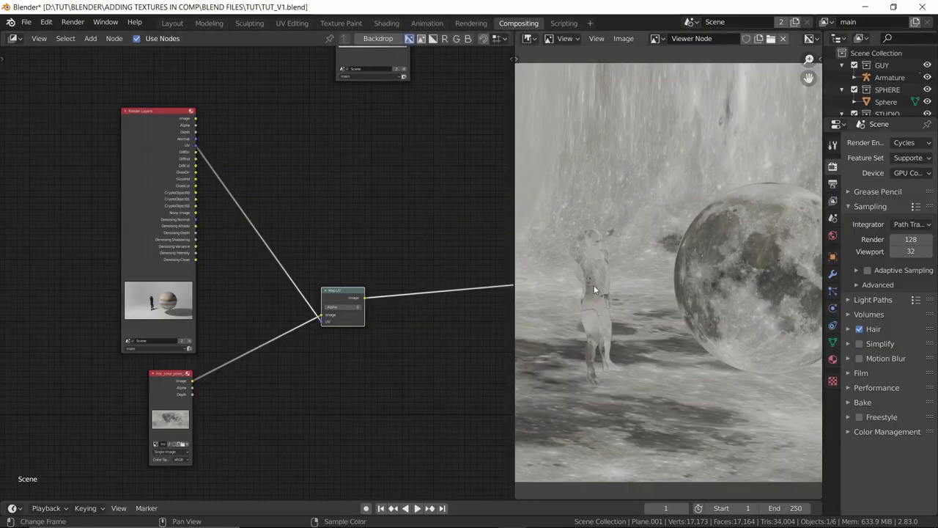
key(ctrl+space)
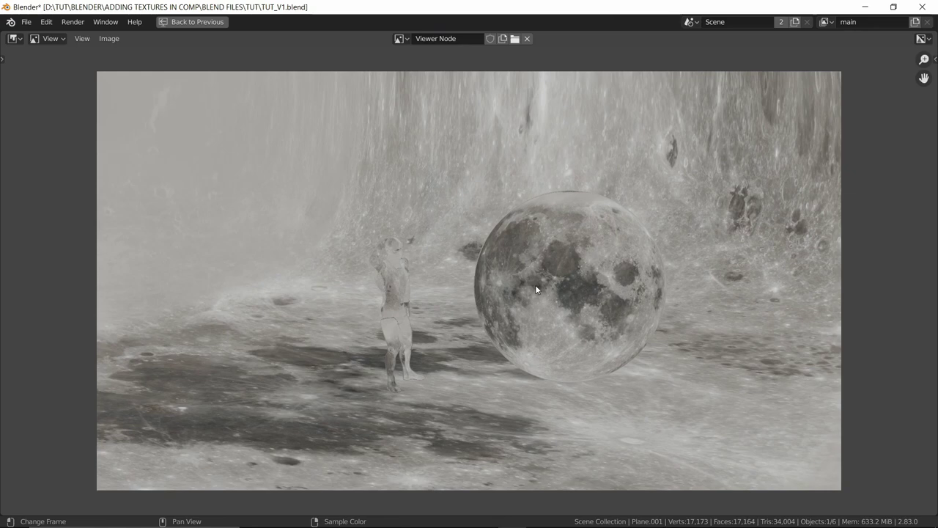
key(ctrl+space)
key(ctrl+space)
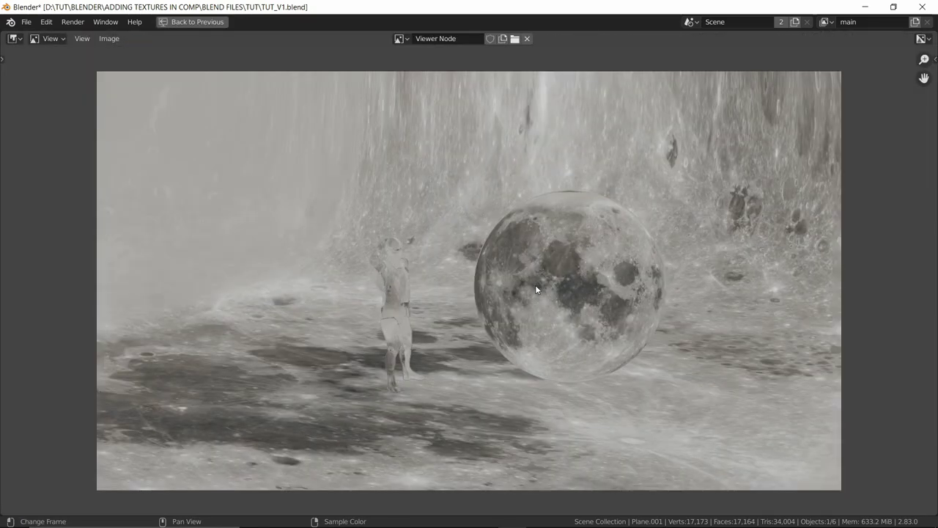
key(ctrl+space)
scroll(646, 248, down, 2)
middle_drag(365, 212, 305, 190)
scroll(263, 250, down, 3)
scroll(296, 253, up, 4)
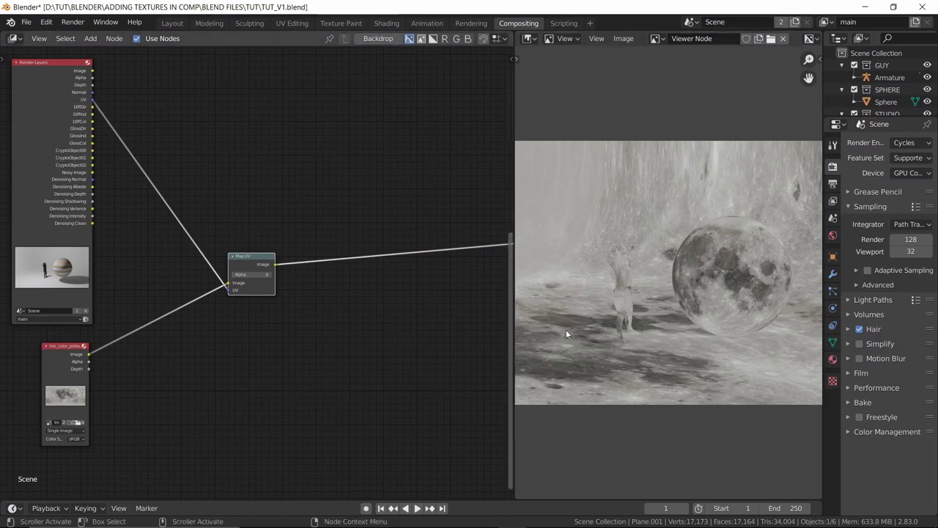
scroll(160, 157, down, 1)
middle_drag(159, 156, 344, 195)
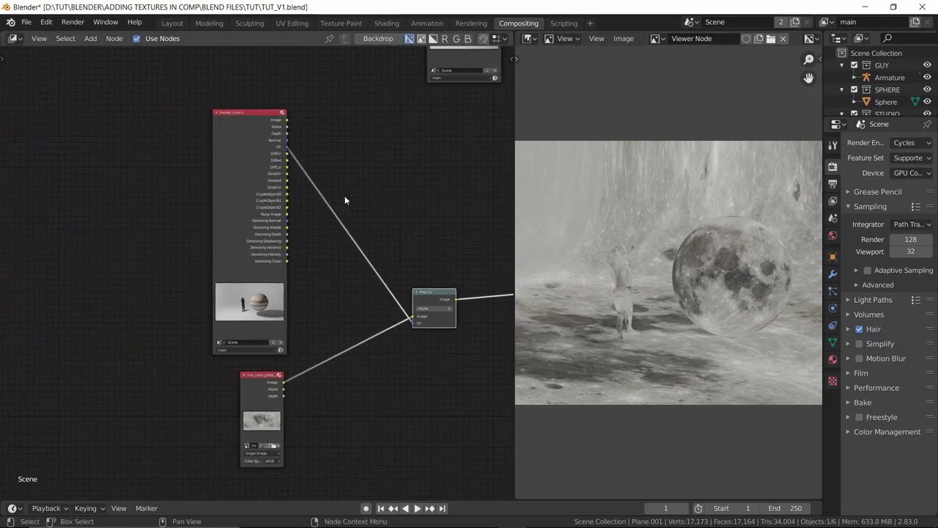
- Move the Render Layers node feeding Map UV upward and duplicate it, placing the copy to its lower left
drag(252, 270, 252, 153)
middle_drag(278, 226, 308, 184)
drag(279, 140, 279, 109)
key(shift+d)
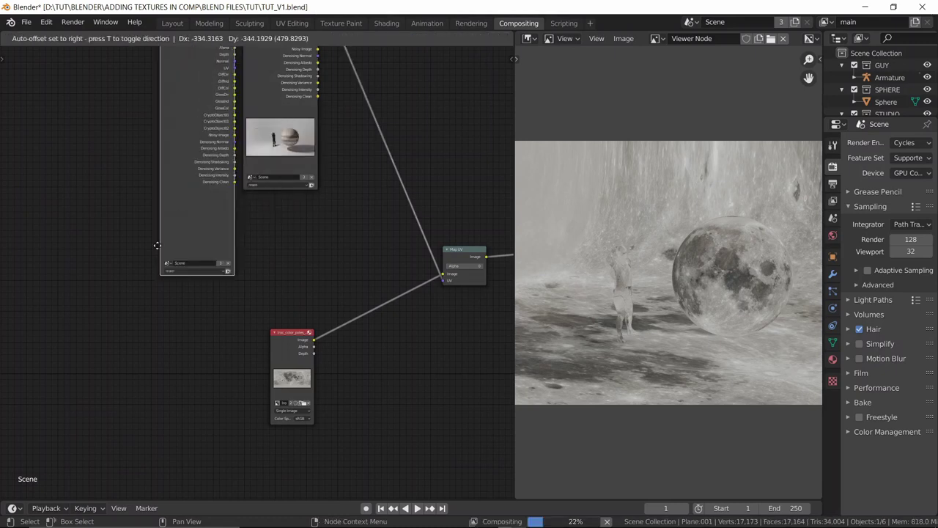
click(160, 305)
scroll(257, 278, up, 3)
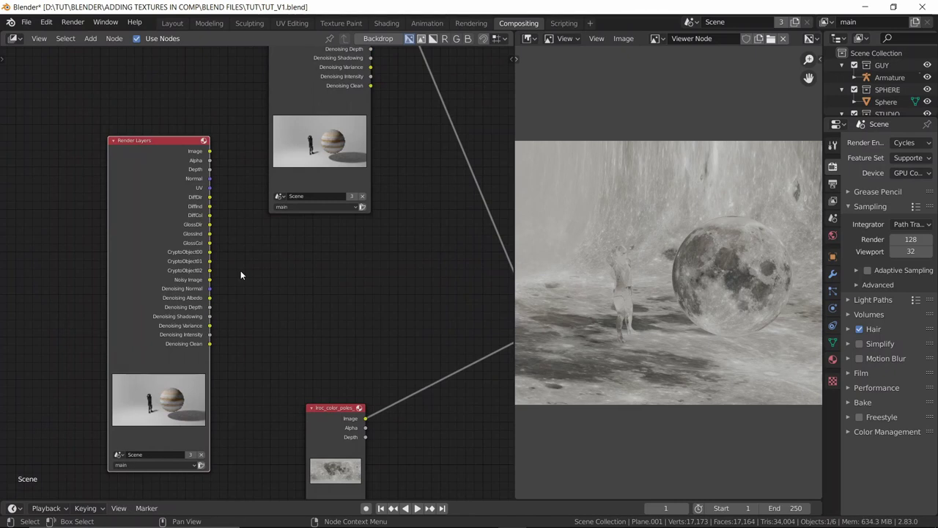
middle_drag(240, 274, 216, 274)
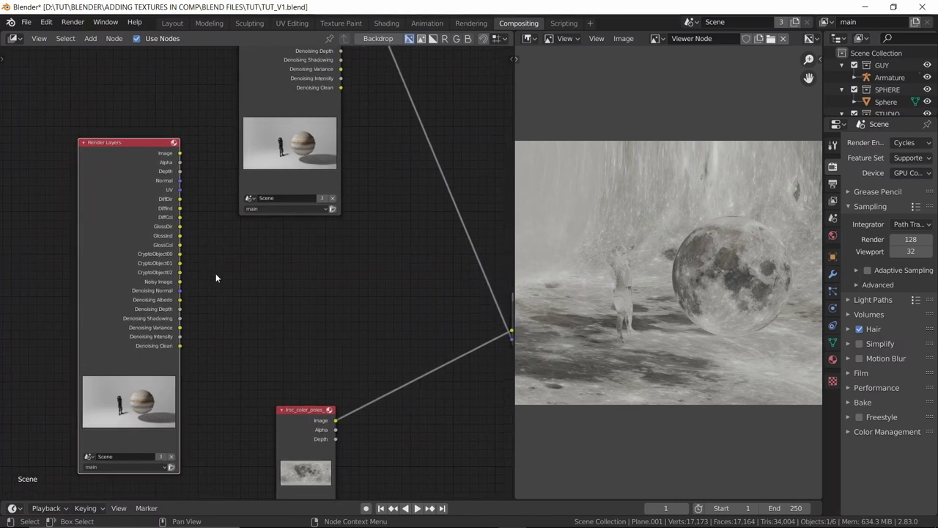
- Add a Cryptomatte node and place it between the new Render Layers copy and the Map UV node, above the moon texture
key(shift+a)
click(216, 274)
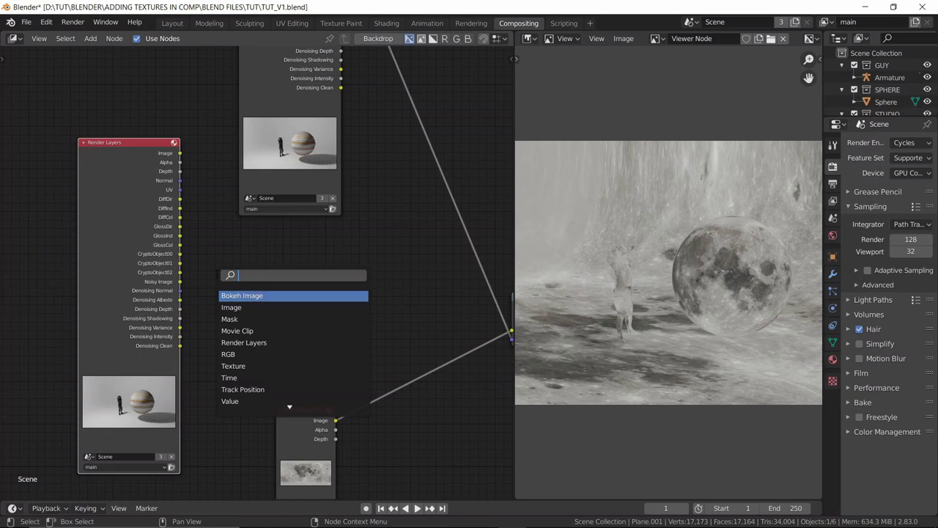
text(cr)
key(Down)
key(Down)
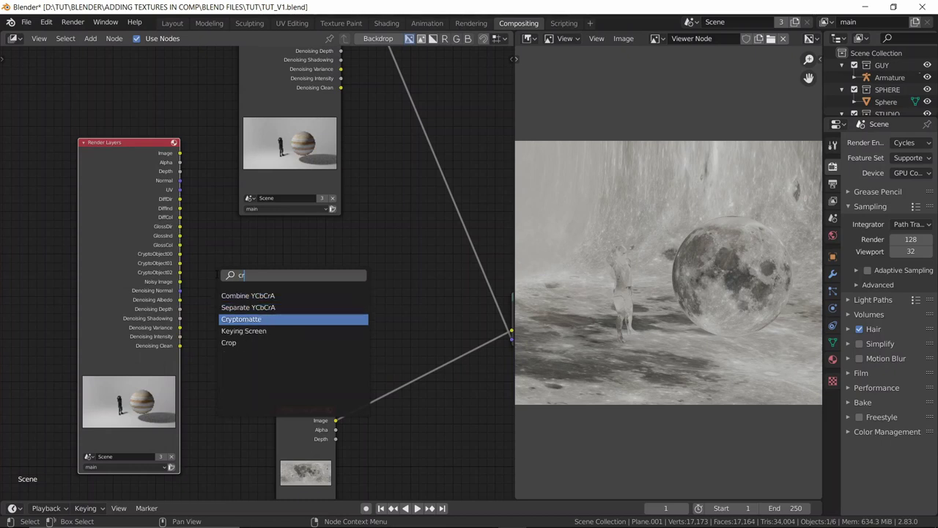
key(Return)
click(249, 254)
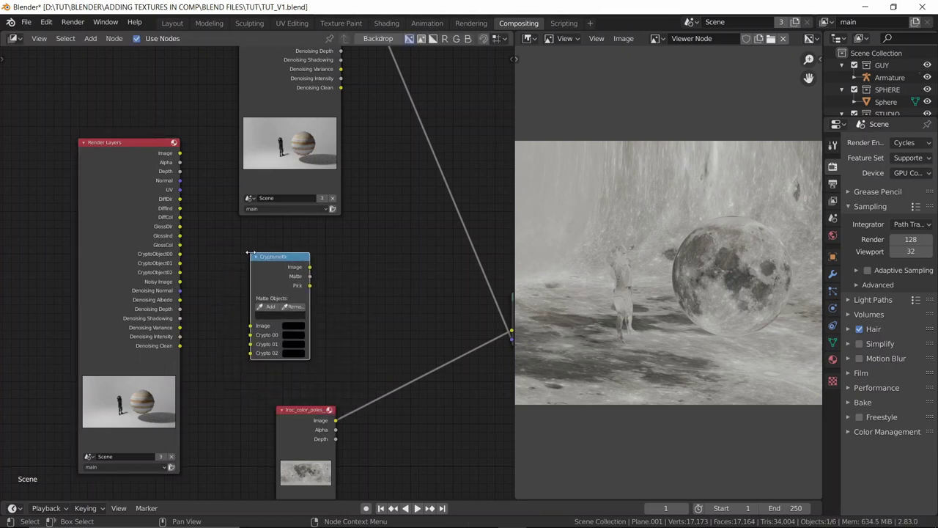
drag(268, 258, 286, 250)
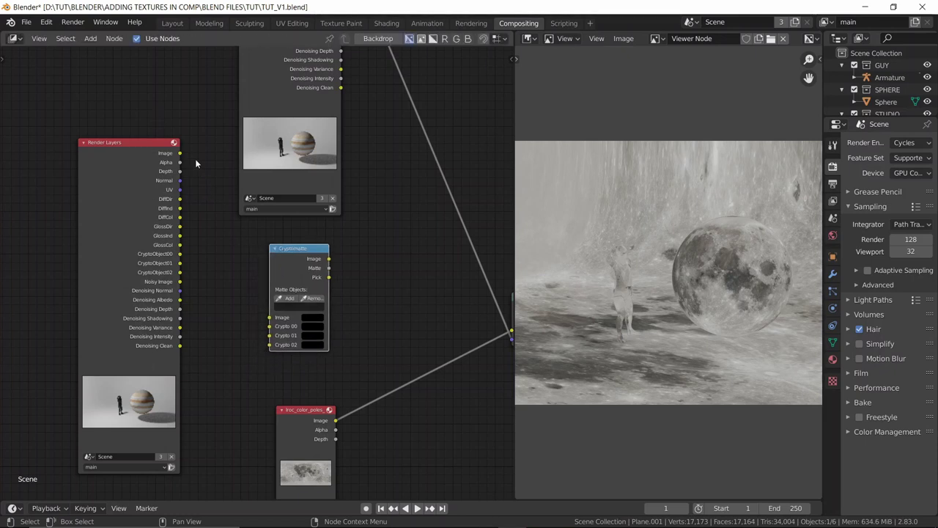
- Link the new Render Layers' Image, CryptoObject00, CryptoObject01 and CryptoObject02 outputs to the Cryptomatte's Image, Crypto 00, Crypto 01 and Crypto 02 inputs
drag(180, 155, 269, 322)
ctrl+shift+click(144, 156)
middle_drag(287, 268, 307, 266)
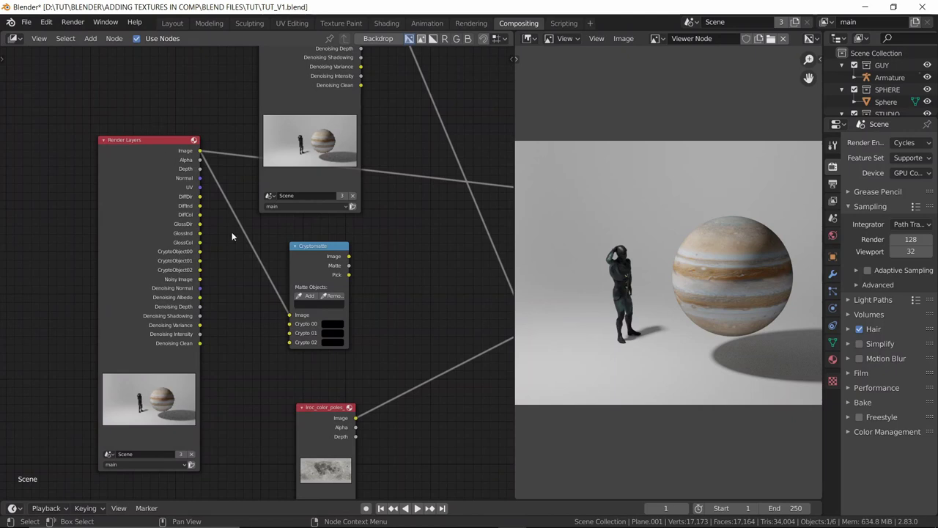
scroll(268, 322, up, 3)
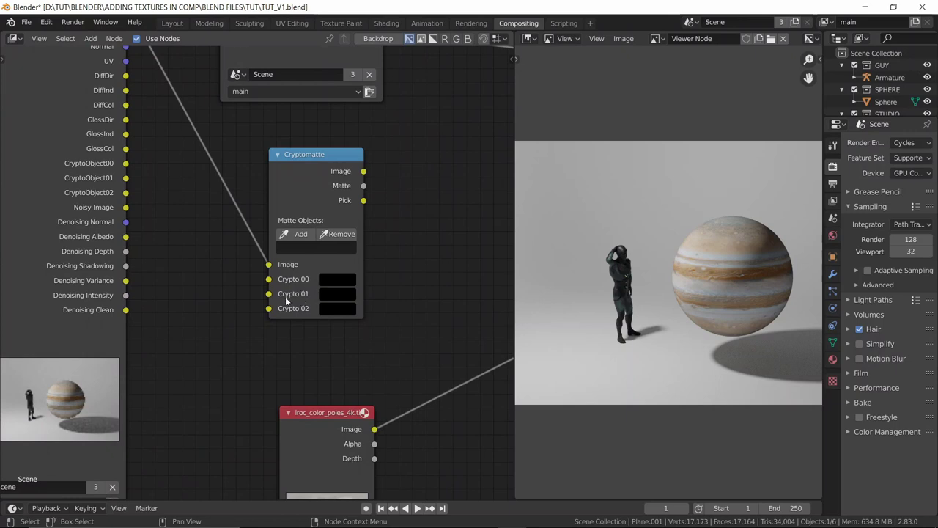
middle_drag(93, 222, 101, 233)
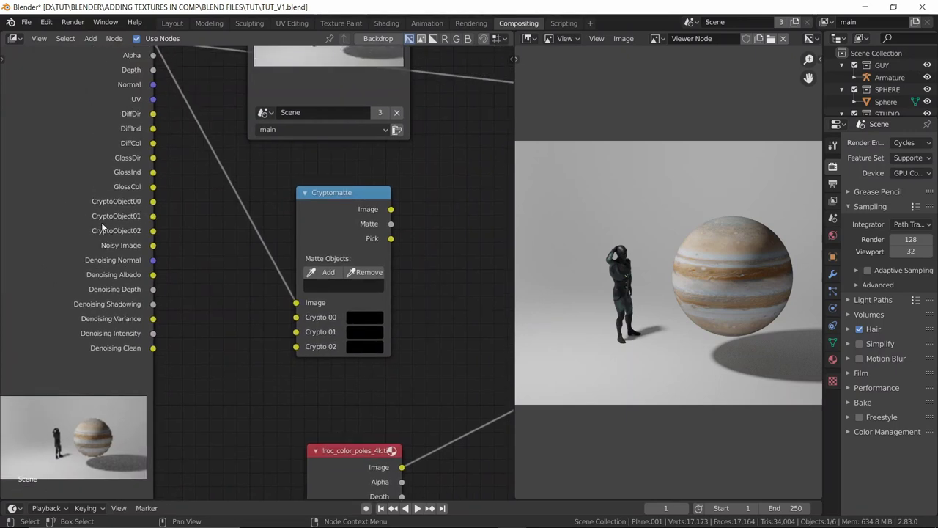
drag(153, 201, 295, 317)
drag(153, 216, 295, 331)
drag(154, 231, 296, 349)
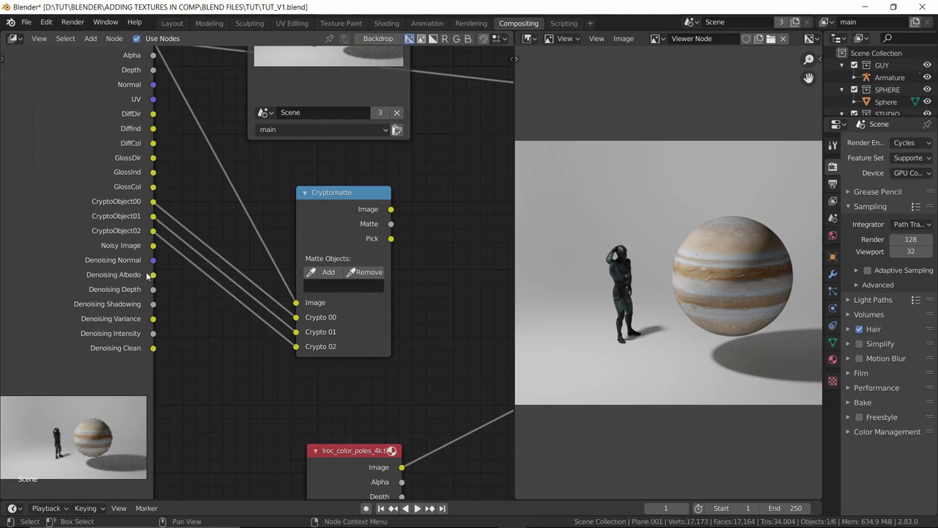
- Preview the Cryptomatte's Image, Matte and Pick outputs one after another in the Viewer, ending on Pick
scroll(242, 257, down, 1)
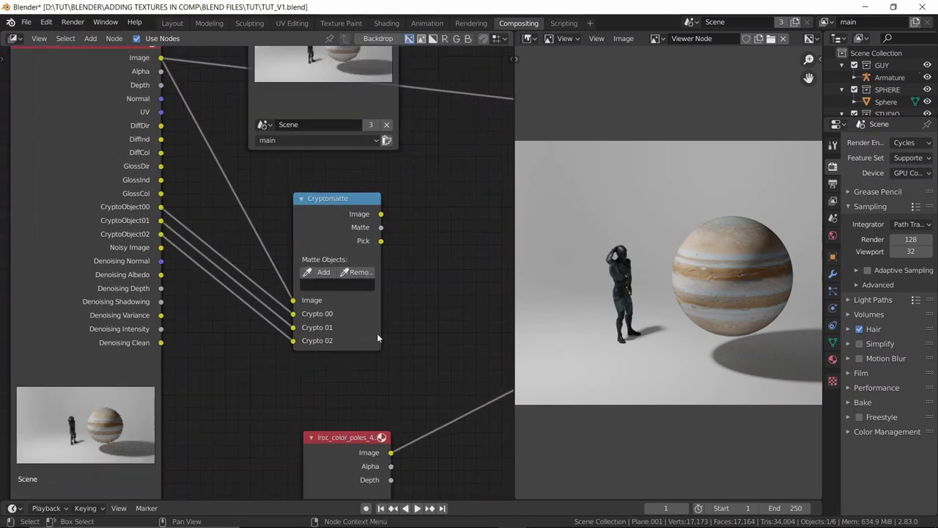
scroll(278, 279, down, 5)
middle_drag(414, 308, 220, 291)
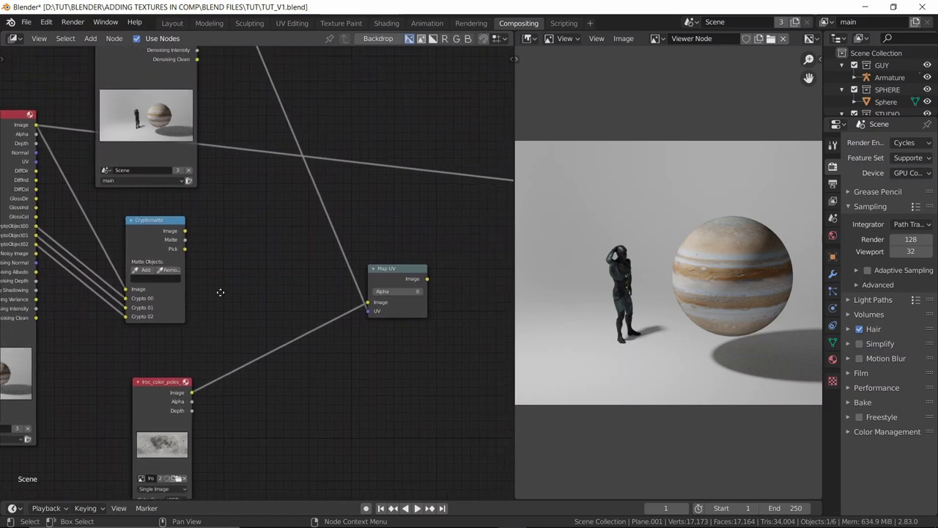
ctrl+shift+click(151, 225)
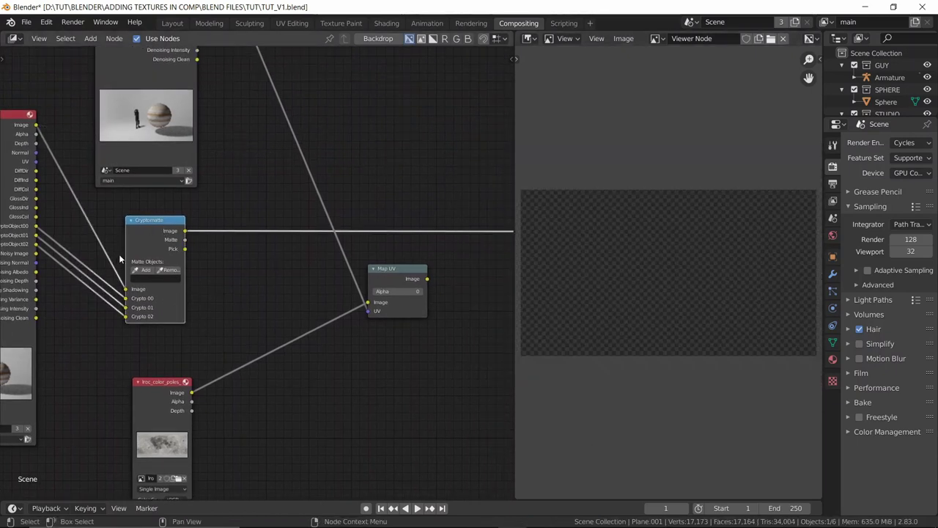
ctrl+shift+click(147, 242)
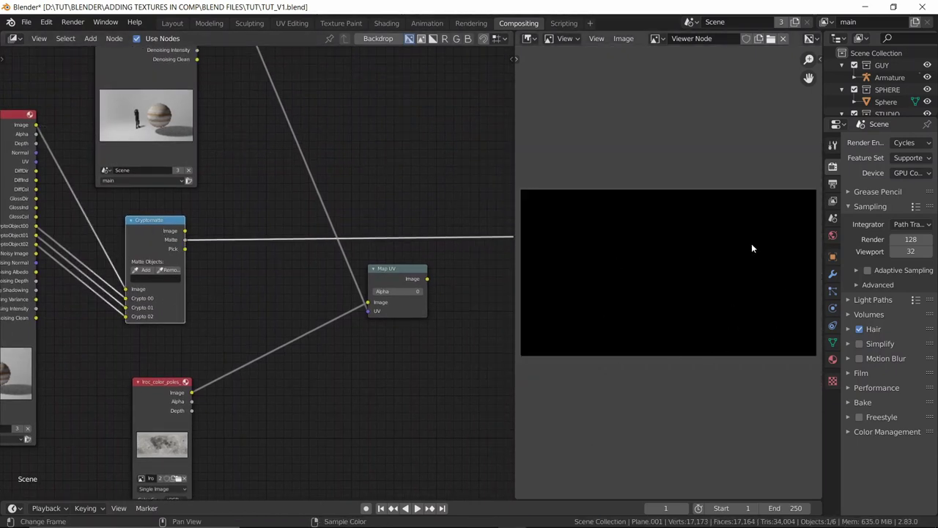
ctrl+shift+click(150, 242)
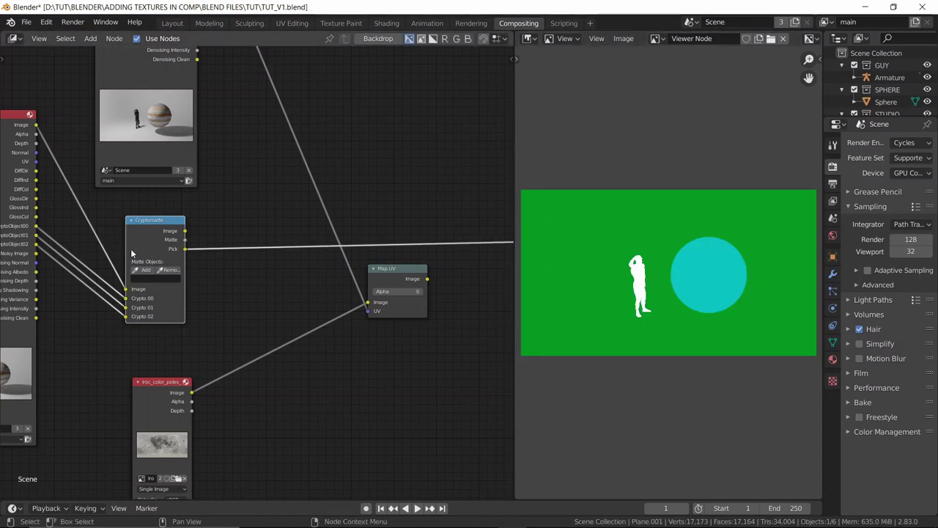
- With the Cryptomatte's Pick output in the Viewer, sample the sphere to add it as a matte object
scroll(150, 252, up, 1)
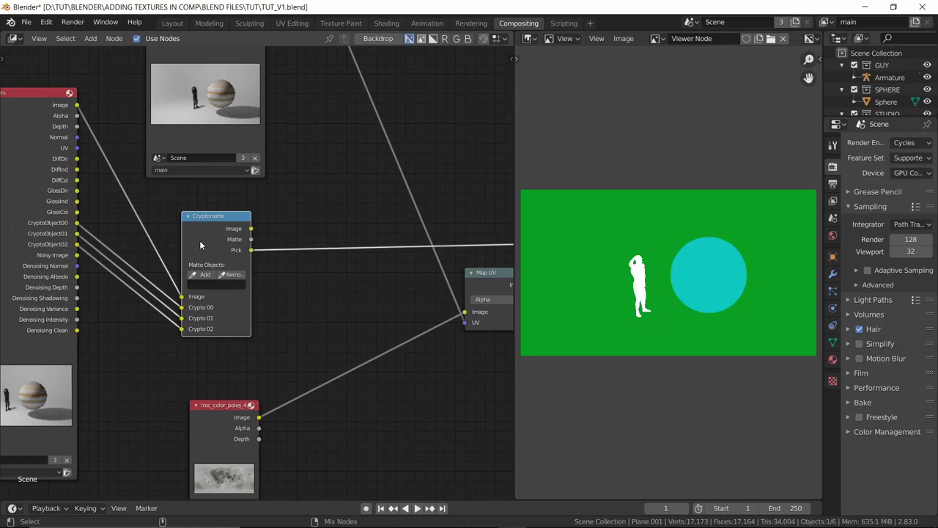
ctrl+shift+click(199, 244)
ctrl+shift+click(199, 240)
ctrl+shift+click(199, 240)
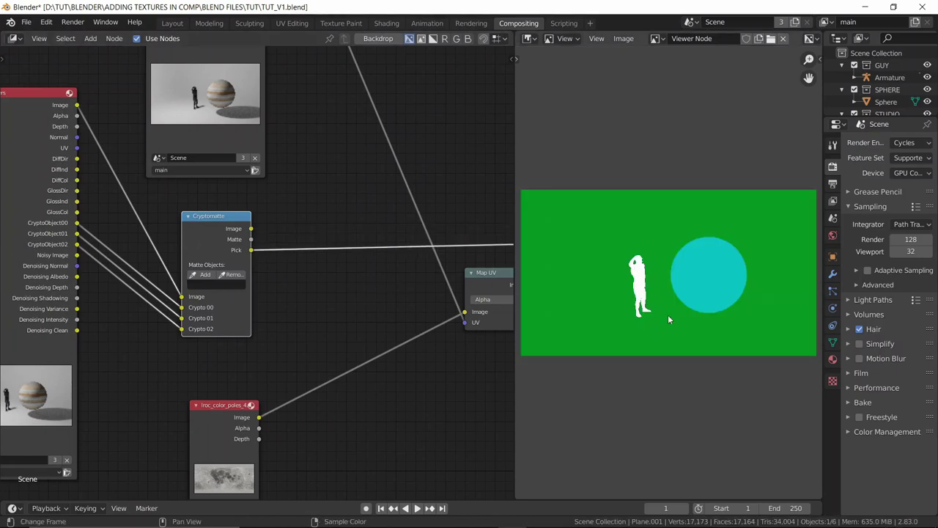
scroll(669, 303, up, 4)
scroll(662, 263, down, 2)
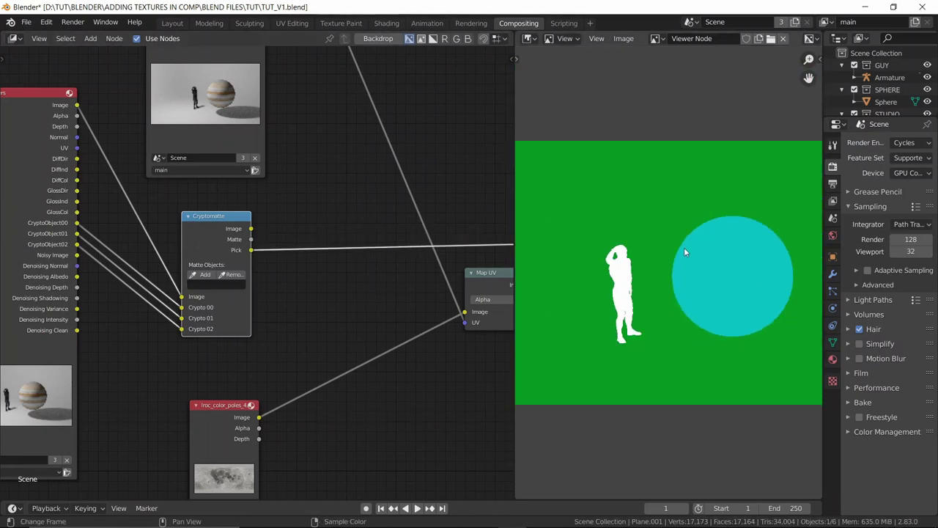
scroll(679, 249, up, 2)
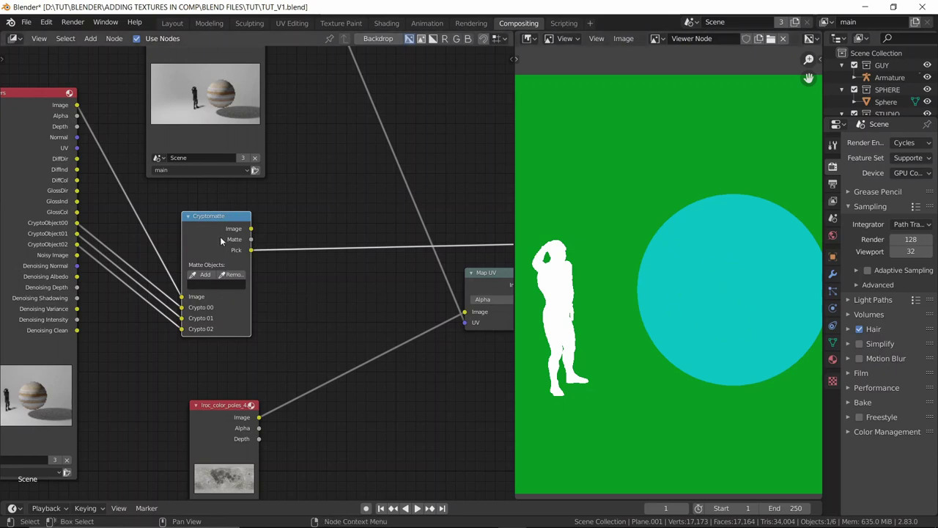
click(201, 274)
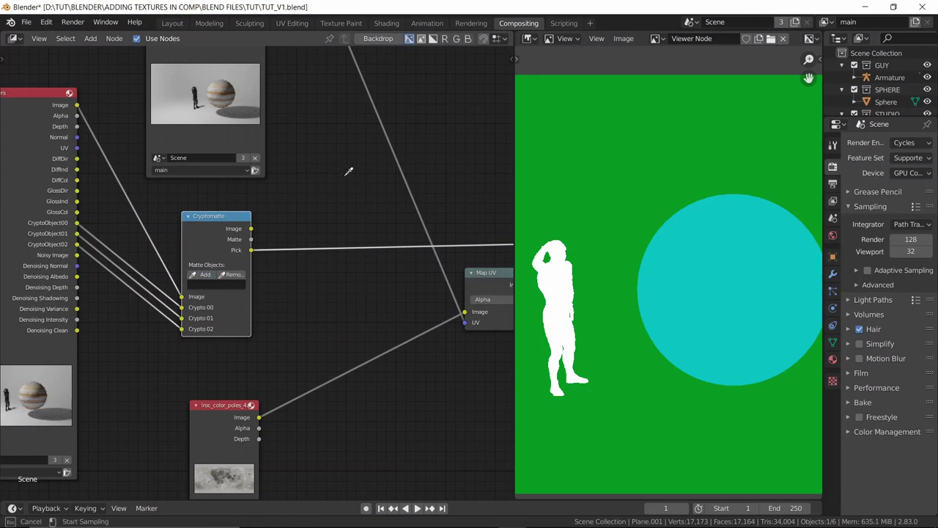
click(732, 247)
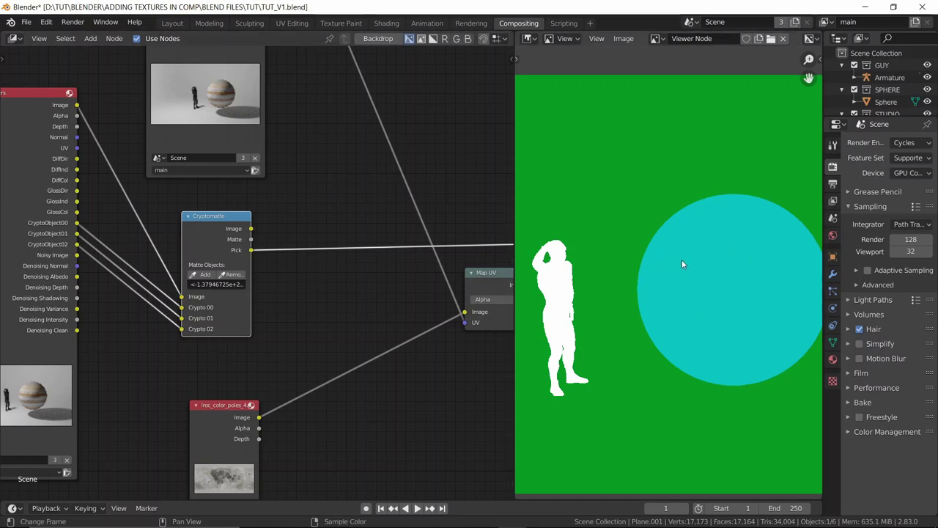
- Inspect the isolated sphere in the Viewer through the Cryptomatte's Image output, and switch the preview to its Matte output
scroll(248, 270, down, 2)
middle_drag(212, 241, 197, 261)
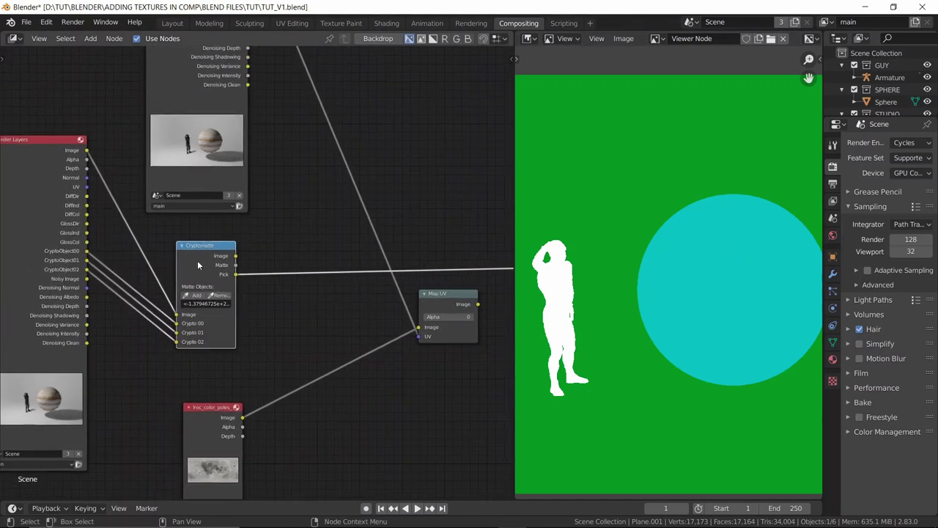
ctrl+shift+click(197, 262)
scroll(636, 255, down, 2)
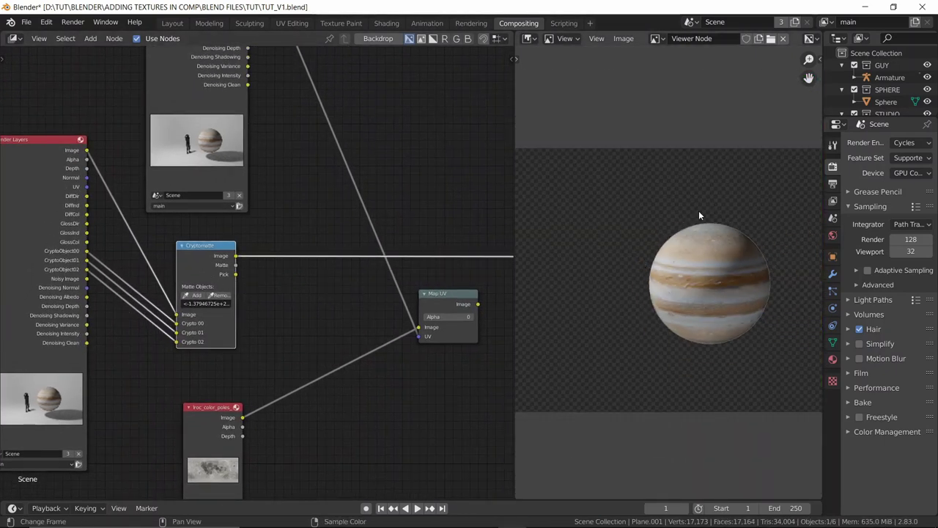
scroll(698, 210, up, 2)
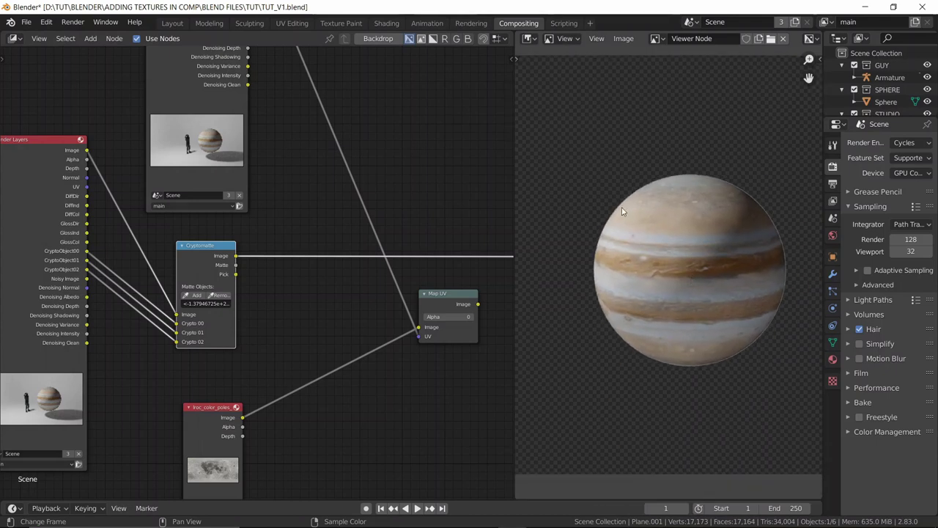
scroll(631, 234, down, 2)
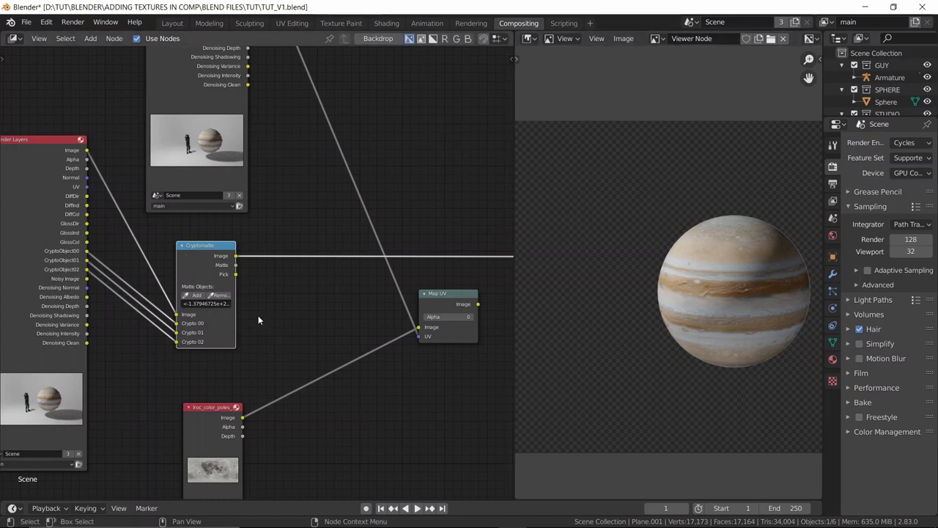
ctrl+shift+click(205, 263)
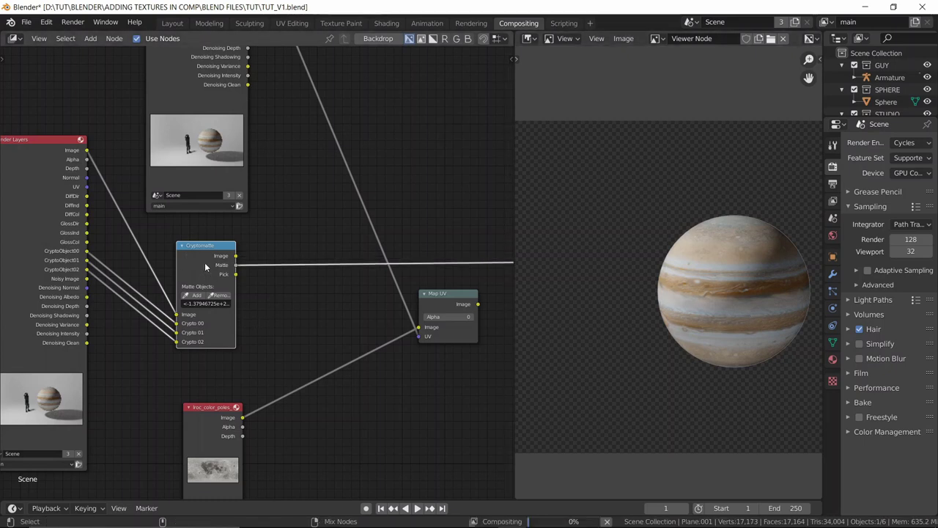
- Add a Mix node and place it to the upper right of the Map UV node
scroll(672, 271, down, 2)
middle_drag(296, 238, 142, 301)
scroll(280, 219, down, 3)
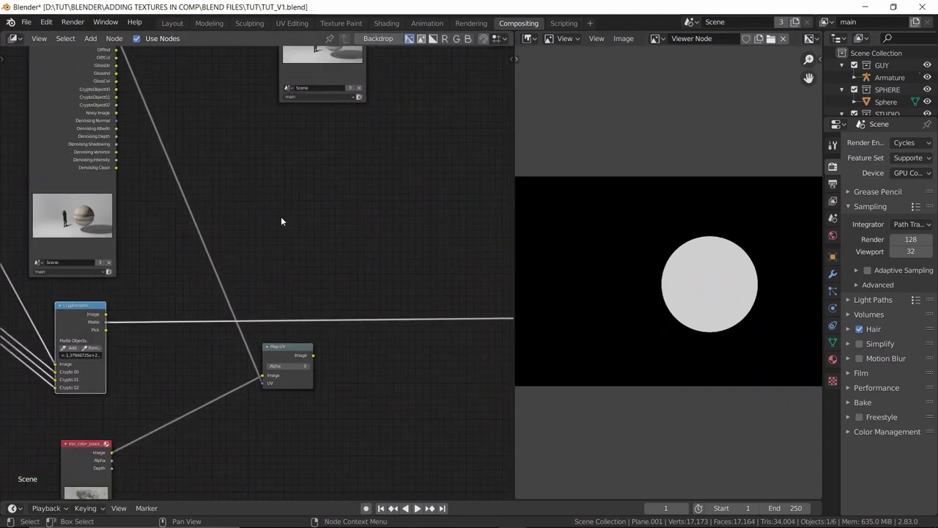
middle_drag(292, 258, 283, 294)
key(shift+a)
click(308, 249)
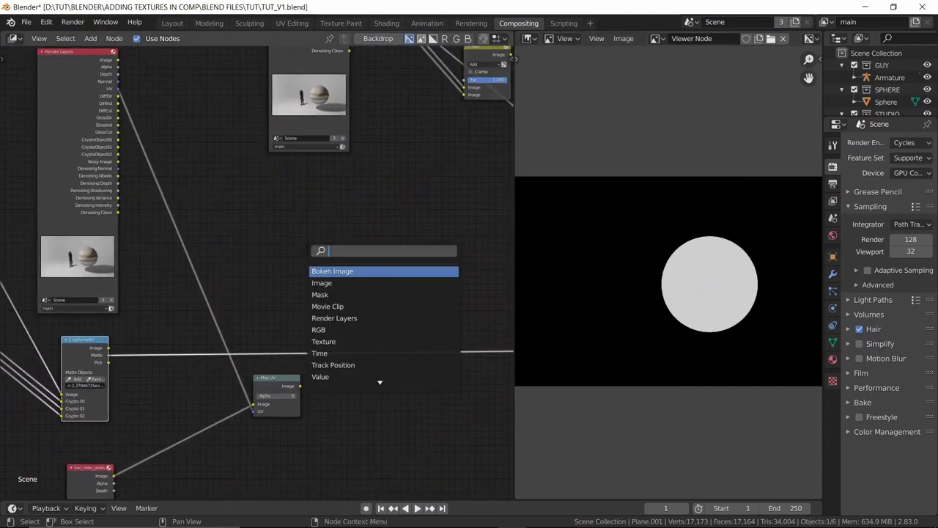
text(mi)
key(Return)
click(350, 220)
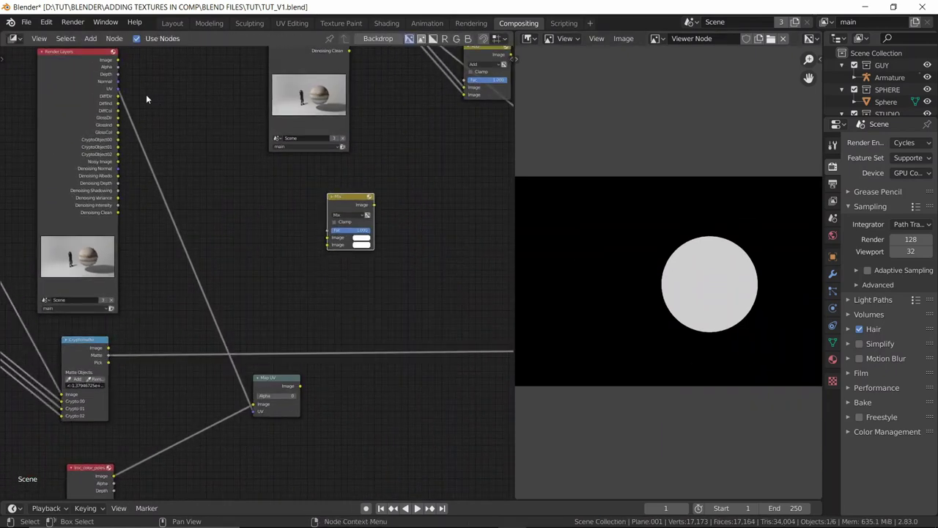
- Link the upper Render Layers' Image to the Mix node's first Image input and Map UV to the second, and preview the mix
drag(118, 61, 328, 236)
drag(299, 385, 327, 244)
ctrl+shift+click(352, 196)
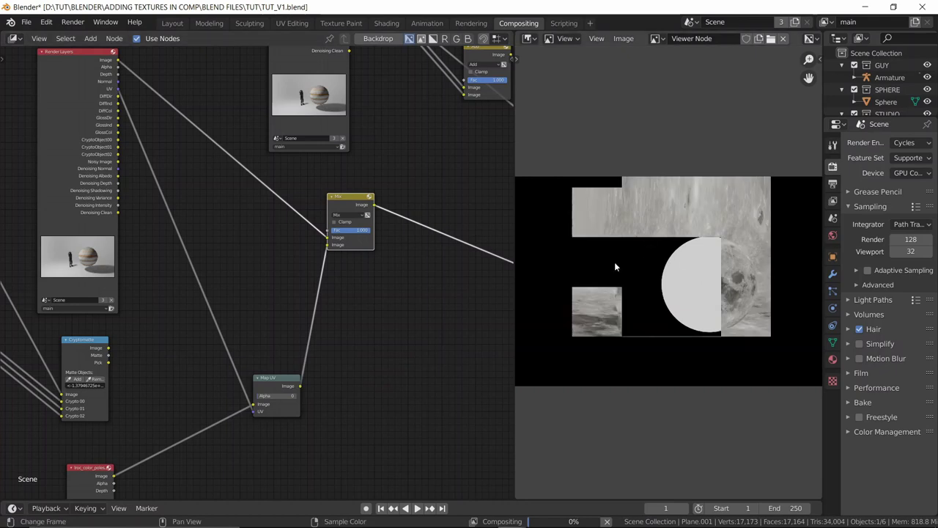
ctrl+shift+click(282, 384)
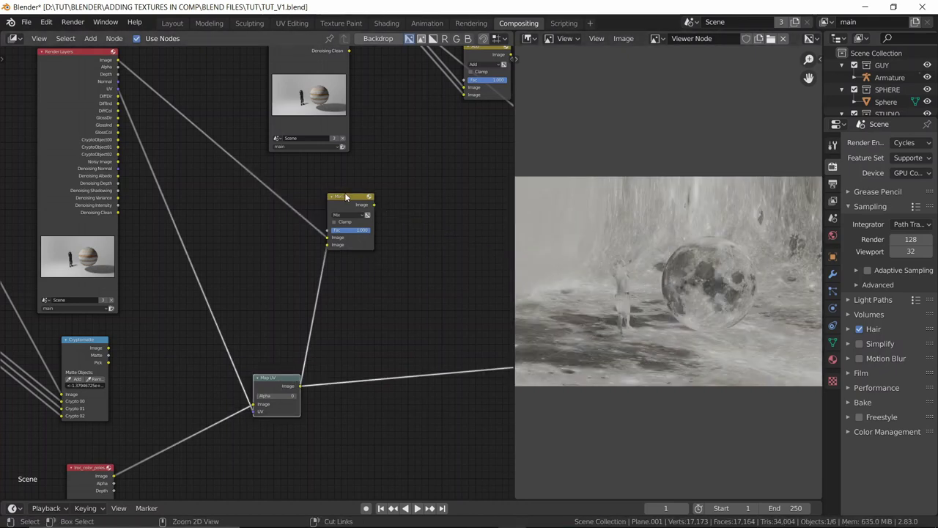
ctrl+shift+click(352, 220)
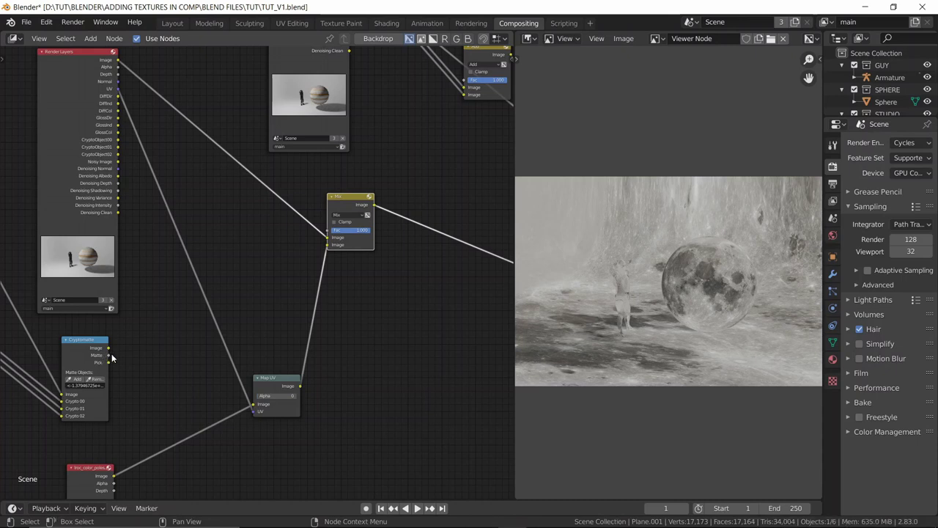
- Link the Cryptomatte's Matte output to the Mix node's Fac input to limit the moon texture to the sphere
drag(109, 354, 327, 232)
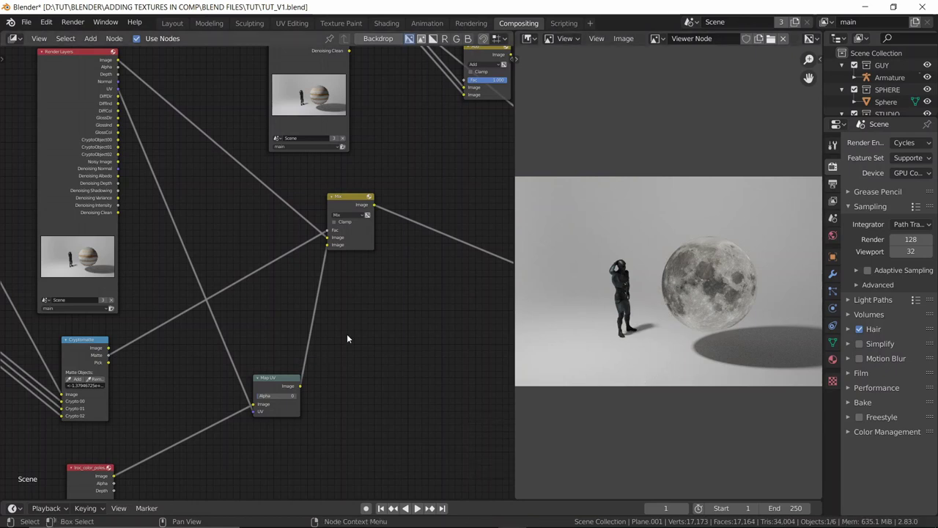
scroll(347, 334, up, 4)
middle_drag(351, 332, 342, 363)
middle_drag(384, 336, 384, 306)
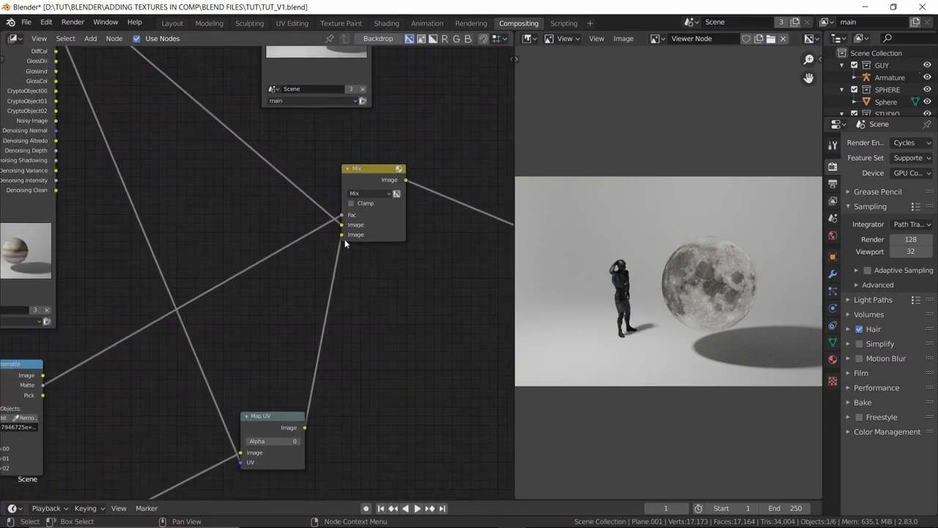
- Preview the Cryptomatte's matte in the Viewer and switch the preview back to the Mix node combining render and moon texture
middle_drag(349, 271, 342, 289)
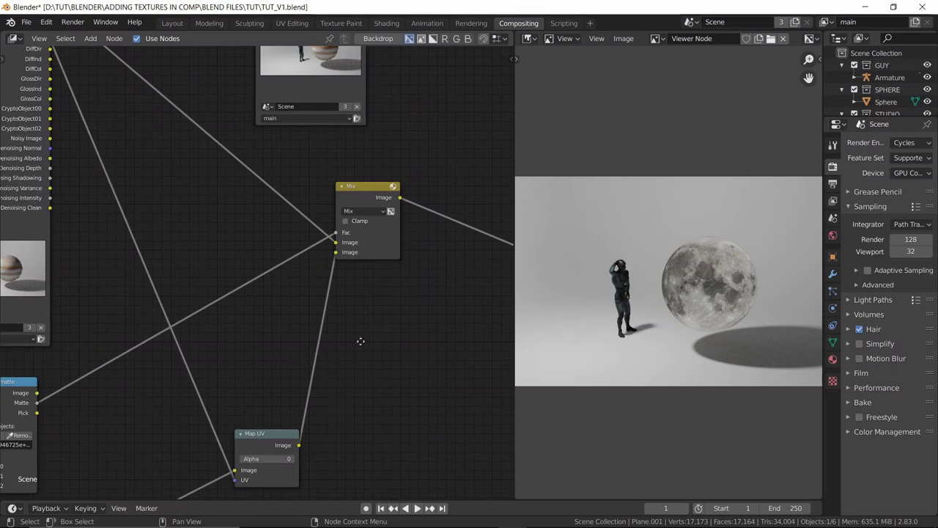
middle_drag(360, 339, 357, 360)
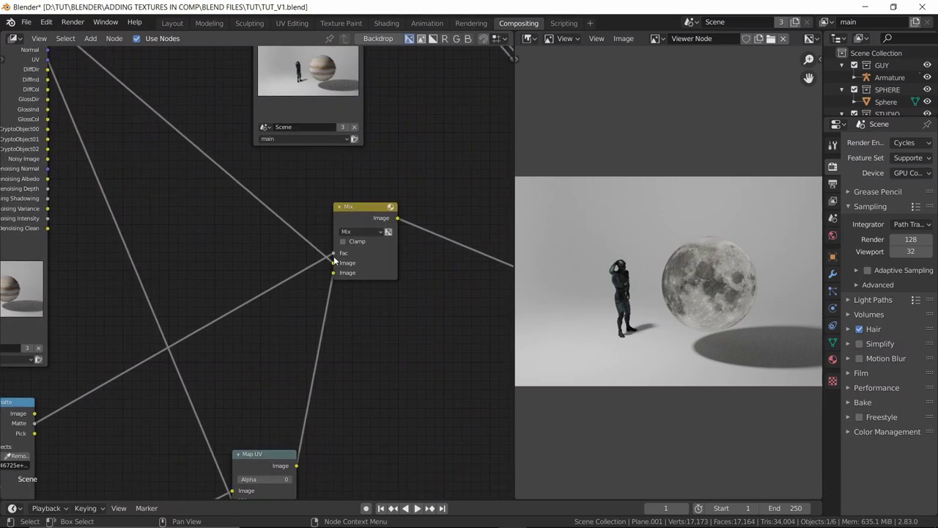
ctrl+shift+click(9, 412)
ctrl+shift+click(10, 416)
ctrl+shift+click(350, 207)
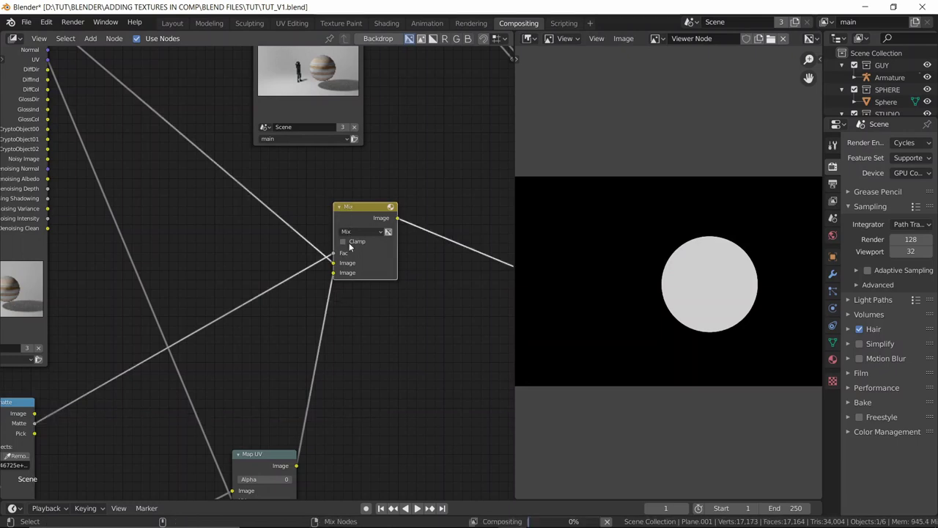
- Compare the Map UV node's output with the masked Mix result by previewing each in the Viewer
middle_drag(338, 330, 352, 243)
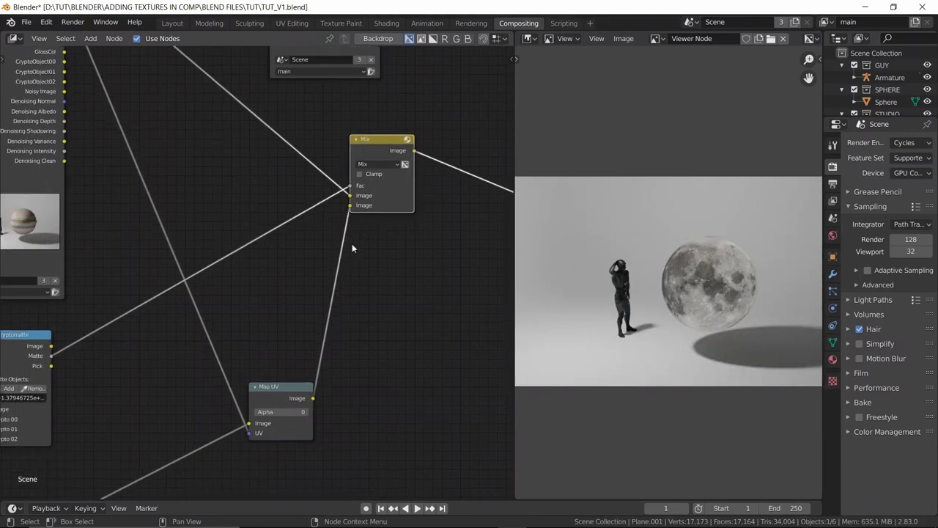
ctrl+shift+click(274, 403)
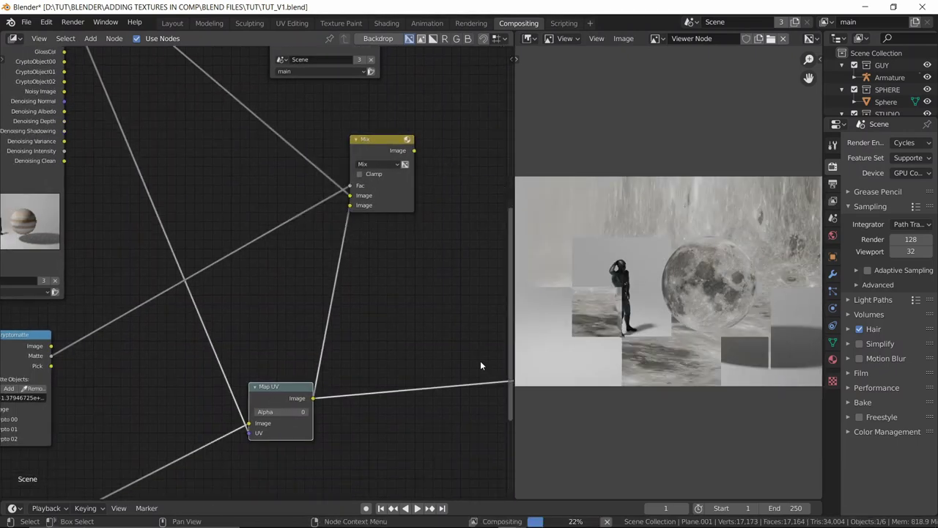
scroll(414, 271, down, 1)
middle_drag(414, 271, 371, 321)
ctrl+shift+click(333, 204)
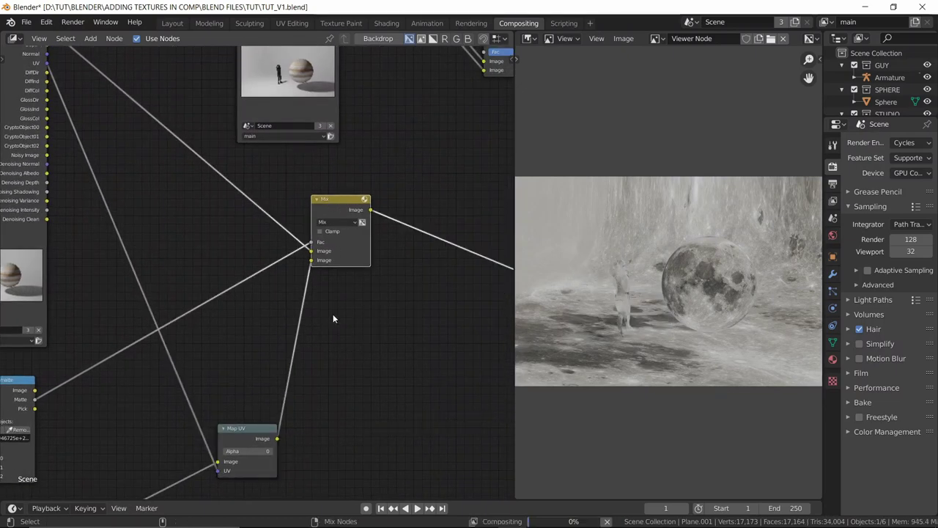
scroll(358, 334, down, 1)
scroll(357, 343, down, 3)
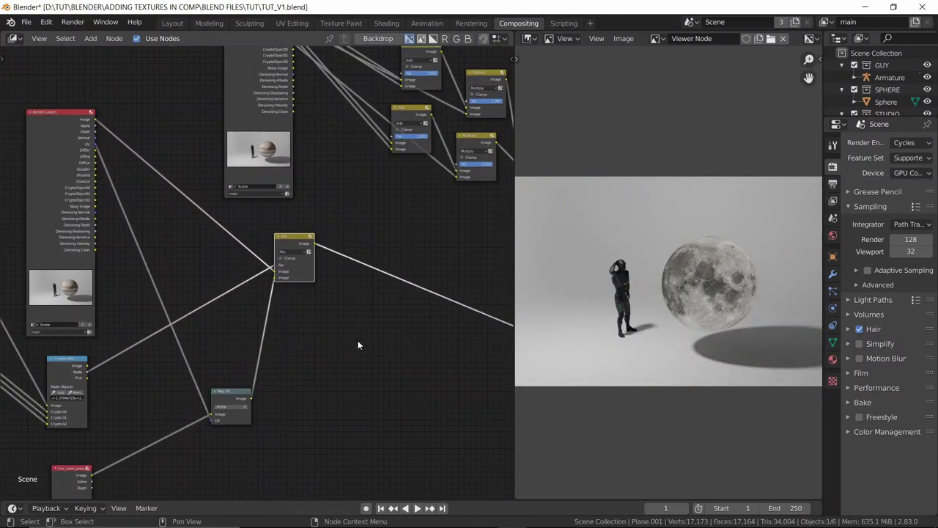
- Maximize the Viewer image, inspect the moon-textured sphere up close, and restore the normal layout
key(ctrl+space)
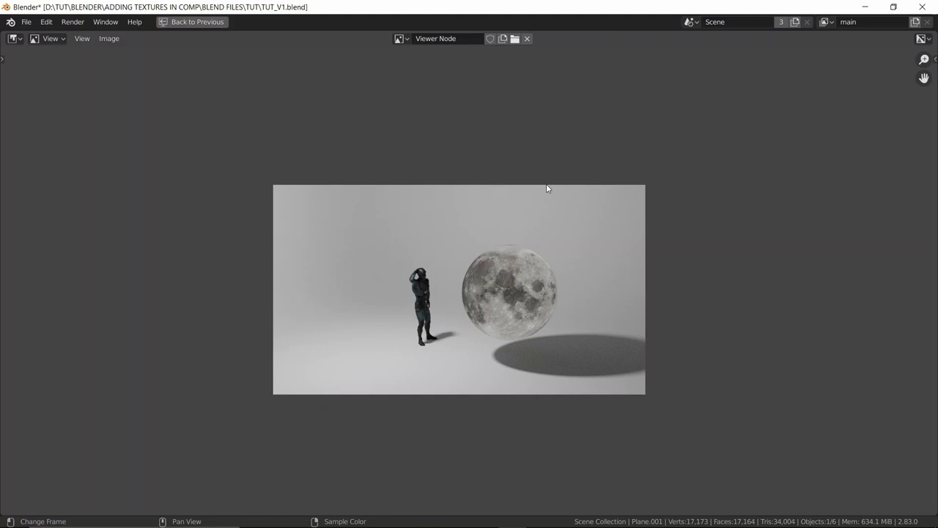
scroll(547, 191, up, 5)
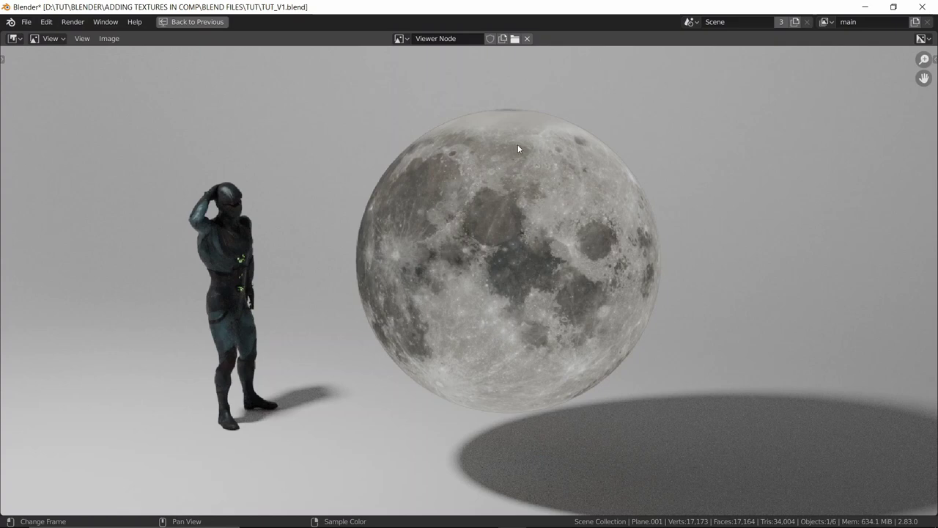
scroll(544, 182, down, 4)
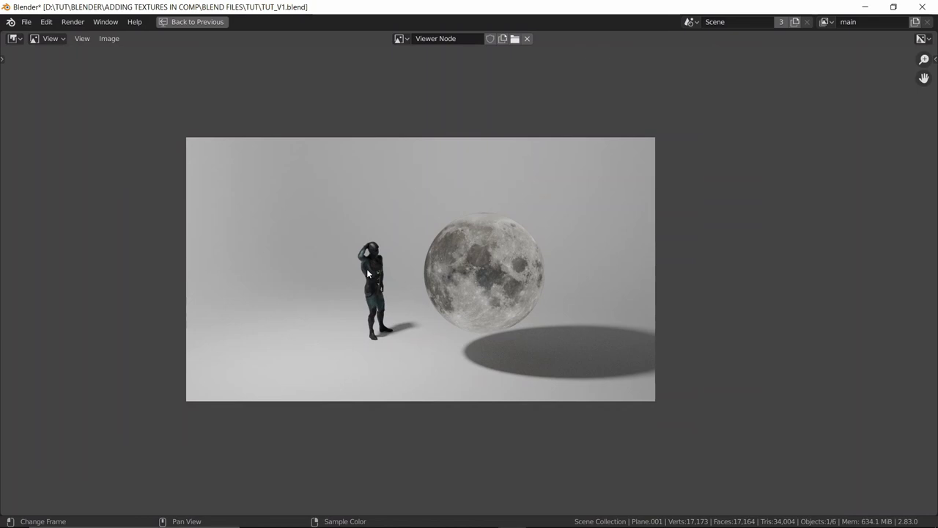
key(ctrl+F11)
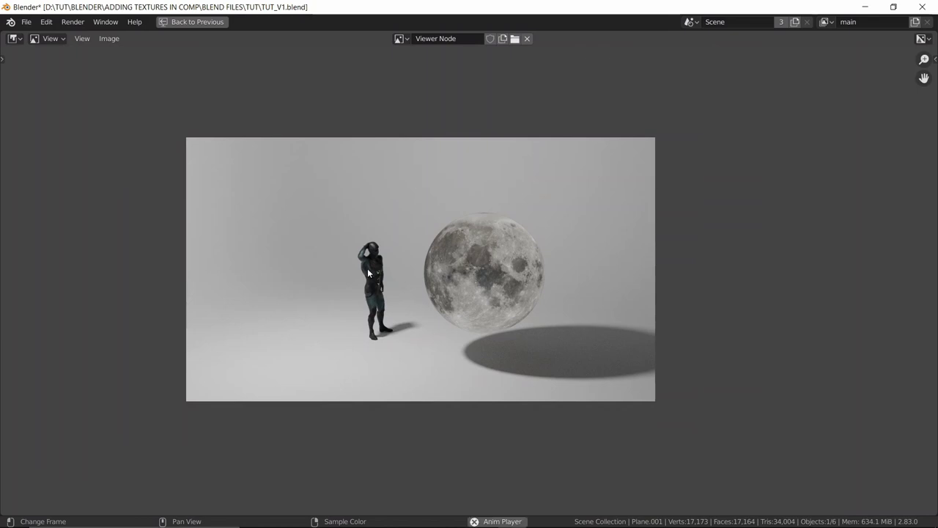
key(Escape)
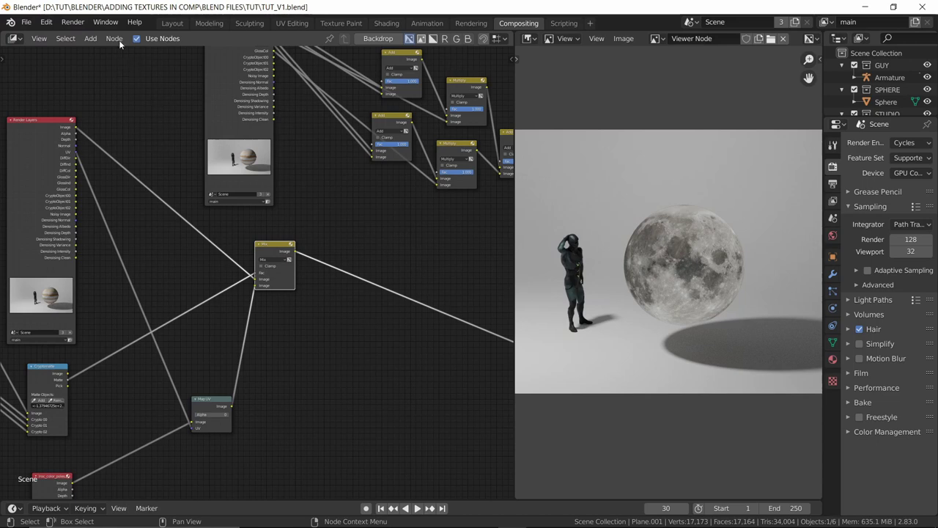
- Reset the animation to frame 1 in the Layout workspace and return to the Compositing workspace
click(172, 24)
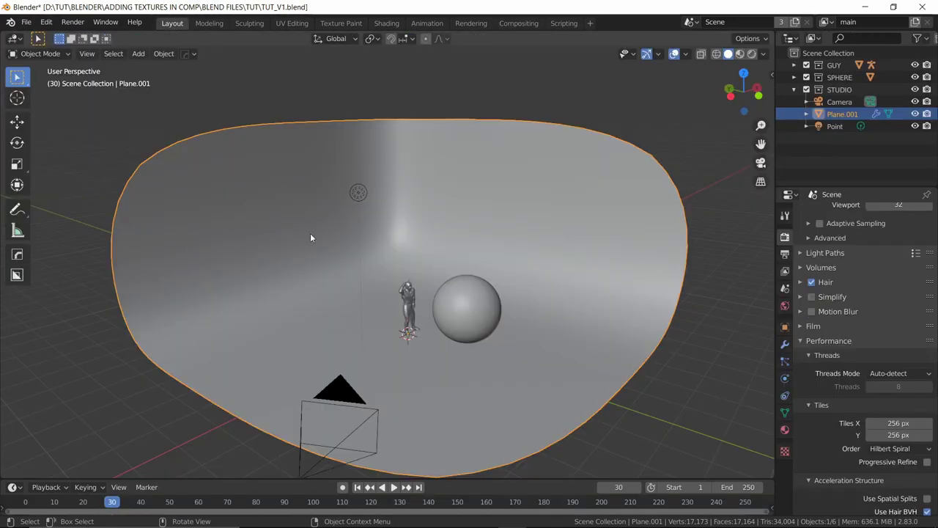
key(shift+Left)
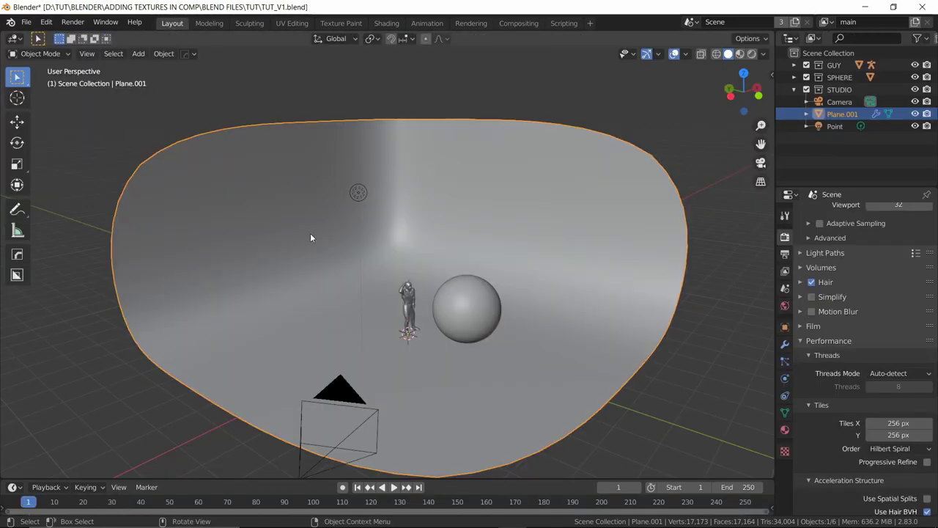
click(518, 24)
- Preview the diffuse branch of the rebuilt passes, comparing its Add node's lighting with its Multiply node's coloured result
middle_drag(403, 291, 411, 244)
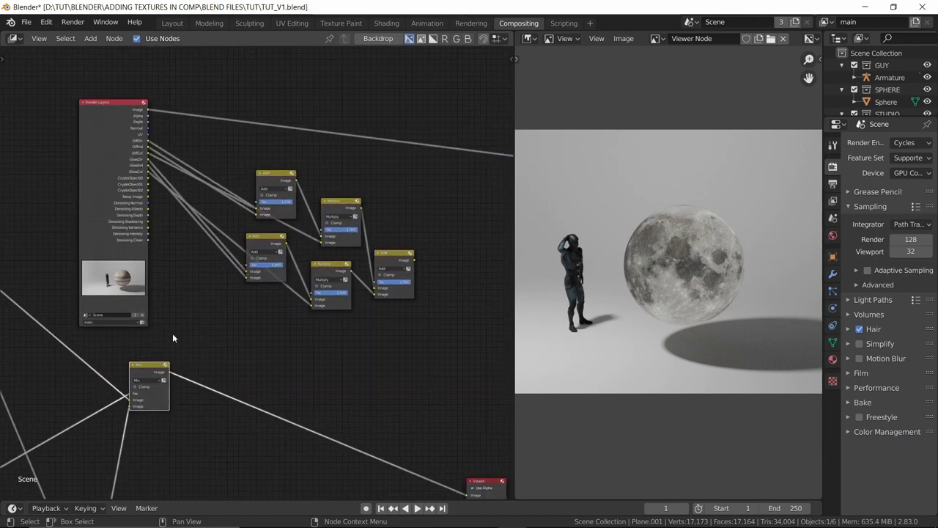
scroll(270, 204, up, 5)
middle_drag(165, 58, 246, 135)
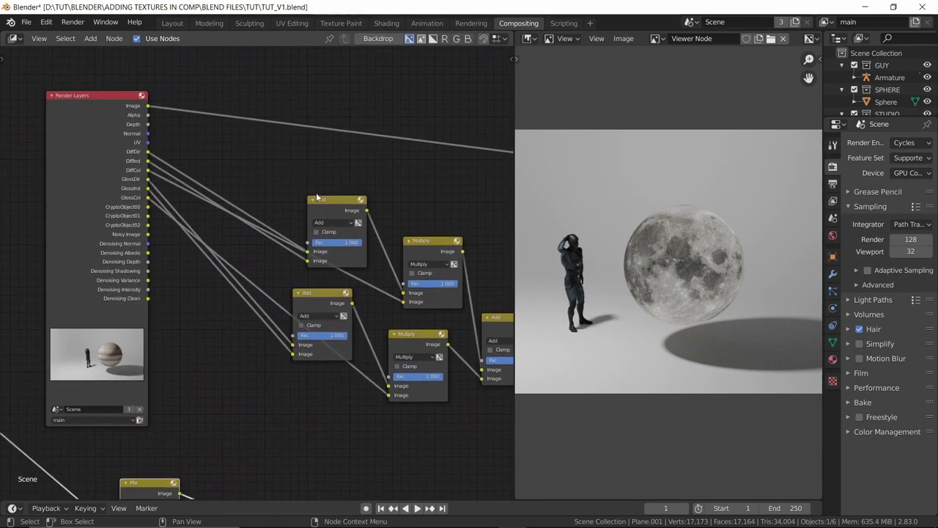
middle_drag(503, 289, 379, 249)
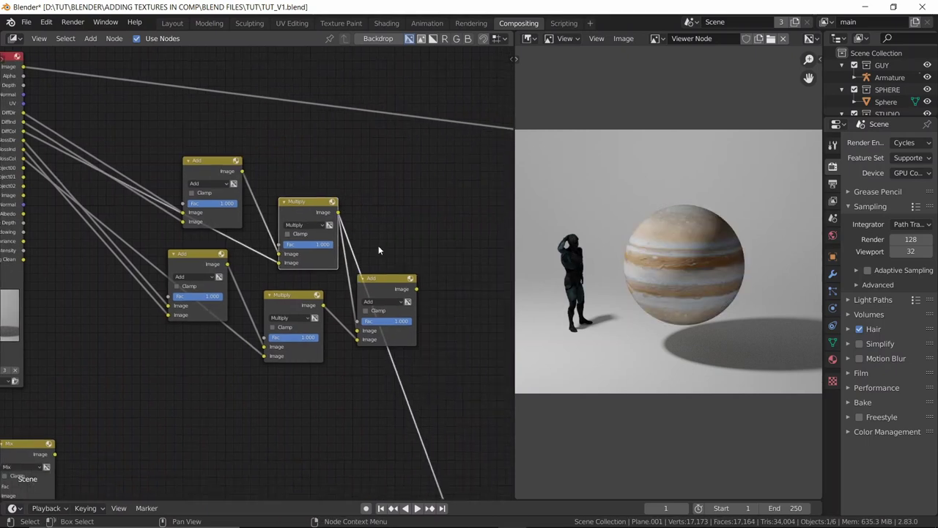
ctrl+shift+click(201, 163)
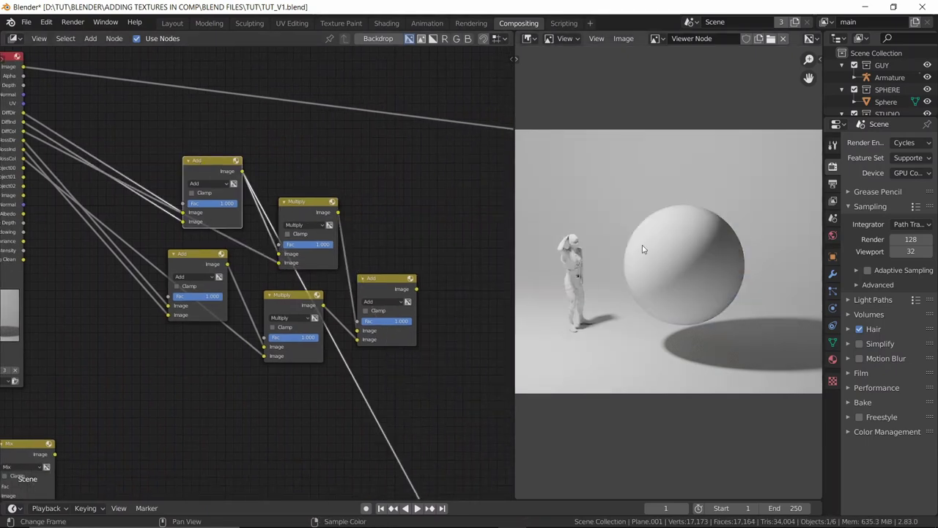
middle_drag(303, 212, 314, 199)
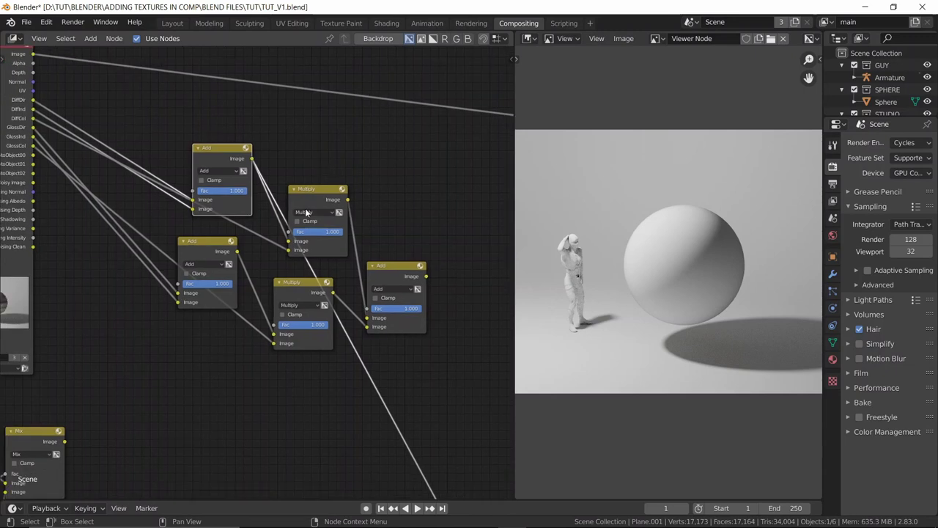
ctrl+shift+click(313, 199)
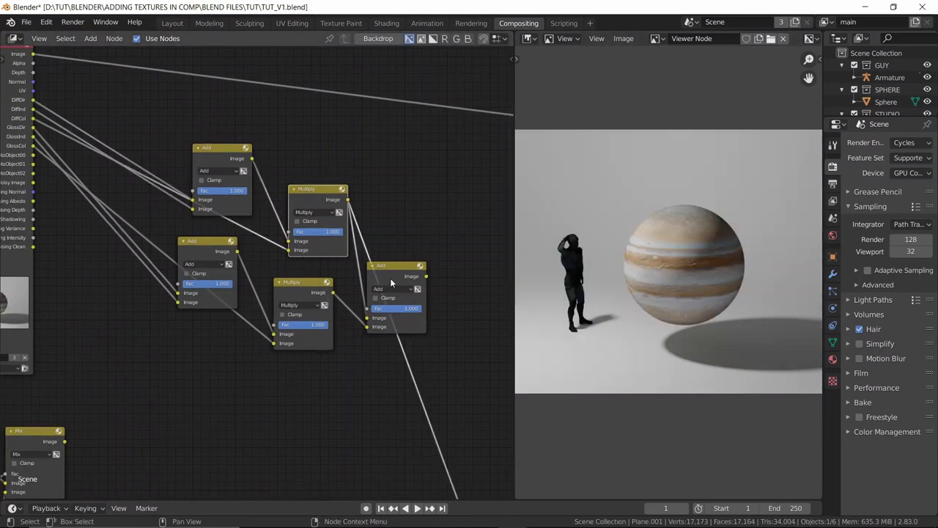
- Preview the glossy branch's Add and Multiply nodes, followed by the final Add node that combines diffuse and glossy
ctrl+shift+click(201, 253)
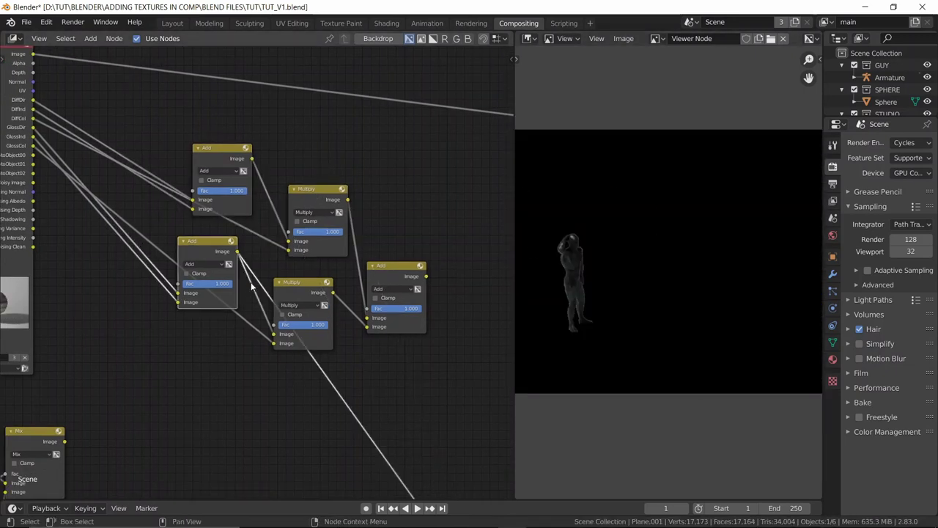
ctrl+shift+click(291, 285)
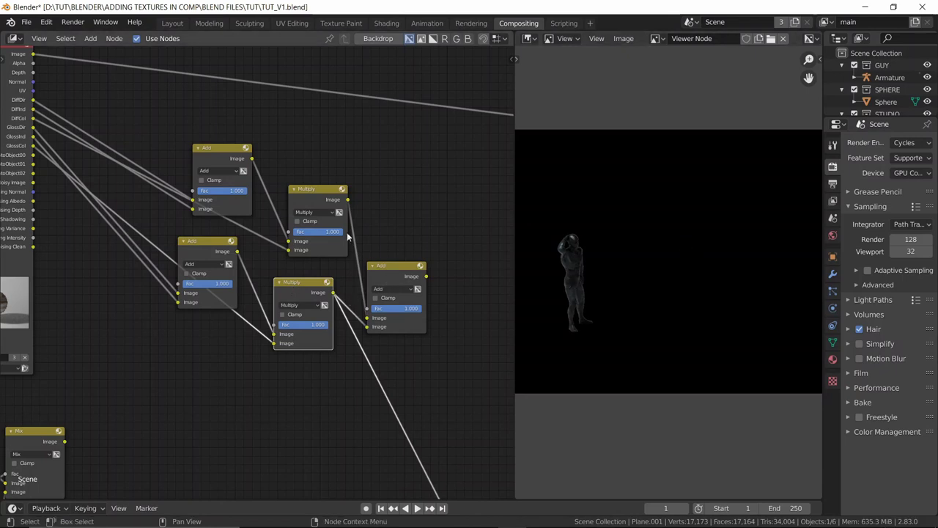
ctrl+shift+click(387, 268)
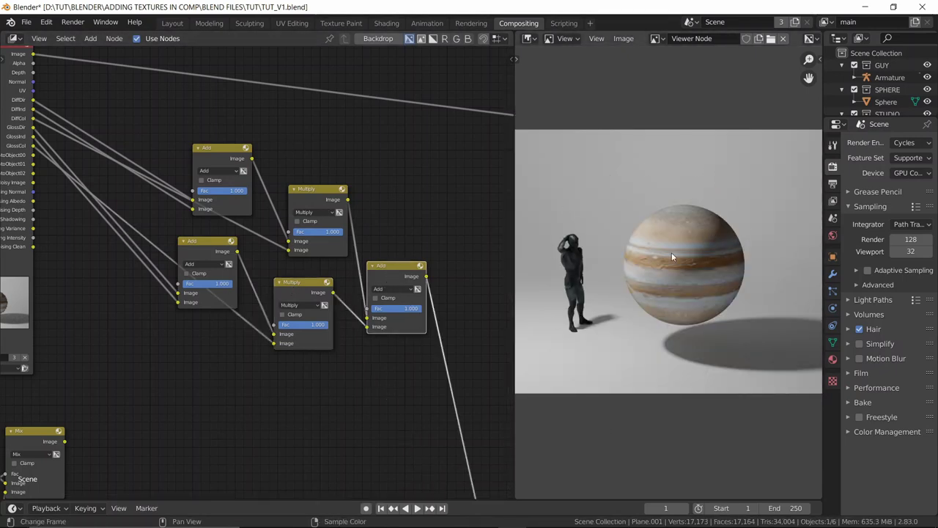
- Preview the Mix node with the moon texture in the Viewer again
scroll(253, 393, down, 2)
middle_drag(252, 393, 223, 185)
scroll(253, 293, down, 3)
middle_drag(253, 293, 258, 241)
middle_drag(147, 253, 241, 367)
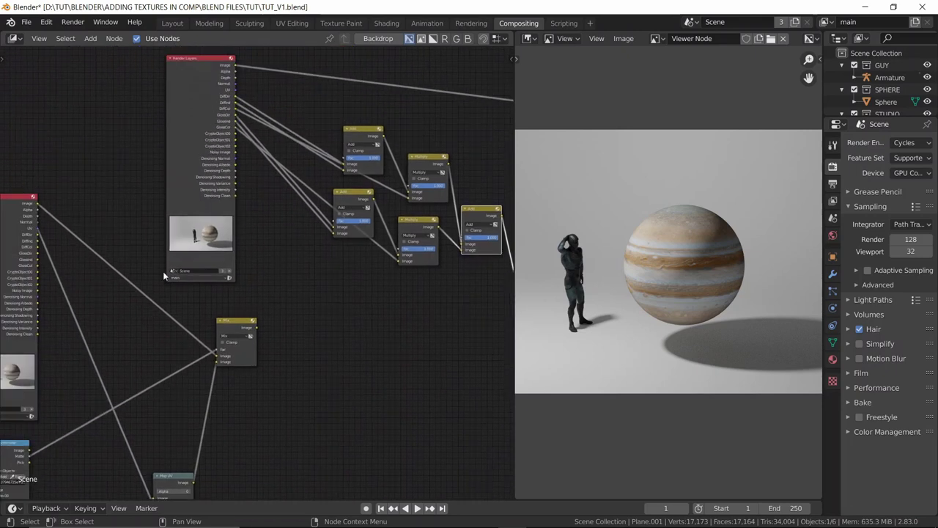
ctrl+shift+click(252, 349)
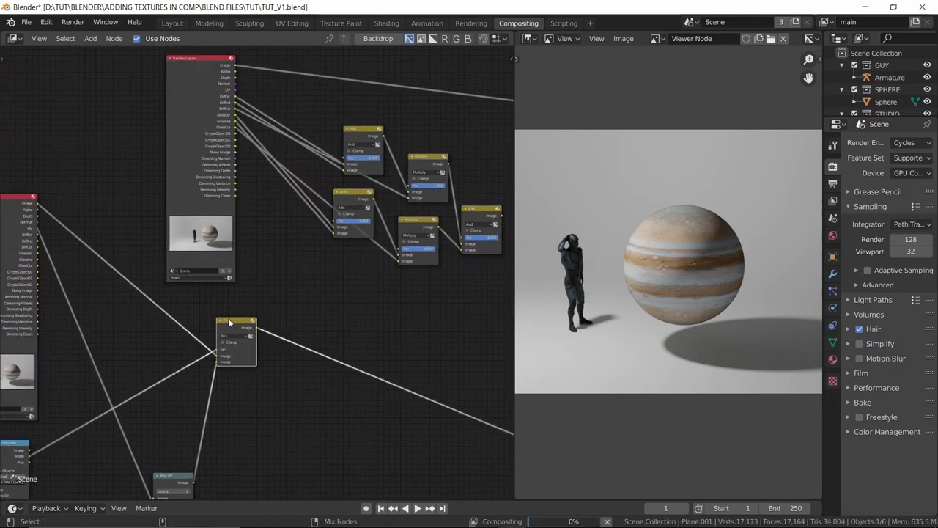
- Preview the diffuse Multiply node and the final Add node of the rebuilt render for comparison with the moon mix
middle_drag(289, 315, 264, 372)
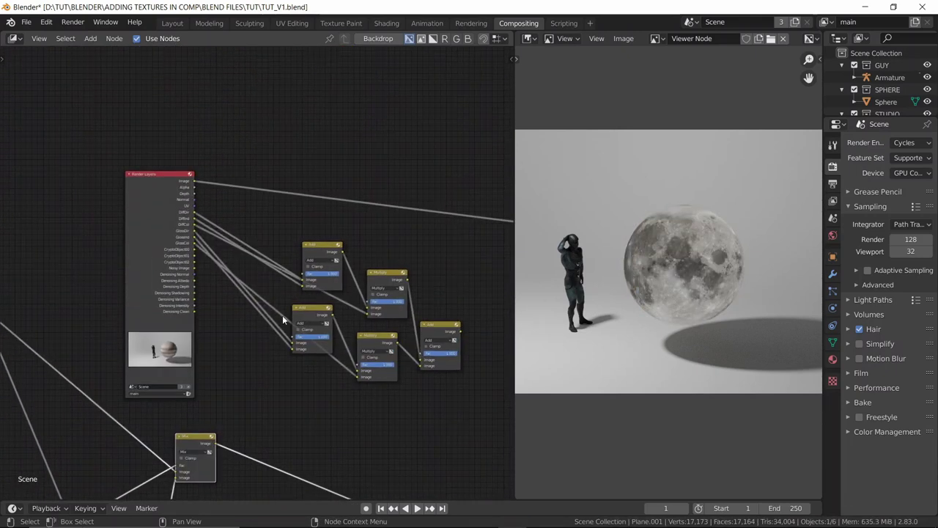
middle_drag(333, 354, 273, 266)
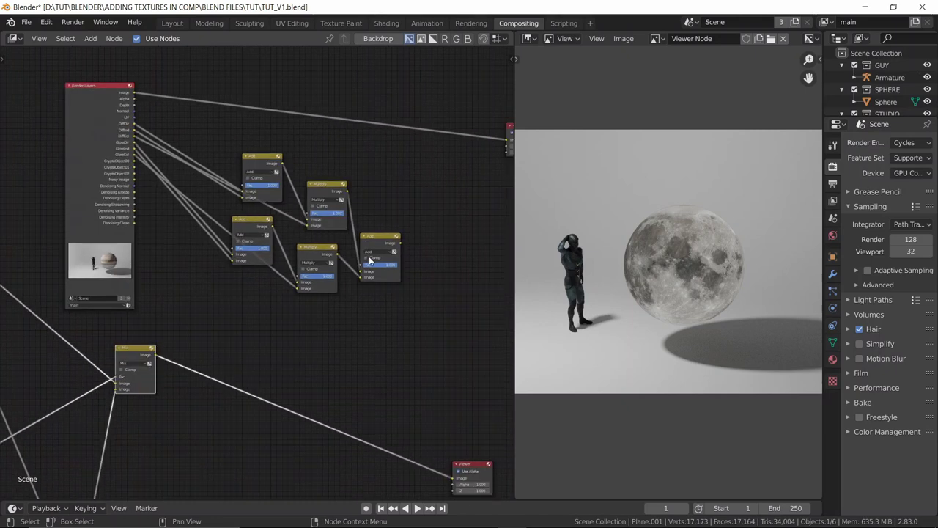
ctrl+shift+click(321, 189)
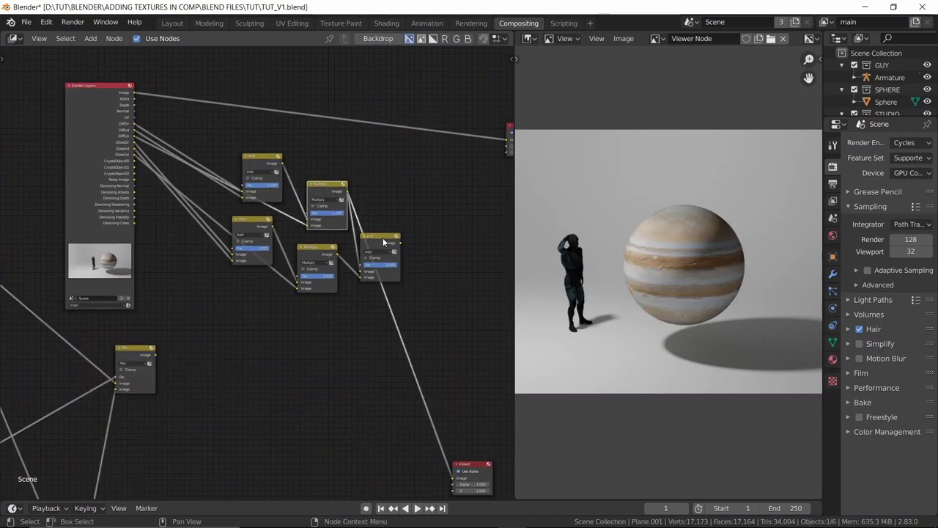
ctrl+shift+click(376, 236)
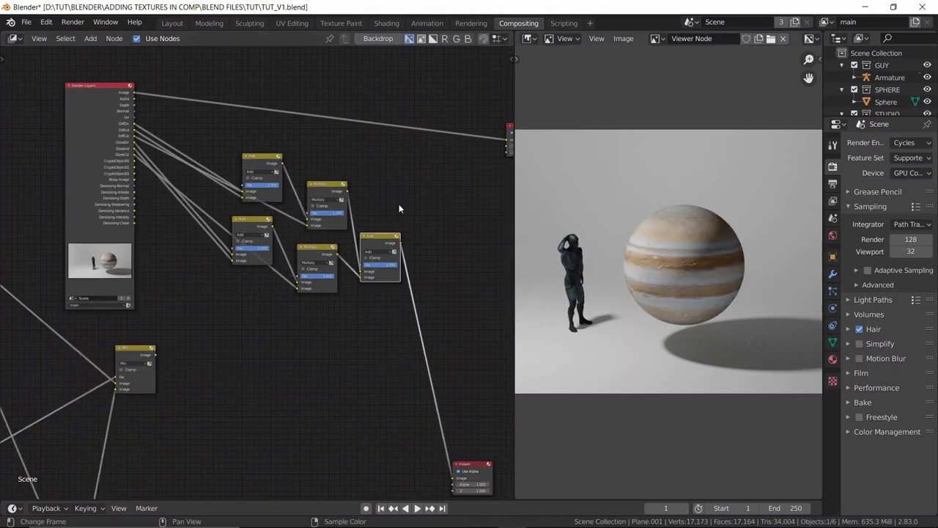
- Spread out the pass nodes by moving the upper Render Layers, the diffuse Add, and the glossy Add and Multiply nodes apart
middle_drag(183, 190, 334, 198)
drag(257, 192, 114, 126)
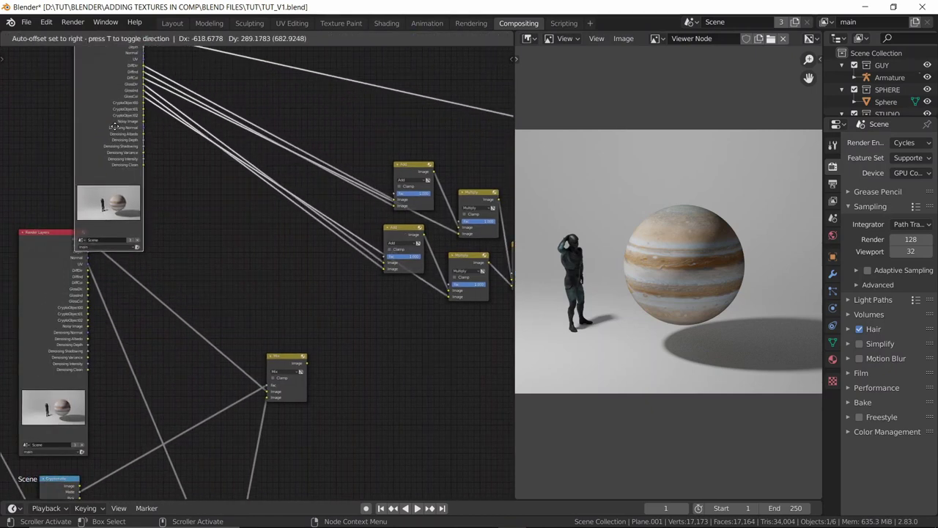
middle_drag(289, 224, 281, 287)
drag(401, 231, 343, 162)
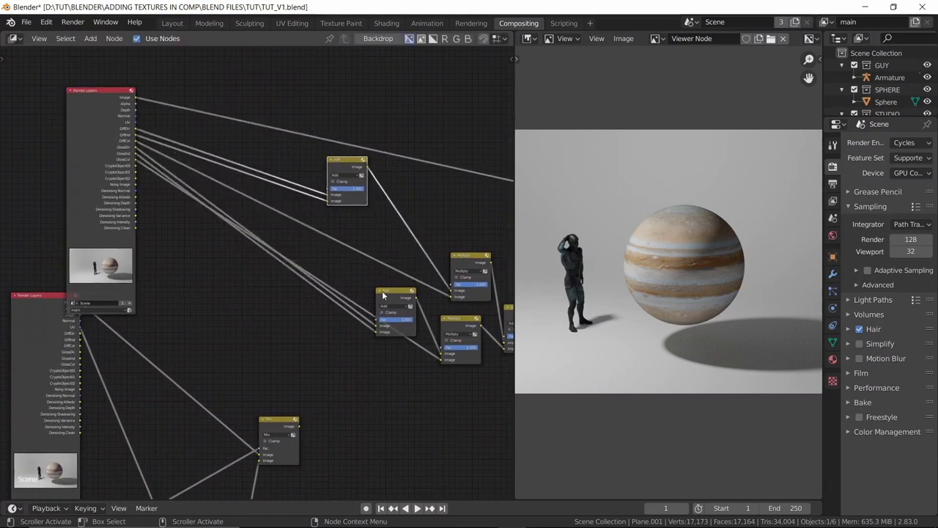
drag(381, 295, 252, 328)
drag(460, 319, 390, 351)
- Preview the diffuse Add node, the DiffCol pass and the diffuse Multiply node to examine how lighting and colour combine
scroll(333, 229, up, 2)
middle_drag(333, 229, 354, 259)
ctrl+shift+click(358, 192)
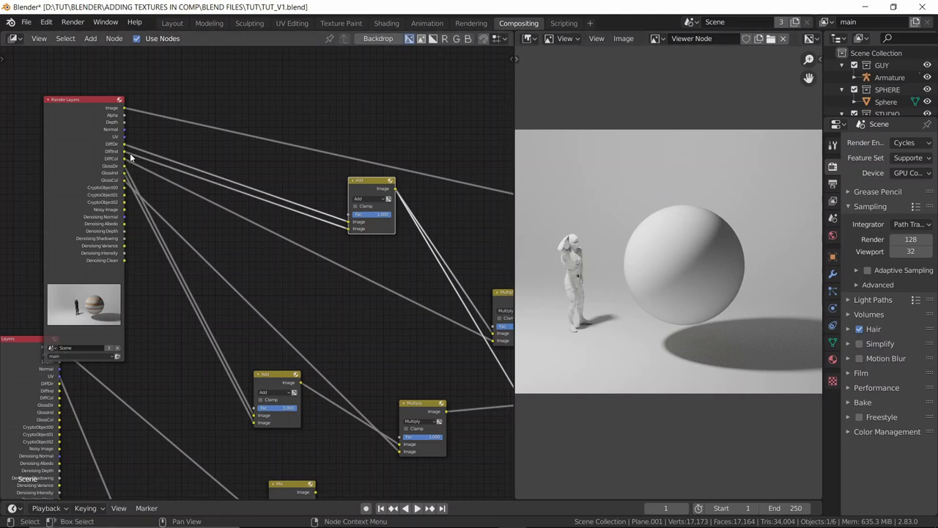
middle_drag(94, 126, 24, 77)
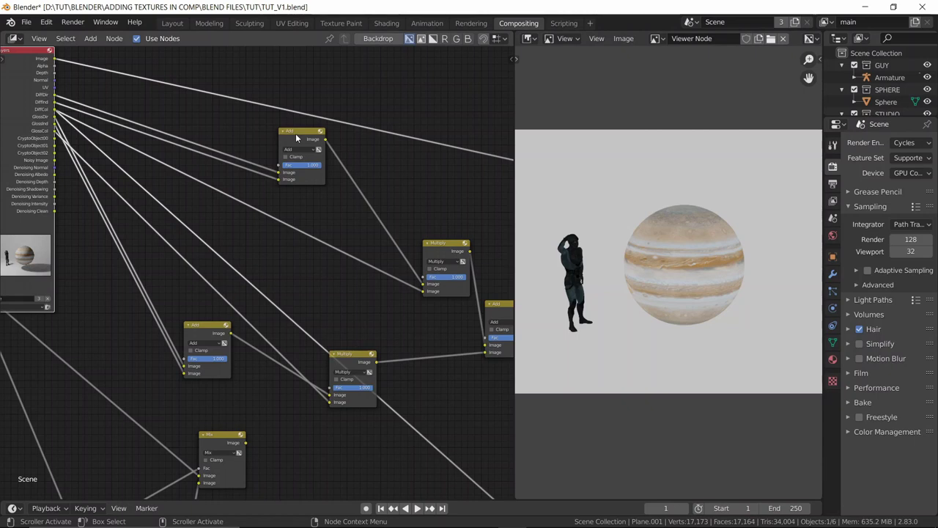
click(444, 245)
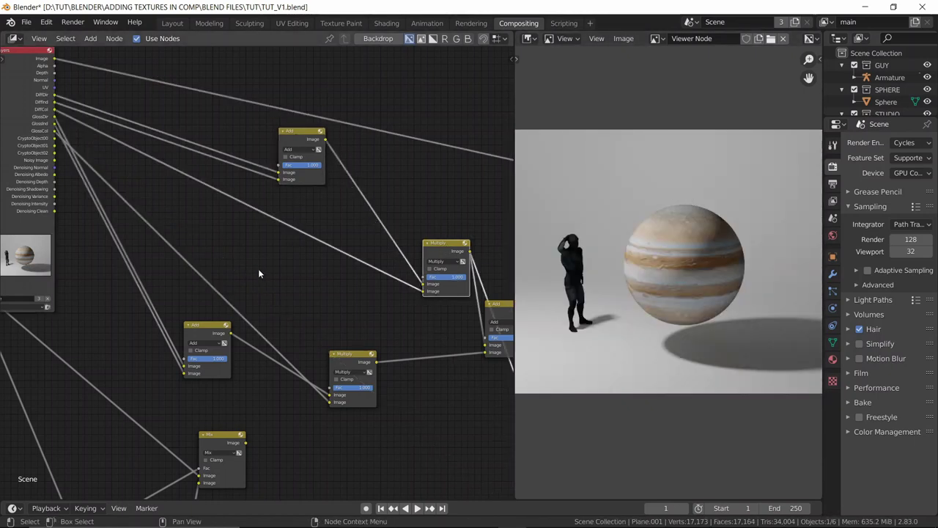
middle_drag(259, 272, 354, 188)
middle_drag(327, 342, 251, 351)
middle_drag(319, 170, 354, 186)
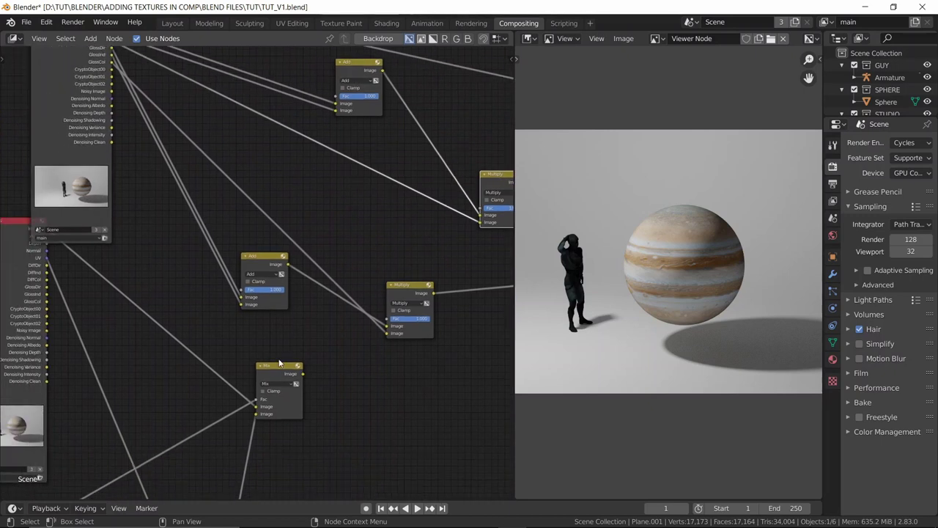
- Duplicate the Mix node onto the link between DiffCol and the diffuse Multiply, and feed the moon Mix output into its second image input
click(274, 374)
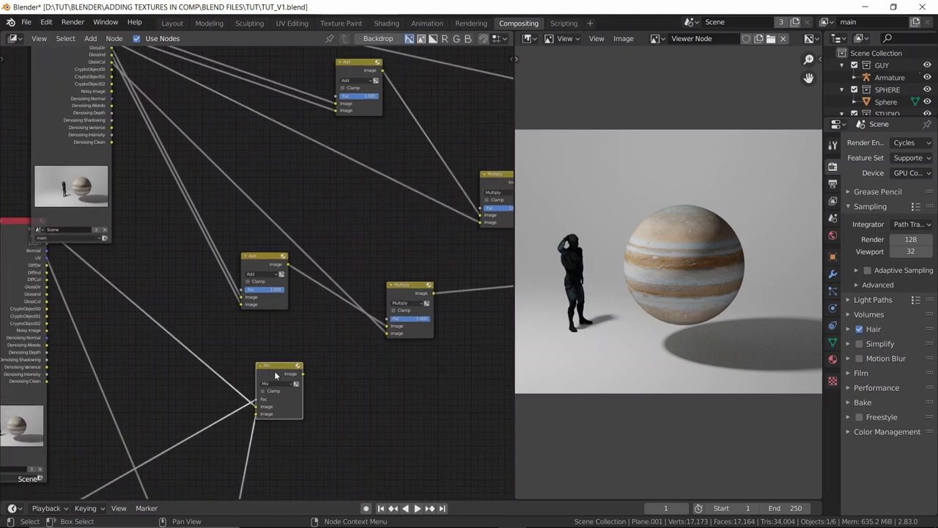
key(shift+d)
drag(337, 141, 345, 132)
drag(302, 373, 322, 176)
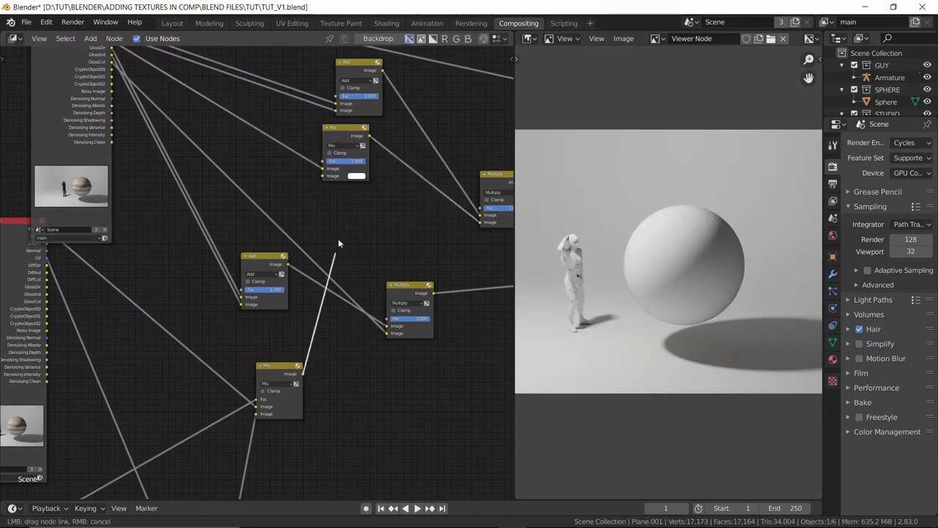
- Preview the final Add node in the Viewer and examine the moon's lighting and the figure up close
scroll(352, 203, down, 3)
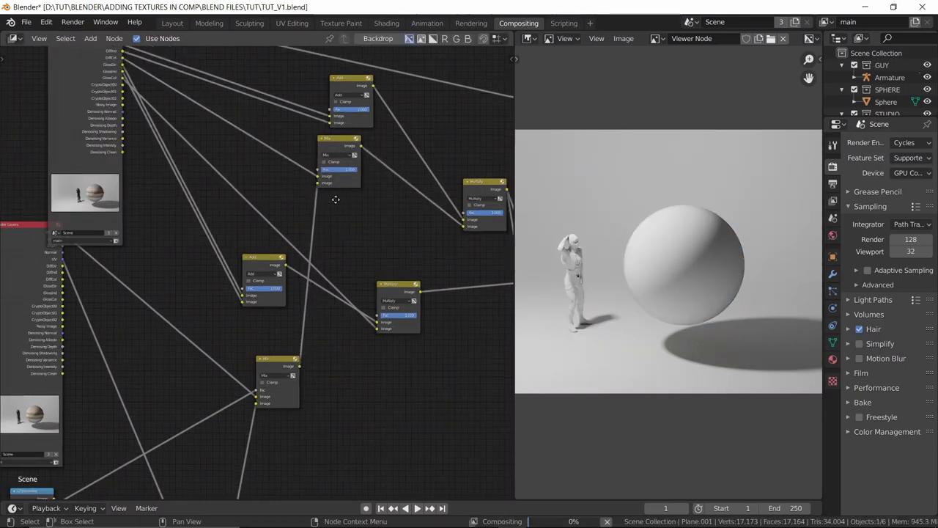
middle_drag(272, 193, 174, 182)
middle_drag(443, 211, 360, 201)
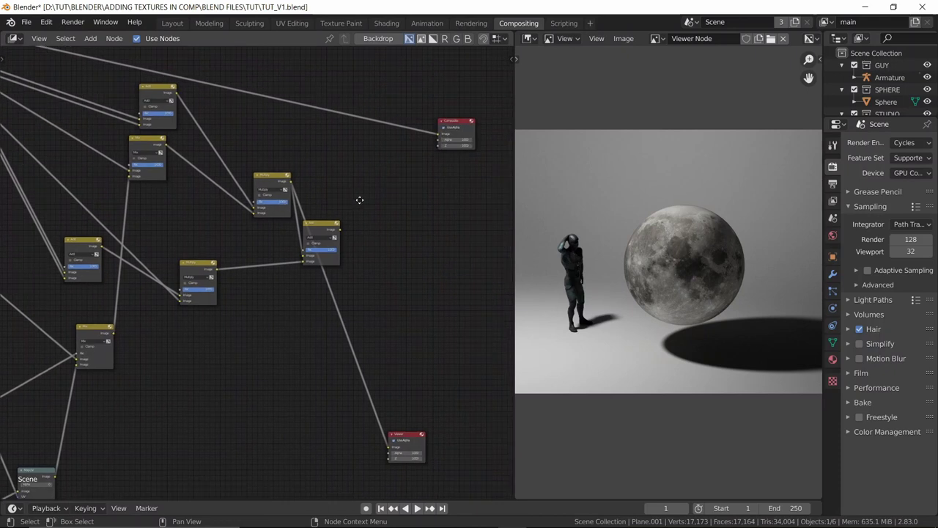
click(325, 226)
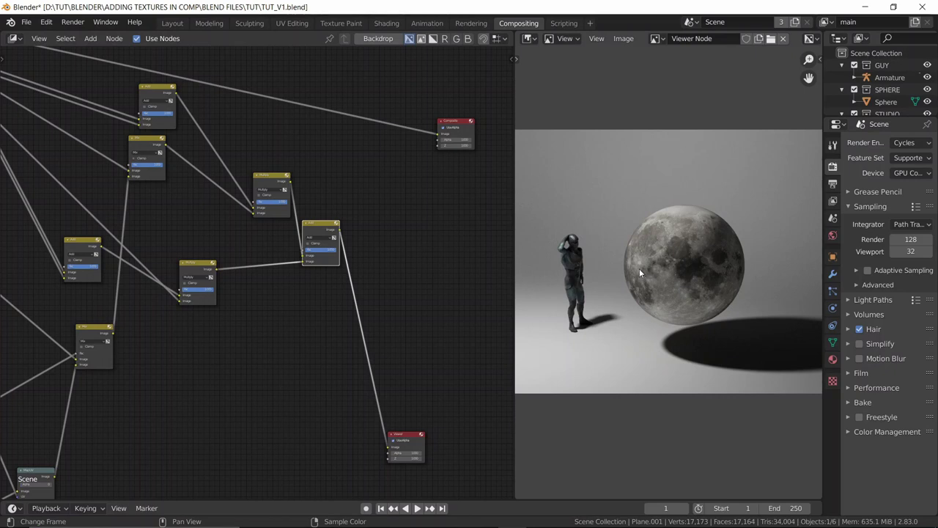
scroll(662, 289, up, 3)
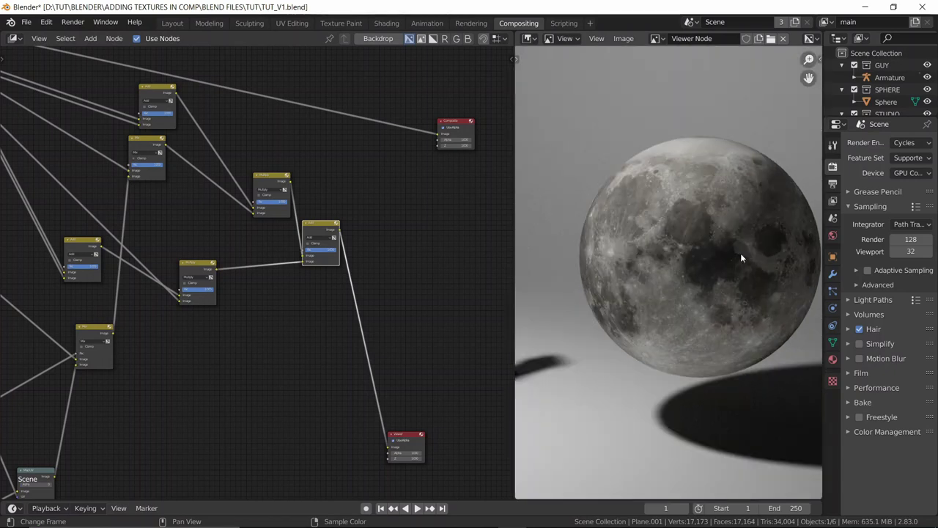
scroll(740, 257, down, 2)
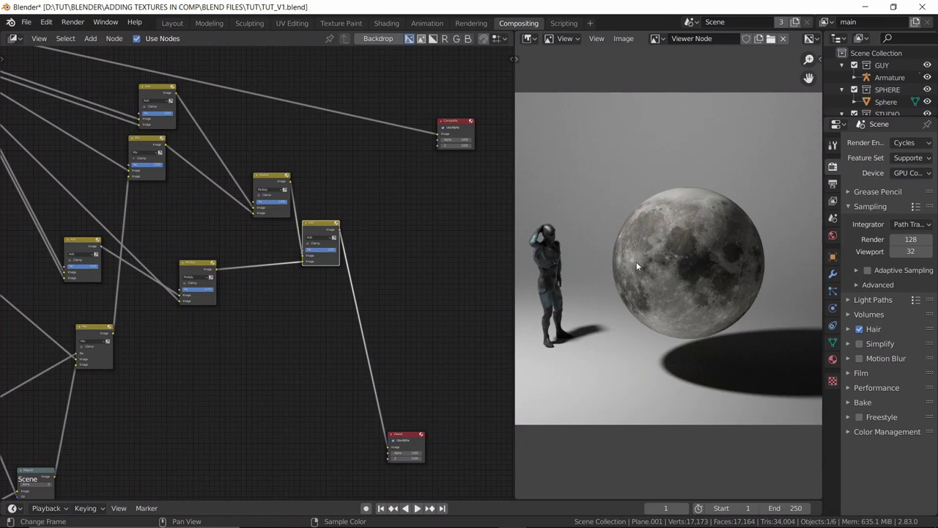
scroll(594, 175, down, 2)
scroll(695, 331, up, 1)
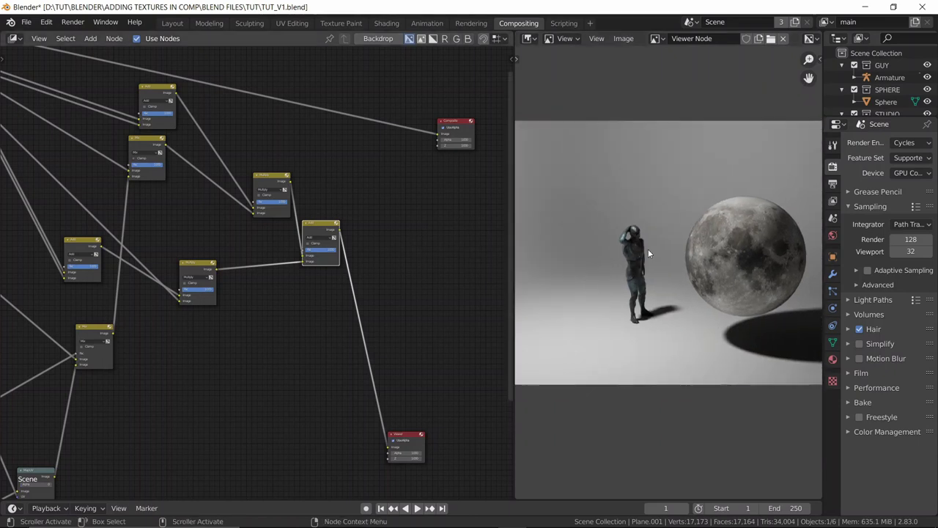
- Preview the upper Render Layers node's original image and examine the planet sphere for comparison
key(Home)
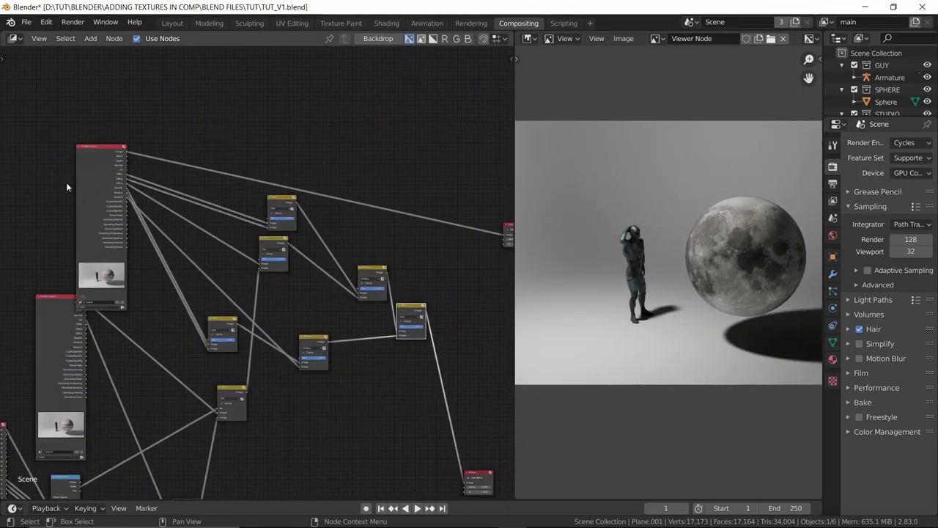
scroll(702, 305, up, 3)
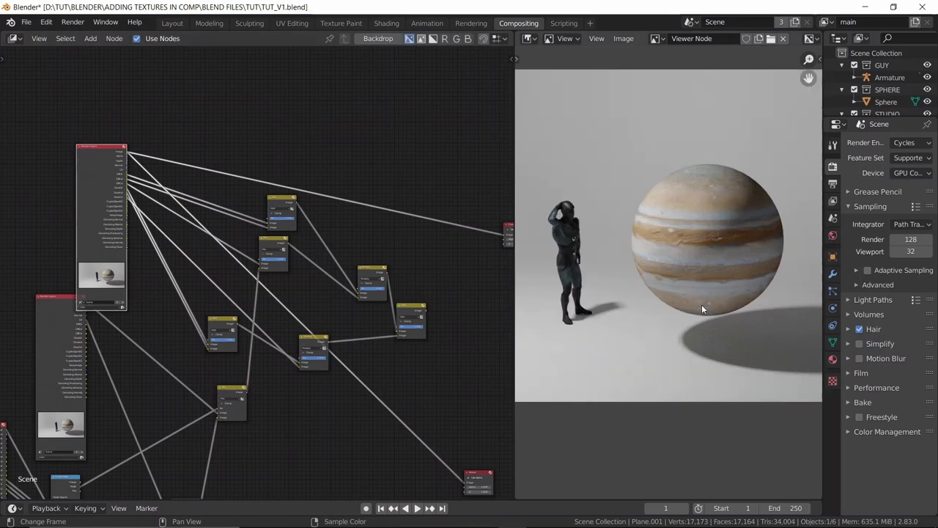
scroll(699, 295, down, 2)
scroll(670, 291, up, 2)
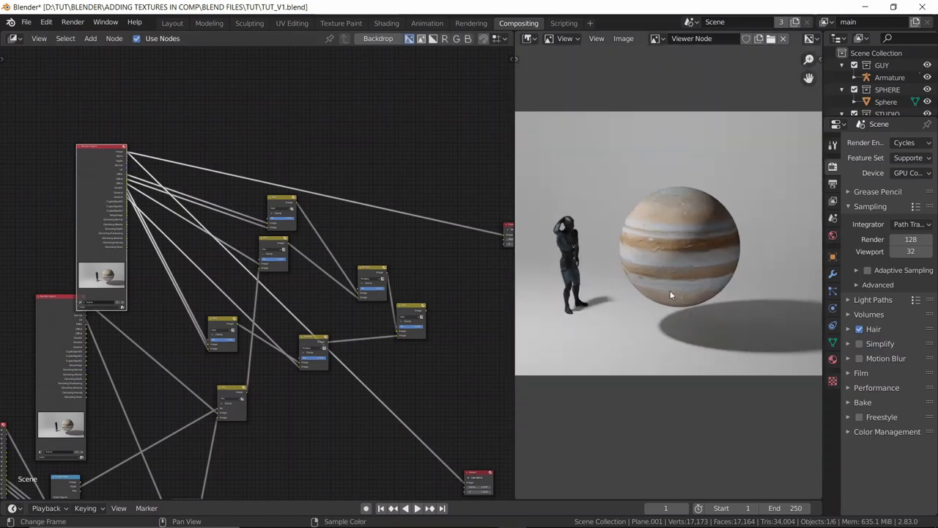
scroll(670, 275, down, 3)
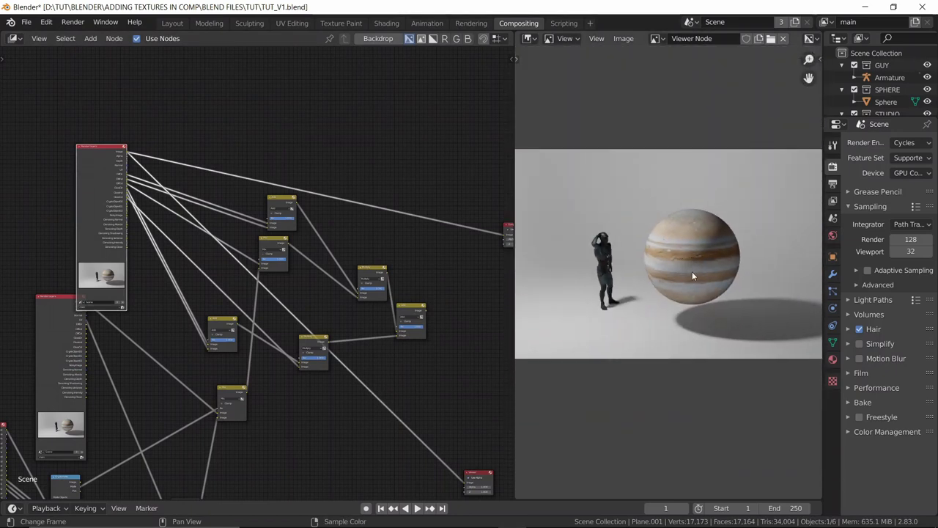
- Alternate the Viewer between the final Add node and the original render to compare the moon, figure and shadow
ctrl+shift+click(411, 322)
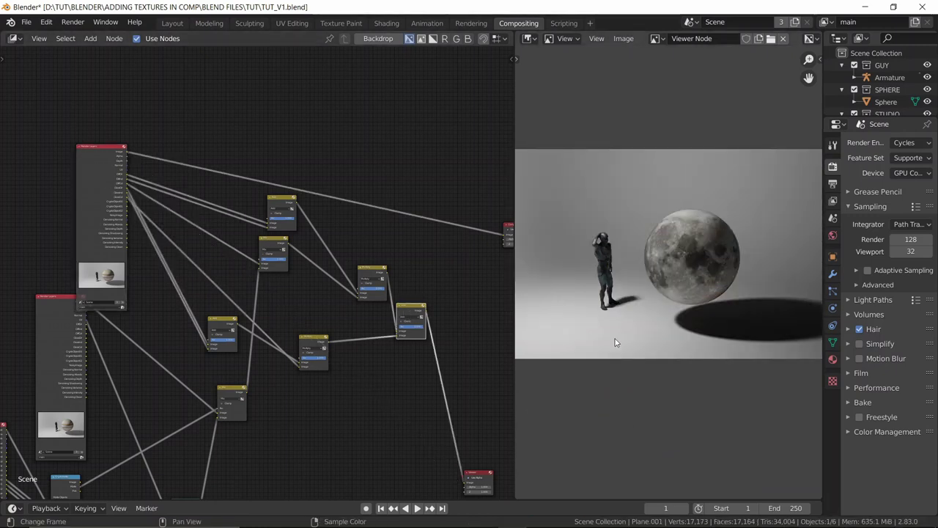
scroll(719, 385, up, 4)
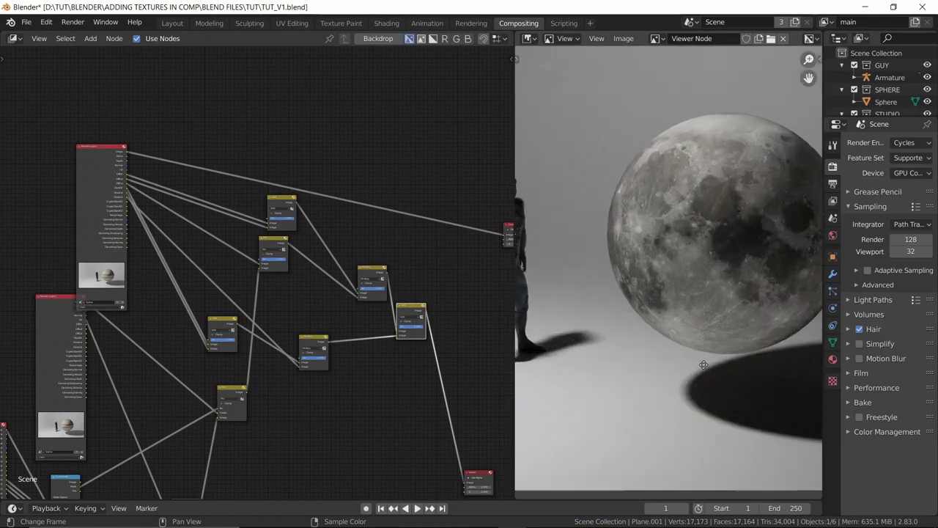
scroll(655, 361, down, 2)
scroll(654, 361, up, 1)
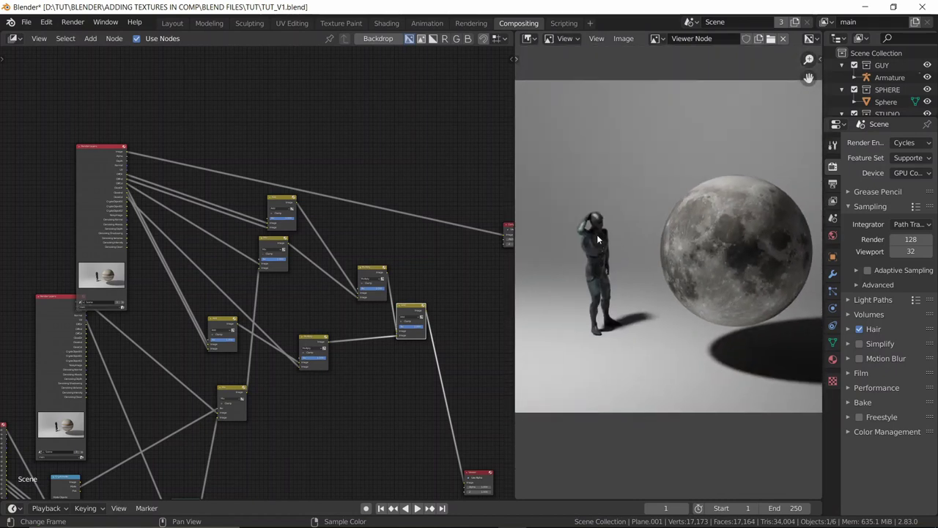
scroll(584, 251, down, 3)
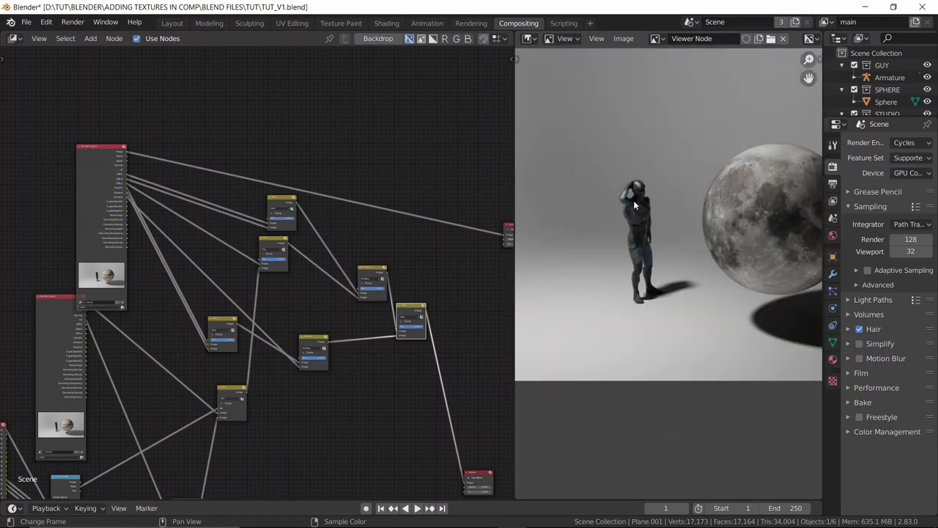
ctrl+shift+click(113, 171)
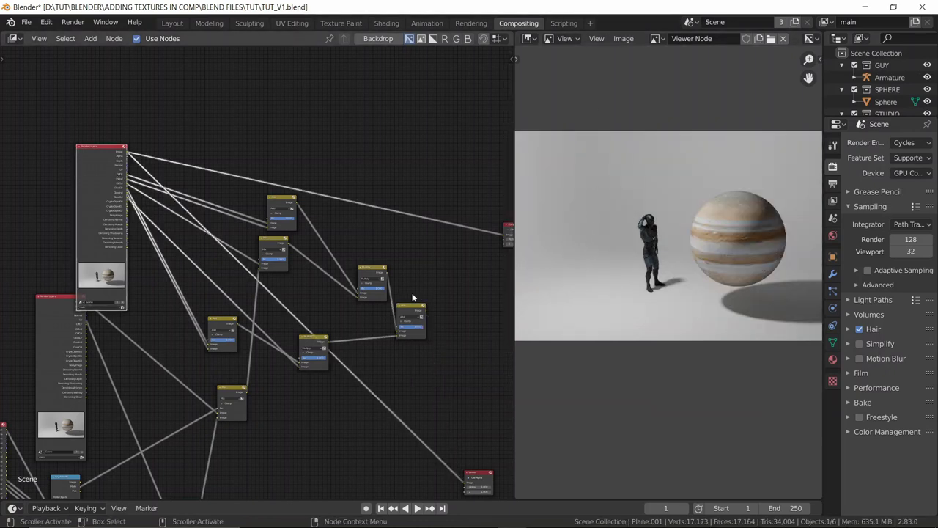
ctrl+shift+click(412, 321)
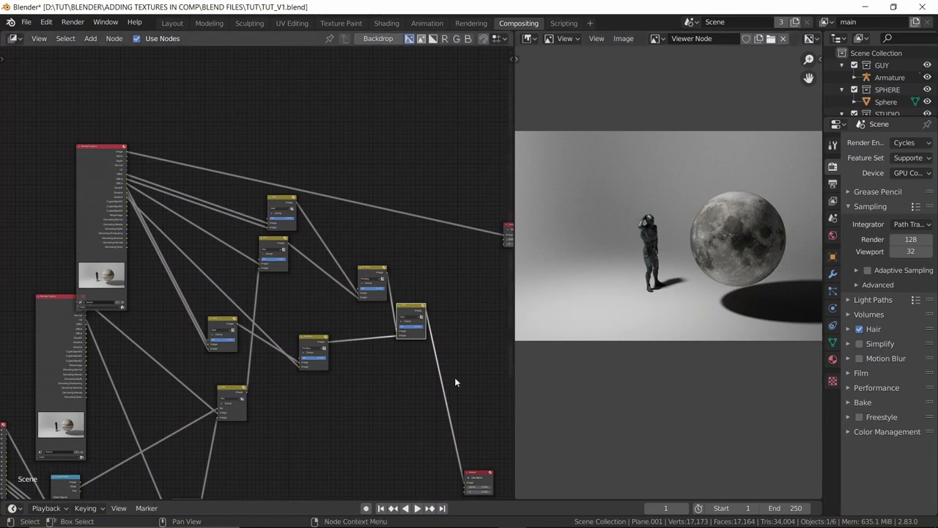
- Move the middle Render Layers node out from under the upper Render Layers node
scroll(454, 376, down, 1)
middle_drag(455, 377, 411, 369)
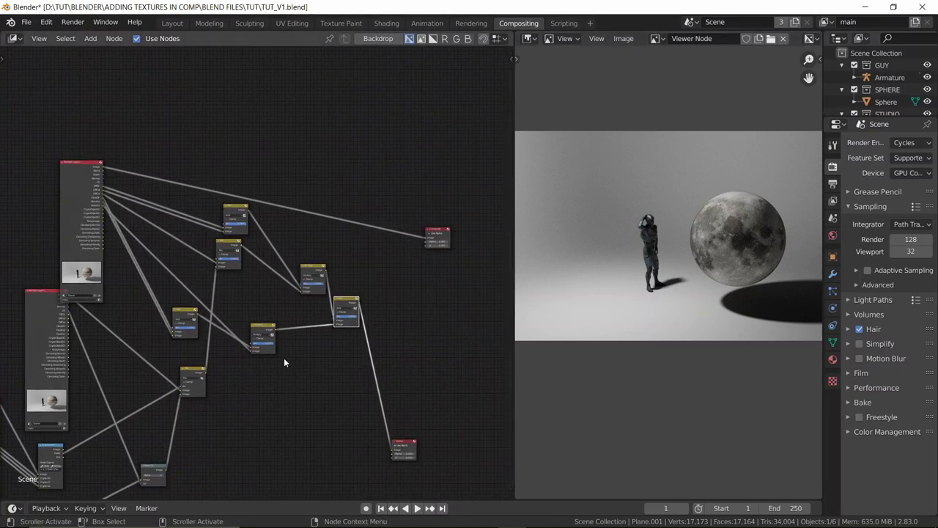
middle_drag(285, 358, 371, 367)
scroll(248, 280, up, 1)
scroll(299, 310, up, 2)
middle_drag(284, 294, 342, 244)
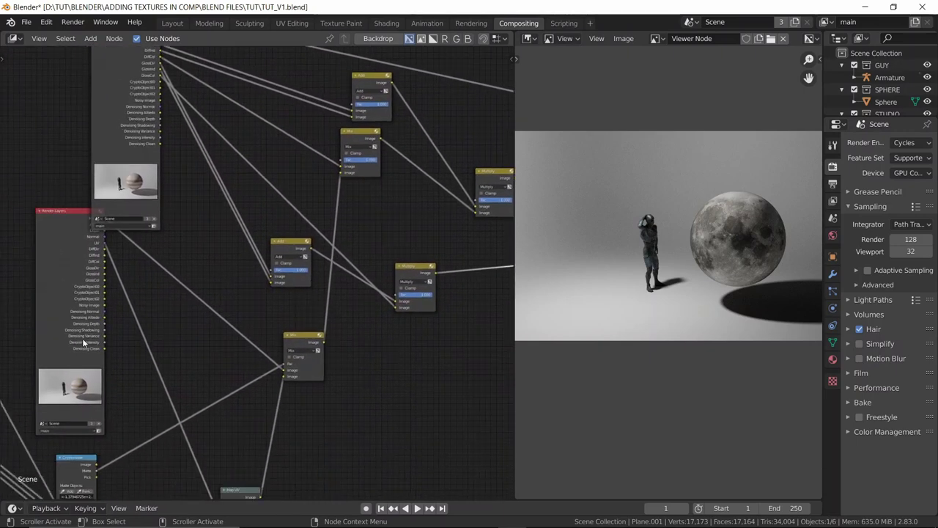
drag(64, 310, 26, 313)
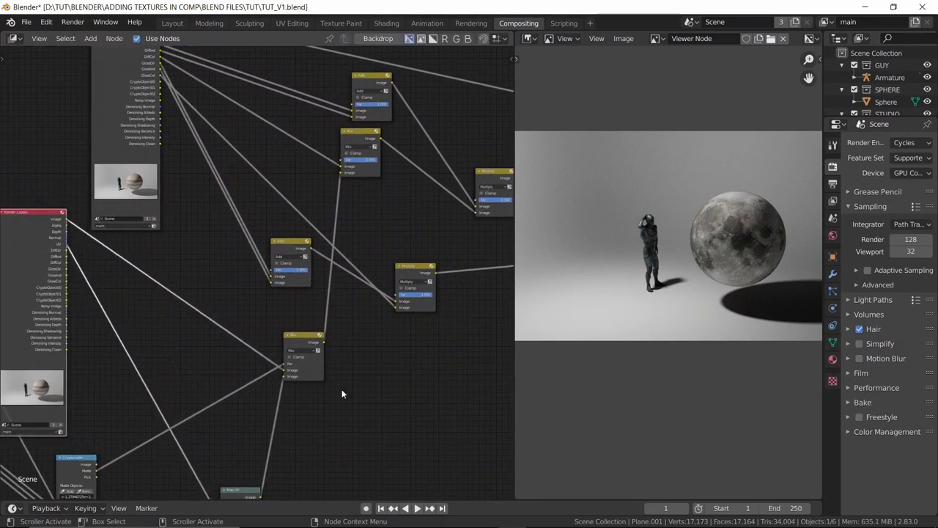
- Preview the middle Render Layers node in the Viewer, cycling its outputs from Image to Depth
ctrl+shift+click(48, 218)
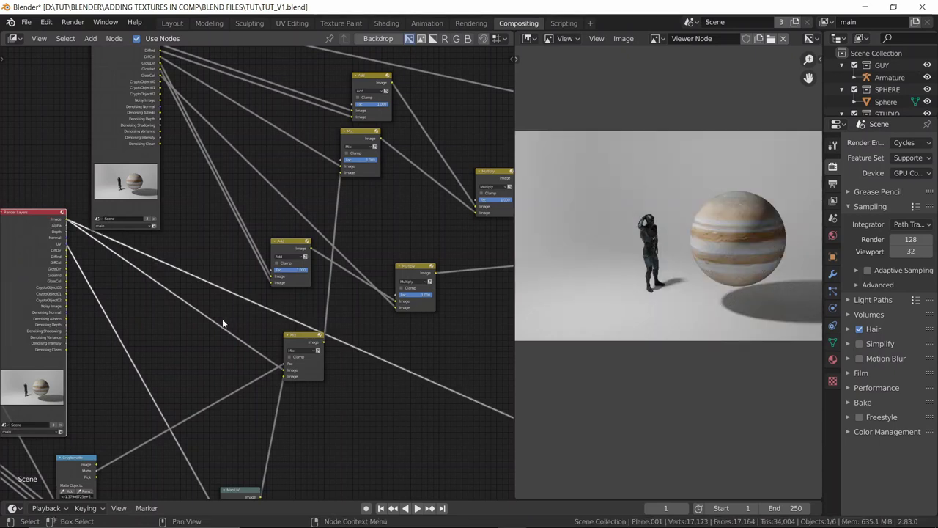
middle_drag(371, 286, 325, 366)
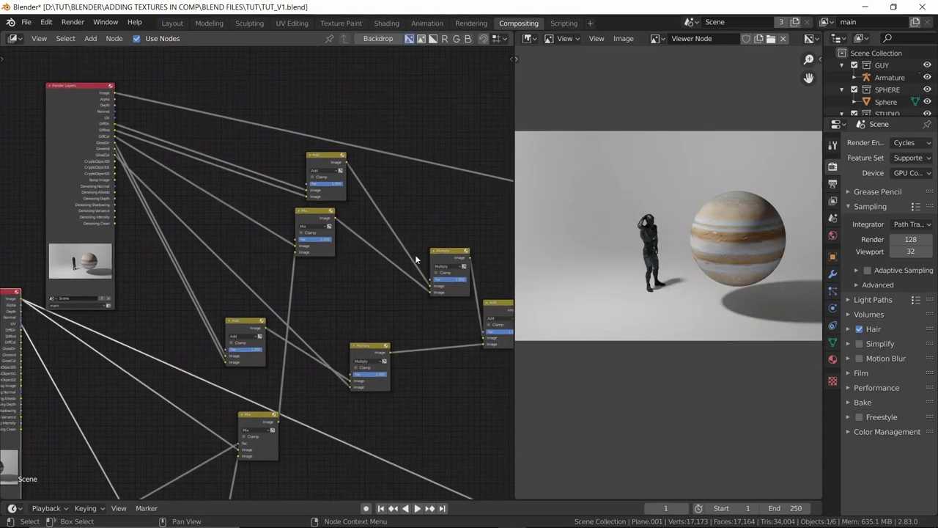
middle_drag(402, 275, 309, 239)
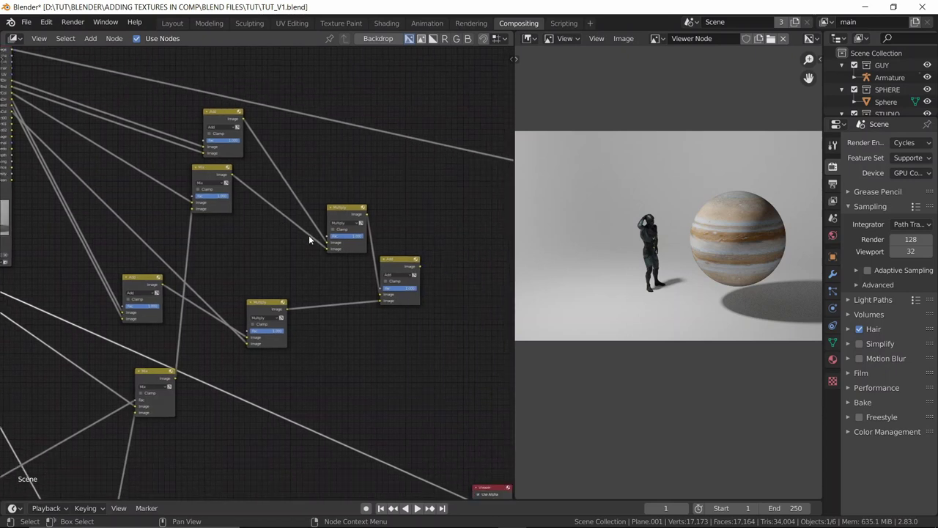
middle_drag(222, 312, 390, 290)
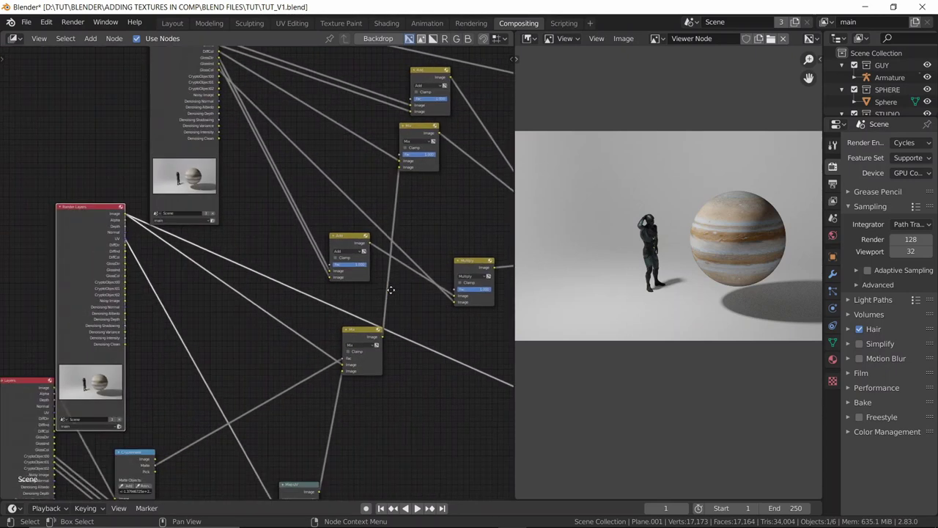
ctrl+shift+click(86, 212)
ctrl+shift+click(86, 213)
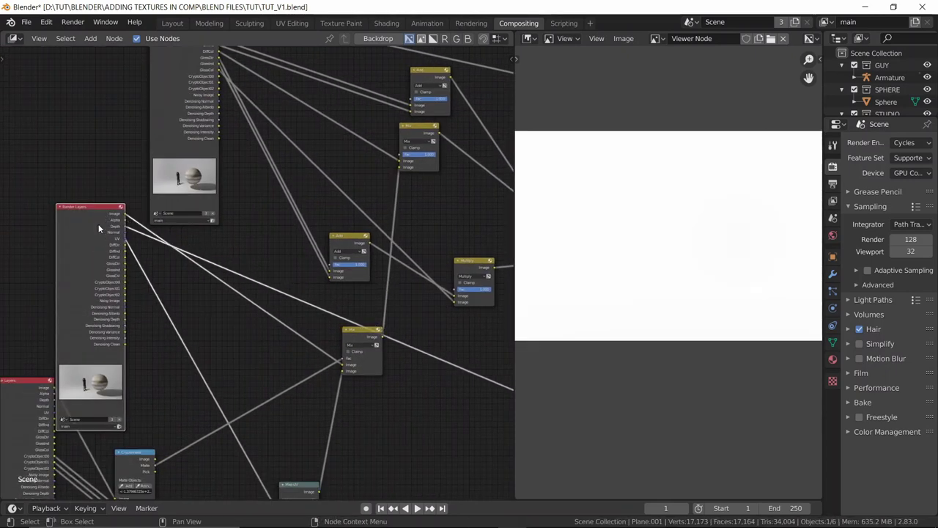
- Preview the lowest Render Layers node's image and move that node away from the middle Render Layers node
ctrl+shift+click(26, 400)
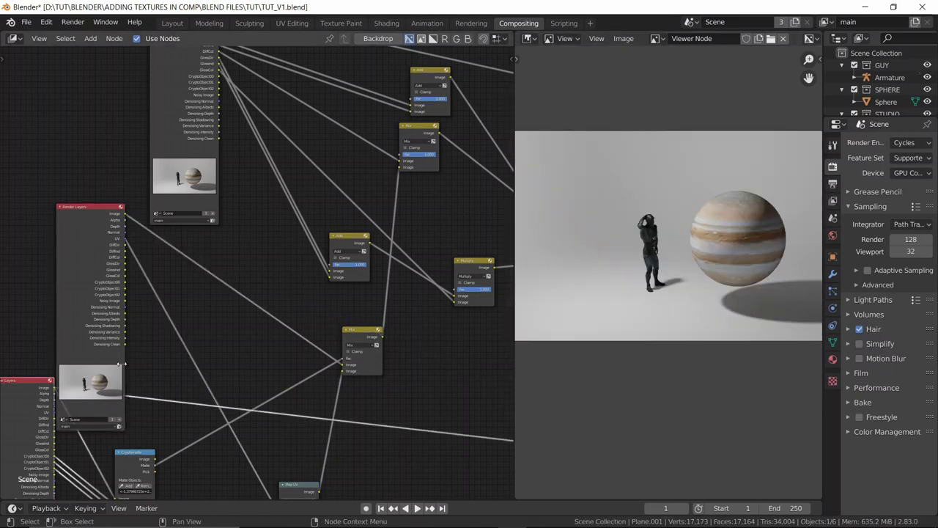
middle_drag(113, 366, 12, 315)
key(g)
click(35, 355)
scroll(236, 243, down, 2)
- Preview the final Add node and examine how the Render Layers and Mix nodes feed the rebuilt image
ctrl+shift+click(428, 205)
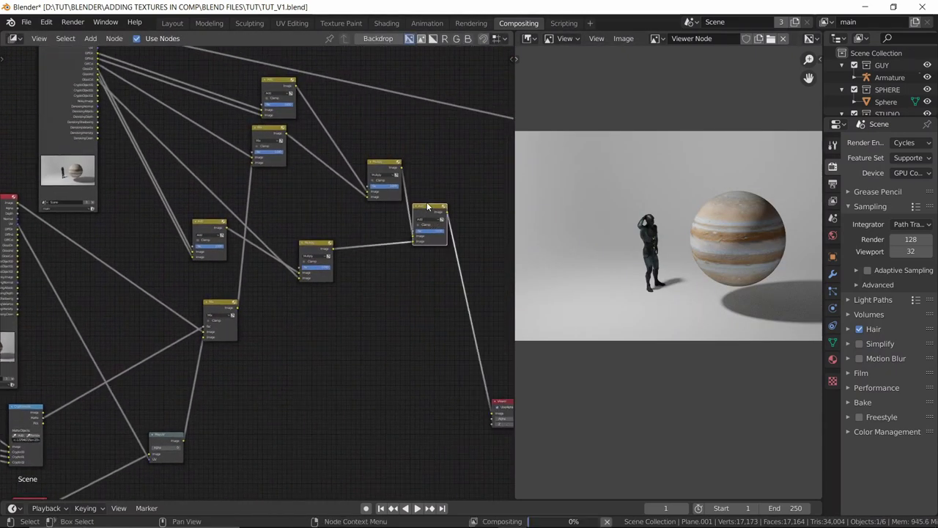
middle_drag(252, 220, 307, 307)
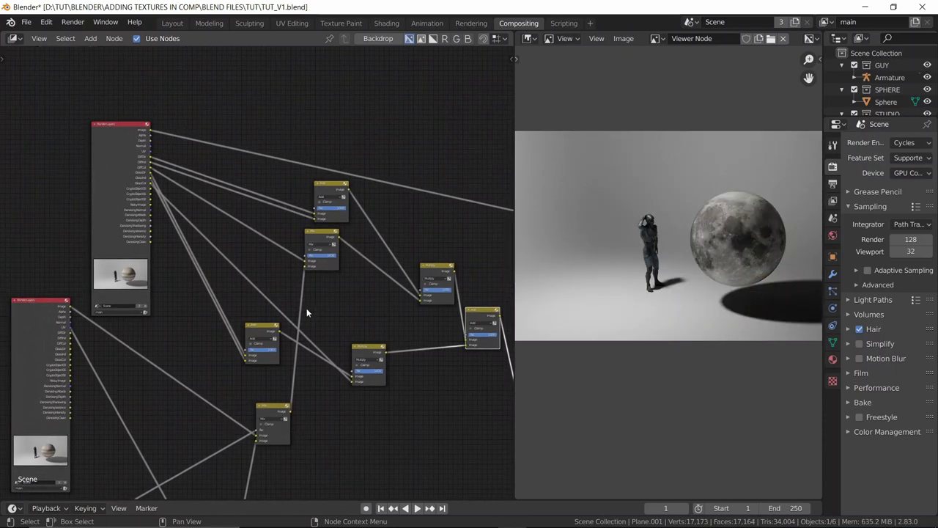
scroll(306, 307, up, 2)
middle_drag(250, 409, 294, 352)
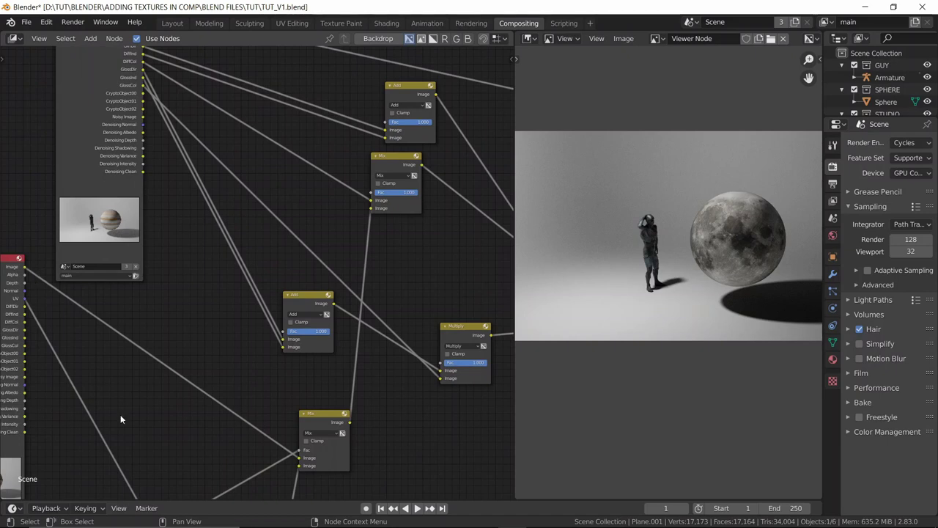
- Preview the diffuse Add node's lighting and the diffuse Multiply node that combines it with the moon colour
middle_drag(350, 325, 229, 354)
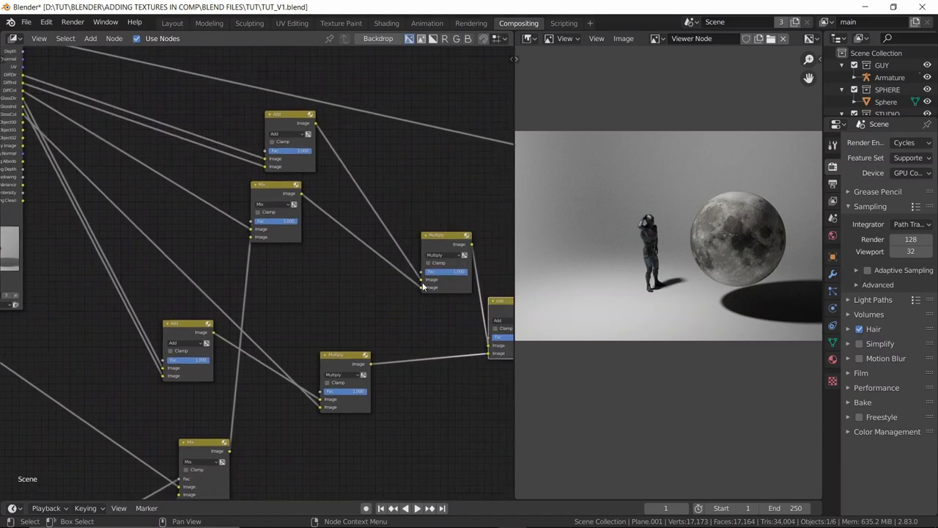
ctrl+shift+click(294, 123)
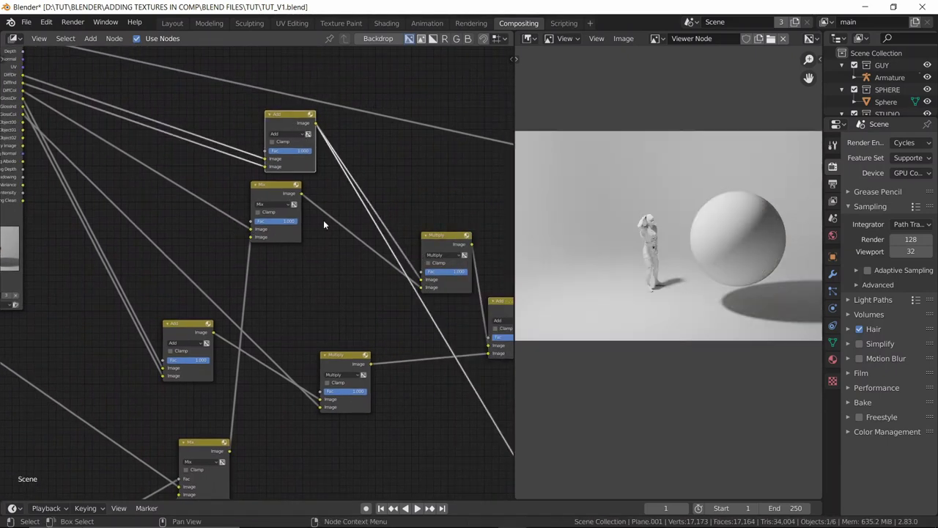
ctrl+shift+click(437, 236)
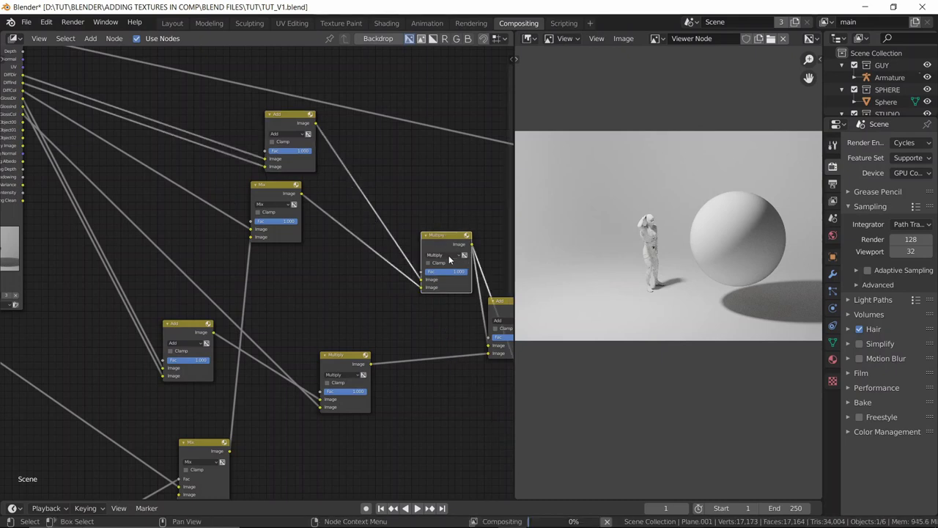
- Return the Viewer to the final Add node to show the complete moon composite
middle_drag(448, 255, 387, 246)
scroll(321, 218, down, 2)
middle_drag(321, 218, 255, 196)
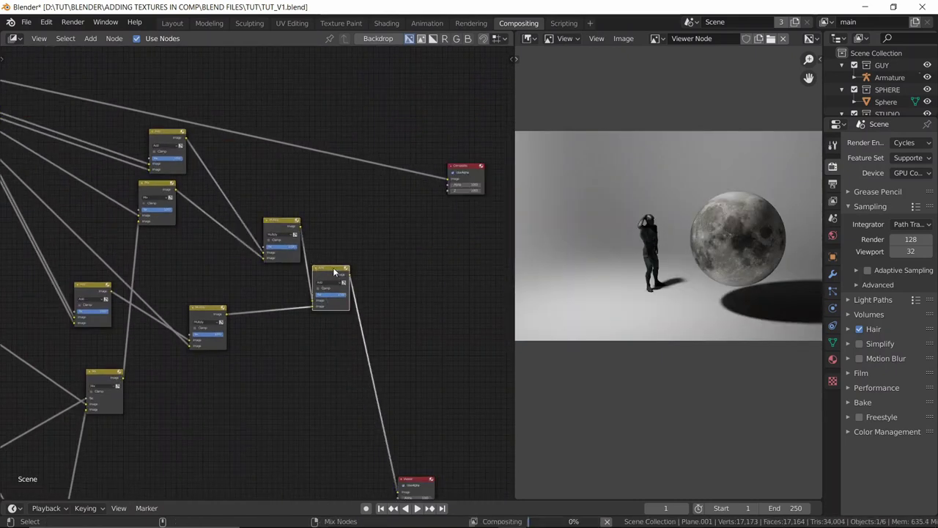
scroll(304, 344, down, 1)
middle_drag(304, 344, 376, 331)
scroll(376, 330, down, 1)
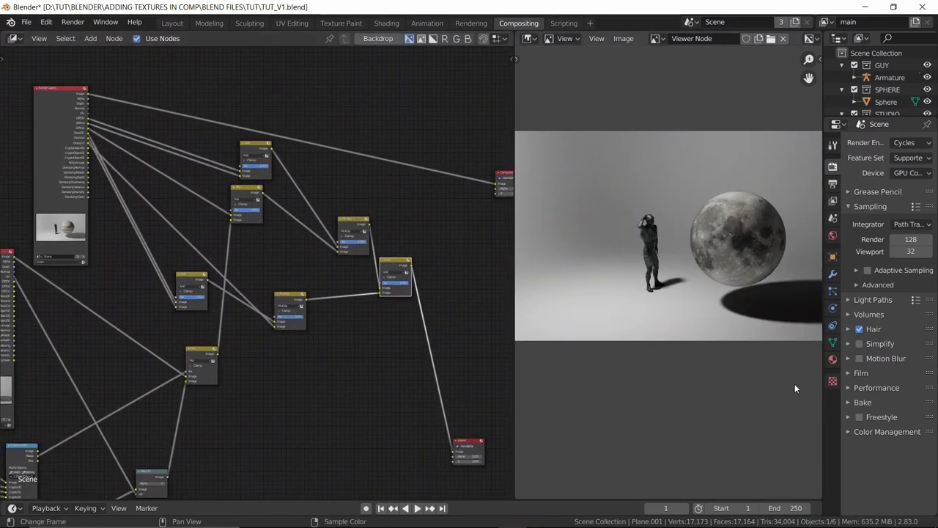
- Preview the middle Render Layers node's passes in the Viewer, going from Image through DiffDir and DiffInd to DiffCol
middle_drag(342, 383, 385, 366)
scroll(245, 229, up, 5)
middle_drag(250, 252, 281, 231)
middle_drag(221, 220, 277, 206)
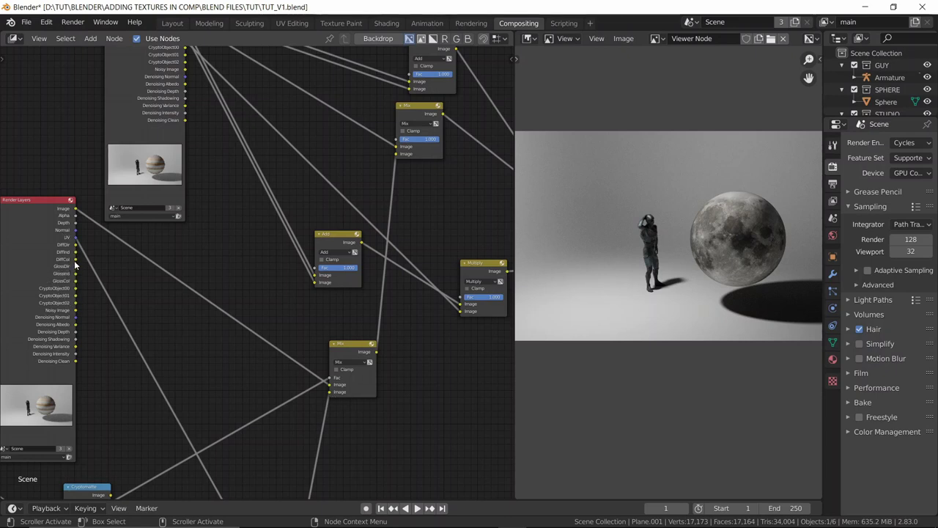
scroll(269, 148, down, 2)
middle_drag(363, 62, 326, 110)
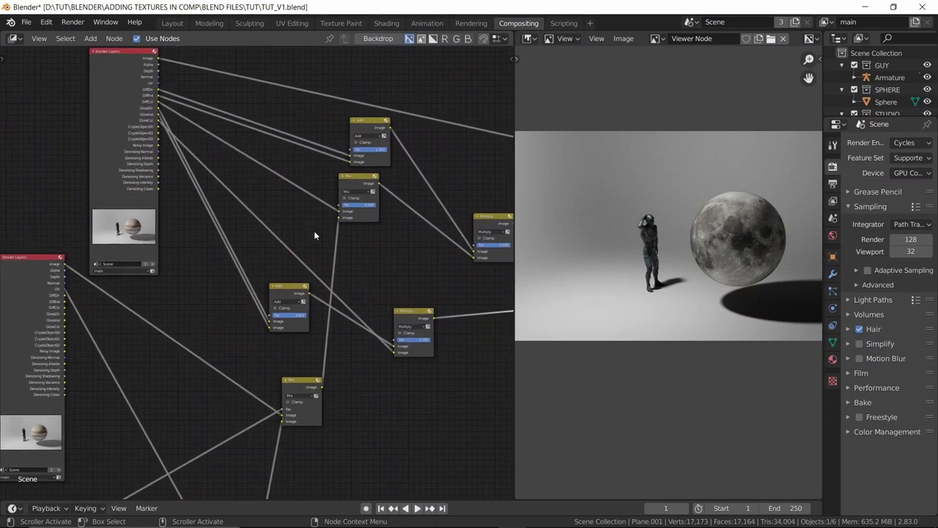
ctrl+shift+click(33, 281)
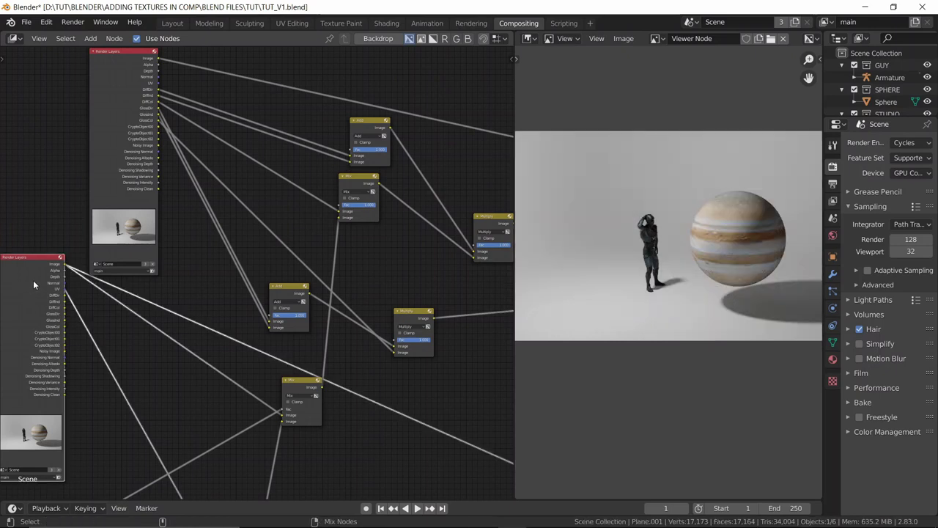
ctrl+shift+click(33, 282)
ctrl+shift+click(33, 281)
ctrl+shift+click(33, 281)
ctrl+shift+click(33, 283)
ctrl+shift+click(33, 282)
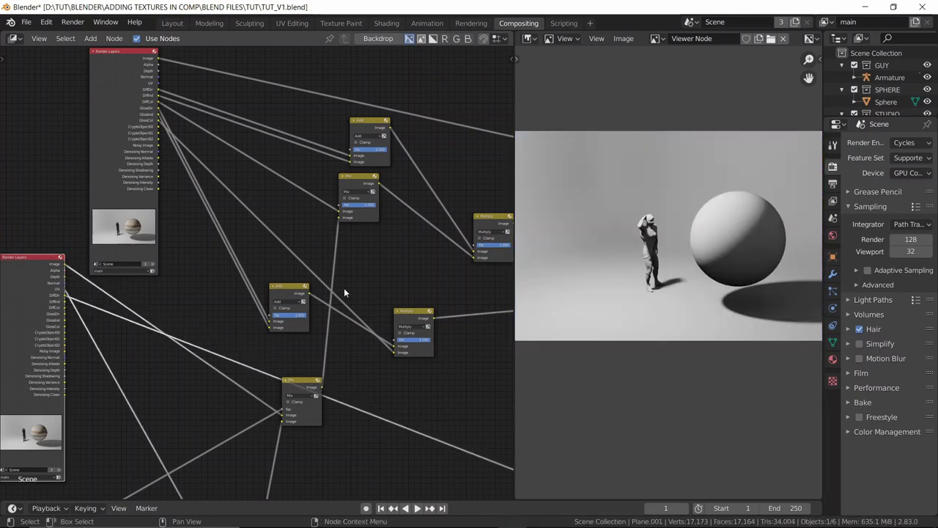
ctrl+shift+click(33, 306)
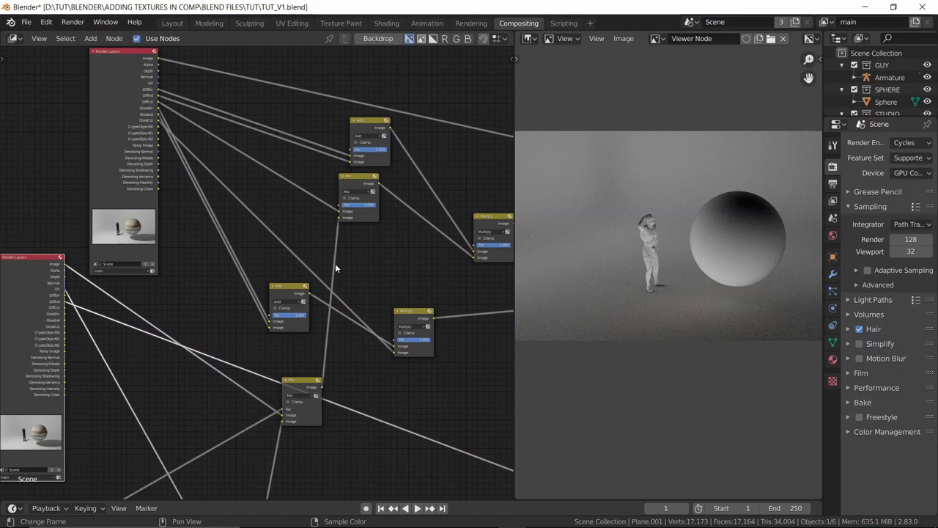
ctrl+shift+click(25, 290)
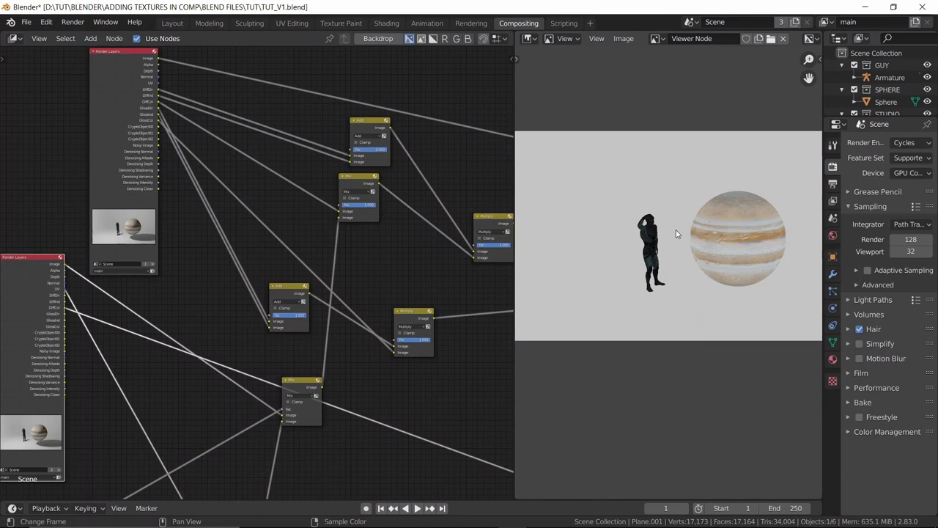
- Preview the lower Mix node and feed its first Image input from the middle Render Layers node's DiffCol pass instead of Image
middle_drag(200, 329, 252, 276)
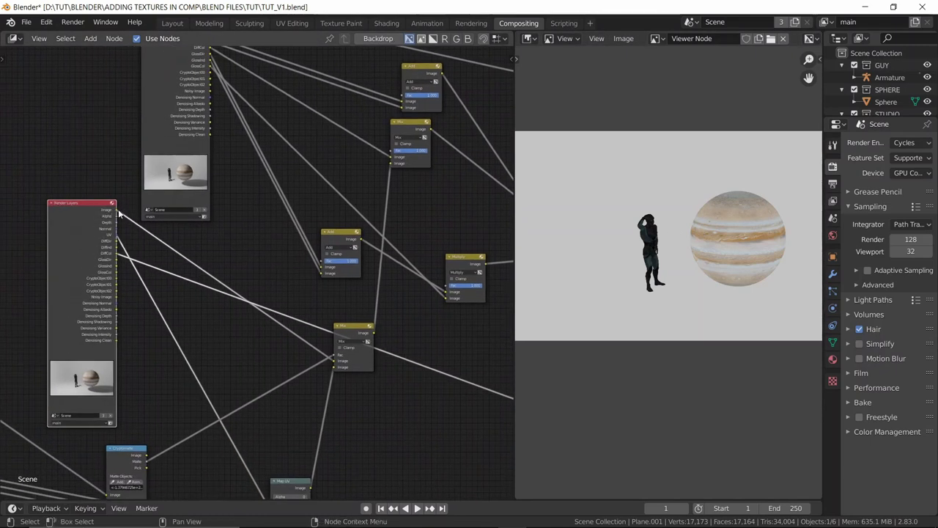
drag(119, 213, 191, 270)
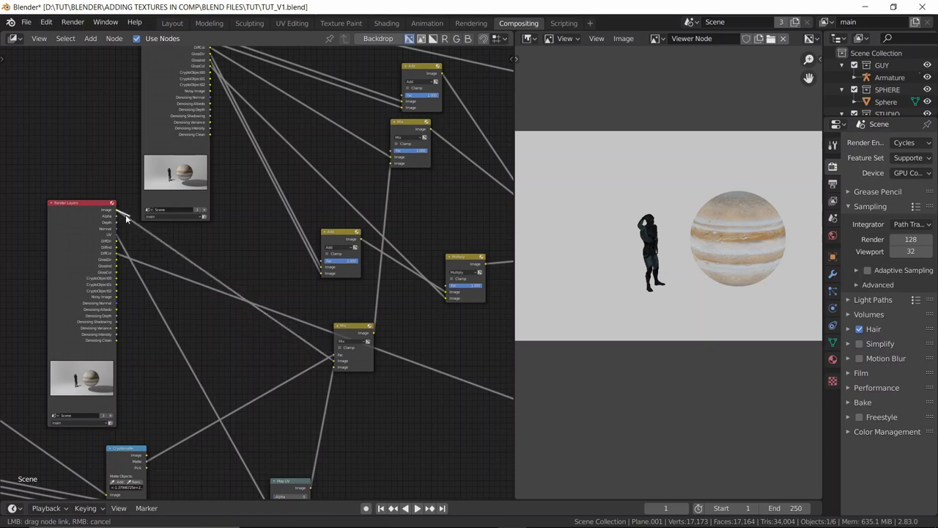
drag(126, 218, 340, 298)
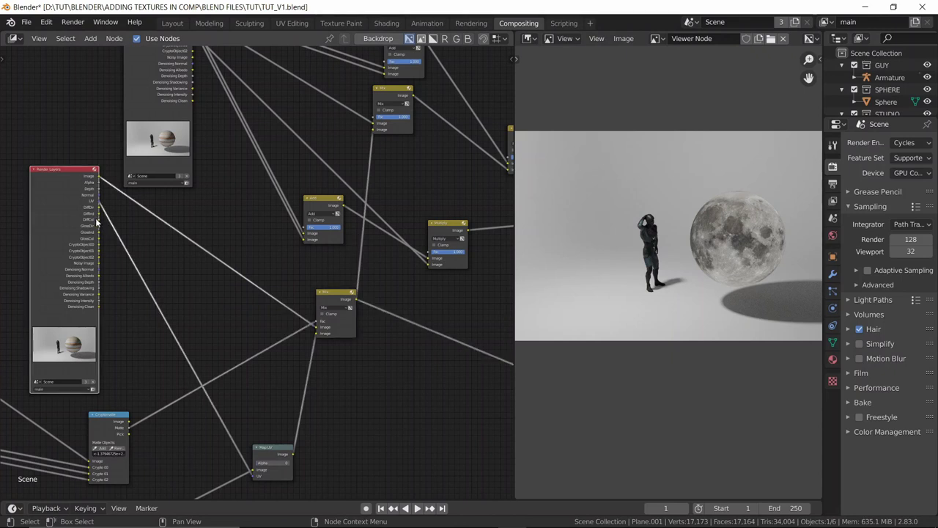
drag(97, 222, 102, 226)
drag(241, 294, 317, 327)
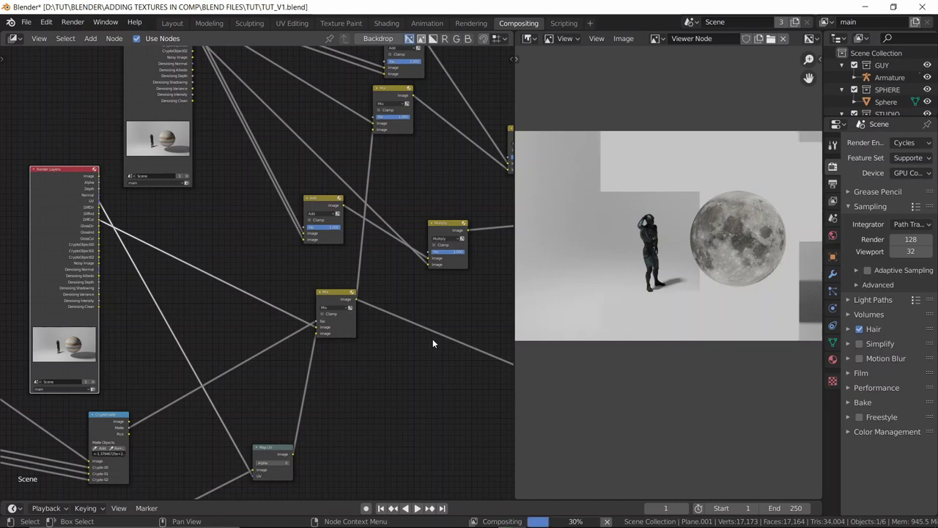
scroll(698, 199, up, 3)
middle_drag(706, 176, 638, 236)
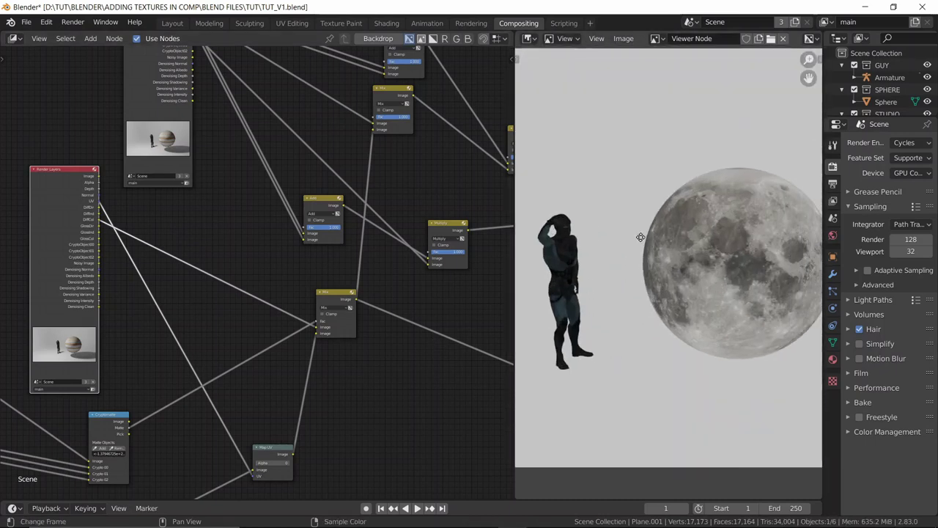
scroll(676, 192, down, 3)
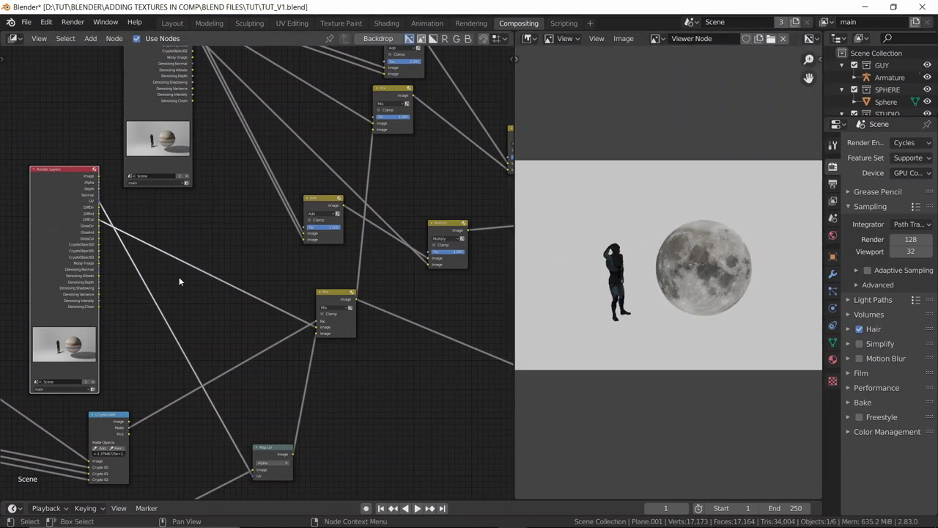
- Preview the final Add node and inspect the moon composite up close with the image viewer maximized
middle_drag(299, 277, 228, 320)
scroll(230, 319, down, 2)
middle_drag(345, 230, 249, 210)
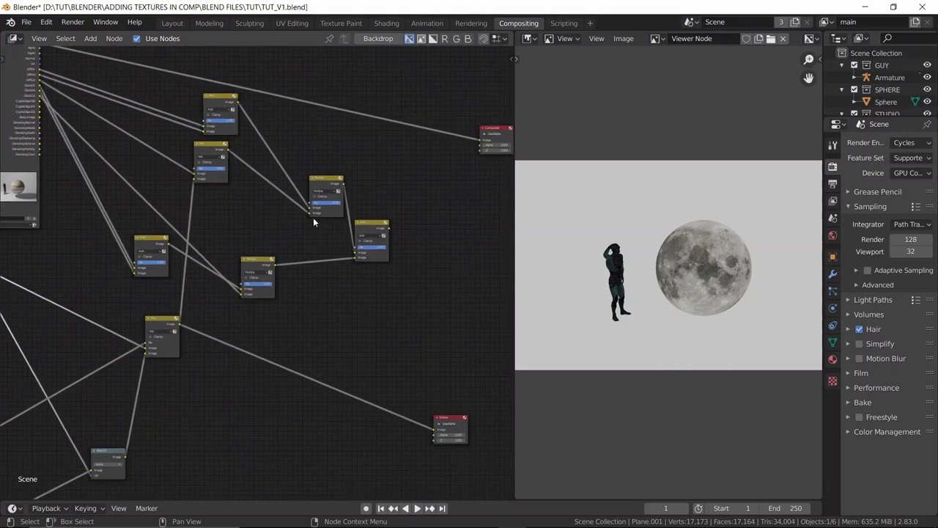
ctrl+shift+click(363, 228)
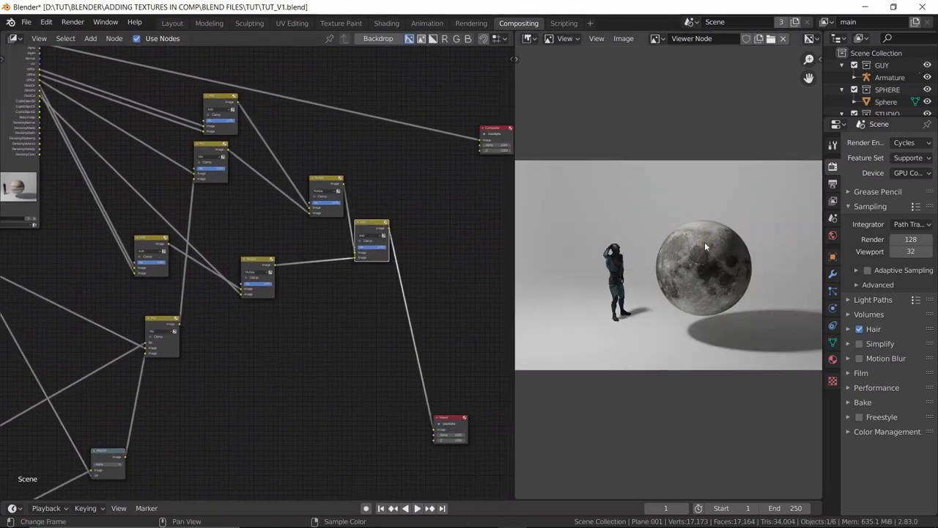
scroll(700, 241, up, 3)
scroll(641, 215, down, 3)
scroll(639, 209, up, 3)
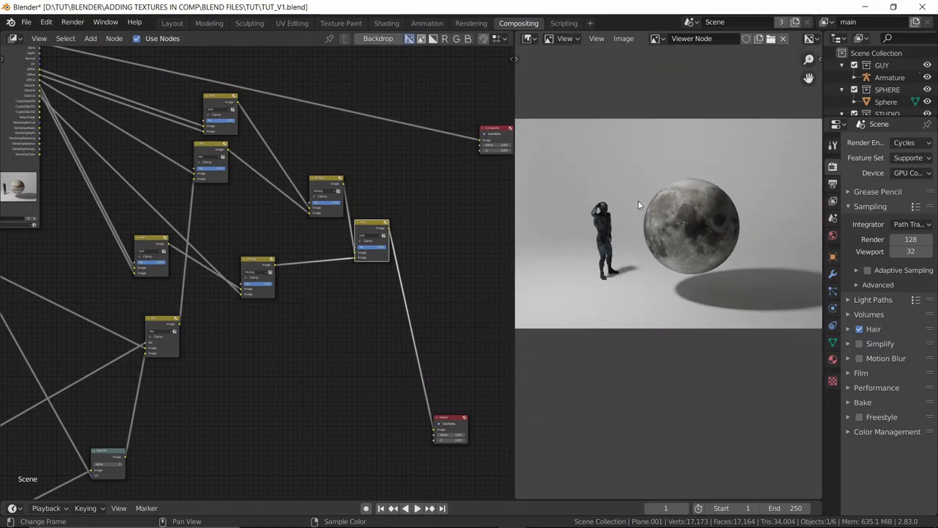
scroll(600, 174, down, 2)
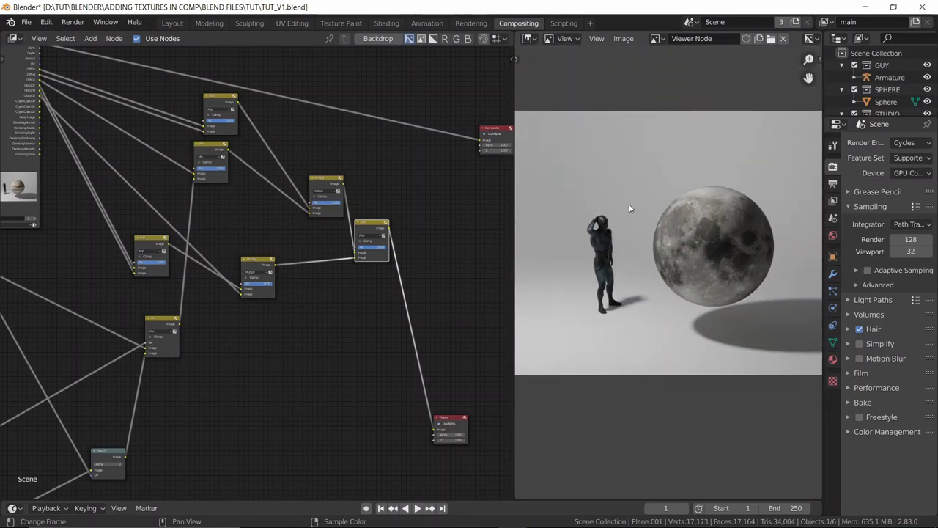
scroll(627, 225, up, 2)
key(ctrl+space)
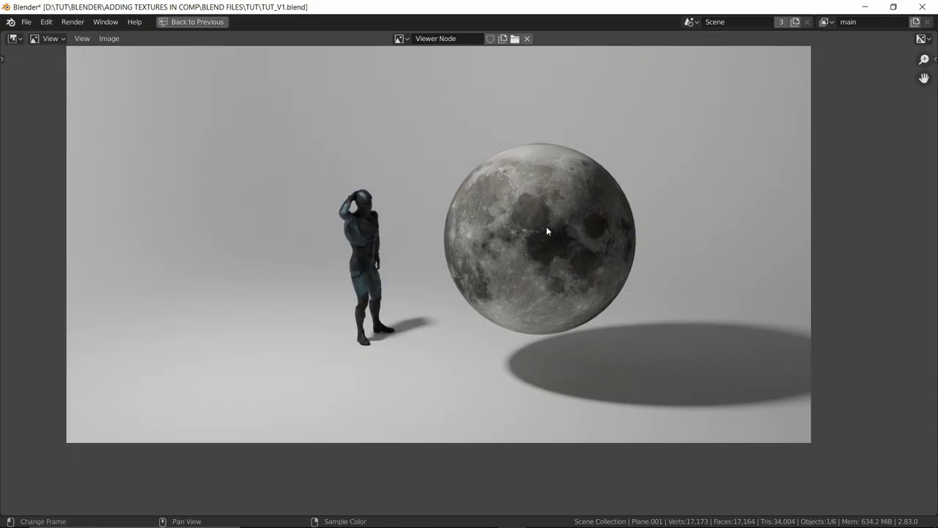
scroll(623, 148, up, 1)
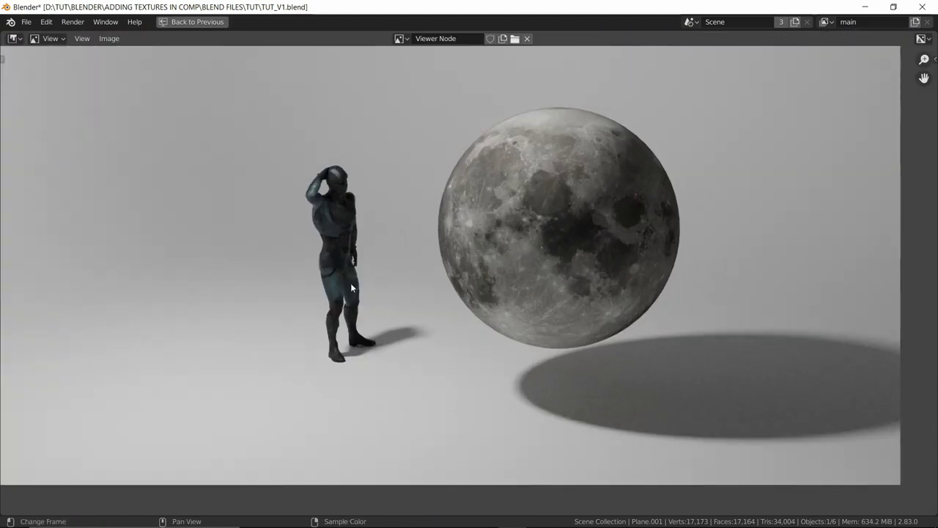
scroll(224, 170, down, 1)
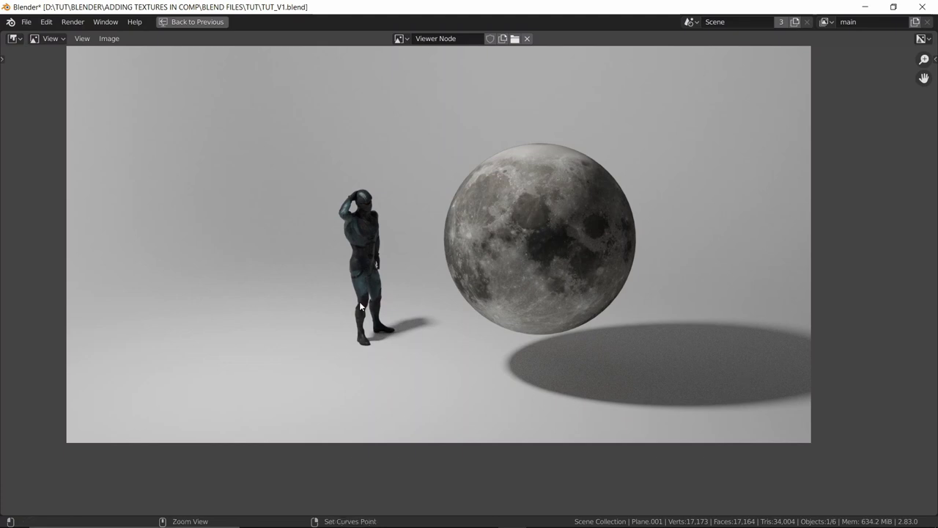
- Restore the editor layout and compare the upper Render Layers node's original image with the final Add node's composite
key(ctrl+space)
middle_drag(3, 51, 68, 108)
ctrl+shift+click(68, 106)
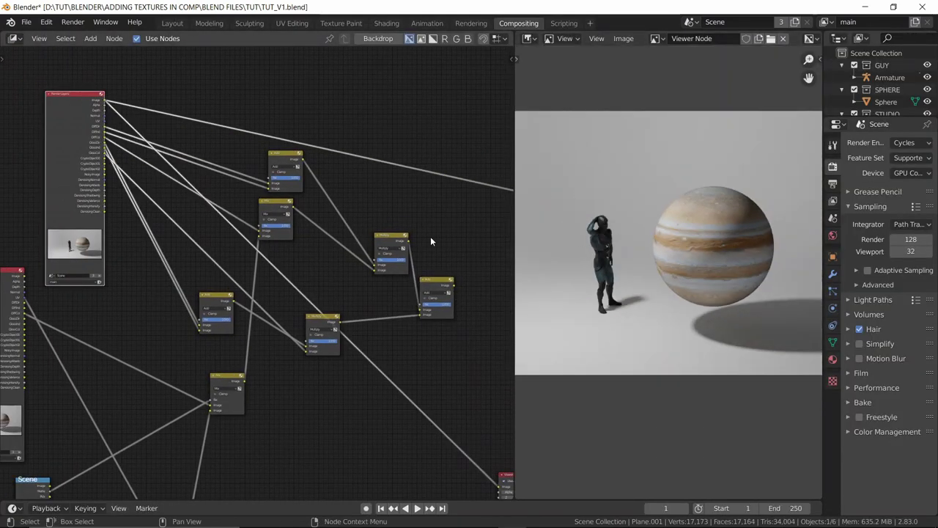
ctrl+shift+click(431, 284)
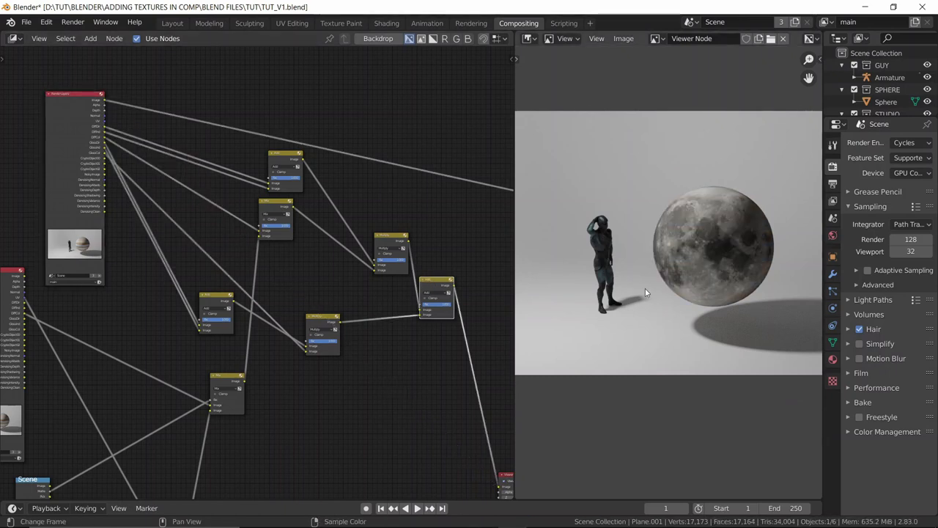
scroll(623, 266, down, 1)
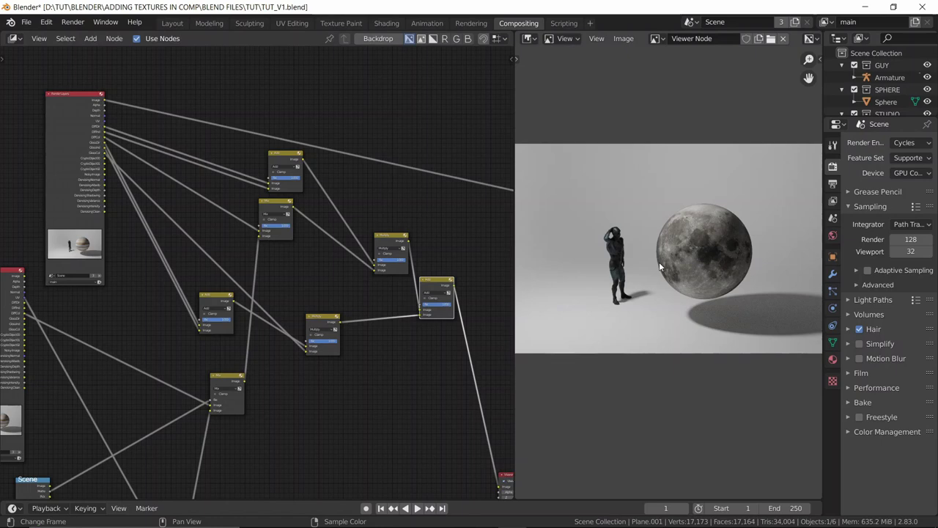
- Rearrange the three Render Layers nodes to leave clear space between them
middle_drag(361, 219, 405, 132)
drag(109, 85, 58, 63)
scroll(131, 92, down, 1)
scroll(131, 93, down, 1)
middle_drag(131, 93, 225, 158)
drag(201, 140, 192, 70)
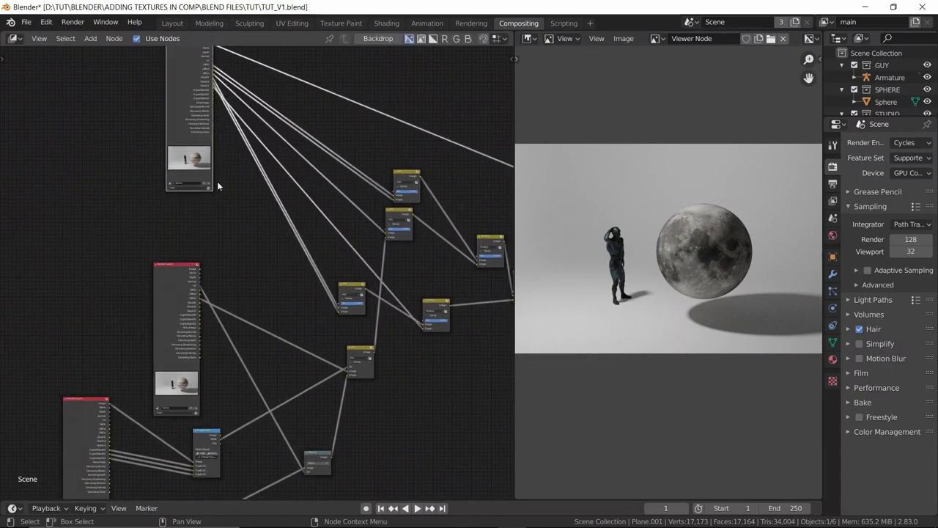
middle_drag(217, 182, 227, 85)
drag(184, 192, 117, 171)
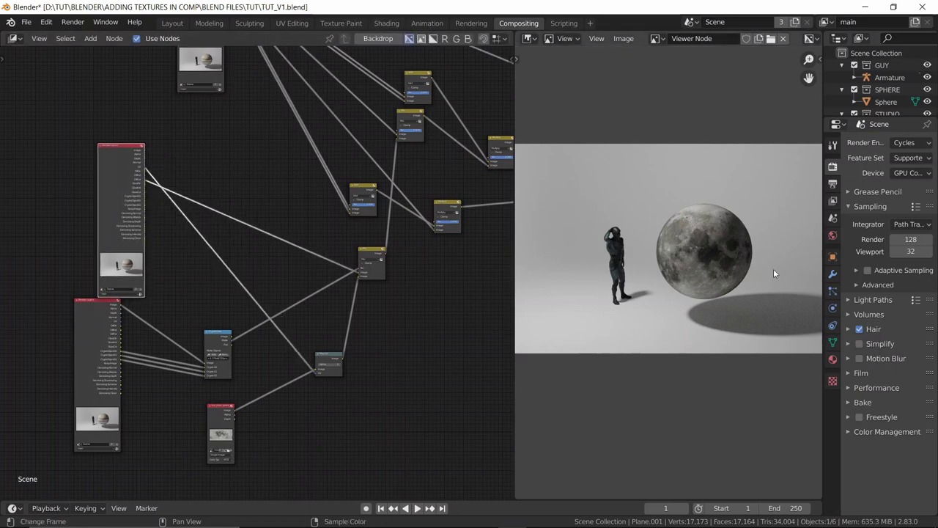
drag(98, 323, 128, 356)
mouse_move(112, 213)
mouse_down()
mouse_move(121, 234)
mouse_move(126, 225)
mouse_up()
drag(134, 377, 127, 429)
drag(135, 214, 125, 247)
- Duplicate the upper Render Layers node and place the copy in the empty area beside it
middle_drag(211, 126, 239, 172)
scroll(217, 194, down, 2)
scroll(218, 198, up, 3)
click(220, 78)
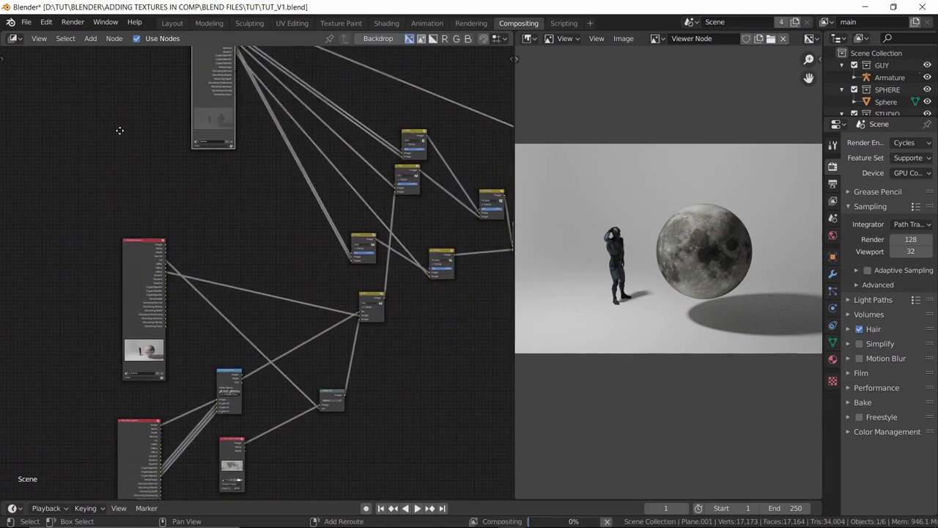
key(shift+d)
click(75, 162)
middle_drag(162, 184, 230, 239)
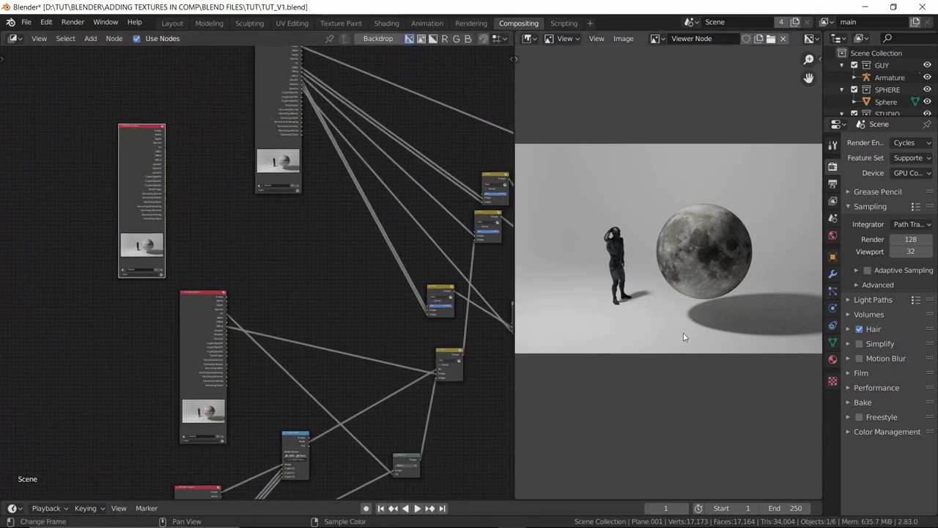
- Add a Separate RGBA node beside the duplicated Render Layers node
scroll(126, 163, up, 2)
middle_drag(127, 163, 188, 210)
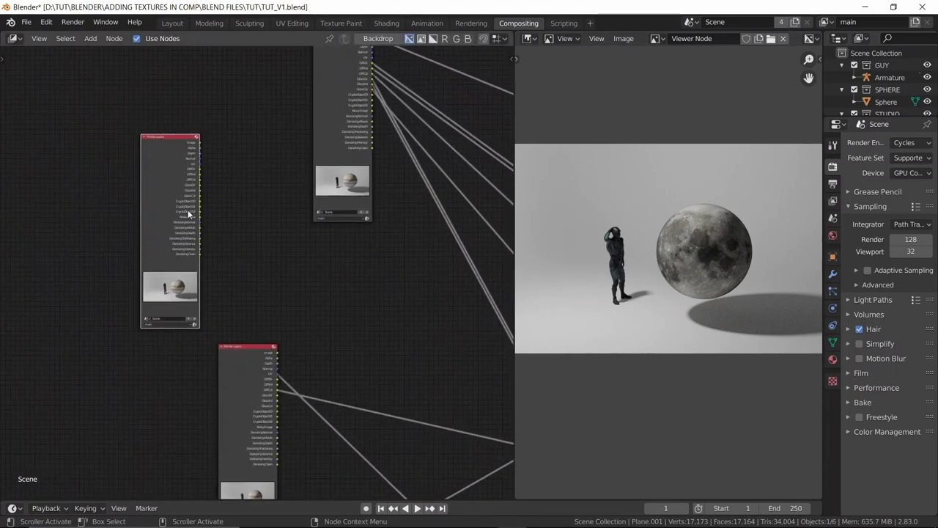
scroll(190, 198, up, 2)
middle_drag(94, 175, 112, 220)
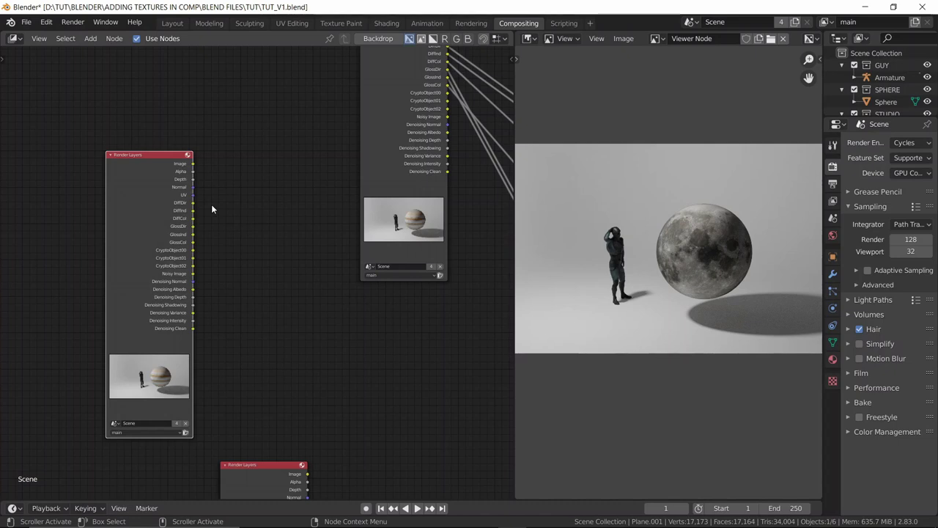
scroll(301, 290, up, 1)
key(shift+a)
click(280, 275)
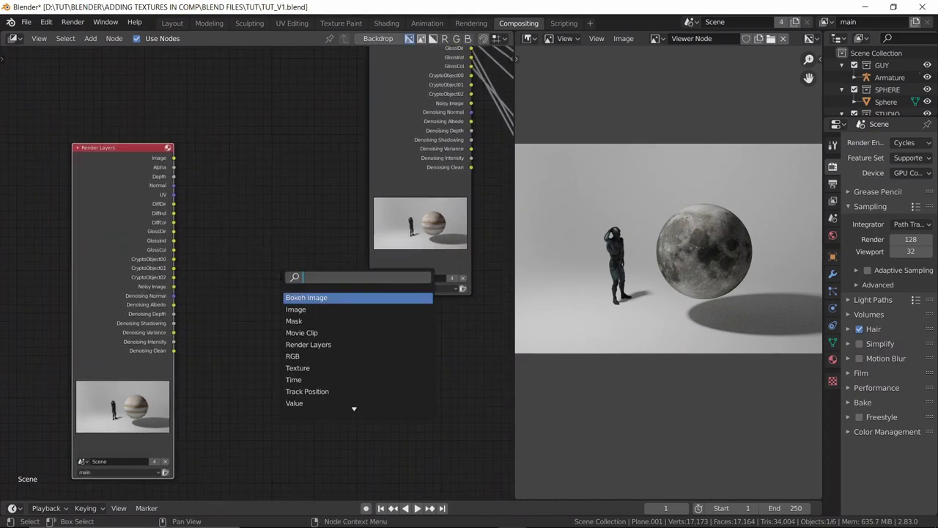
text(sep)
key(Down)
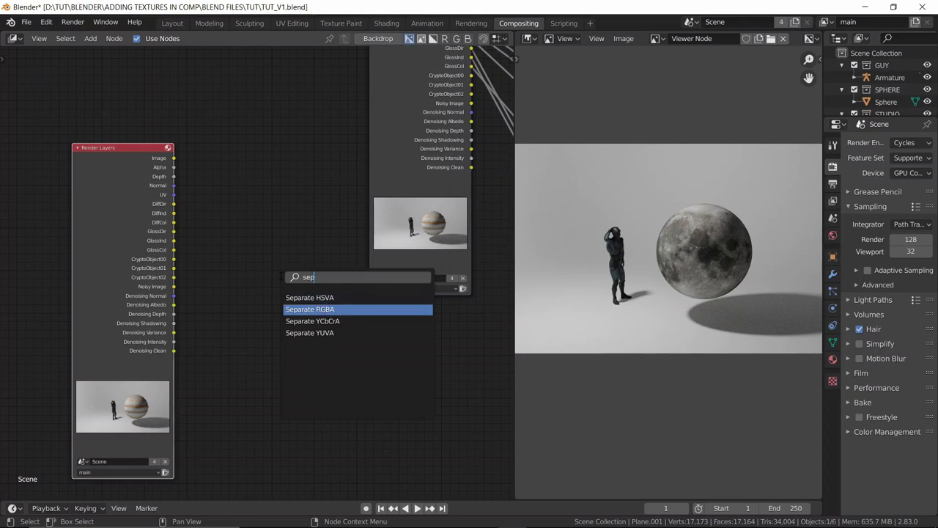
key(Return)
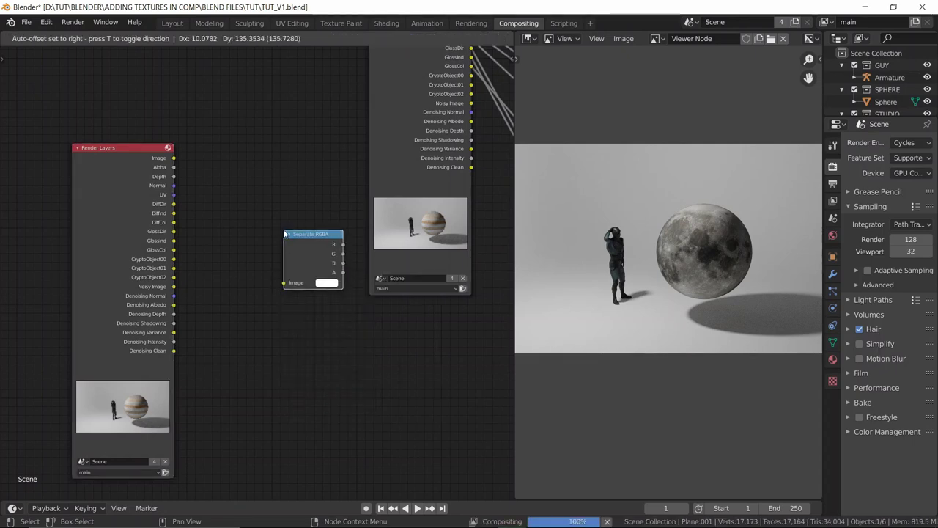
click(286, 184)
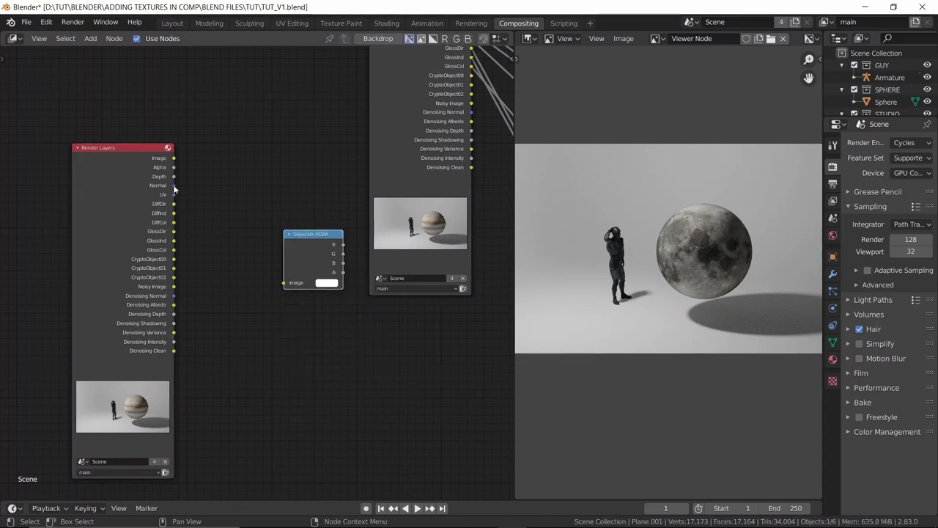
- Connect the duplicated Render Layers node's Normal pass to the Separate RGBA node's Image input and preview its R channel
drag(174, 186, 256, 320)
ctrl+shift+click(257, 319)
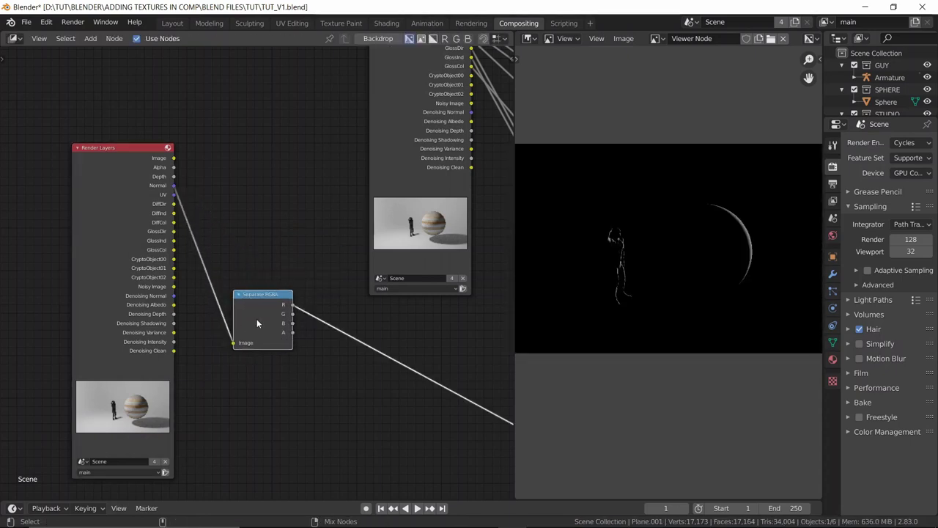
scroll(685, 257, up, 3)
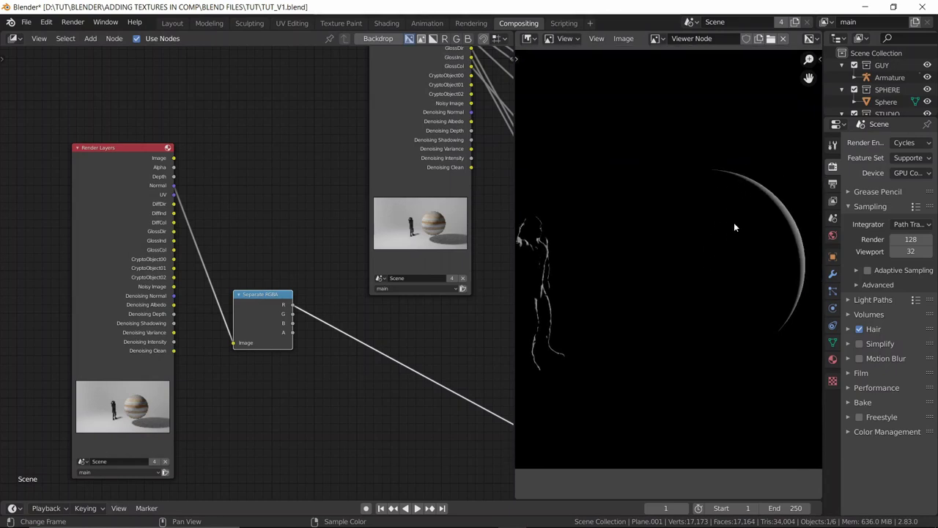
middle_drag(743, 219, 673, 239)
scroll(669, 272, down, 3)
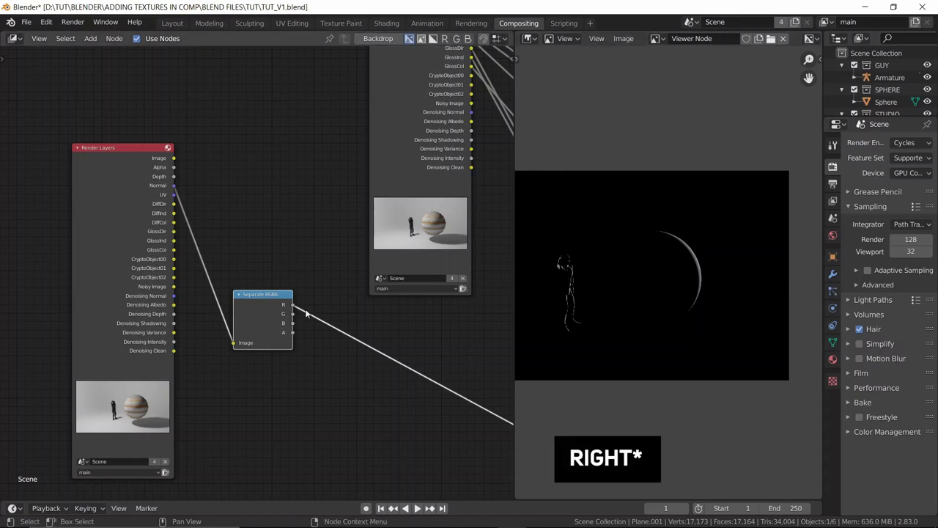
- Preview the Separate RGBA node's G channel and then its B channel in the viewer
ctrl+drag(292, 304, 293, 314)
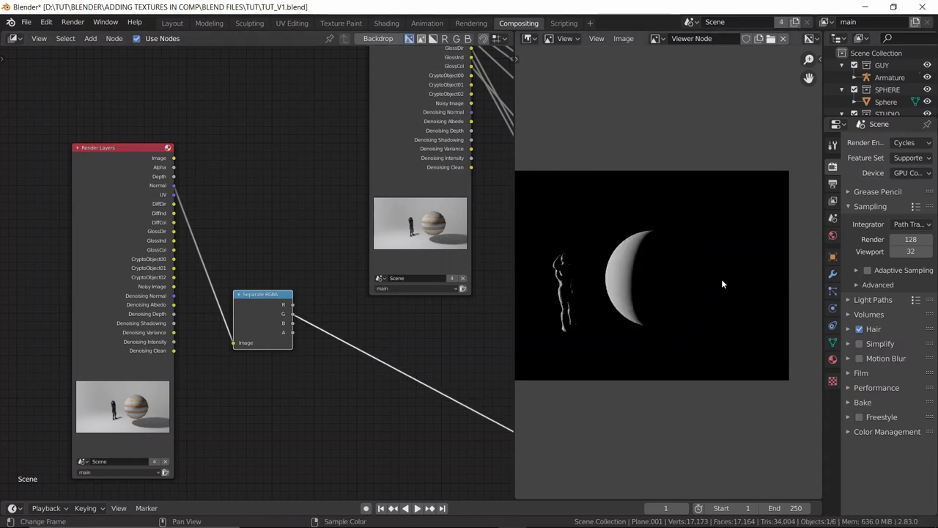
ctrl+shift+click(272, 315)
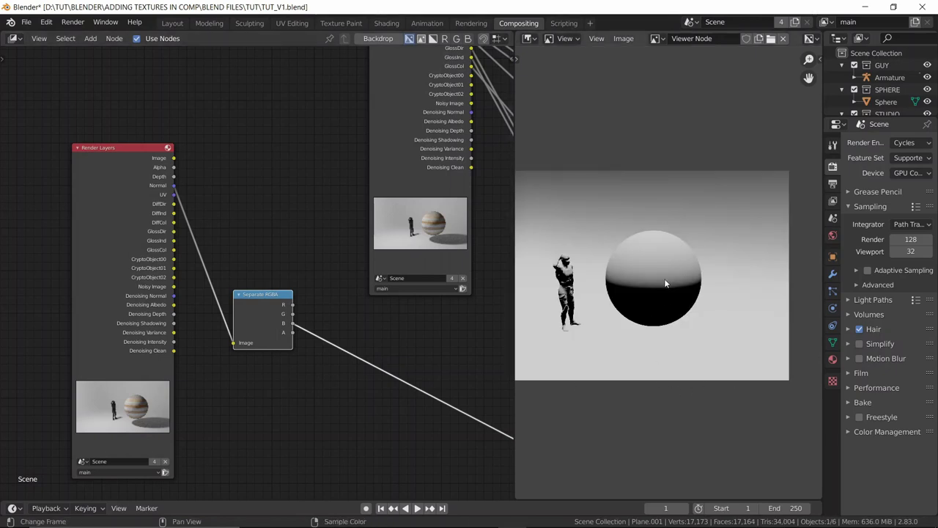
- Move the Add node that combines the glossy passes slightly away from the viewer link crossing it
scroll(292, 322, down, 4)
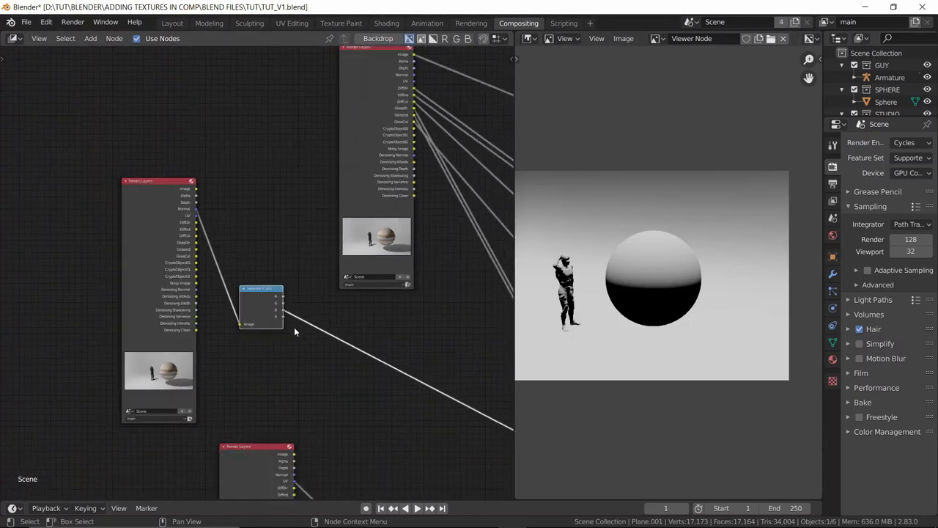
middle_drag(296, 329, 216, 210)
middle_drag(378, 321, 231, 266)
scroll(250, 220, down, 3)
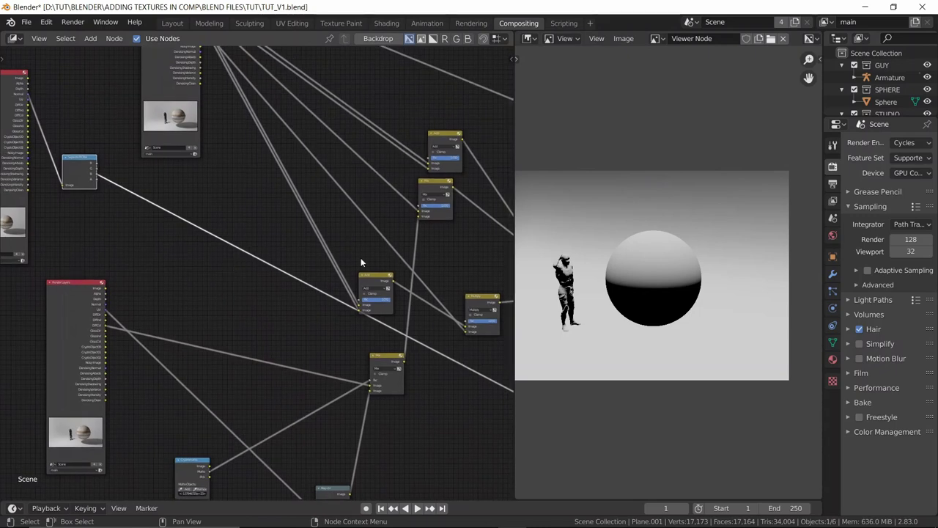
drag(367, 278, 353, 247)
middle_drag(312, 338, 324, 220)
scroll(325, 256, down, 1)
scroll(218, 171, up, 1)
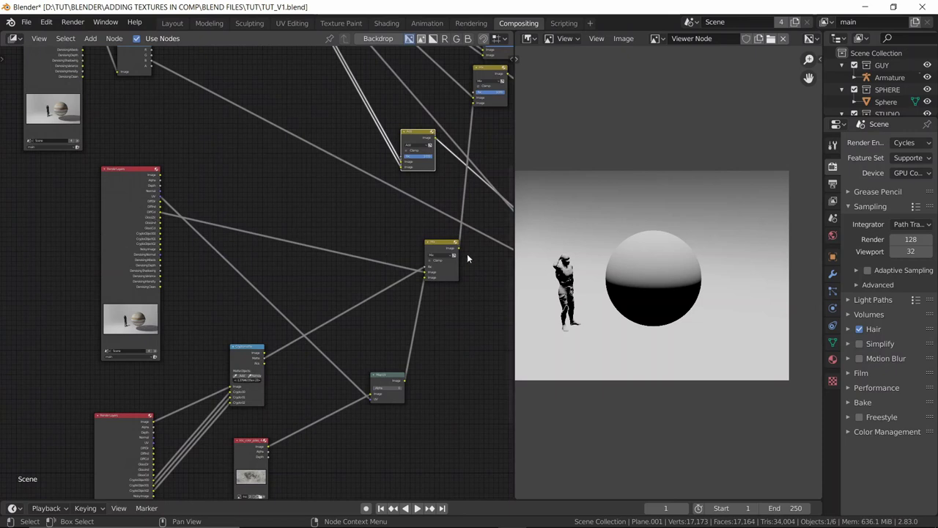
- Preview the DiffCol pass of the Render Layers node feeding the Mix node, followed by the Map UV node's moon texture
ctrl+shift+click(130, 219)
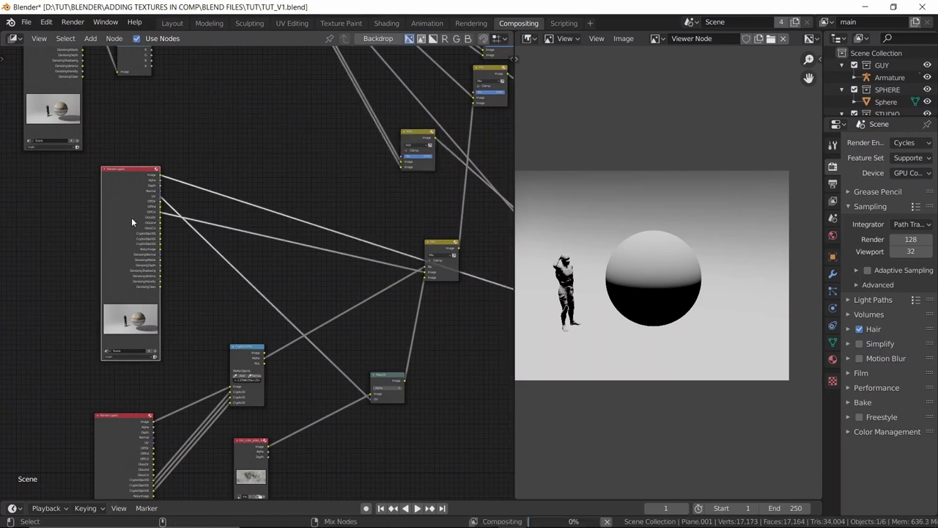
ctrl+shift+click(131, 217)
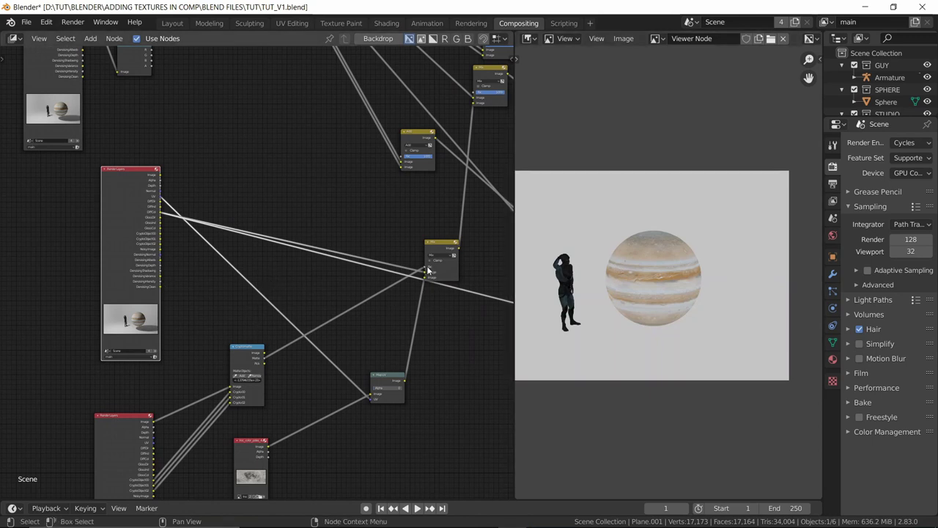
ctrl+shift+click(374, 383)
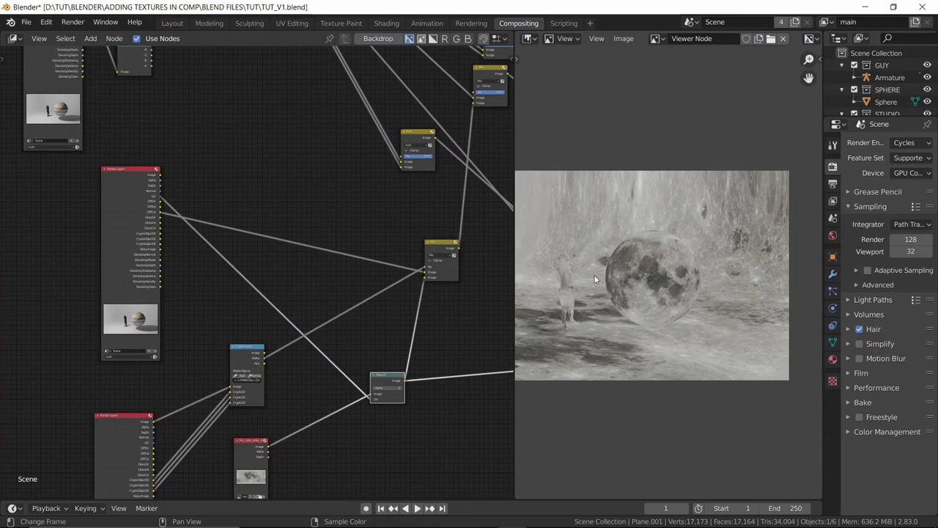
- Move the Cryptomatte node and its Render Layers node farther from the Mix node to free up space
drag(241, 355, 222, 352)
drag(124, 434, 48, 414)
drag(220, 354, 200, 374)
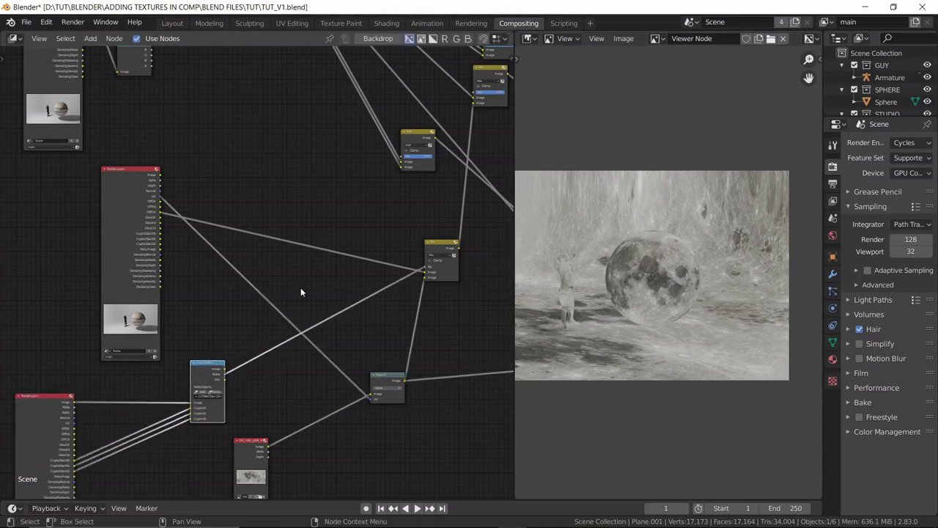
- Bring the Separate RGBA node closer to the Cryptomatte and Mix nodes
scroll(300, 287, down, 1)
middle_drag(302, 275, 310, 298)
drag(146, 114, 268, 190)
middle_drag(291, 210, 278, 210)
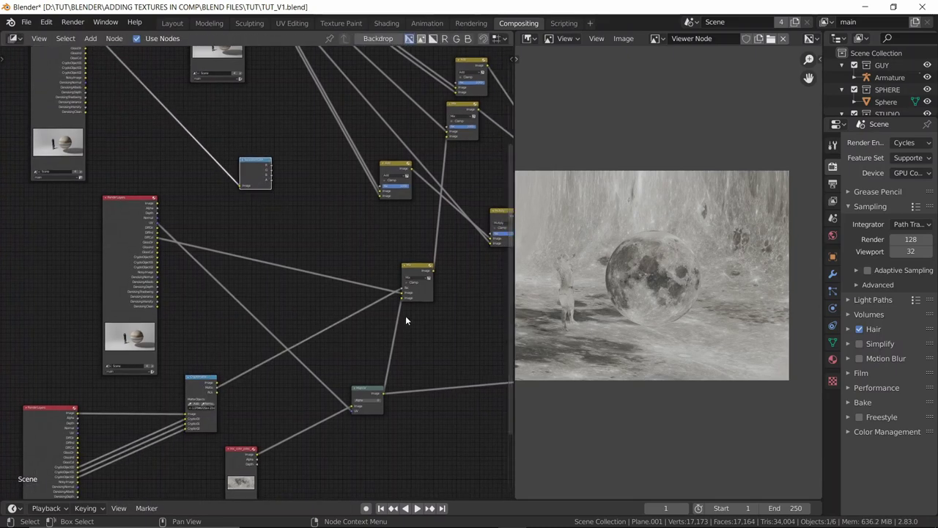
- Preview the repositioned Separate RGBA node's B channel
scroll(183, 411, up, 2)
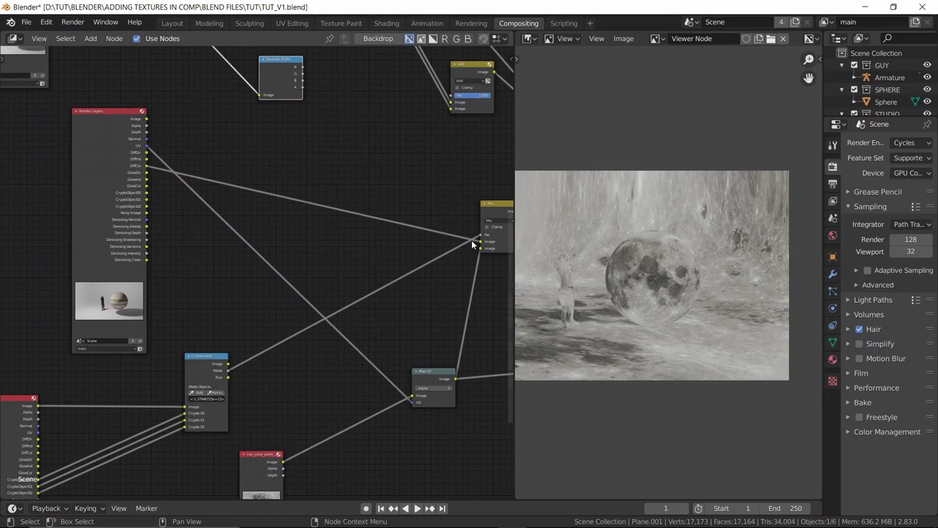
mouse_move(302, 80)
mouse_down()
mouse_move(281, 146)
mouse_move(305, 62)
mouse_up()
ctrl+shift+click(280, 69)
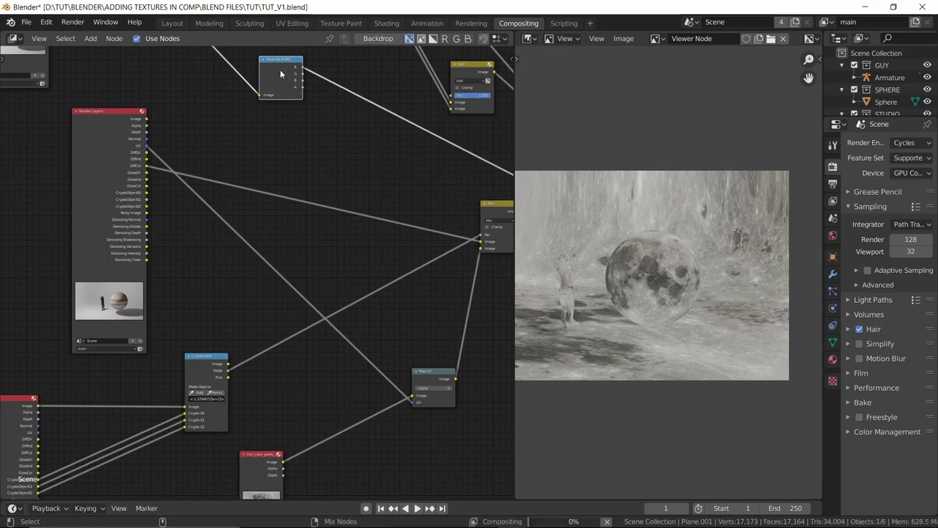
- Insert a new Mix node on the link between the Cryptomatte Matte output and the existing Mix node's Fac
key(shift+a)
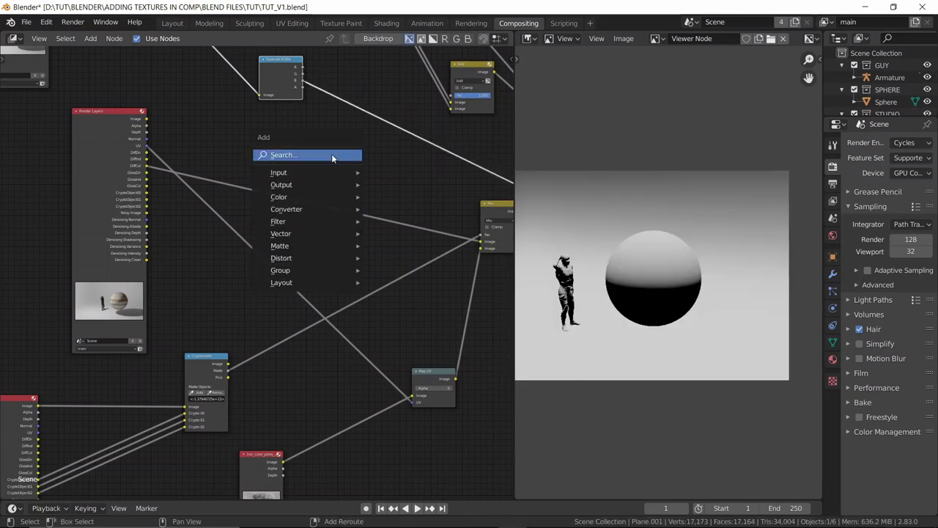
text(mix)
key(Return)
click(332, 155)
drag(332, 155, 358, 251)
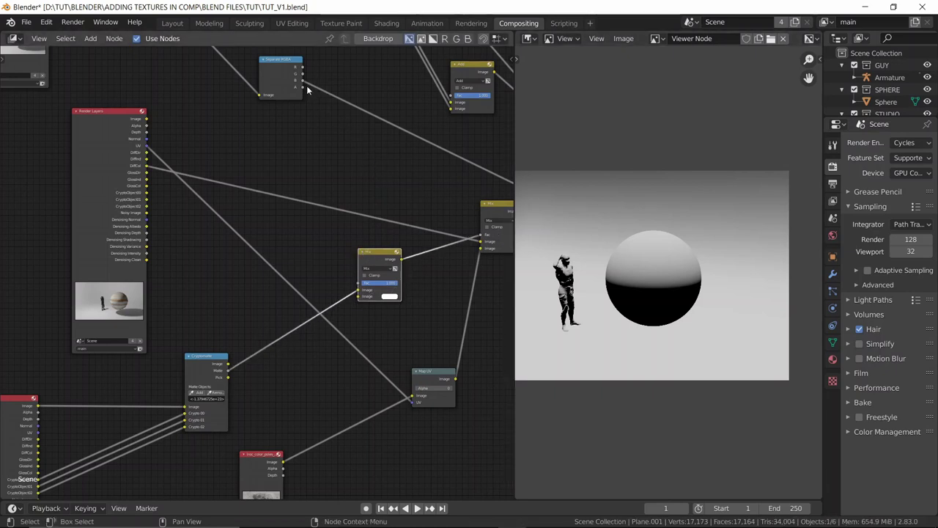
- Connect the Separate RGBA B channel to the new Mix node's second Image input and set its blending mode to Multiply
drag(302, 80, 318, 119)
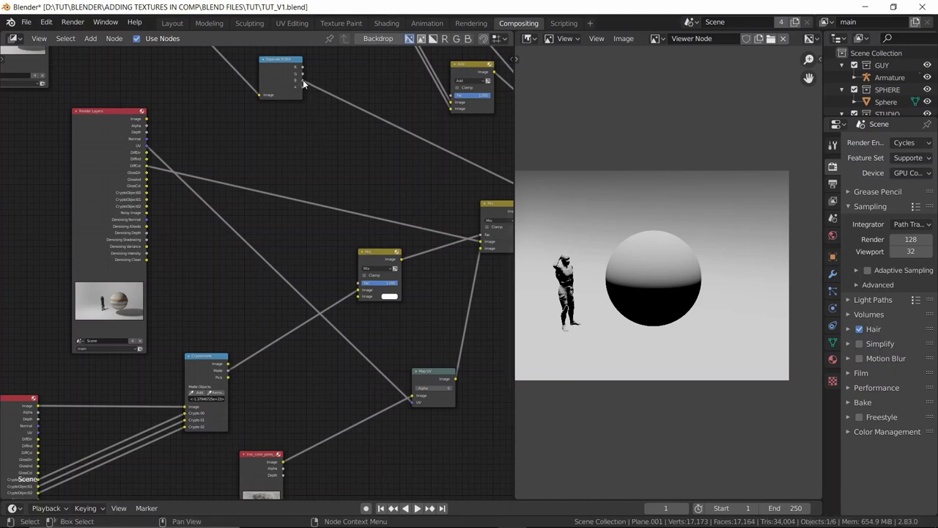
drag(302, 80, 357, 297)
scroll(357, 287, up, 2)
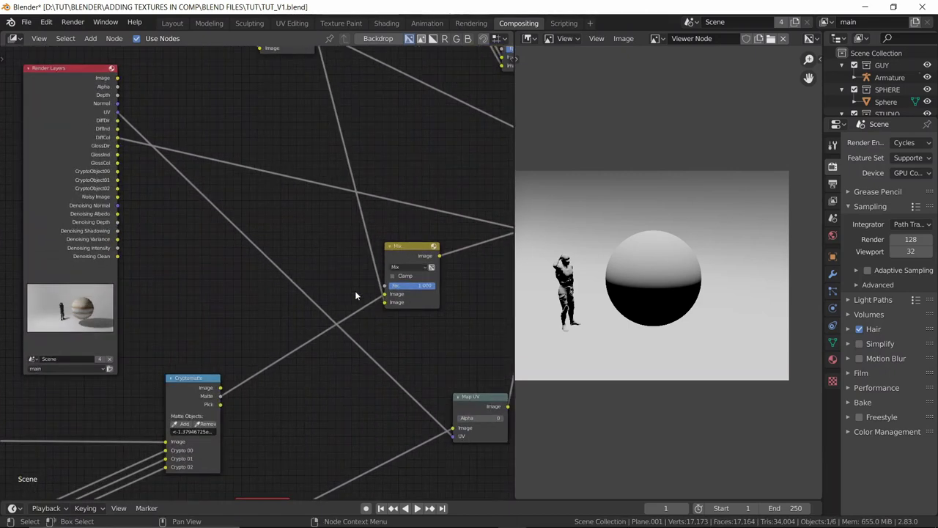
click(419, 267)
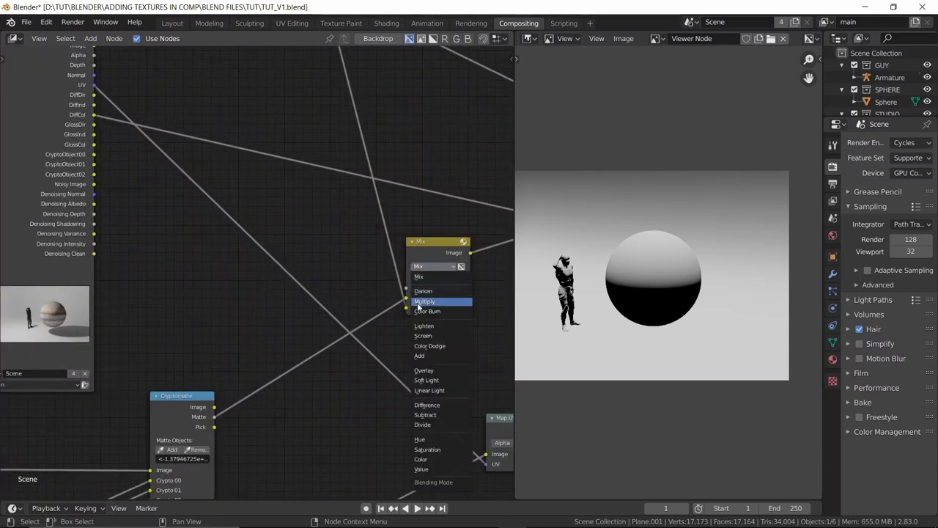
click(424, 301)
- Preview the final Add node's output and examine the top of the sphere up close
scroll(351, 213, down, 2)
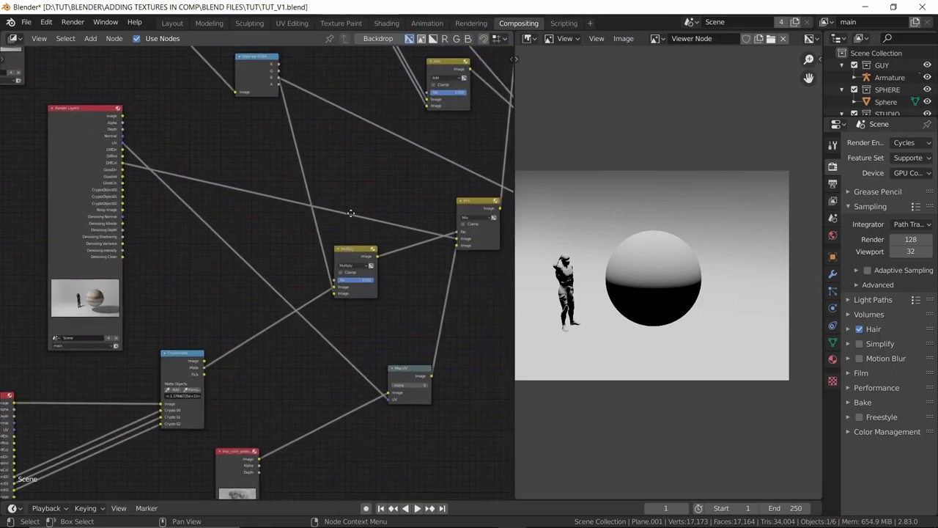
scroll(351, 213, down, 6)
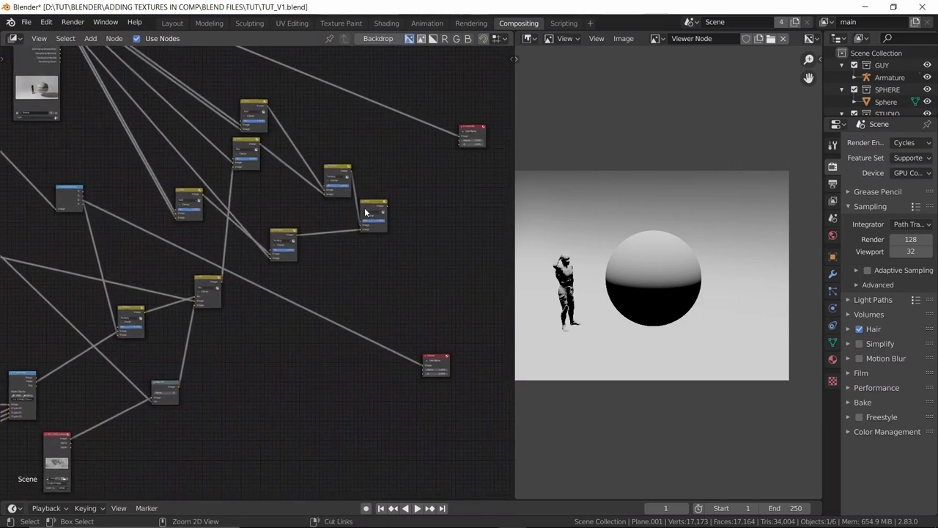
drag(386, 212, 424, 359)
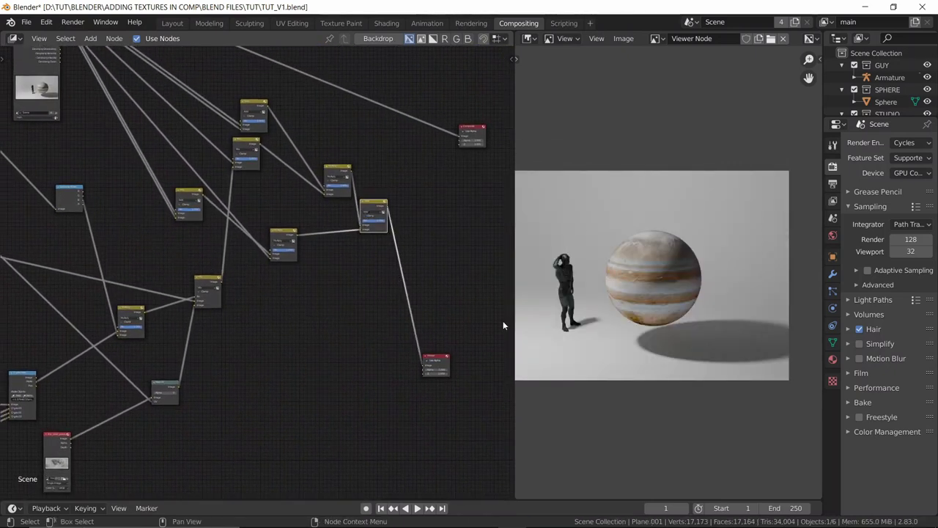
scroll(632, 276, up, 3)
scroll(677, 263, down, 1)
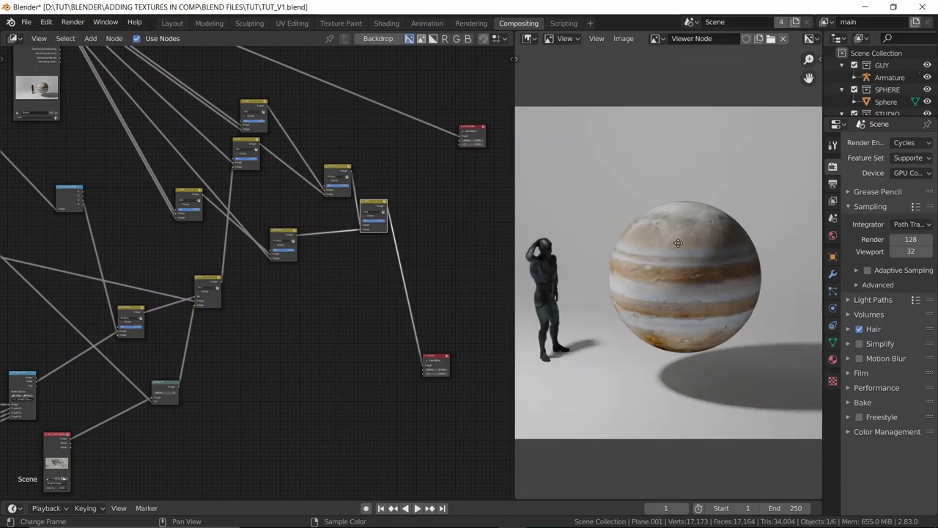
middle_drag(678, 242, 690, 247)
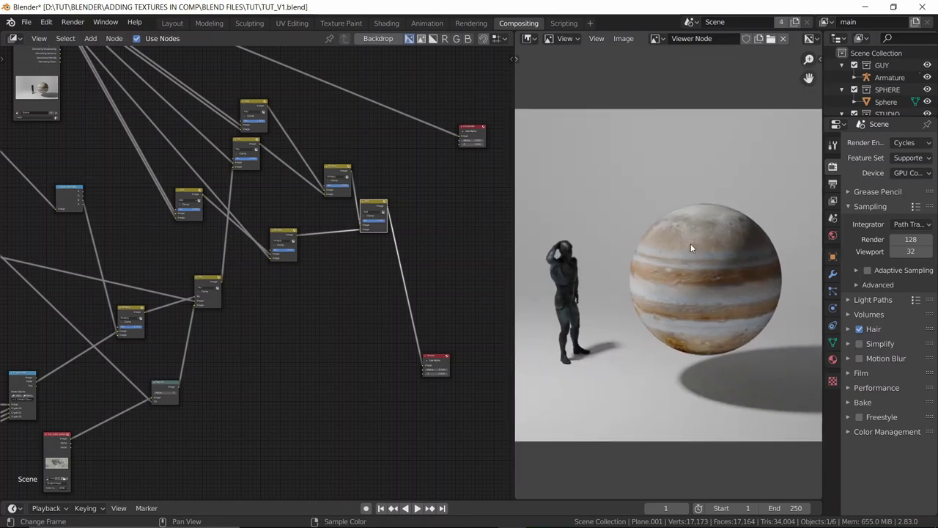
- Preview the Separate RGBA B channel, then the Multiply node's combined sphere mask for comparison
ctrl+shift+click(59, 196)
ctrl+shift+click(59, 196)
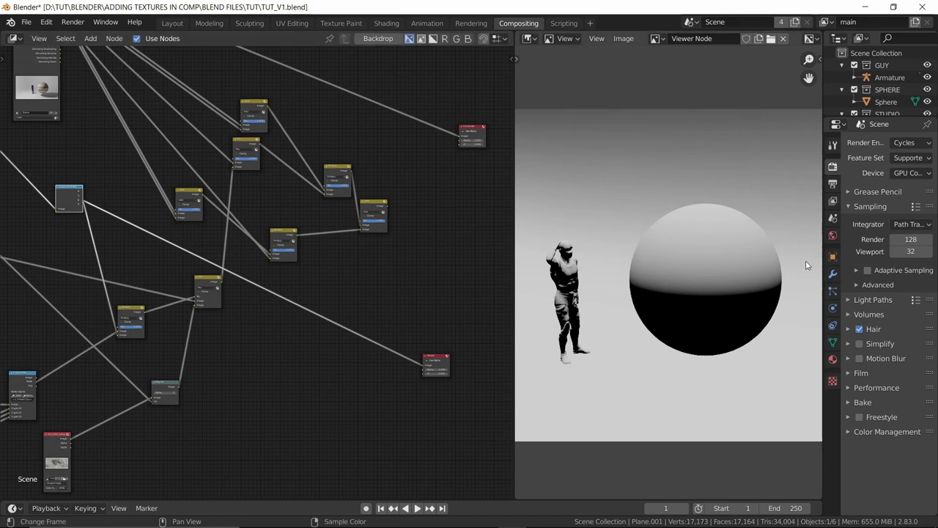
scroll(159, 268, up, 3)
ctrl+shift+click(256, 263)
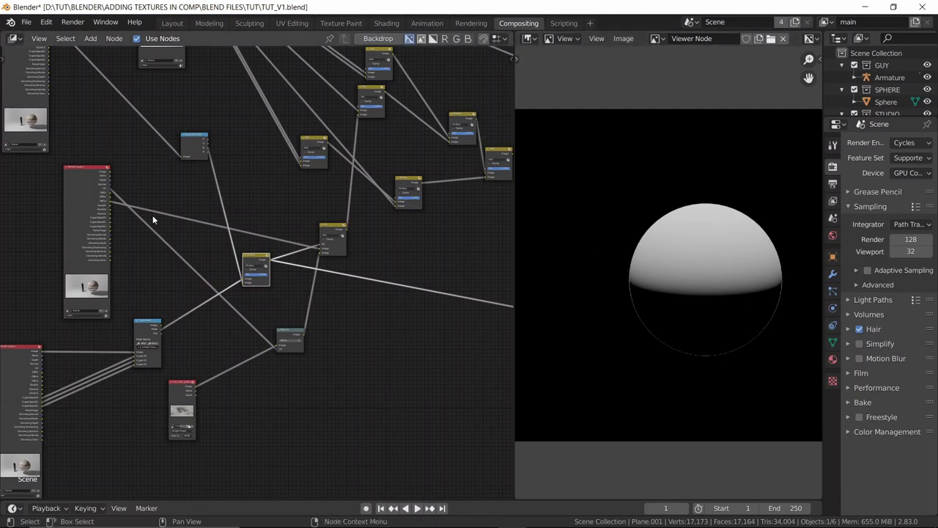
- Preview the output of the Mix node that blends the moon texture into the DiffCol pass
scroll(212, 300, up, 4)
middle_drag(211, 300, 178, 318)
click(328, 216)
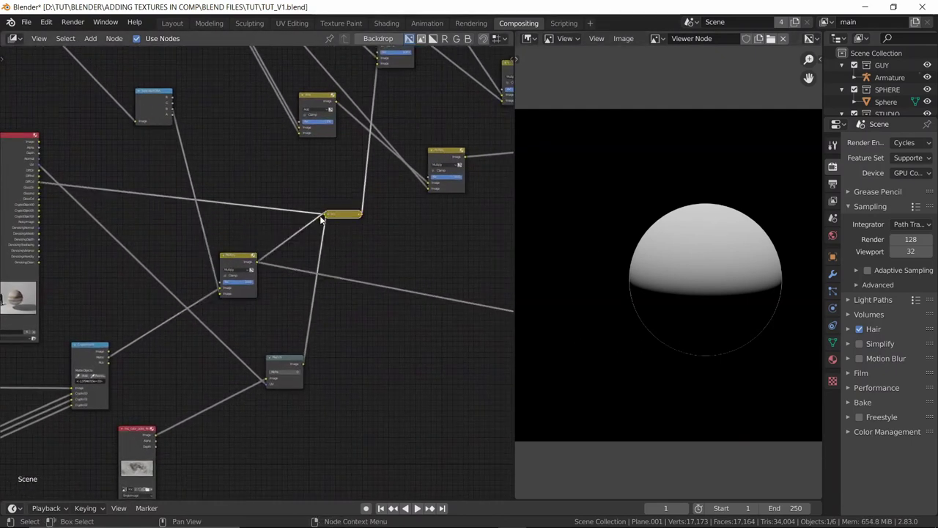
key(h)
ctrl+shift+click(331, 220)
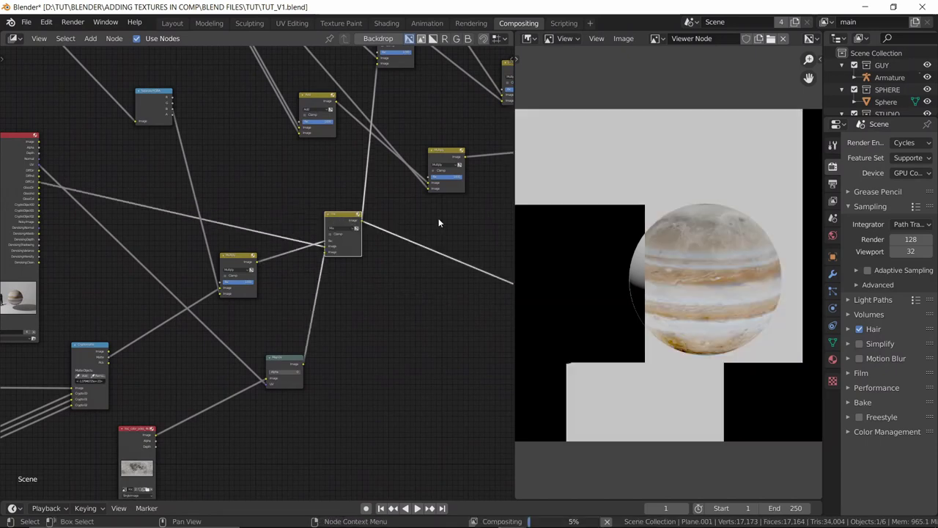
scroll(439, 219, down, 2)
middle_drag(438, 219, 411, 264)
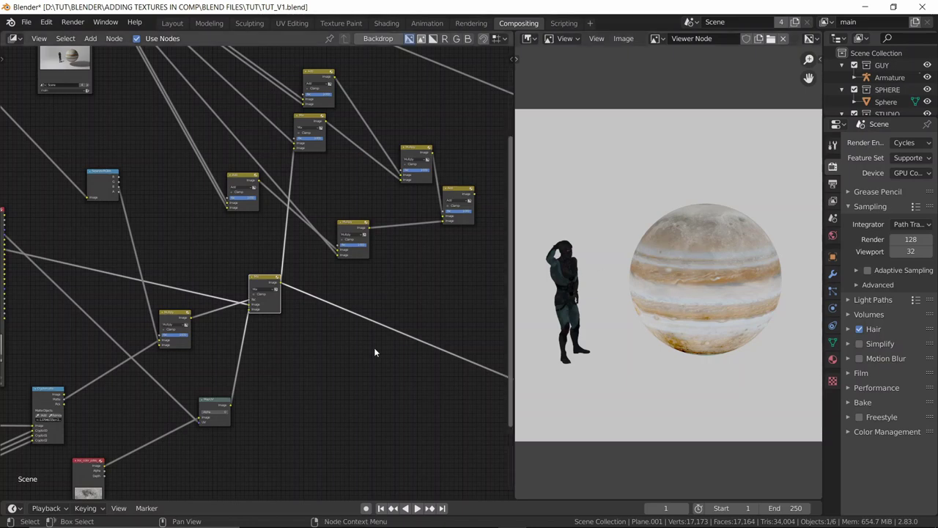
- Move the mask's Multiply node farther from the Mix node to make room for another node
scroll(293, 298, up, 1)
middle_drag(293, 302, 339, 286)
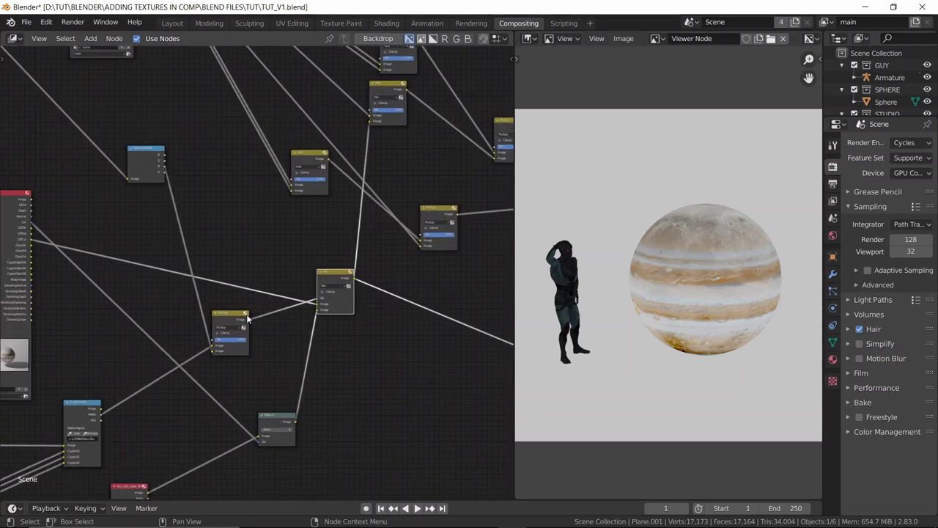
scroll(248, 315, up, 3)
middle_drag(247, 315, 272, 280)
drag(247, 279, 221, 268)
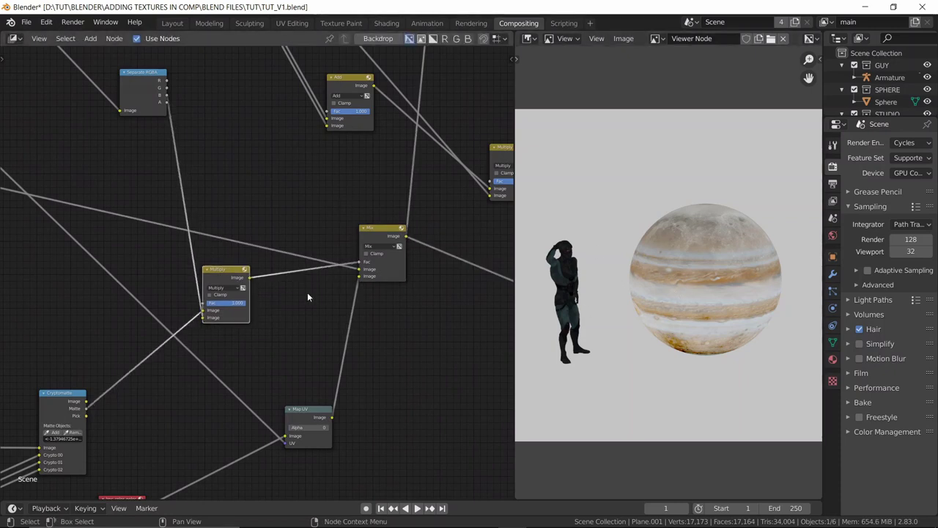
- Insert a Math node on the link between the Multiply node and the Mix node's Fac input
scroll(304, 291, up, 1)
key(shift+a)
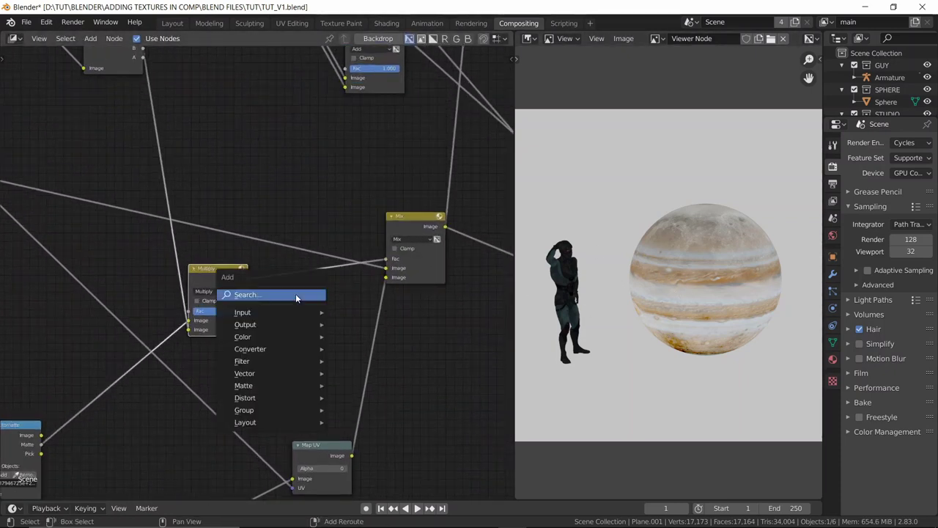
text(mat)
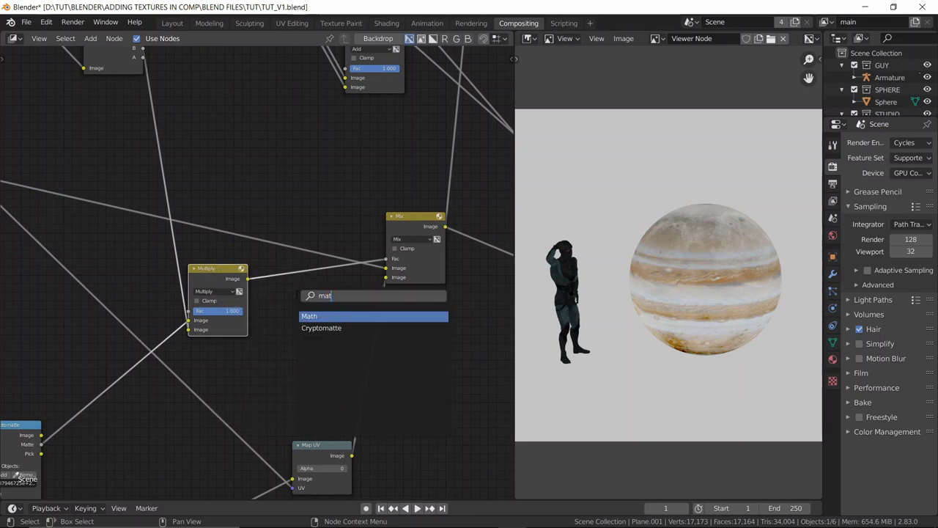
key(Return)
click(283, 256)
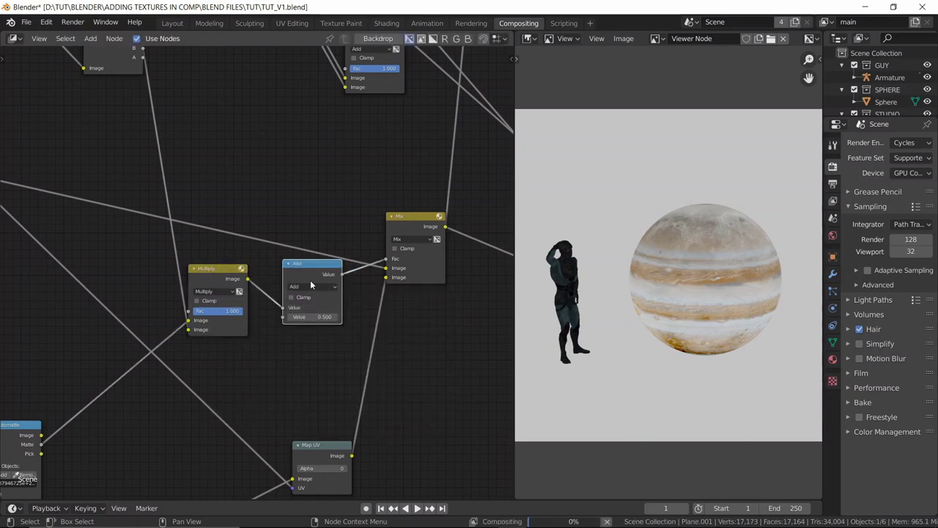
- Set the new Math node between the mask's Multiply node and the Mix node to Multiply with a value of 2
click(313, 286)
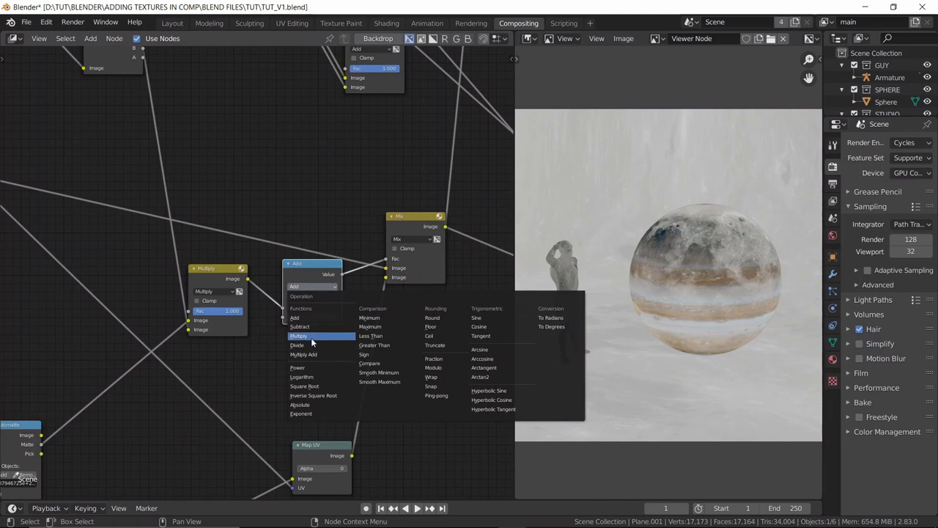
click(311, 337)
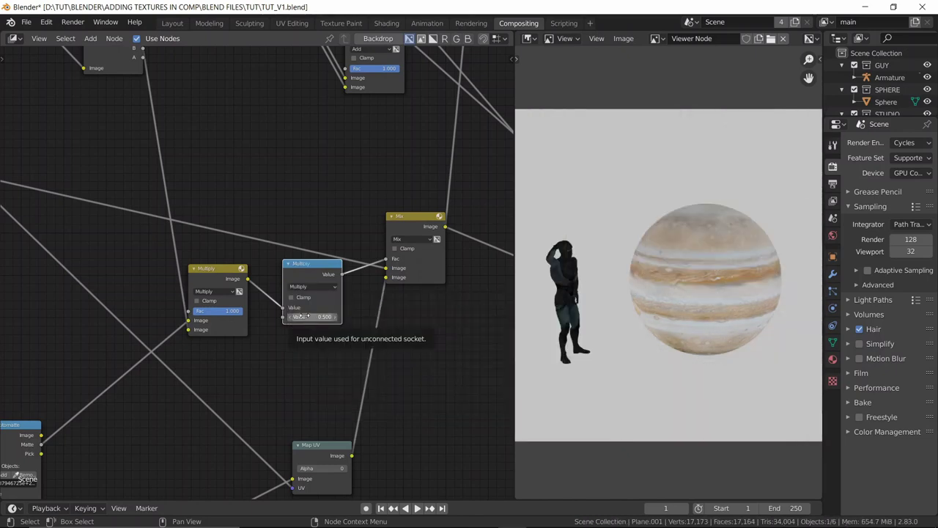
click(303, 316)
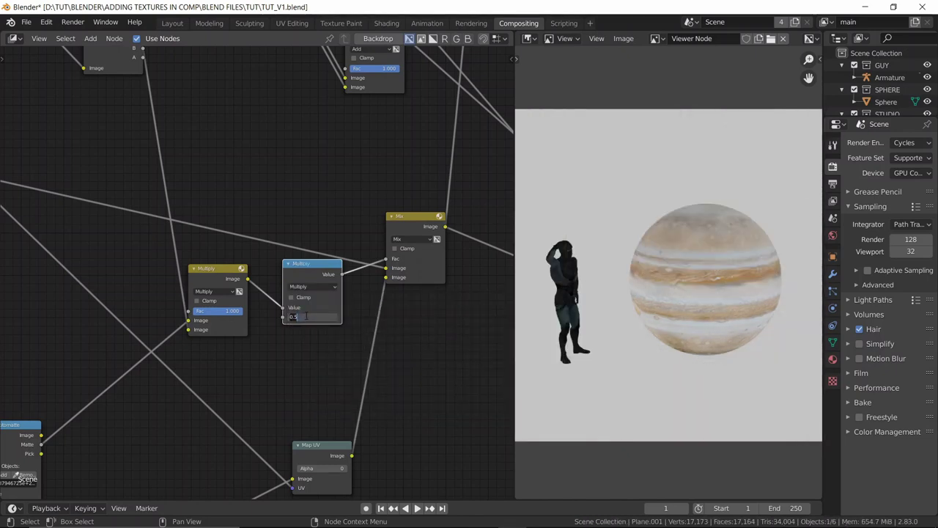
text(2)
key(Return)
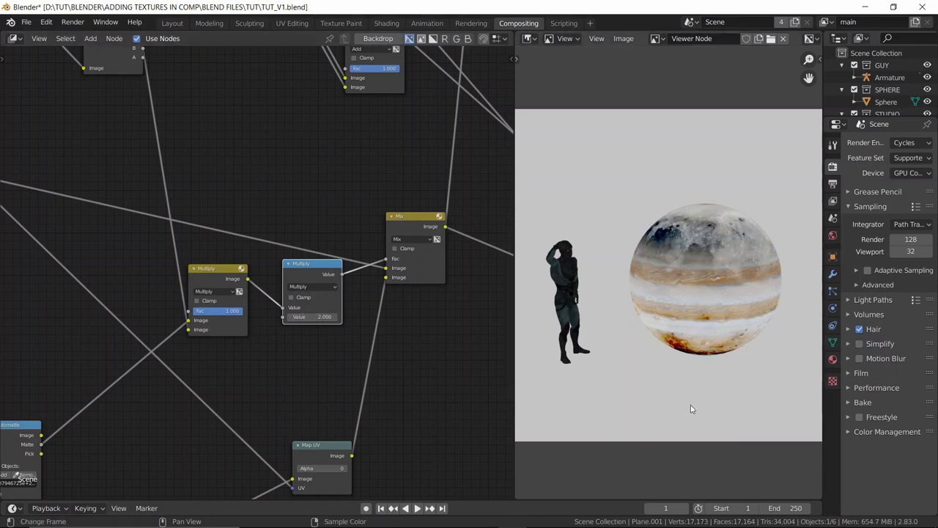
- Preview the mask before and after the Math Multiply node, then examine the Mix node's output on the sphere
ctrl+shift+click(227, 293)
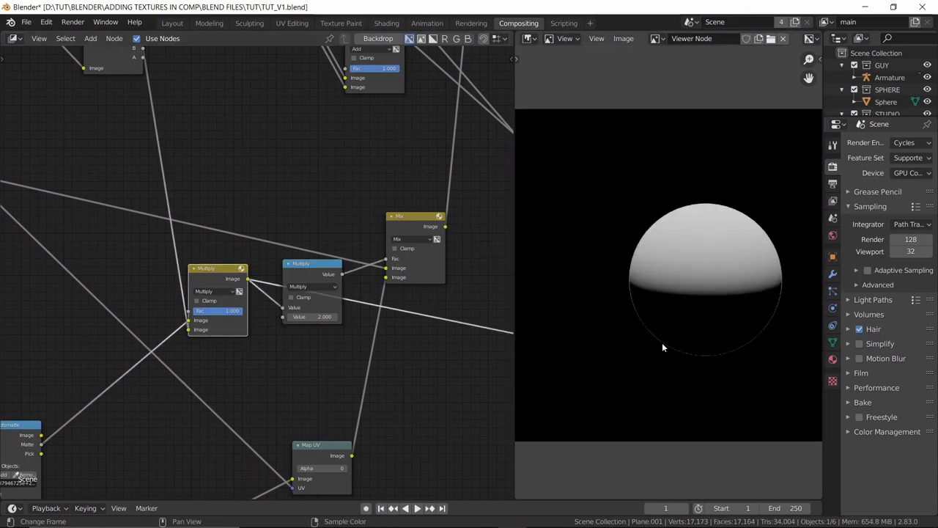
scroll(682, 270, down, 1)
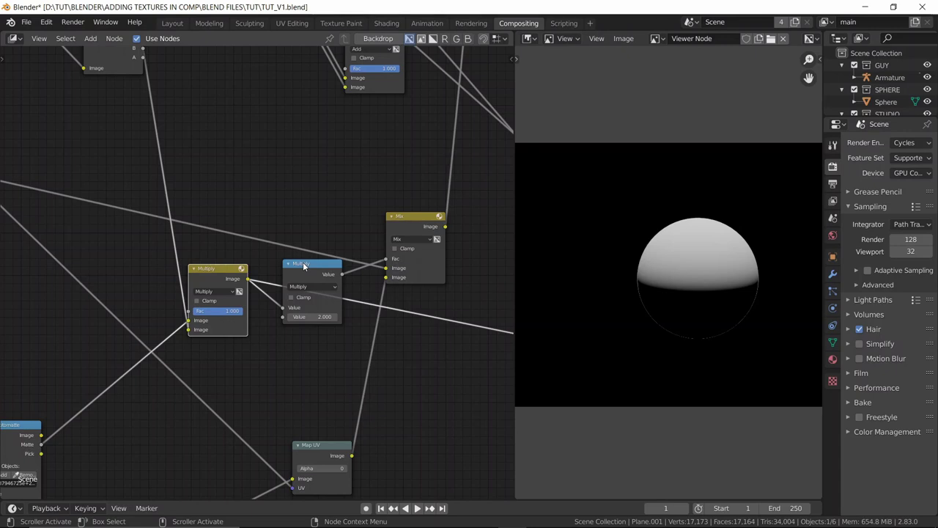
drag(303, 262, 304, 263)
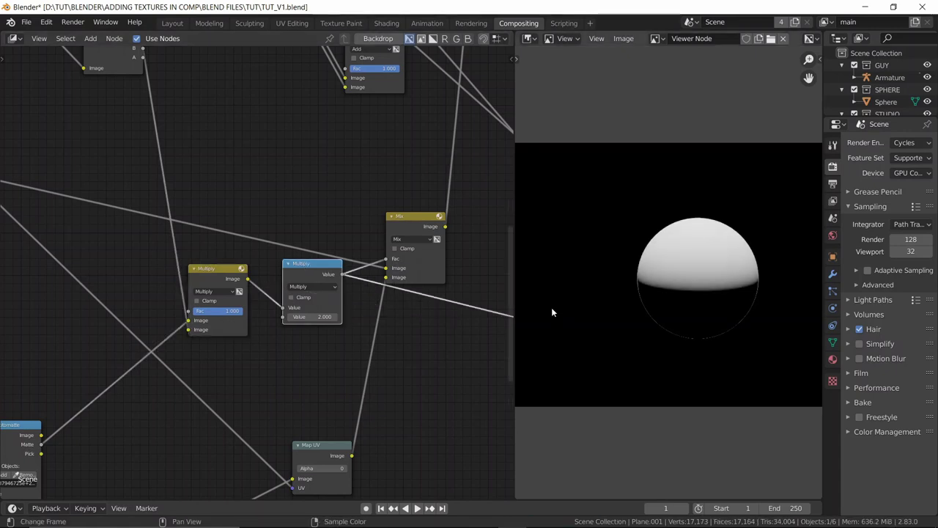
drag(396, 220, 396, 221)
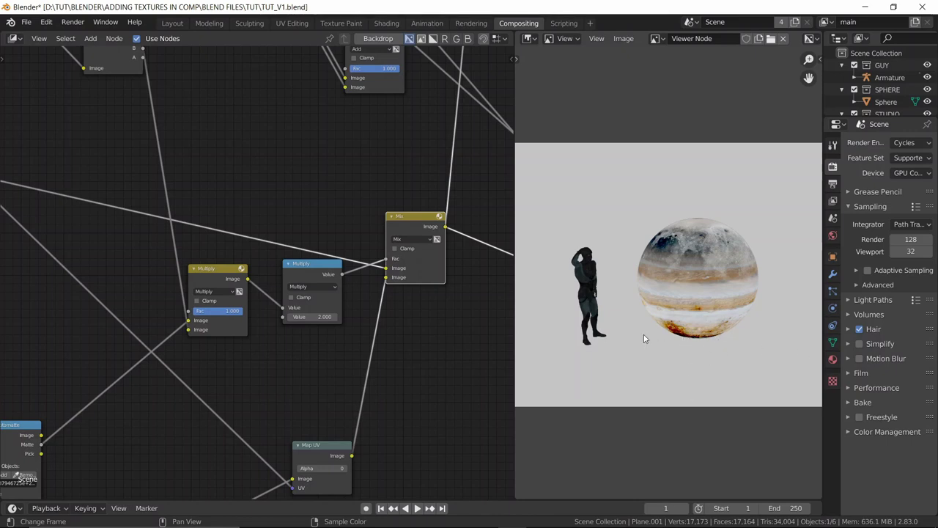
scroll(677, 249, up, 4)
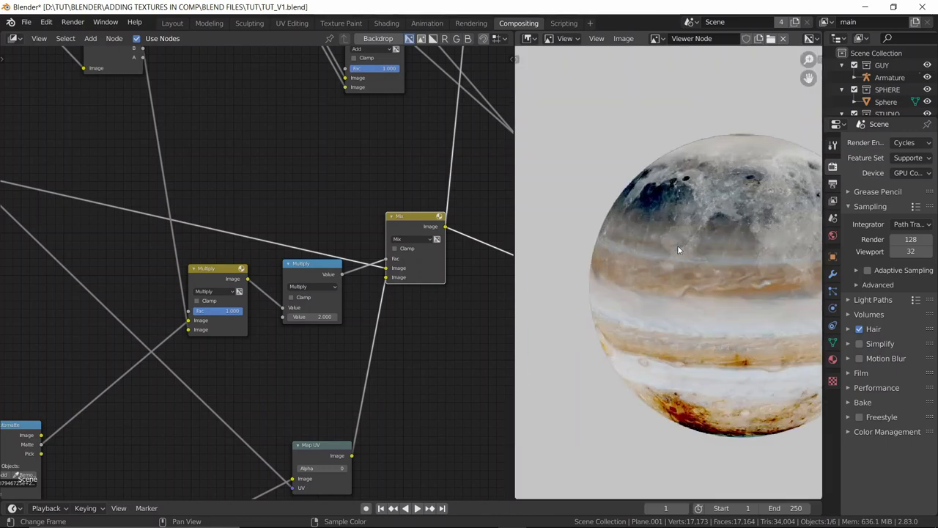
scroll(669, 203, down, 2)
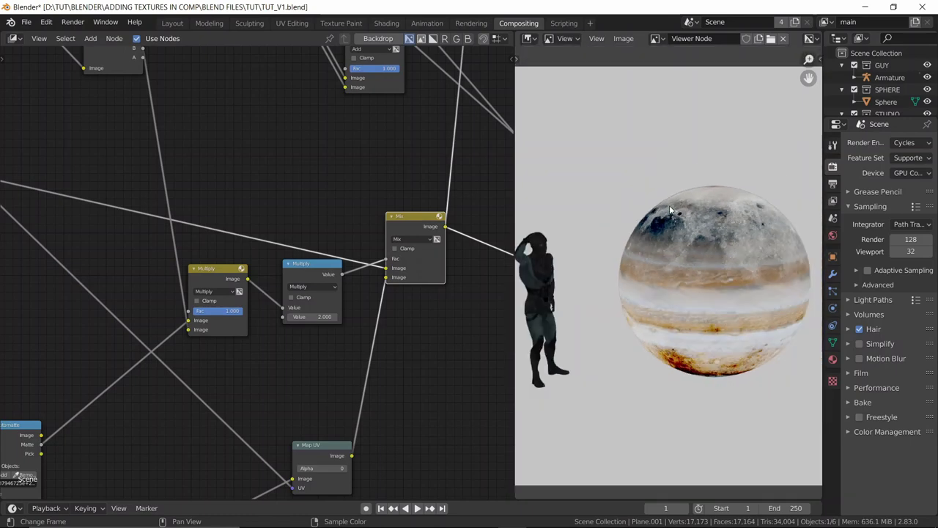
- Enable Clamp on the Math Multiply node that feeds the Mix node's Fac input
scroll(295, 297, up, 3)
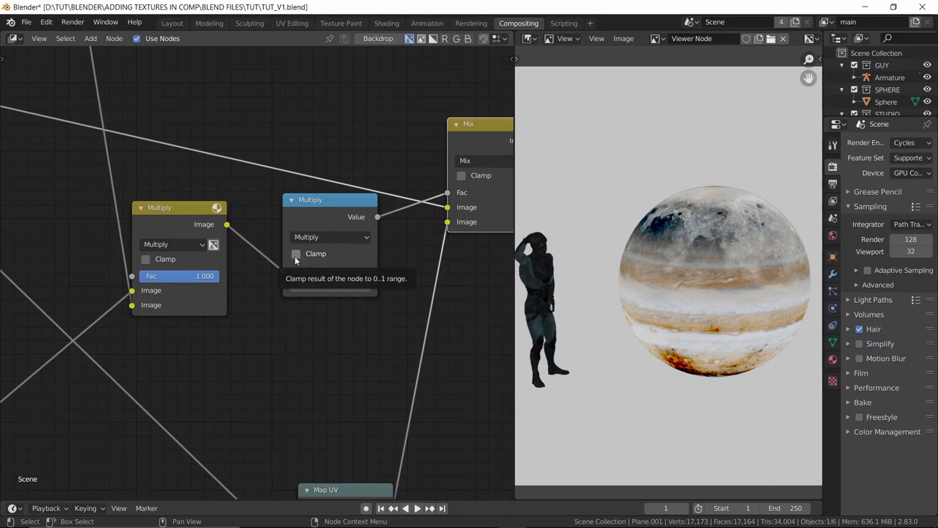
click(295, 255)
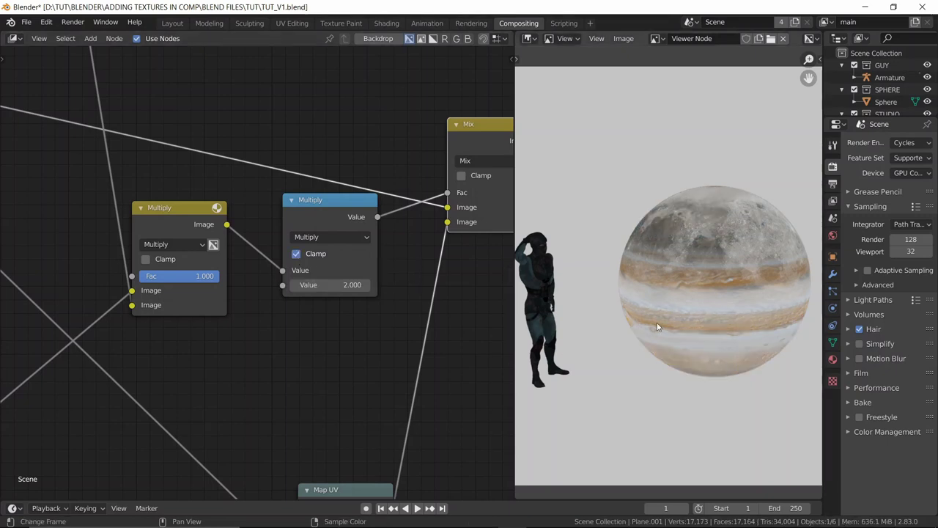
scroll(657, 327, down, 2)
scroll(205, 225, down, 1)
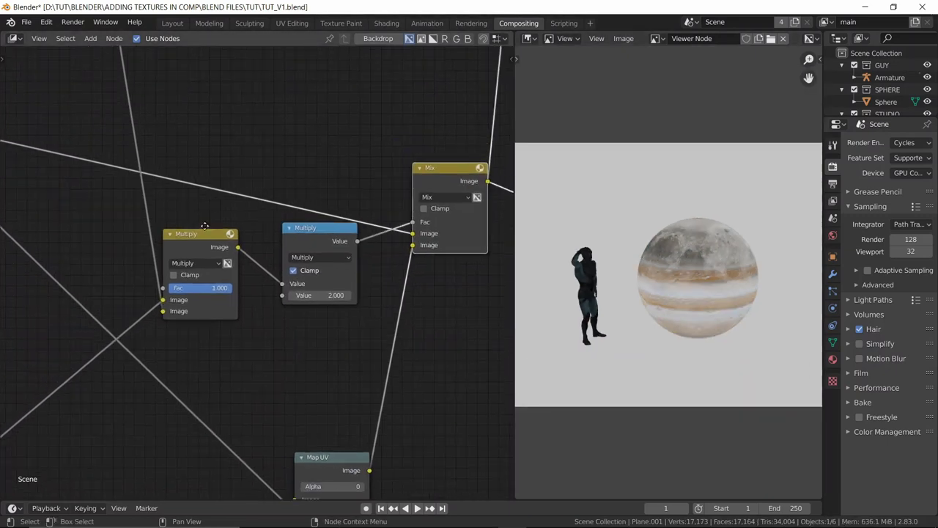
- Preview the B channel of the Separate RGBA node to review the mask's source
middle_drag(205, 225, 273, 278)
middle_drag(96, 115, 326, 272)
scroll(326, 273, down, 2)
ctrl+shift+click(339, 196)
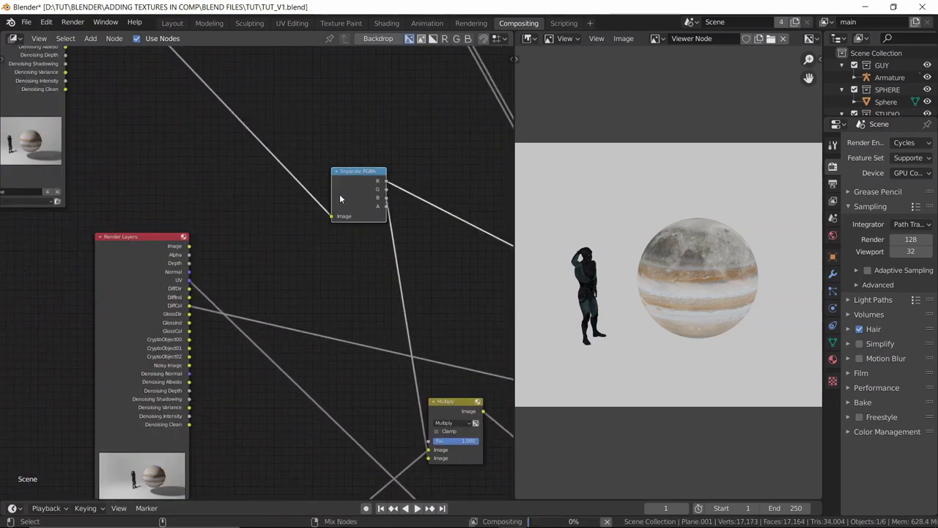
ctrl+shift+click(339, 193)
ctrl+shift+click(340, 193)
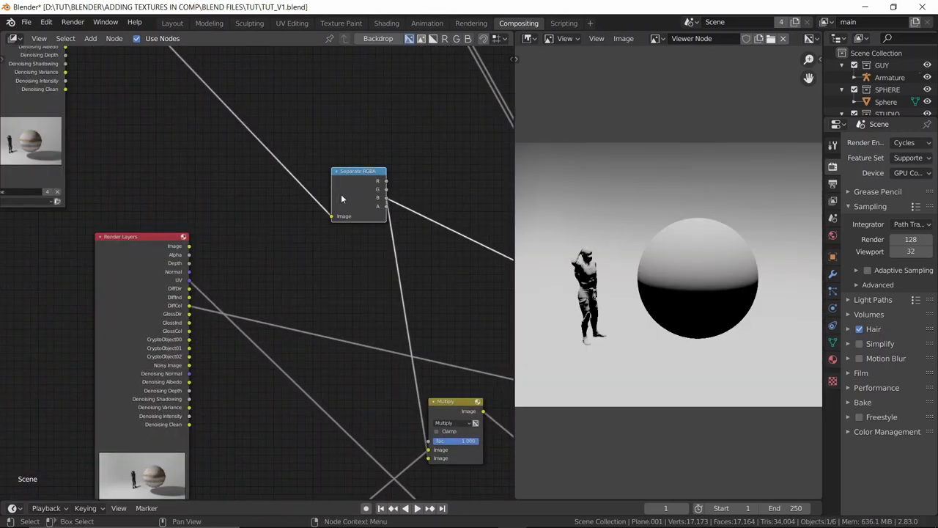
middle_drag(420, 312, 250, 174)
- Preview the Mix node's output, then the final Add node's recombined render with the whole image in view
ctrl+shift+click(458, 225)
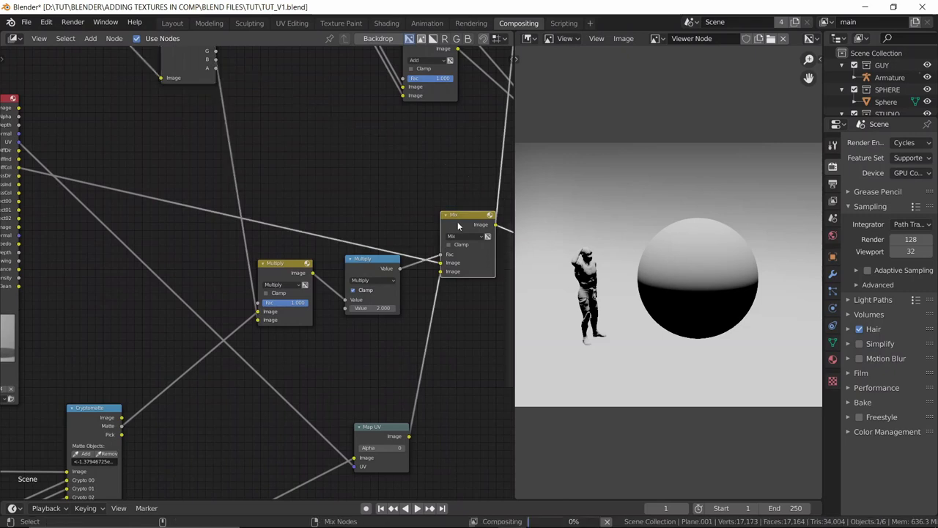
scroll(475, 305, down, 3)
middle_drag(488, 301, 369, 177)
scroll(370, 178, down, 1)
ctrl+shift+click(373, 189)
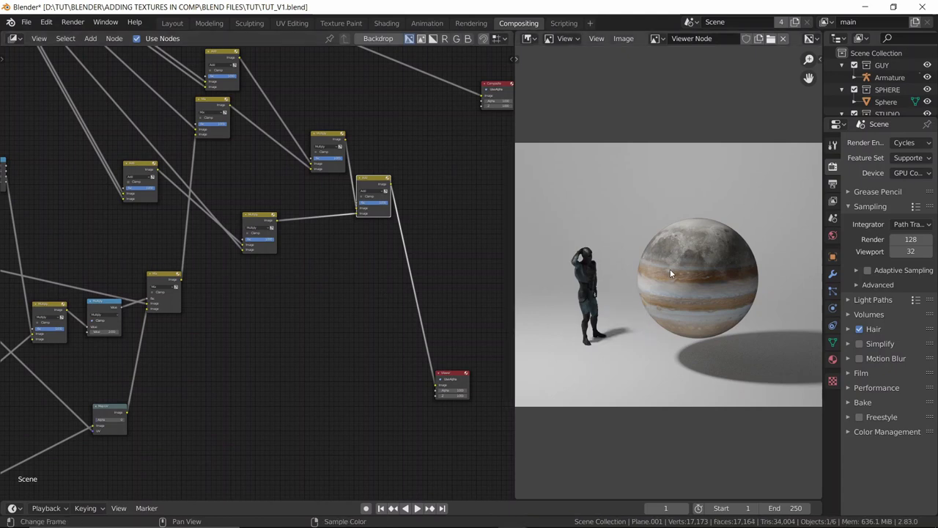
scroll(562, 290, down, 2)
middle_drag(563, 290, 614, 289)
middle_drag(672, 272, 652, 279)
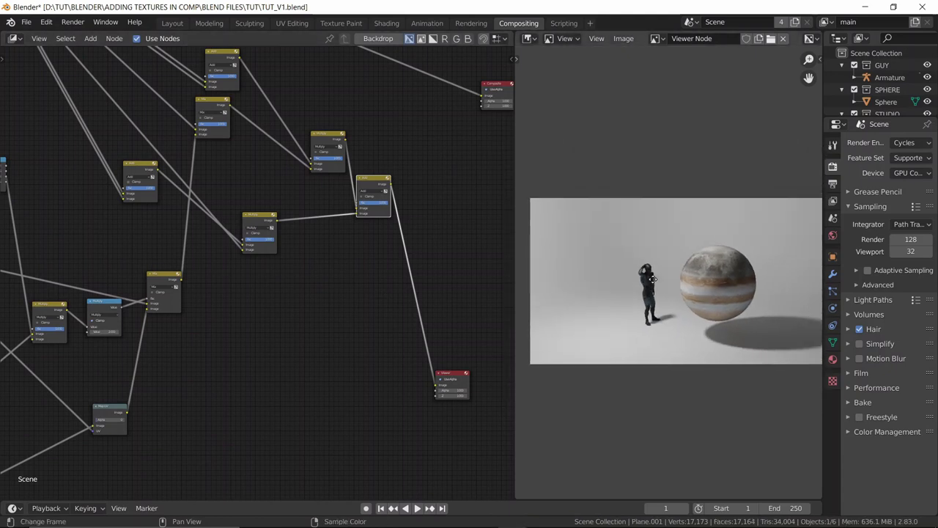
- Delete the Separate RGBA node while keeping the Normal pass linked to the mask's Multiply node
middle_drag(147, 247, 280, 316)
middle_drag(88, 238, 210, 254)
scroll(216, 232, up, 4)
scroll(207, 192, down, 1)
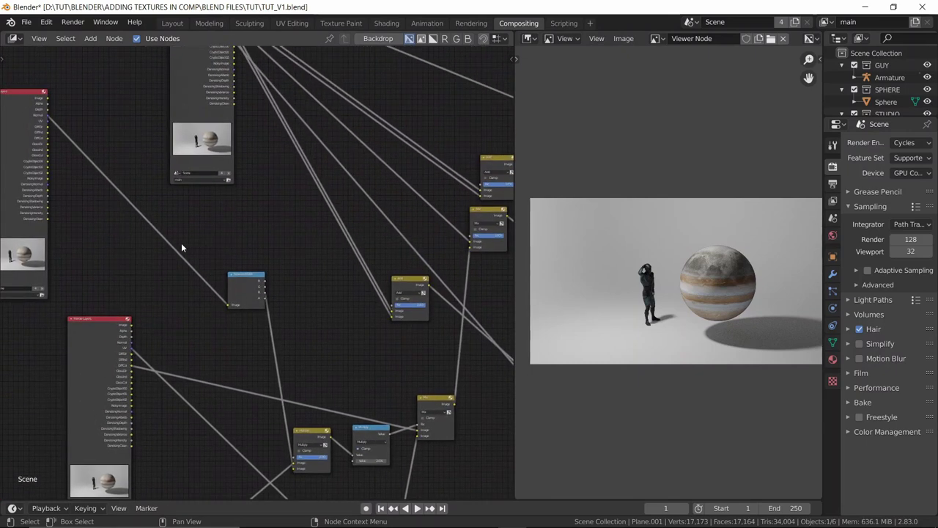
click(244, 287)
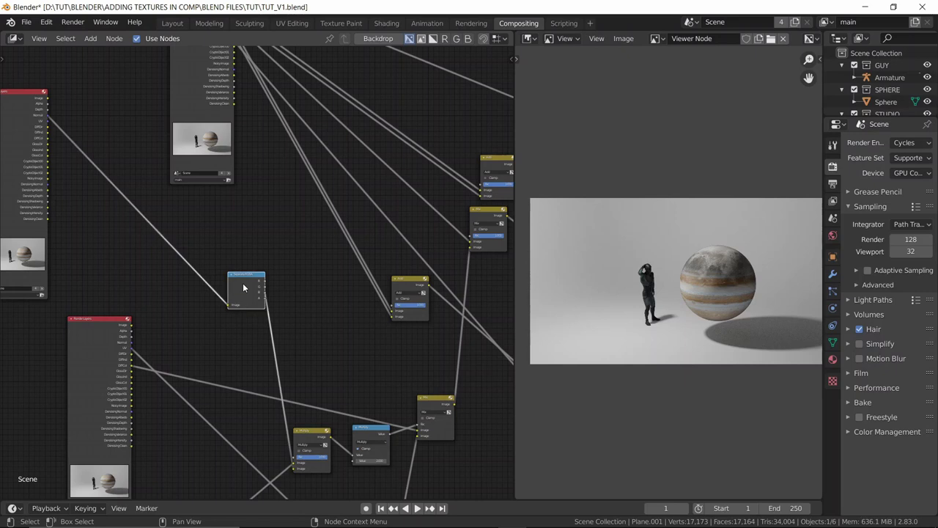
key(ctrl+x)
middle_drag(231, 307, 278, 285)
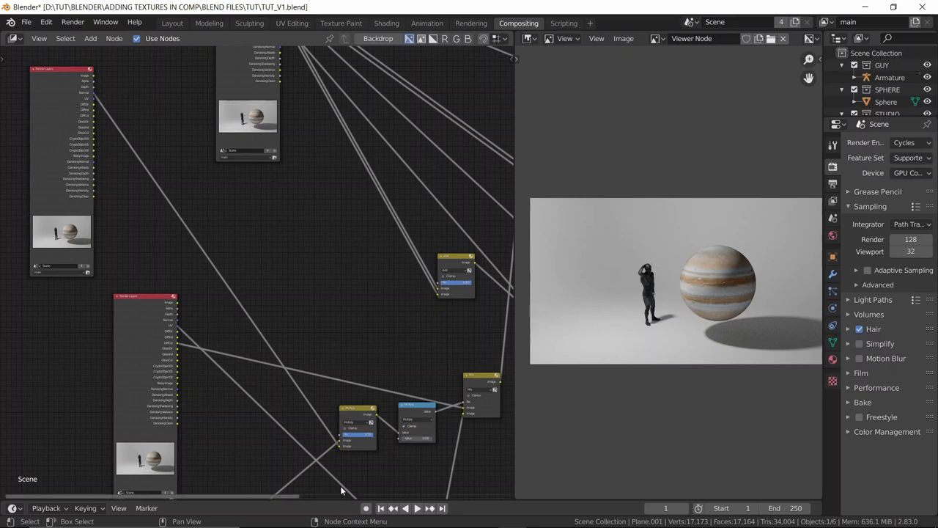
- Insert a Normal node on the link between the Render Layers Normal pass and the mask's Multiply node
key(shift+a)
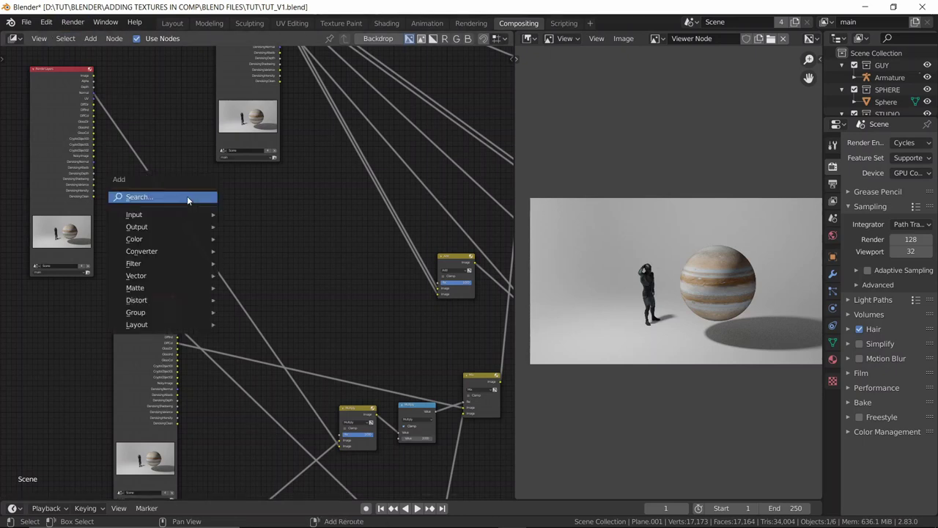
click(187, 197)
text(no)
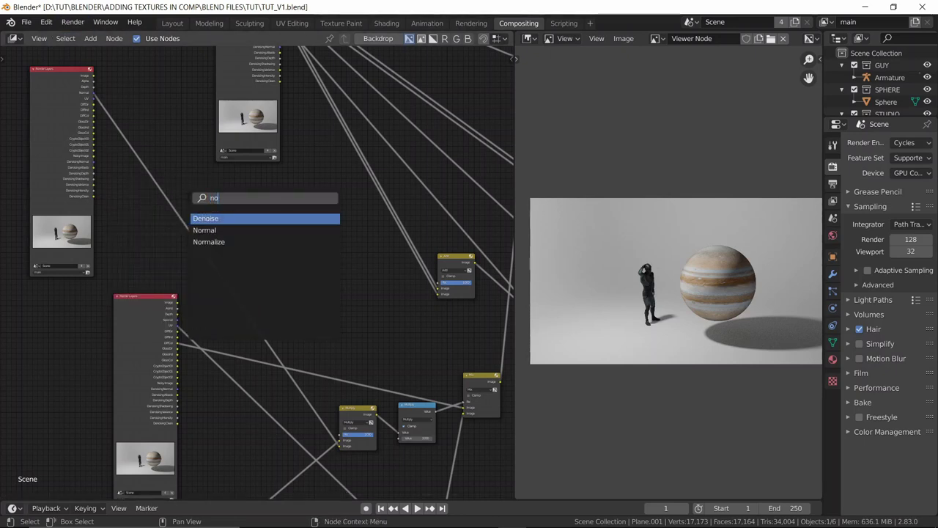
key(Down)
key(Return)
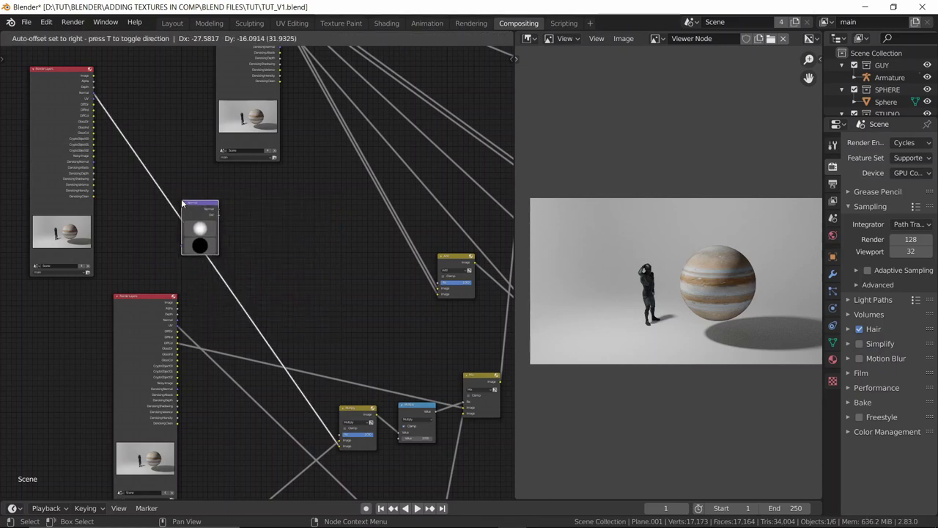
click(183, 200)
scroll(182, 194, up, 3)
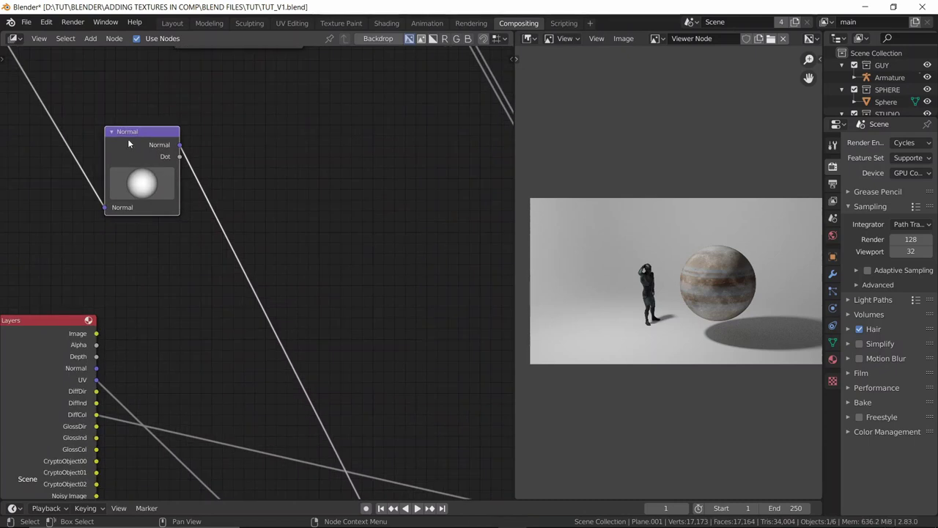
- Preview the Normal node's Normal output, then its Dot output
middle_drag(127, 139, 208, 218)
scroll(206, 217, up, 1)
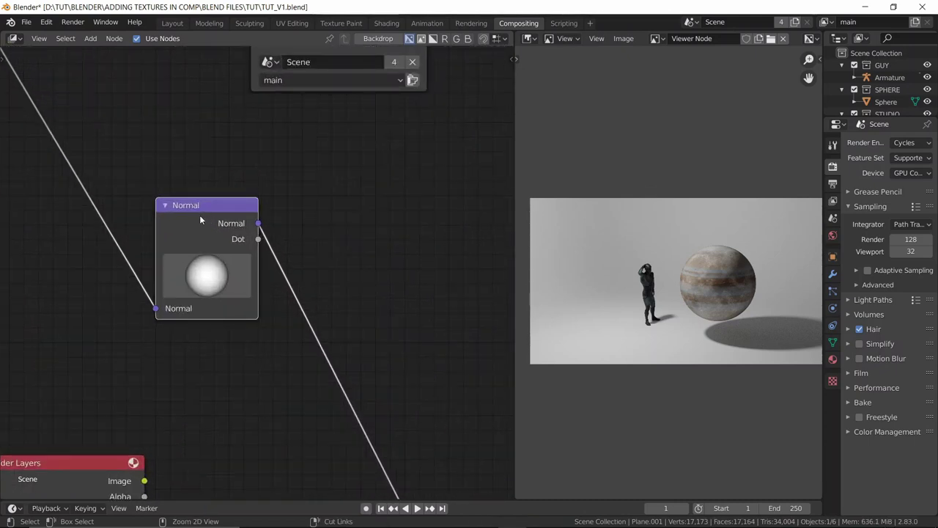
ctrl+shift+click(199, 214)
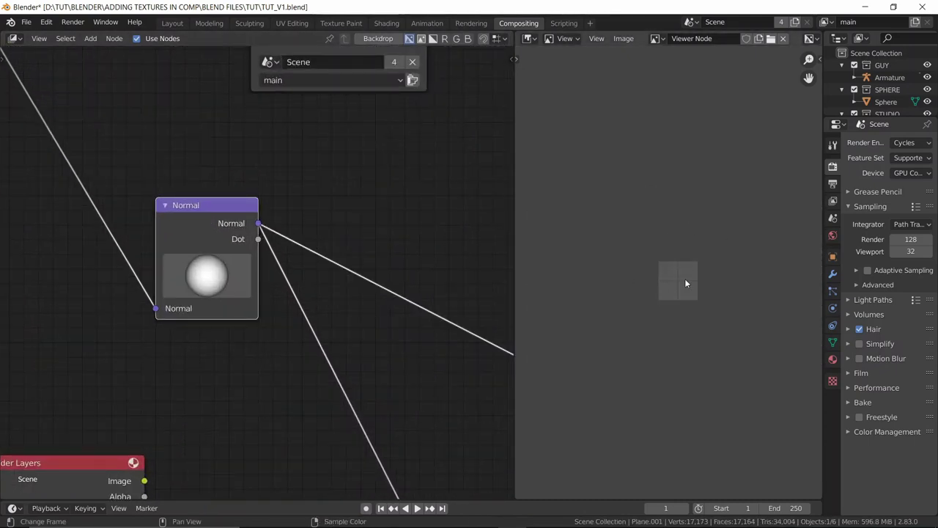
scroll(678, 297, up, 2)
ctrl+shift+click(215, 224)
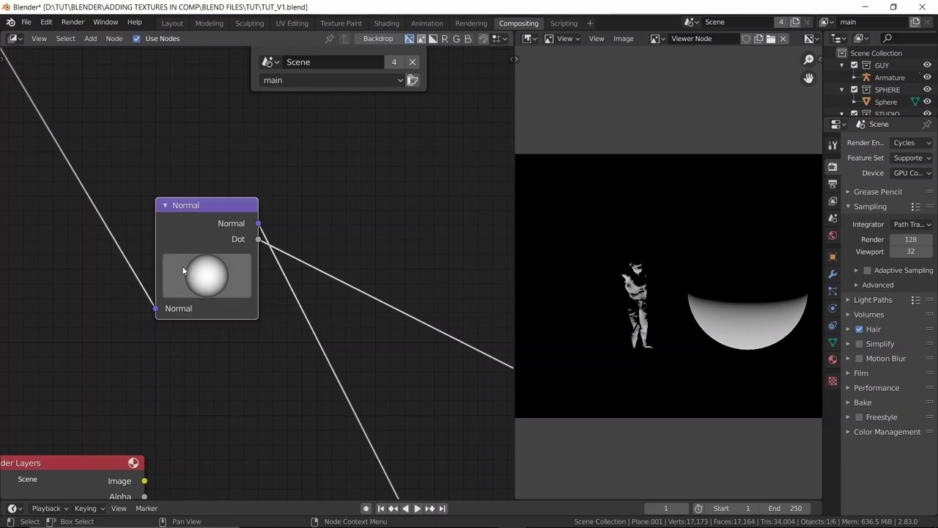
- Rotate the Normal node's direction to mask the sphere's lower-right side and connect its Dot output to the mask's Multiply node
mouse_move(183, 271)
mouse_down()
mouse_move(213, 283)
mouse_move(178, 268)
mouse_move(217, 272)
mouse_move(191, 282)
mouse_move(201, 280)
mouse_move(204, 263)
mouse_move(178, 247)
mouse_up()
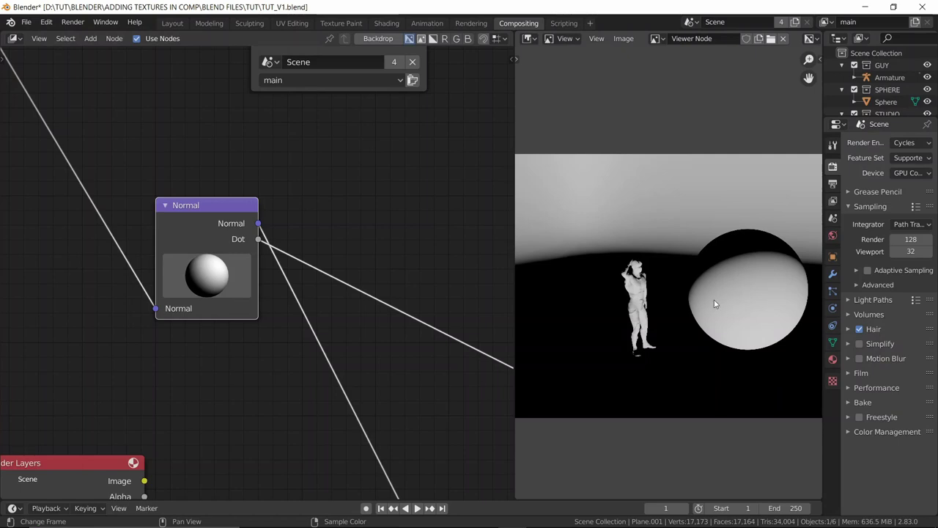
mouse_move(213, 297)
mouse_down()
mouse_move(207, 280)
mouse_move(167, 255)
mouse_move(165, 272)
mouse_move(185, 268)
mouse_move(173, 292)
mouse_move(199, 274)
mouse_move(191, 241)
mouse_up()
scroll(271, 236, down, 5)
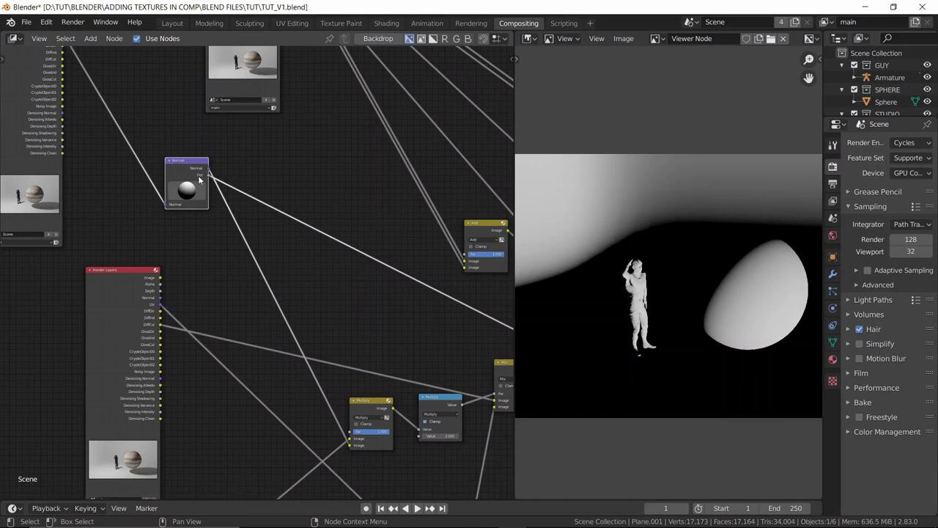
drag(208, 178, 350, 438)
- Preview the final Add node's recombined render and save the blend file
scroll(376, 287, down, 4)
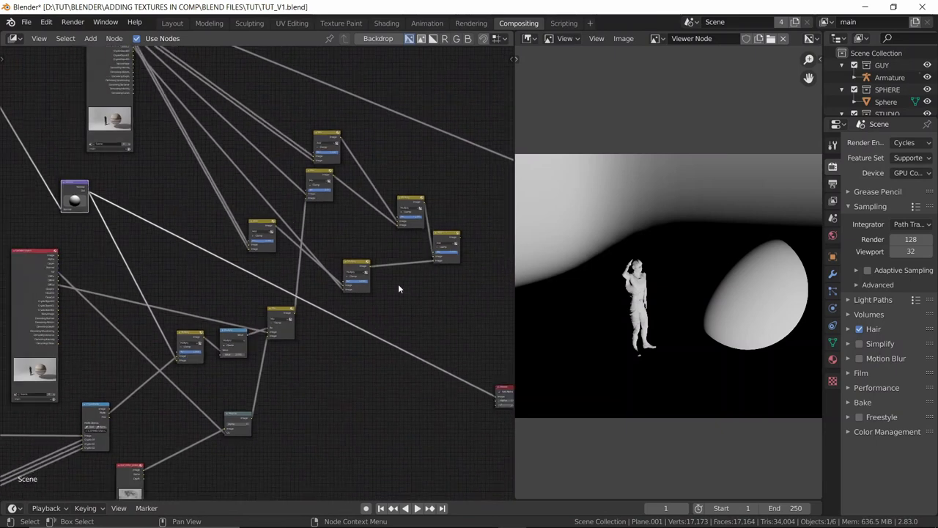
ctrl+shift+click(409, 246)
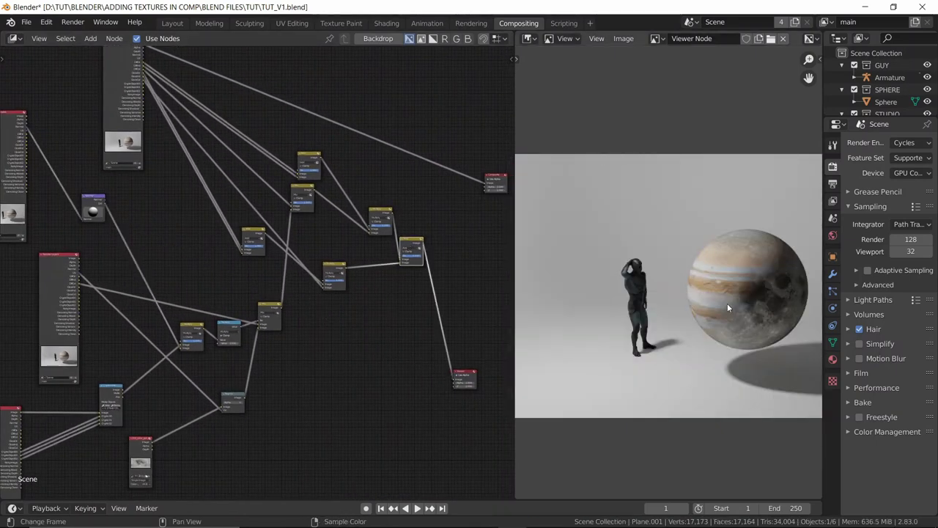
scroll(695, 296, down, 2)
key(ctrl+s)
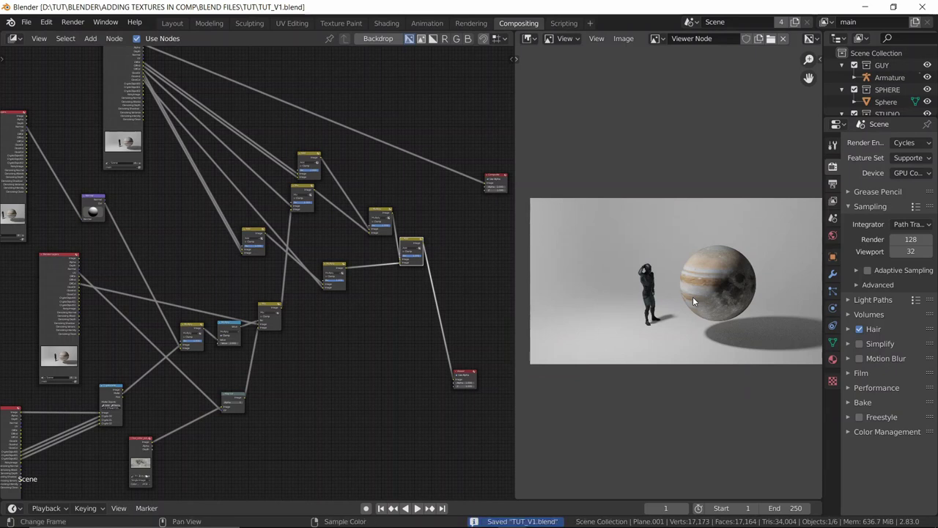
scroll(692, 295, up, 1)
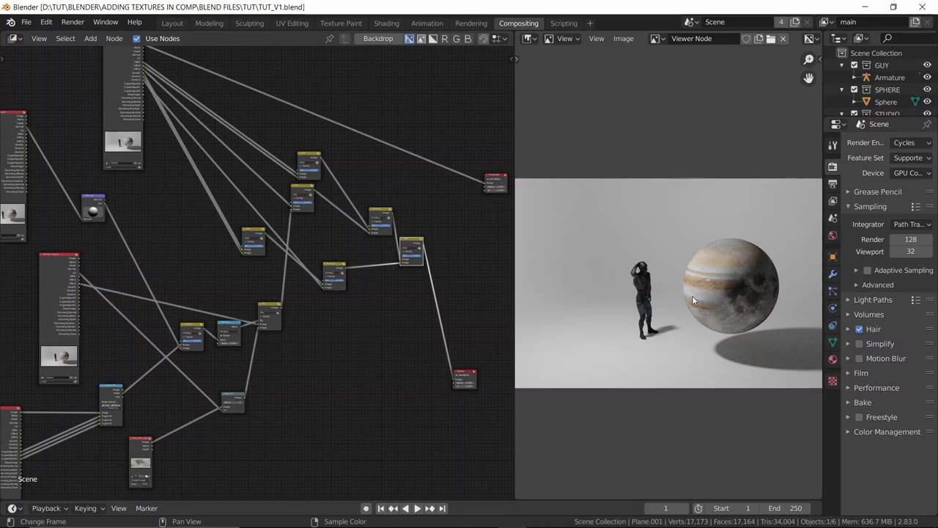
scroll(318, 367, down, 2)
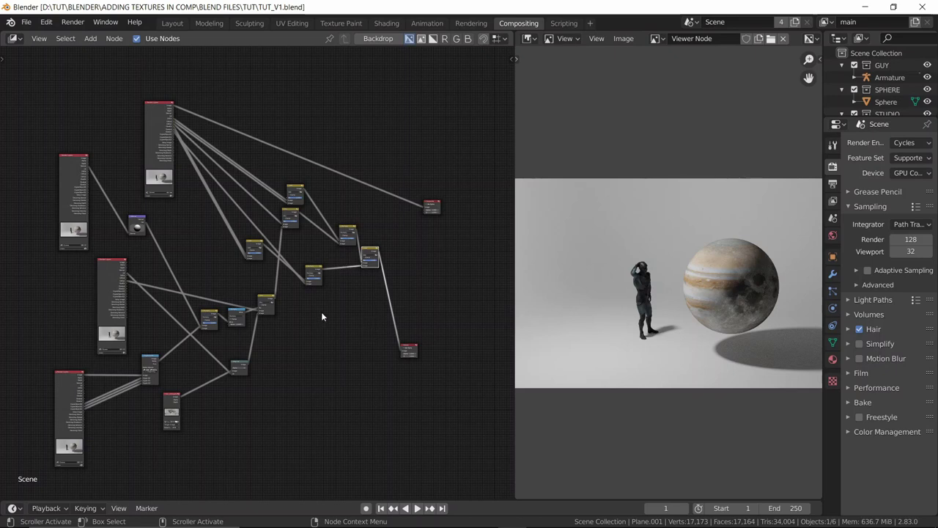
- Examine the composited Jupiter and moon sphere close up in a maximized viewer
scroll(318, 317, down, 2)
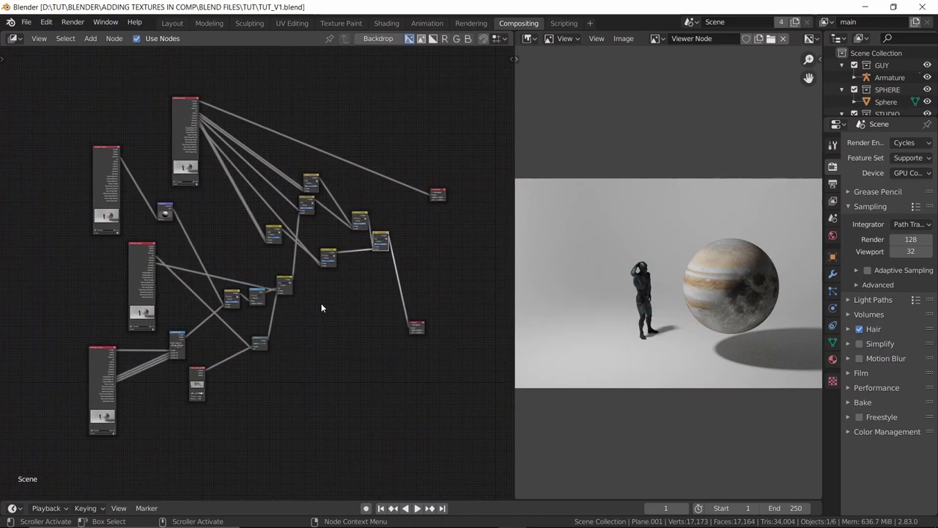
key(ctrl+space)
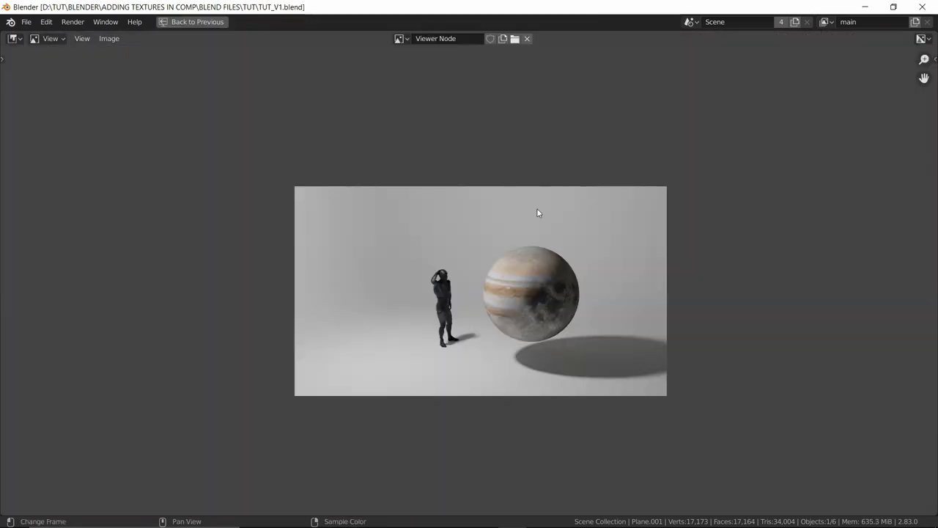
scroll(523, 272, up, 6)
scroll(688, 324, down, 1)
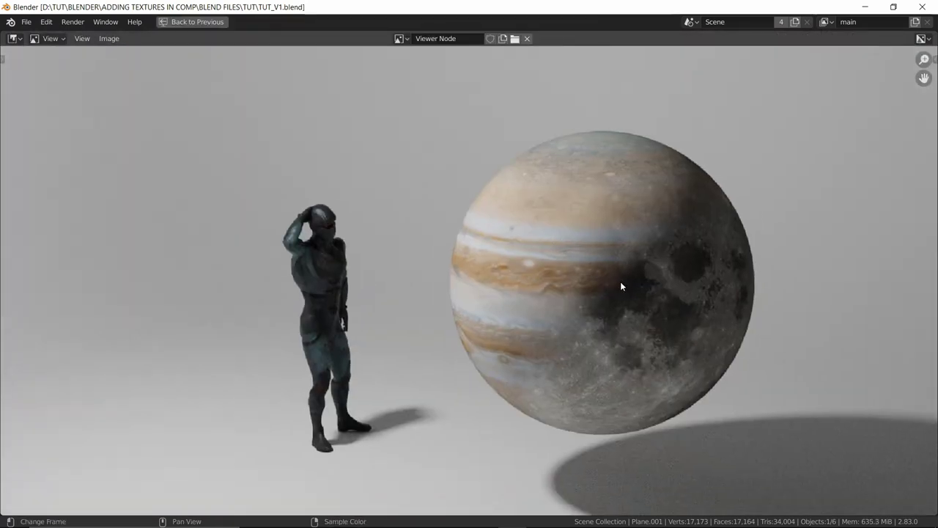
scroll(619, 253, down, 1)
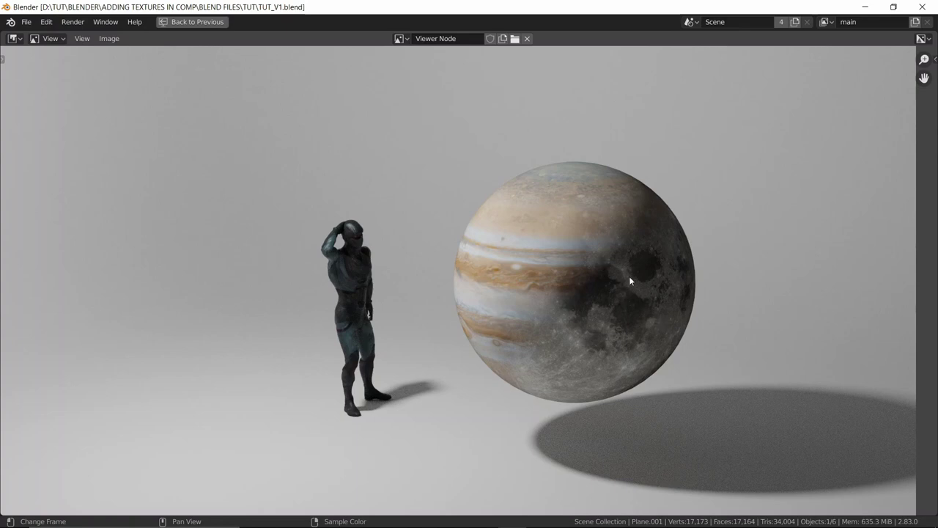
scroll(565, 242, down, 3)
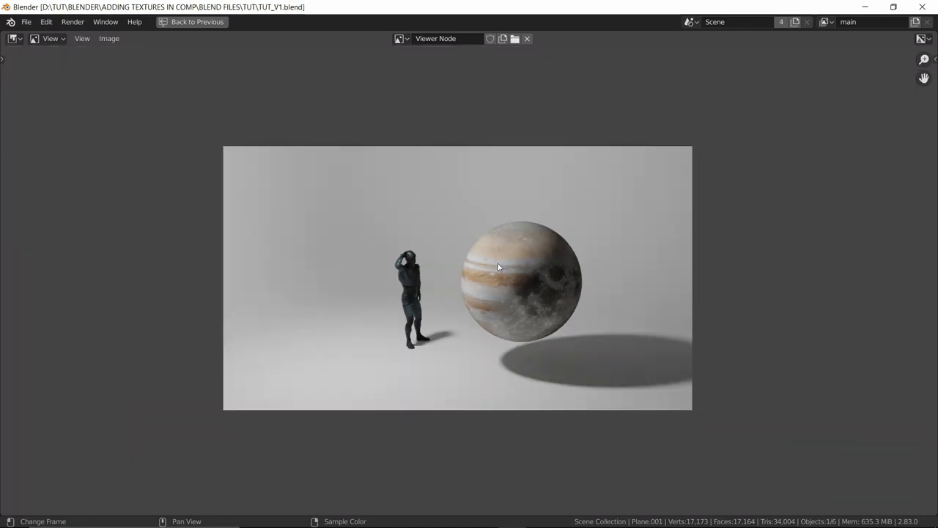
key(Escape)
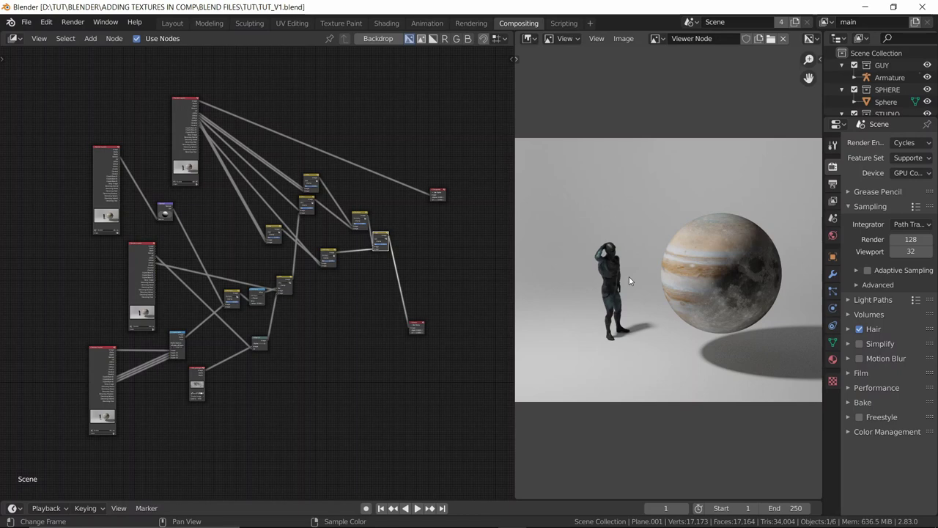
- Add a Texture node to the compositor and assign the existing texture named Texture to it
scroll(226, 229, up, 4)
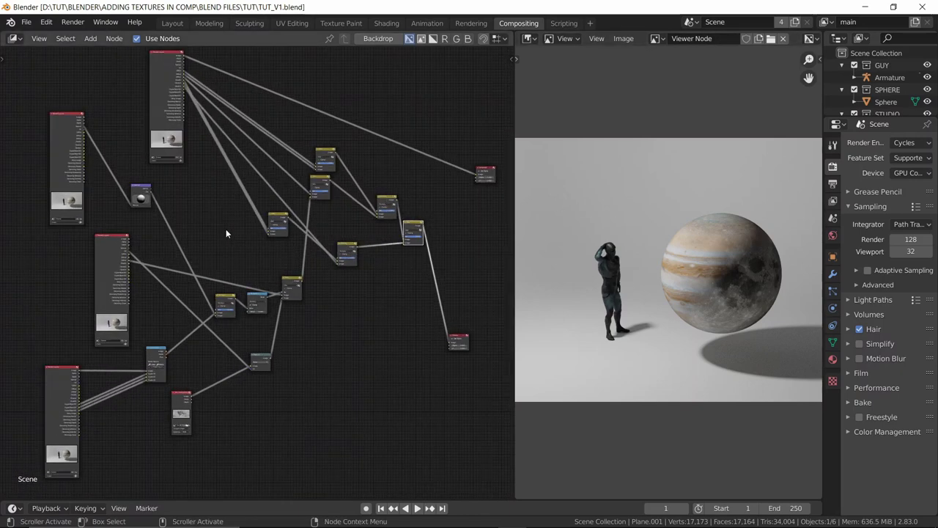
middle_drag(318, 226, 258, 200)
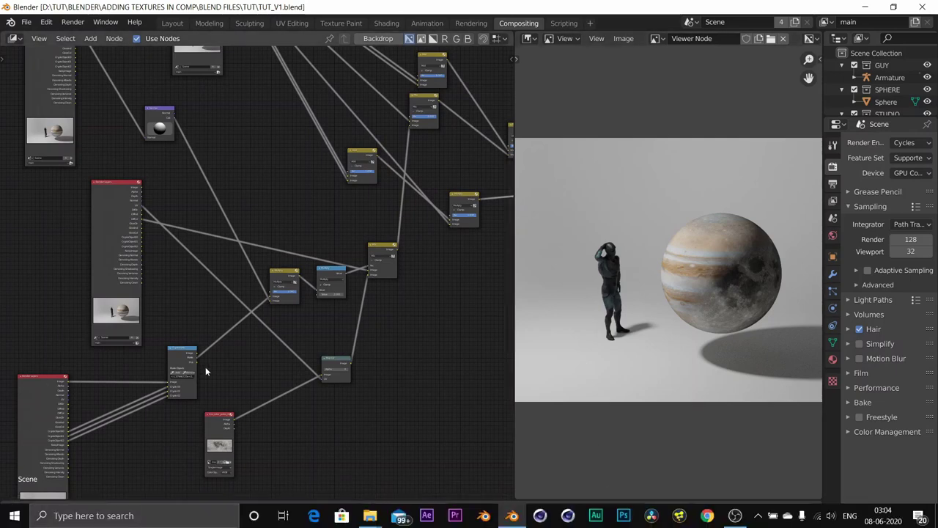
scroll(145, 347, down, 1)
middle_drag(145, 346, 220, 301)
scroll(211, 261, up, 1)
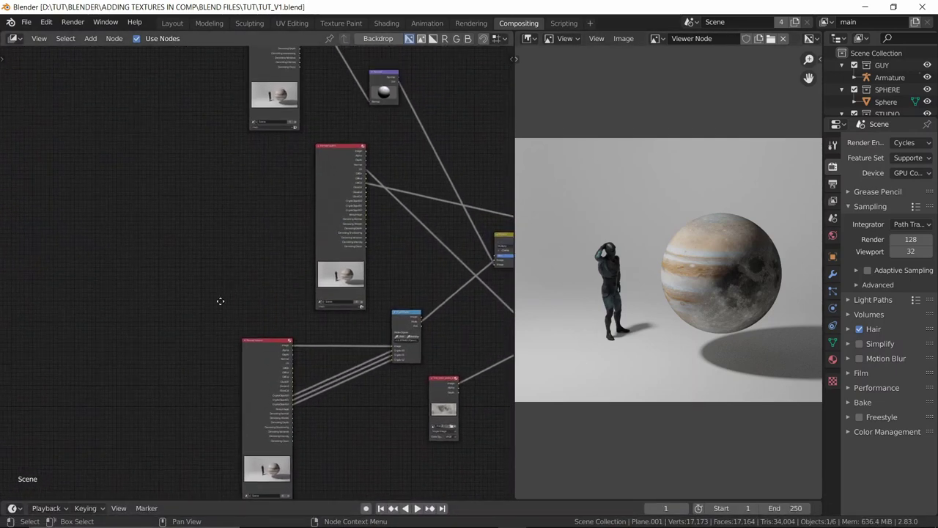
middle_drag(227, 260, 221, 307)
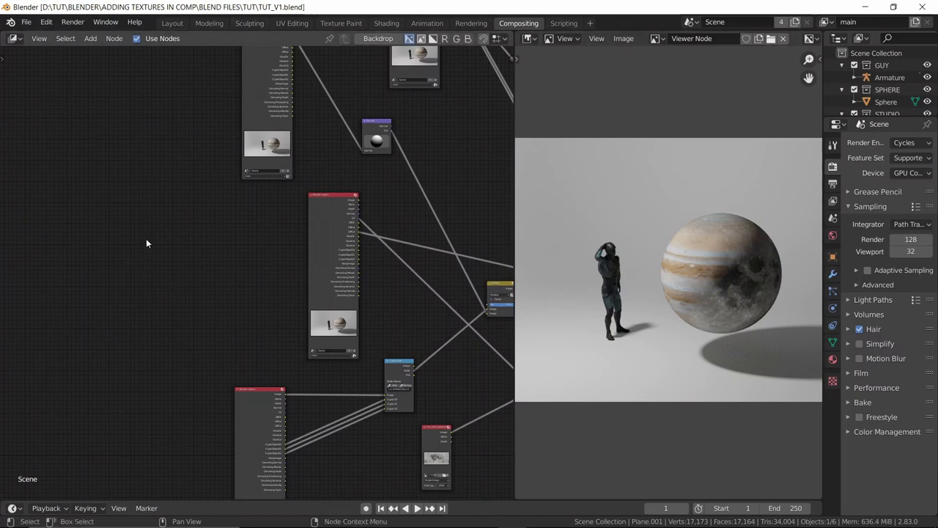
key(shift+a)
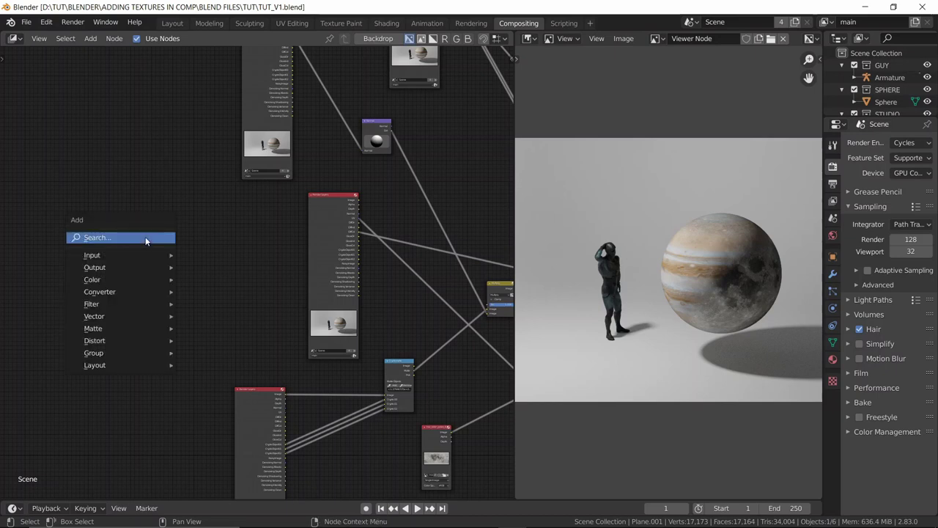
click(146, 238)
text(td)
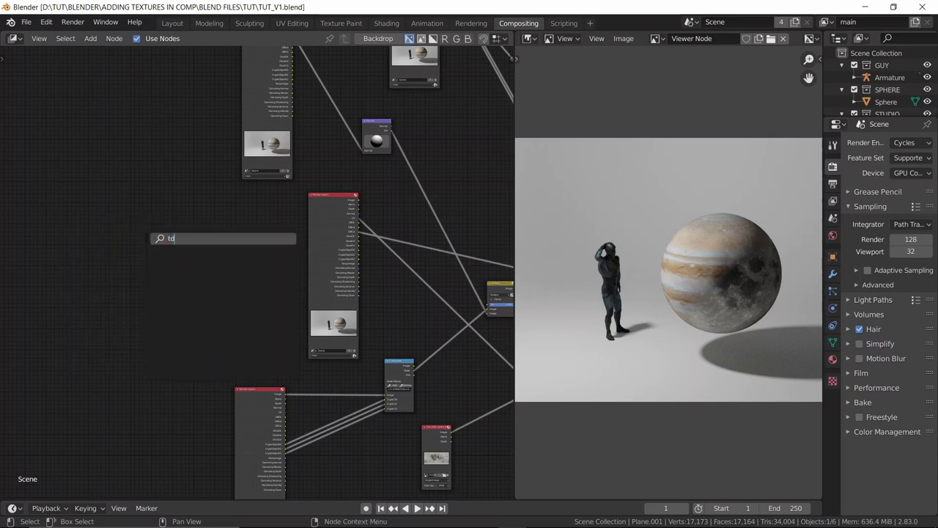
key(BackSpace)
key(Return)
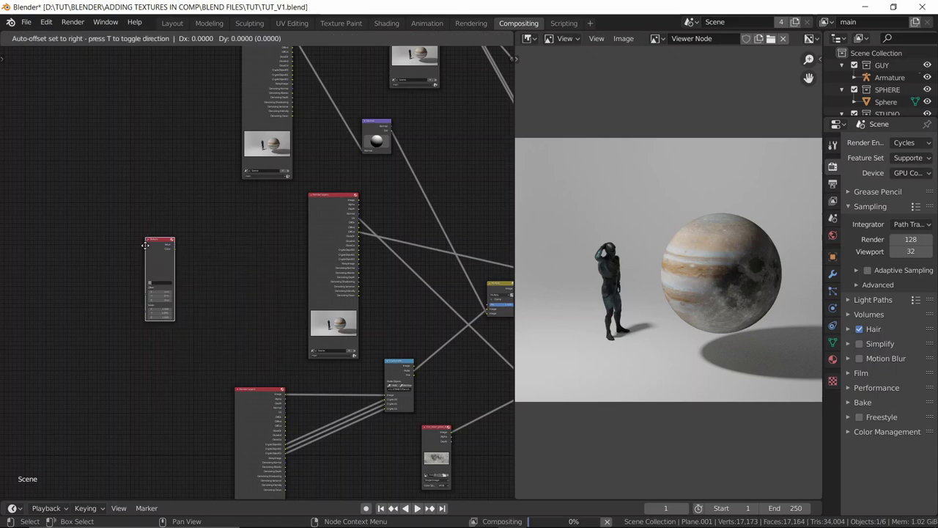
click(160, 301)
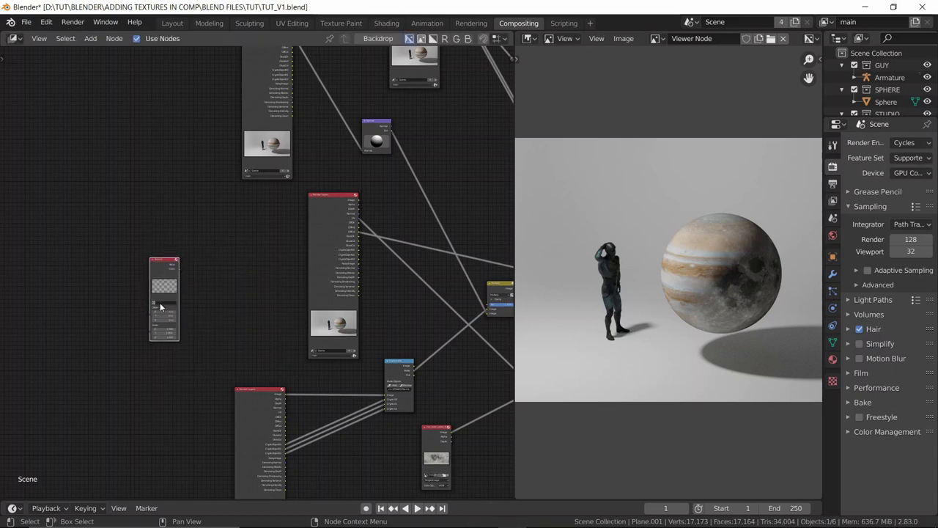
click(163, 302)
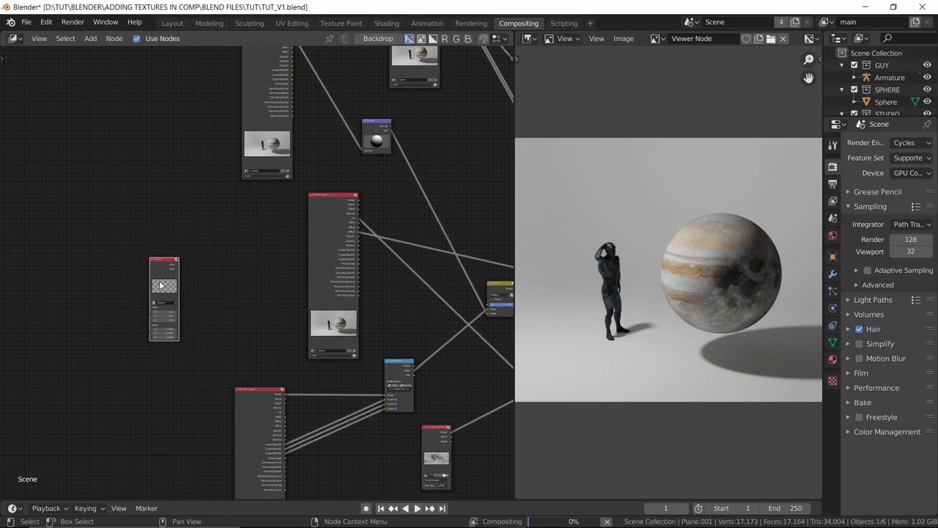
- Arrange the Texture node beside the moon image node, clear of its neighbours
drag(160, 286, 156, 347)
middle_drag(220, 313, 220, 189)
drag(160, 241, 413, 411)
scroll(382, 337, up, 2)
middle_drag(381, 337, 304, 299)
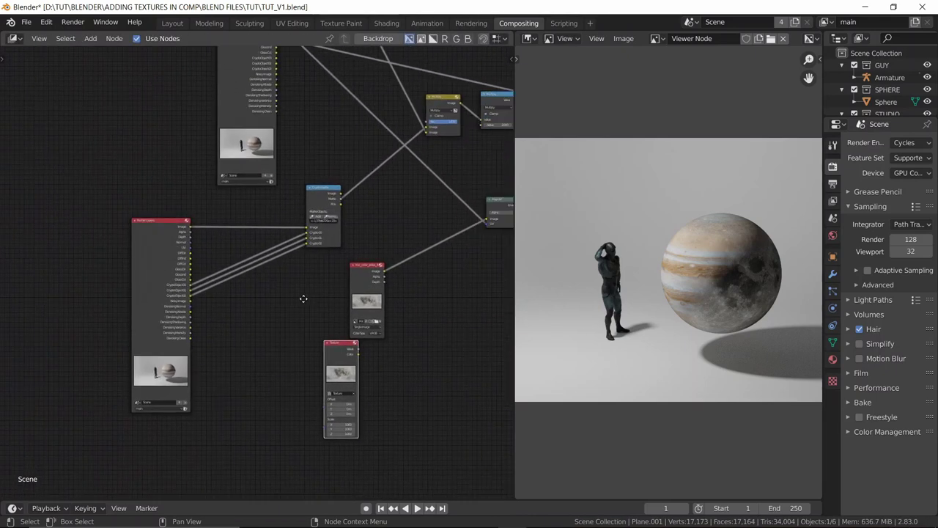
scroll(344, 280, up, 1)
click(375, 288)
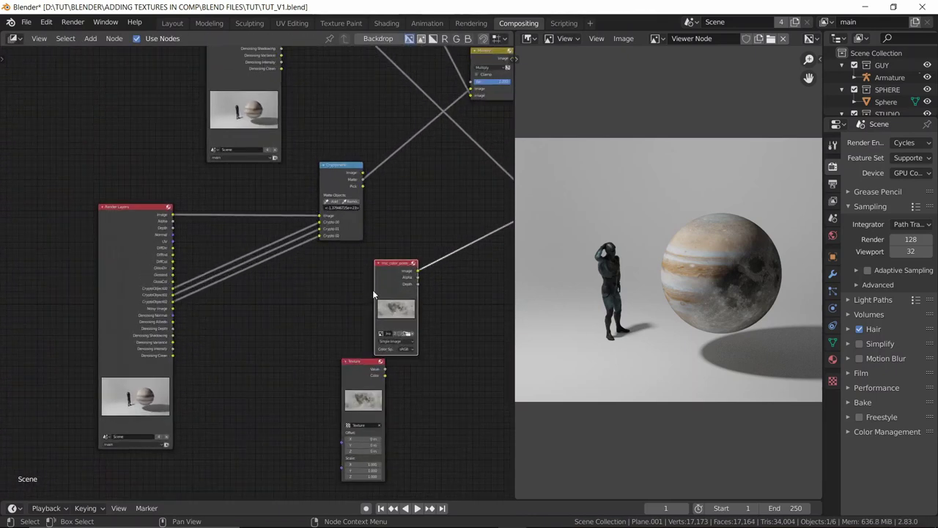
key(g)
click(302, 293)
drag(354, 391, 425, 340)
middle_drag(438, 306, 320, 193)
scroll(347, 279, up, 2)
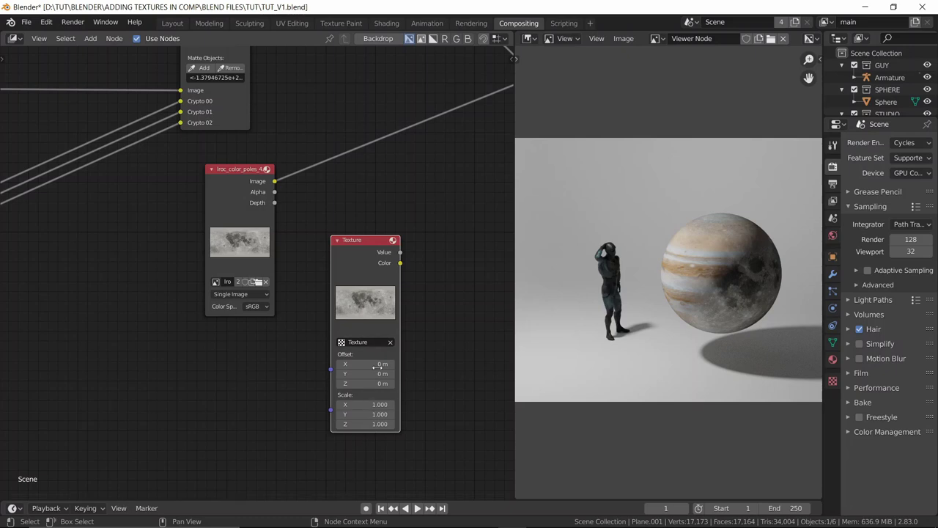
- Connect the Texture node's Color output to the Map UV node's Image input and set its X, Y and Z scale to 2
middle_drag(469, 243, 299, 304)
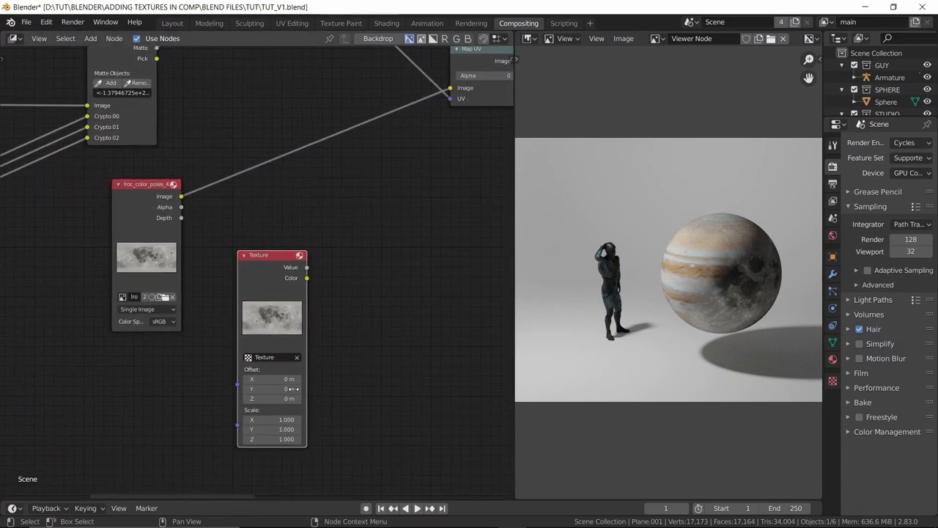
drag(305, 278, 450, 88)
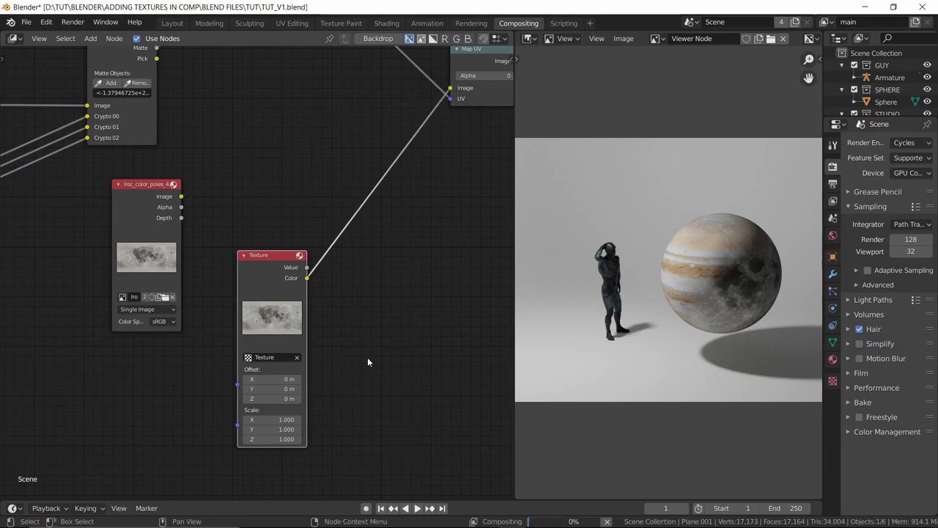
middle_drag(360, 352, 381, 298)
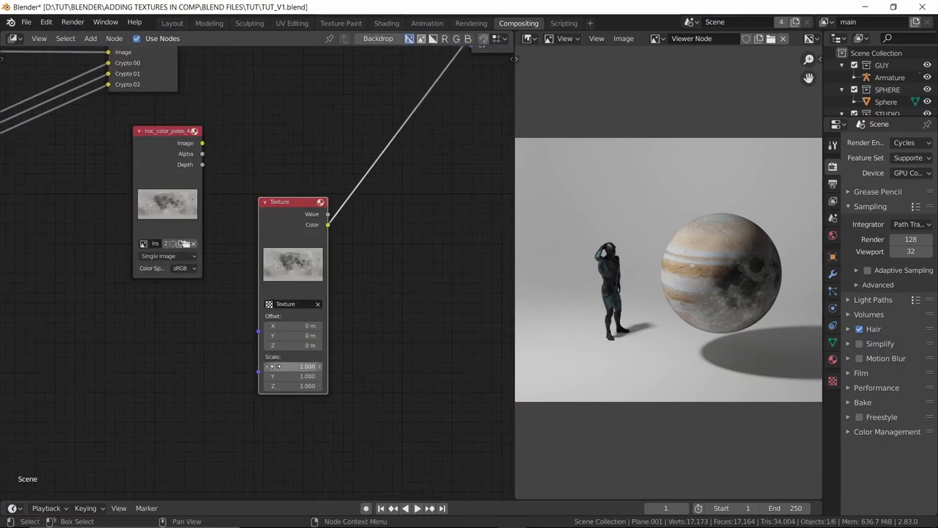
drag(289, 366, 289, 386)
text(2)
key(Return)
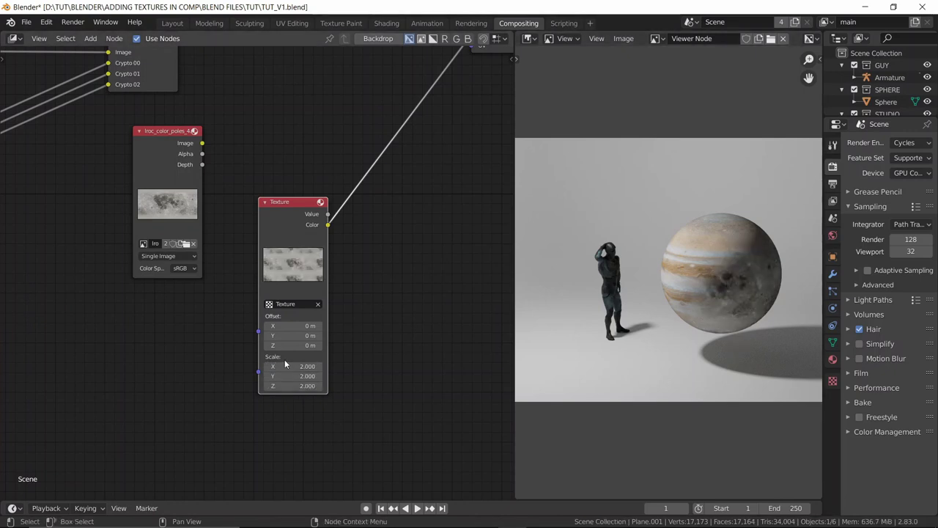
- Set the Texture node's X, Y and Z scale to 10
drag(286, 366, 286, 367)
text(10)
key(Return)
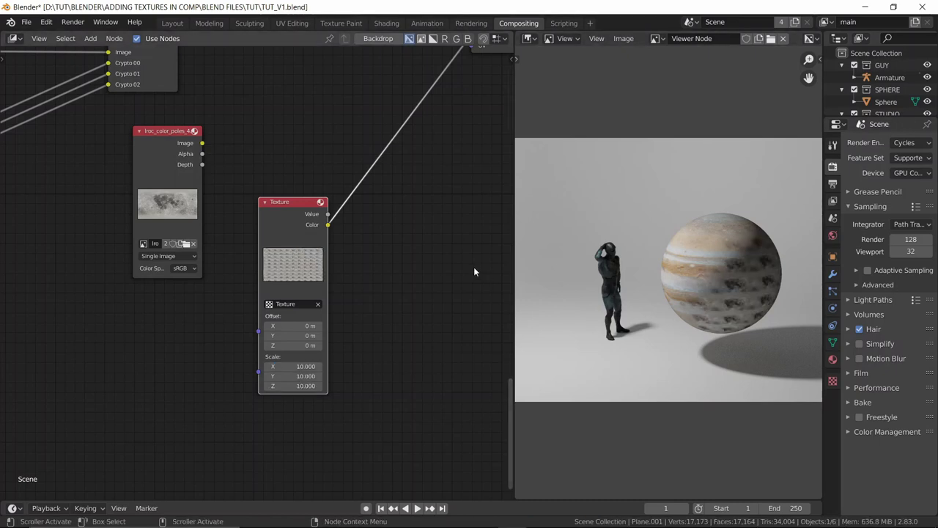
- Reconnect the moon image node's Image output to the Map UV node's Image input and delete the Texture node
middle_drag(473, 267, 448, 369)
drag(177, 246, 446, 137)
click(253, 333)
key(x)
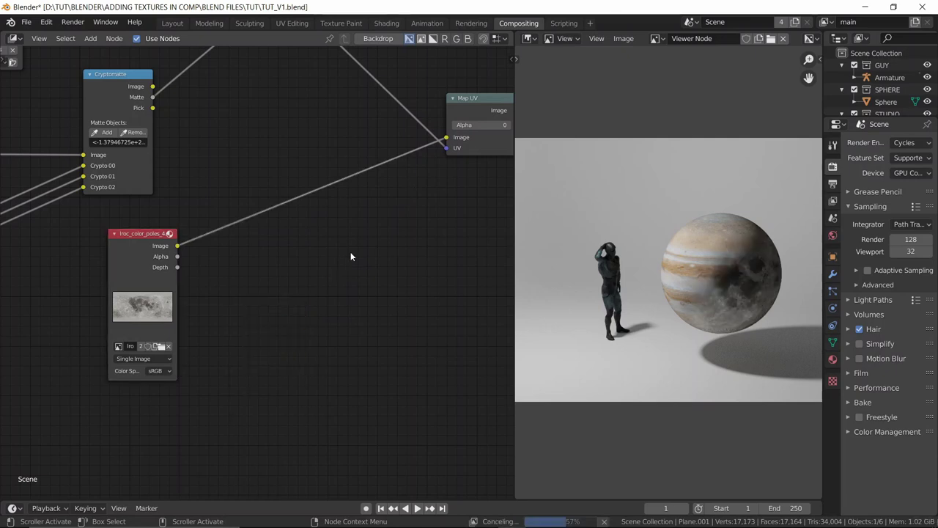
- Look over the complete compositing node tree and save the blend file
scroll(350, 251, down, 4)
scroll(341, 264, down, 1)
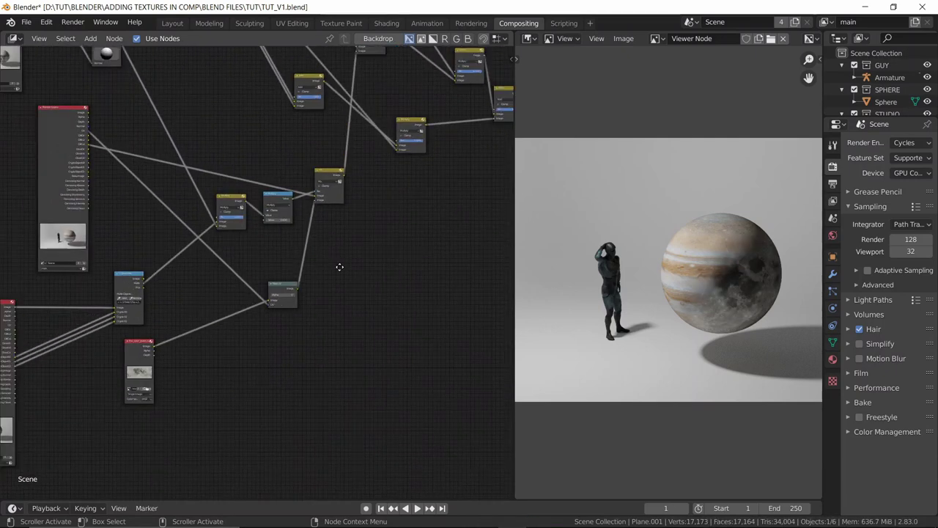
middle_drag(339, 266, 316, 308)
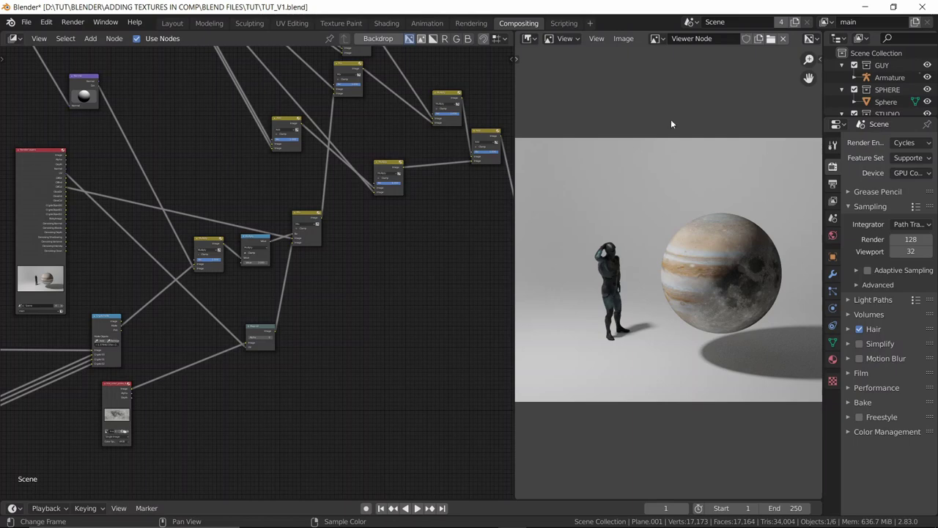
scroll(151, 155, down, 2)
middle_drag(151, 155, 186, 258)
scroll(220, 249, up, 4)
scroll(254, 260, down, 5)
middle_drag(254, 261, 220, 227)
scroll(170, 253, down, 5)
scroll(255, 235, down, 2)
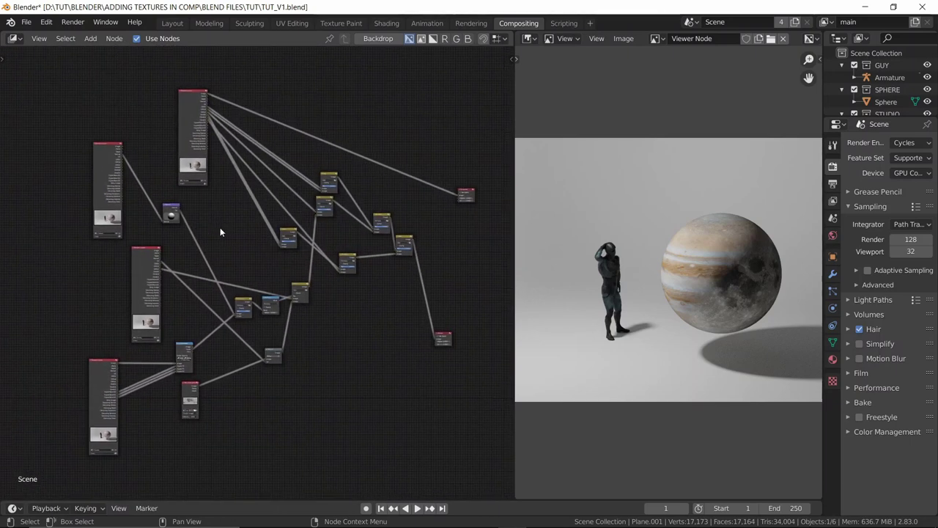
key(ctrl+s)
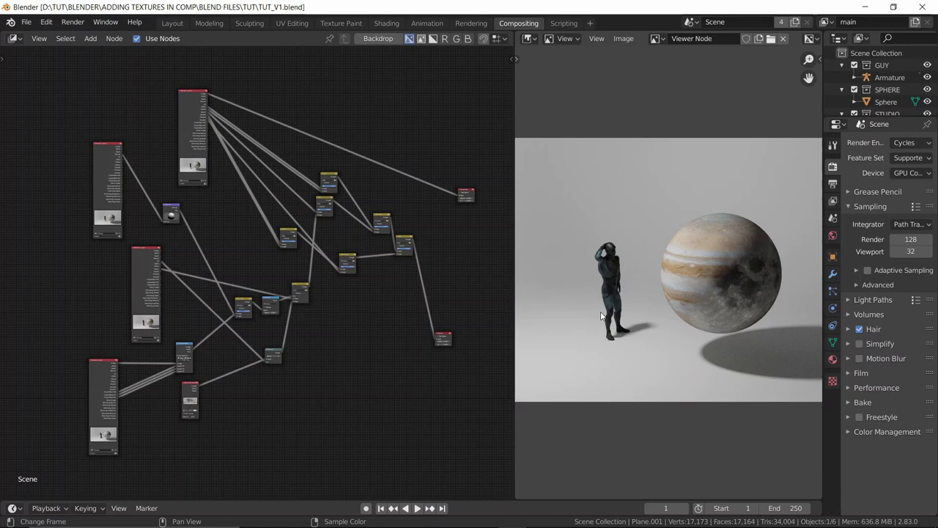
- Examine the mask nodes, the pass recombination nodes and their connections to the outputs
scroll(226, 286, up, 4)
middle_drag(275, 327, 272, 242)
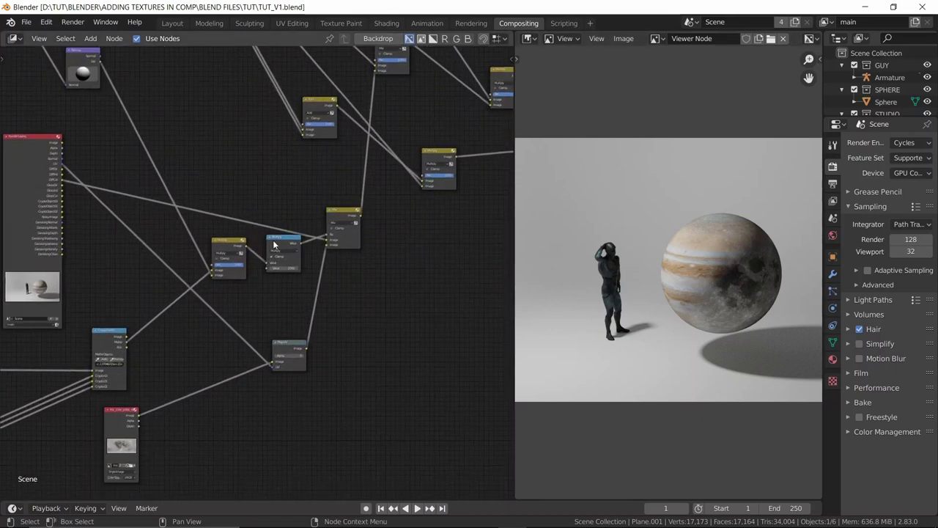
scroll(276, 234, up, 7)
scroll(300, 189, down, 4)
scroll(363, 121, down, 3)
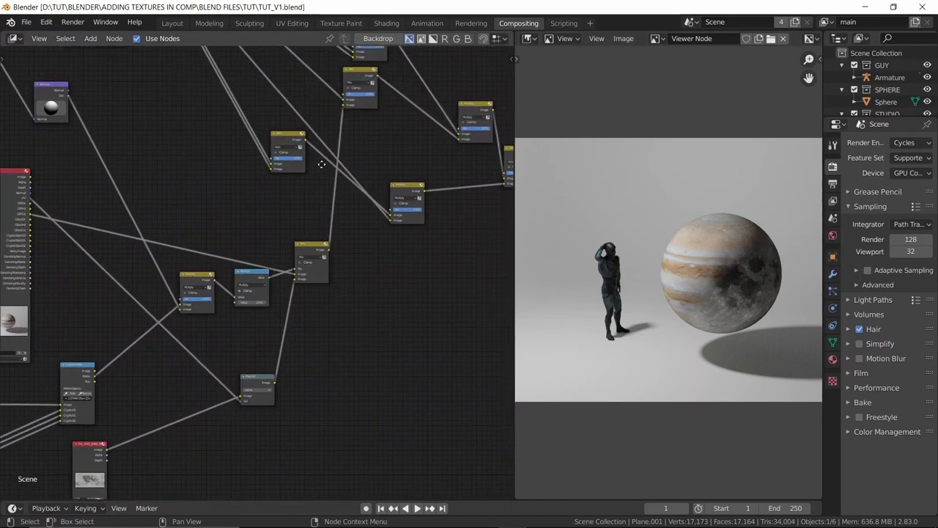
scroll(374, 113, down, 1)
middle_drag(374, 113, 336, 114)
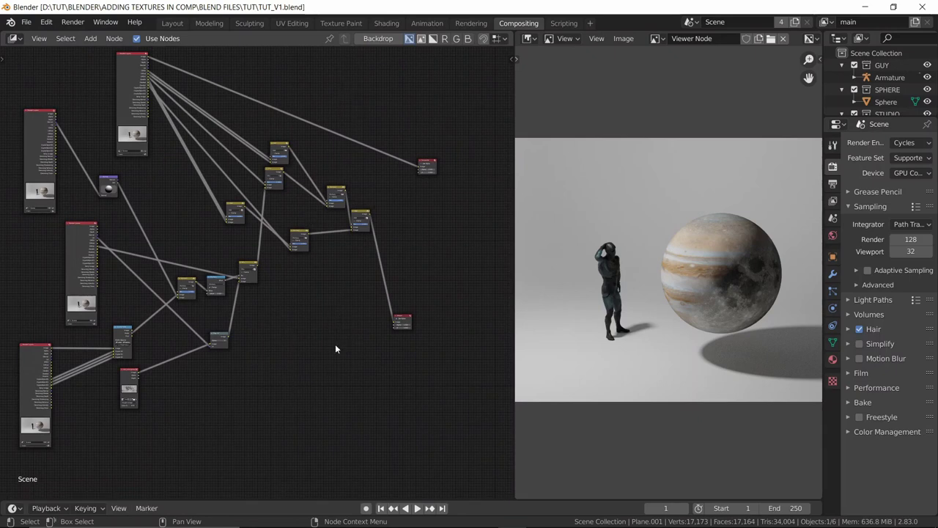
scroll(336, 349, down, 1)
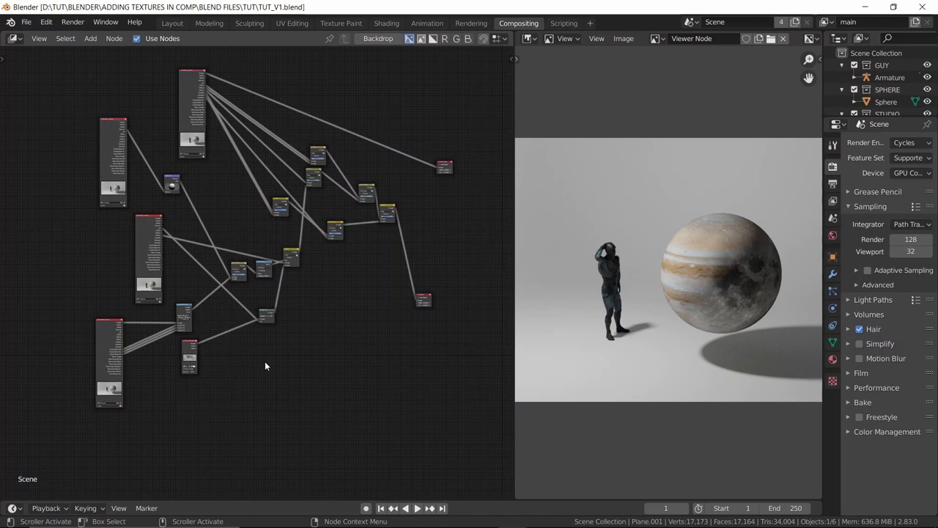
scroll(308, 312, up, 4)
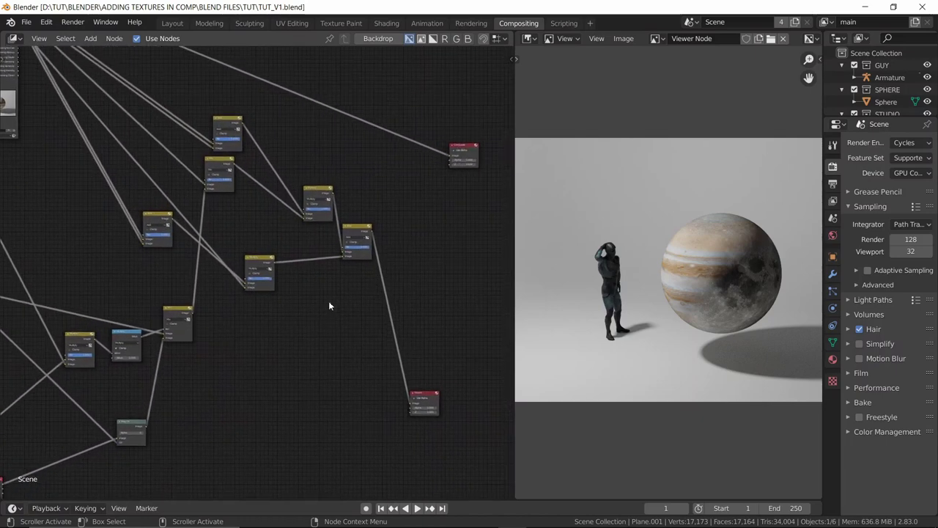
middle_drag(329, 306, 277, 346)
scroll(278, 342, up, 1)
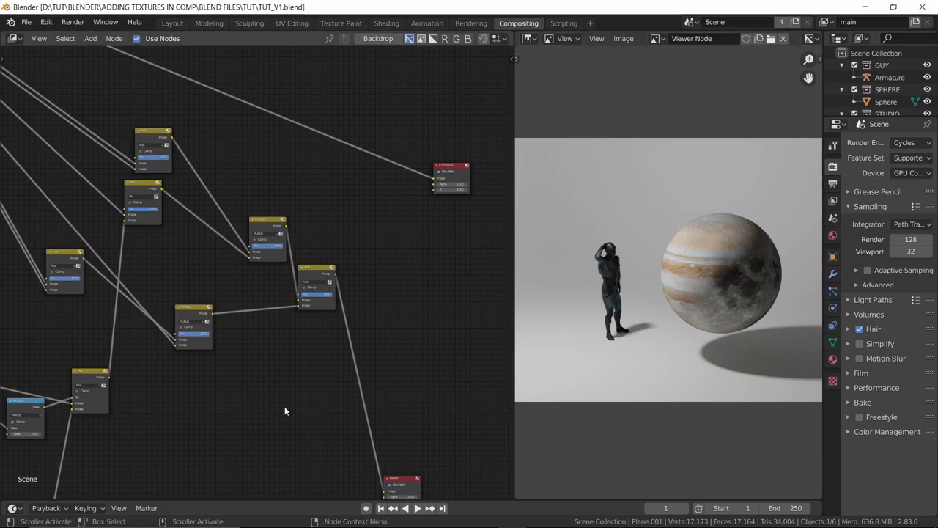
scroll(305, 374, down, 2)
scroll(305, 367, up, 2)
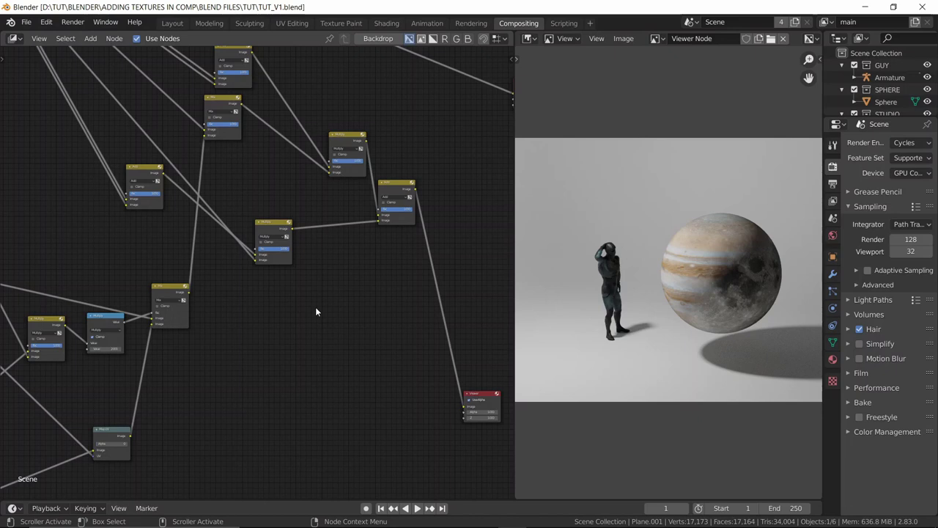
- Move the Viewer node up and farther right, nearer the level of the final Add node, and save the blend file
scroll(316, 312, down, 3)
middle_drag(316, 312, 299, 319)
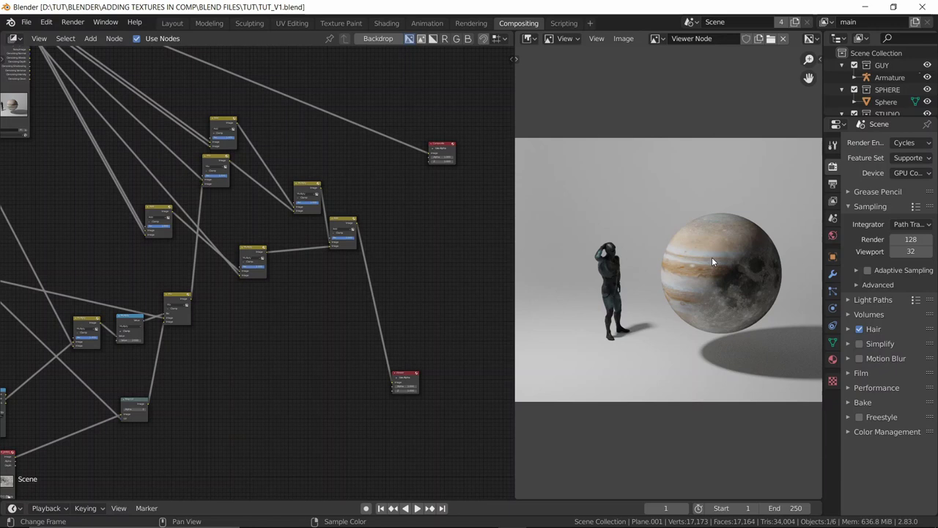
scroll(331, 318, down, 3)
scroll(369, 296, up, 2)
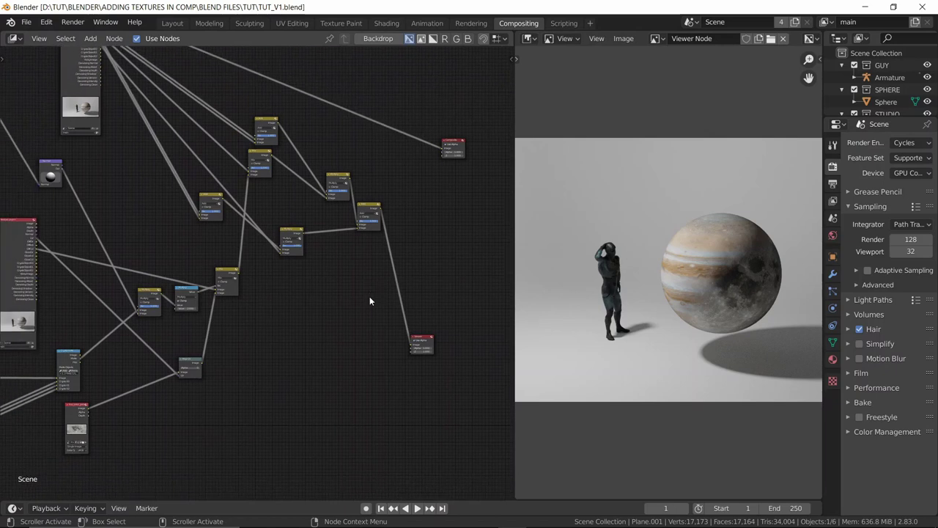
middle_drag(370, 287, 351, 291)
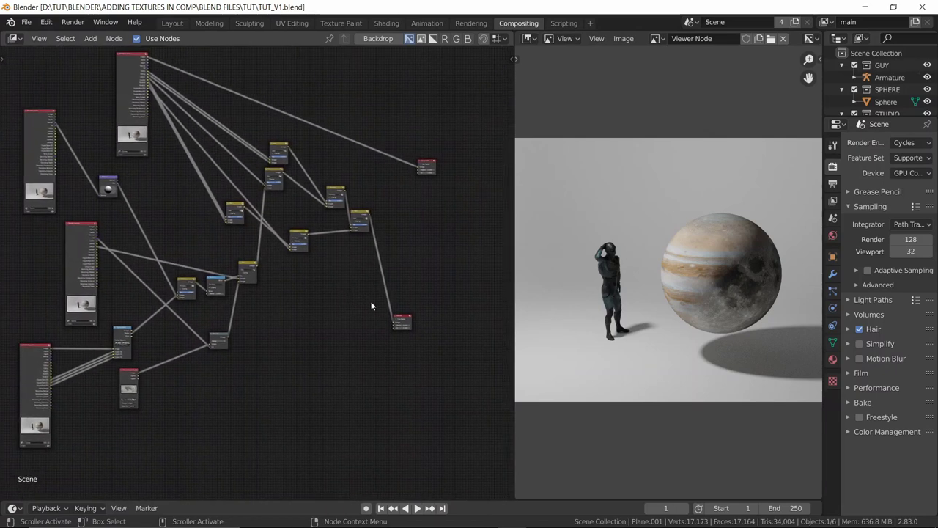
drag(361, 300, 427, 358)
key(g)
click(485, 314)
click(340, 332)
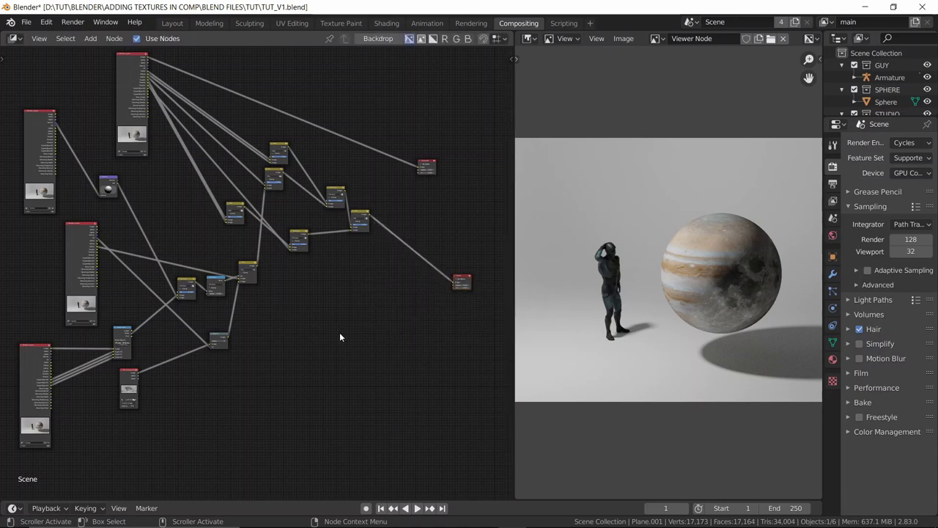
key(ctrl+s)
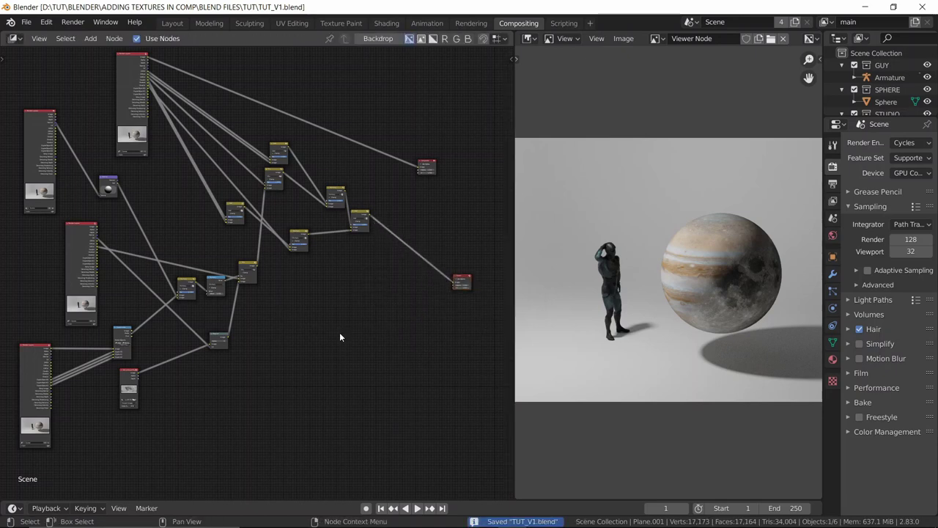
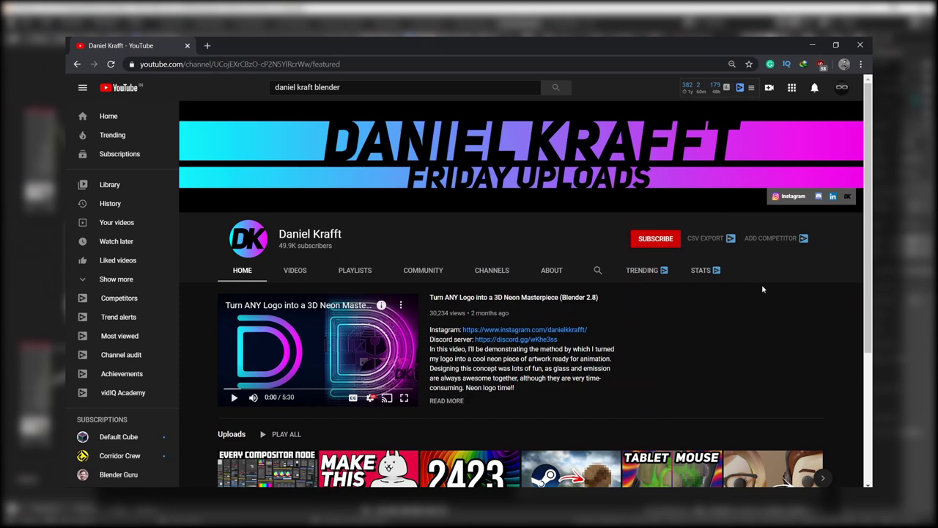
- Look over the Blender YouTube channel's home page and its recent uploads in the browser
scroll(762, 289, down, 2)
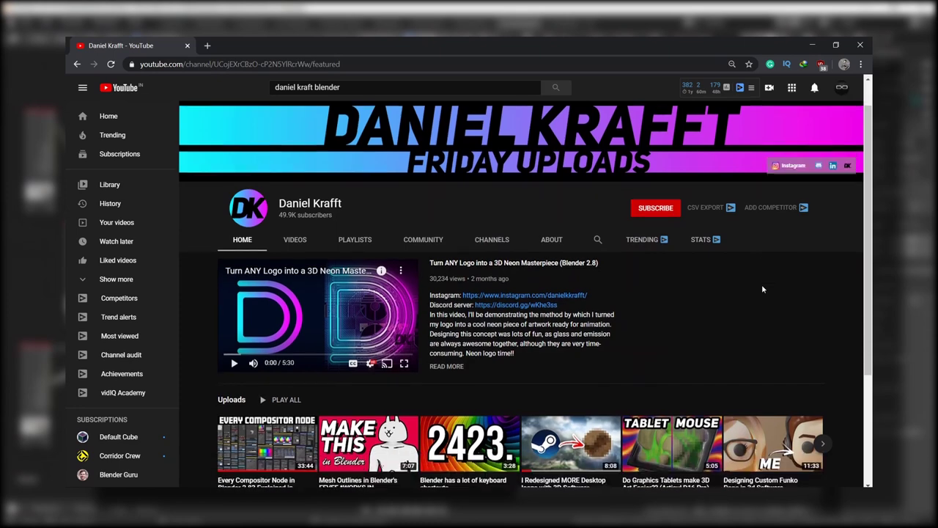
scroll(762, 289, down, 1)
scroll(762, 288, up, 3)
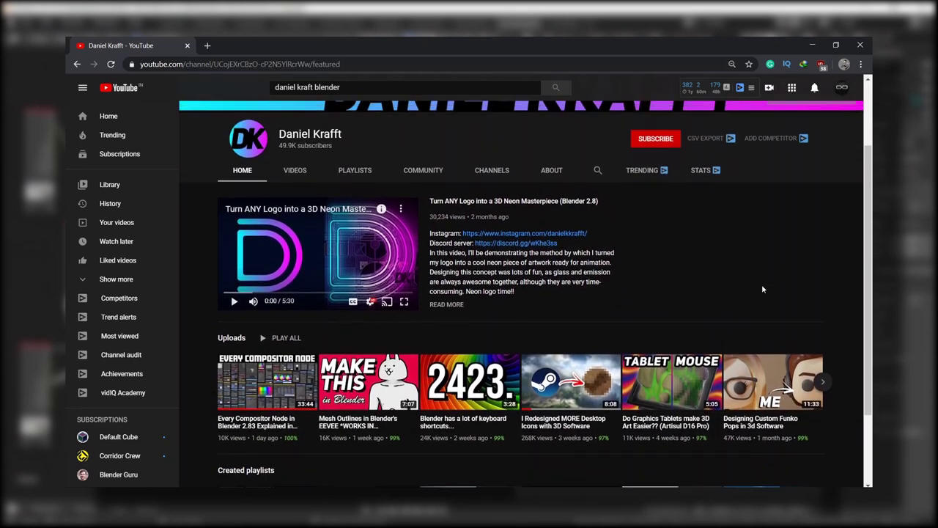
scroll(761, 284, down, 1)
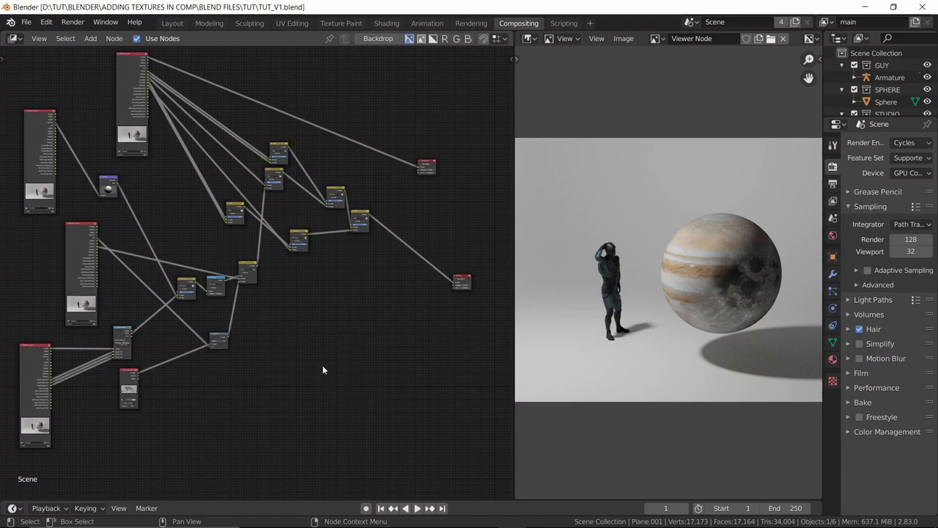
- Review the Cryptomatte, moon image and Map UV nodes and how they feed into the whole compositing tree
middle_drag(320, 368, 436, 297)
middle_drag(170, 373, 261, 367)
scroll(293, 341, up, 3)
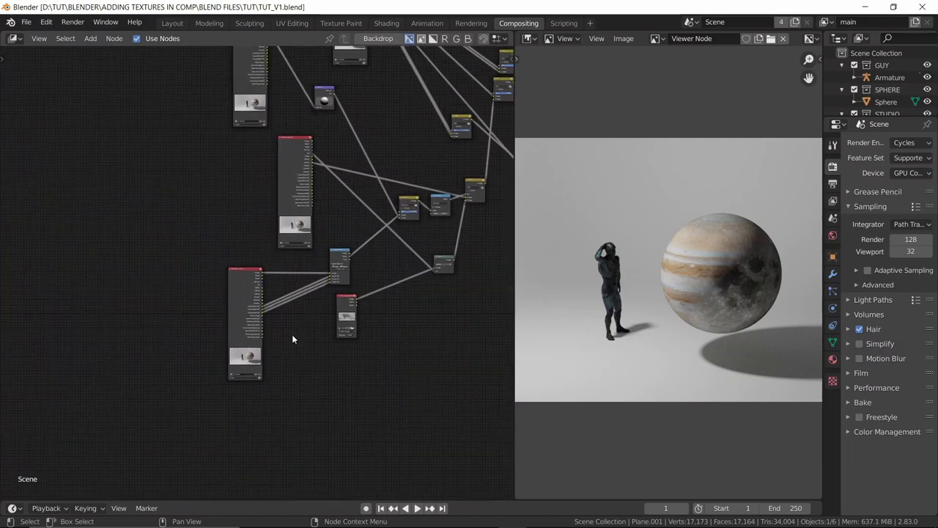
scroll(346, 308, up, 2)
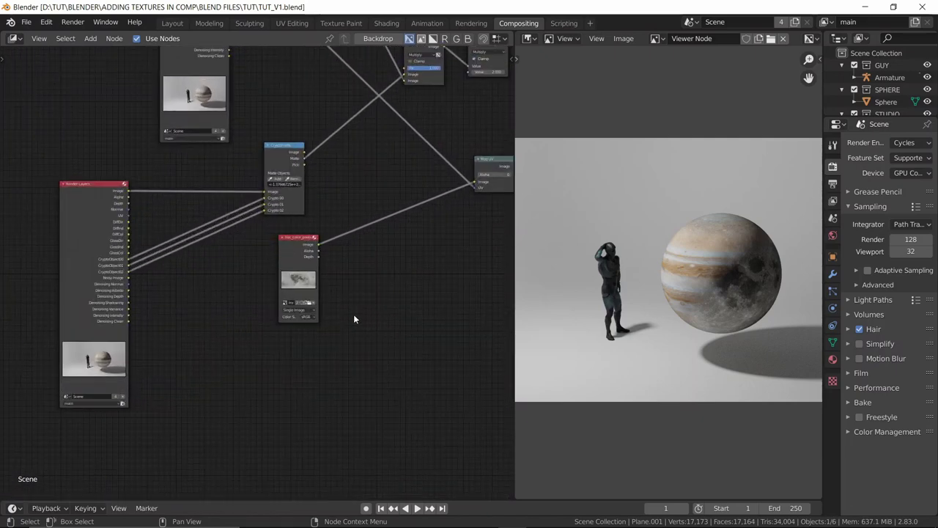
scroll(353, 319, down, 3)
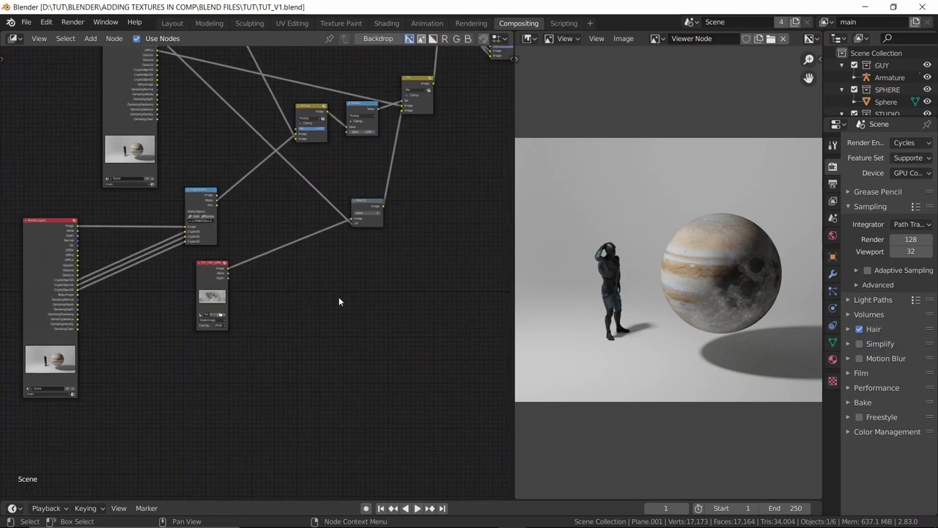
scroll(410, 165, down, 3)
middle_drag(401, 164, 294, 270)
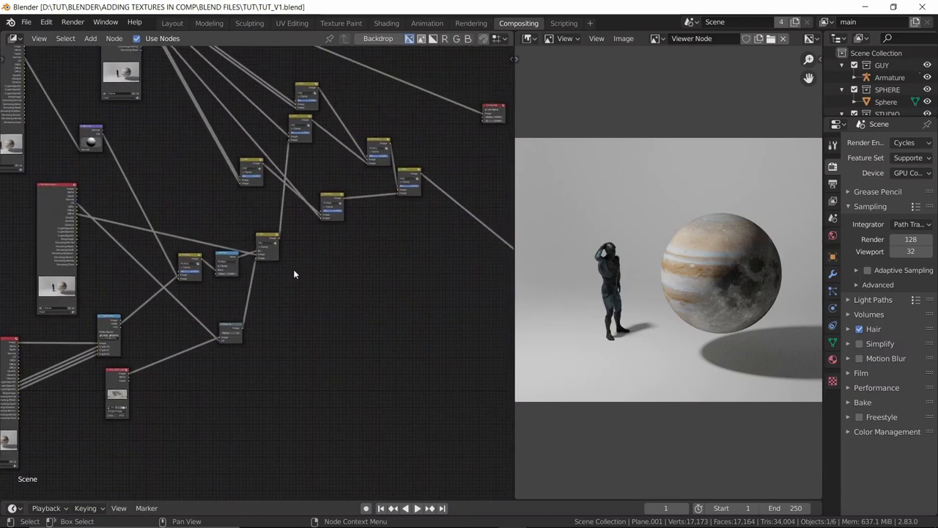
scroll(294, 270, down, 2)
middle_drag(368, 257, 341, 307)
scroll(318, 293, down, 1)
scroll(318, 293, up, 3)
scroll(318, 293, down, 2)
scroll(347, 273, down, 1)
scroll(370, 295, down, 1)
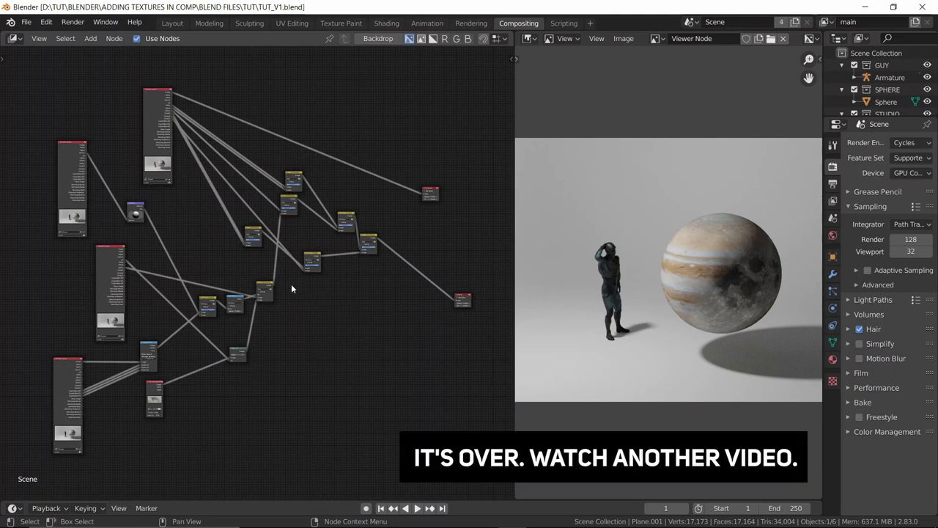
- Reroute the Cryptomatte node's Matte output from the Multiply node to the moon Mix node's Fac input, and save the blend file
scroll(167, 259, up, 4)
scroll(229, 225, up, 3)
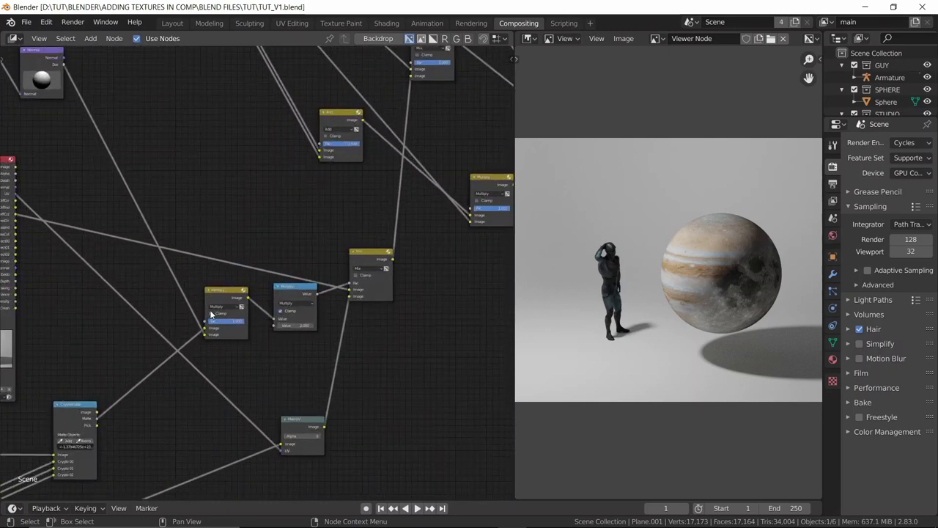
middle_drag(153, 144, 209, 235)
middle_drag(348, 370, 301, 274)
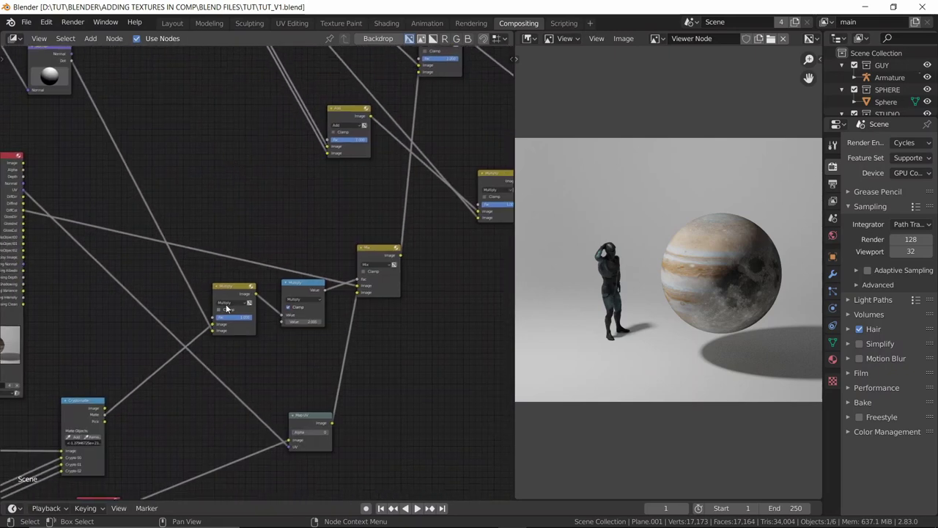
drag(308, 333, 356, 285)
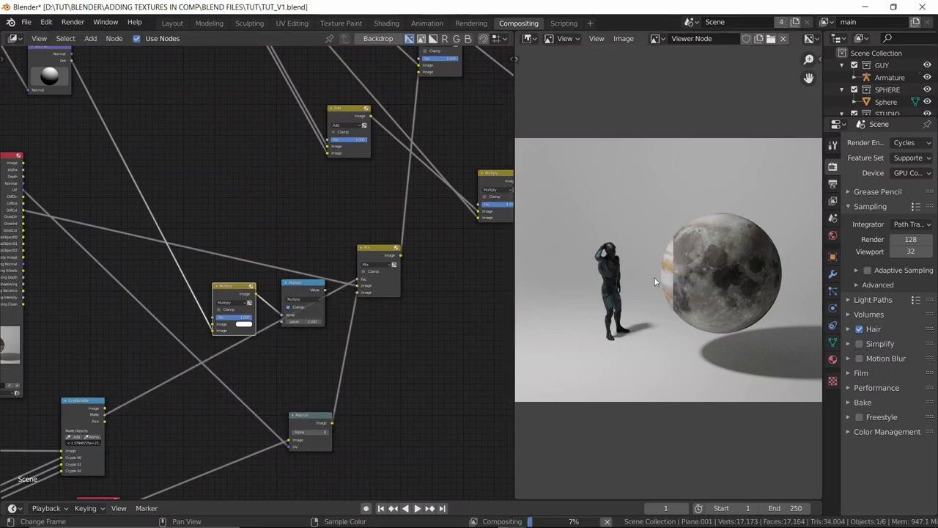
key(ctrl+s)
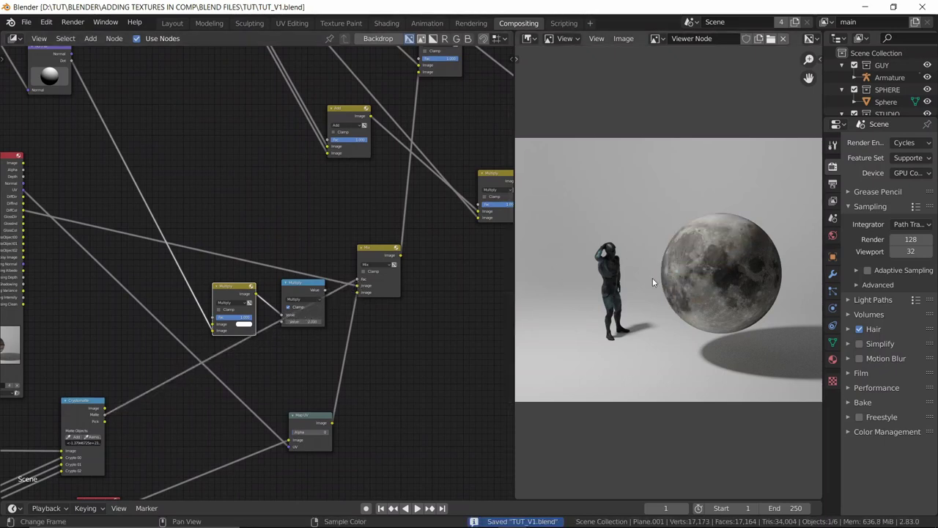